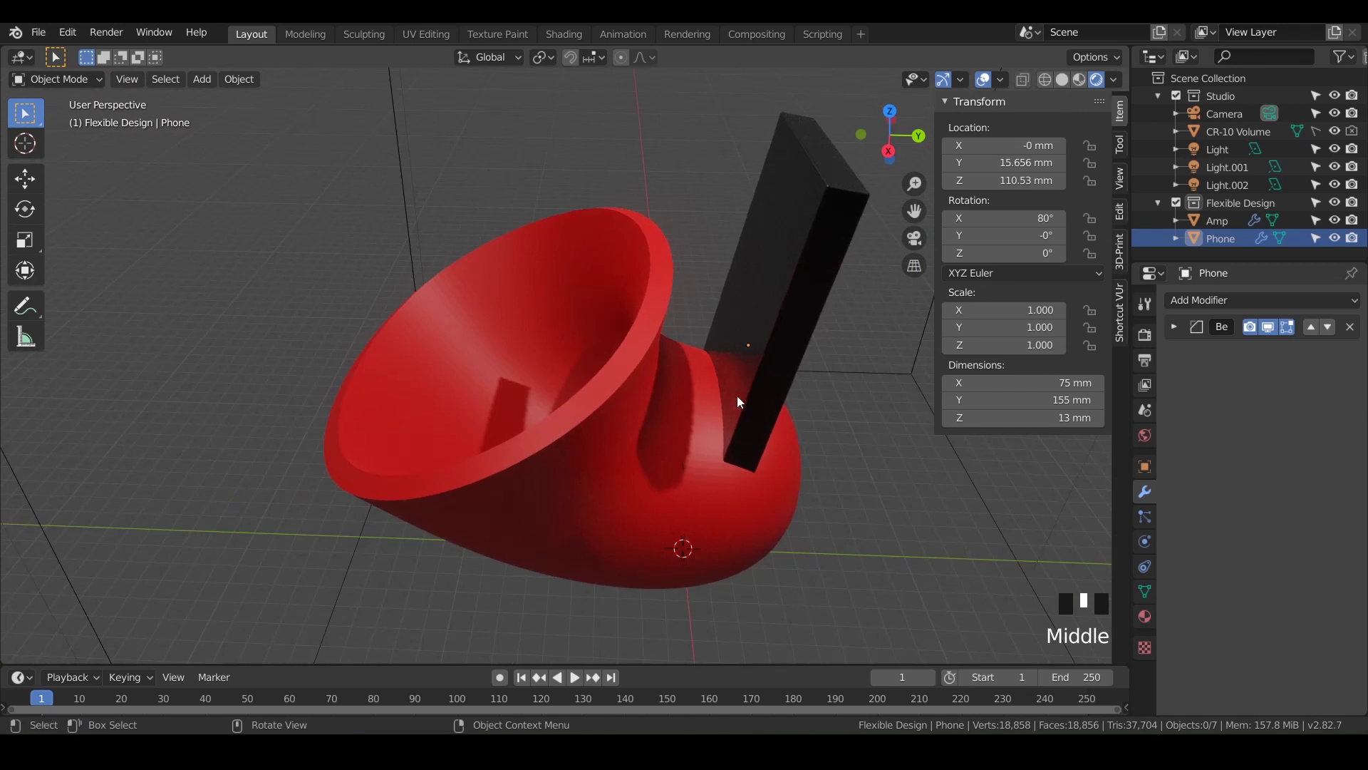
# Step: Duplicate the black phone block in place, keeping the copy at the same location
pyautogui.click(783, 295)
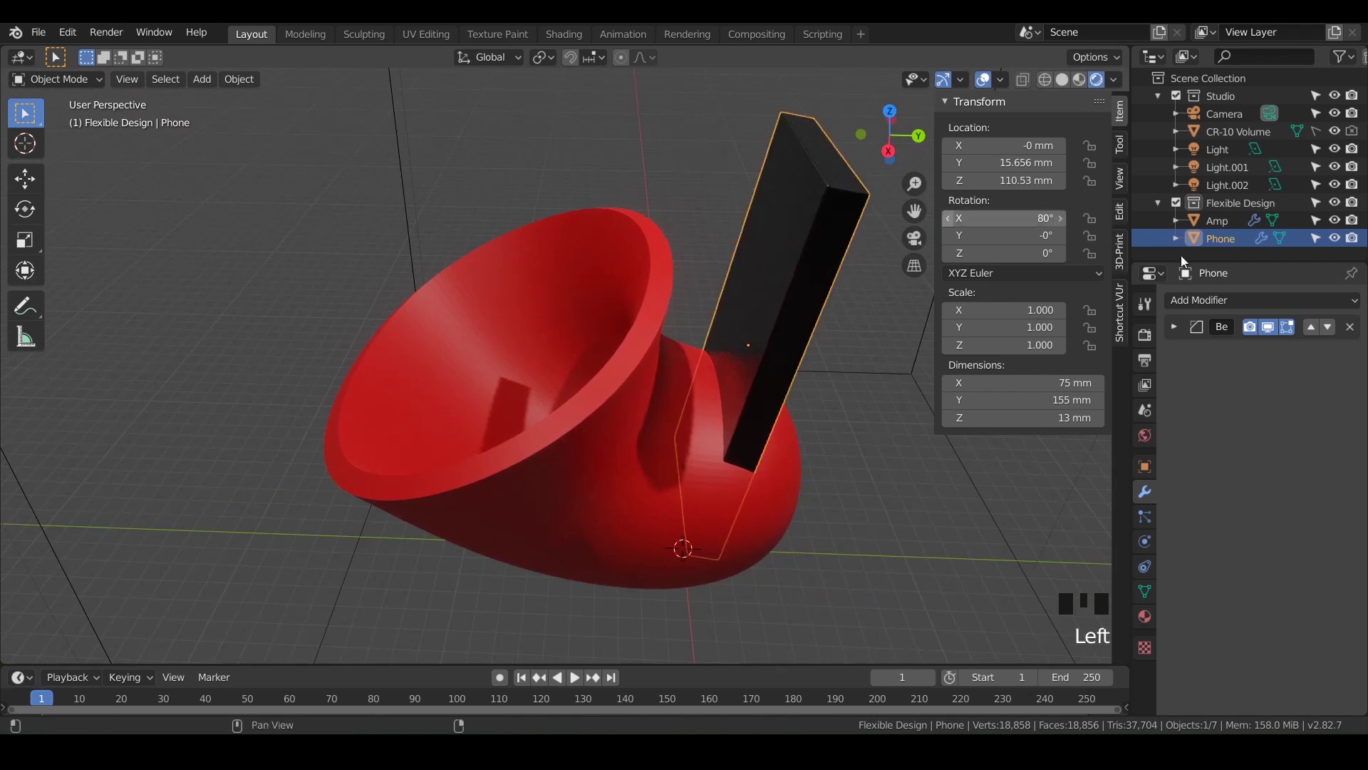
pyautogui.hotkey('shift', 'd')
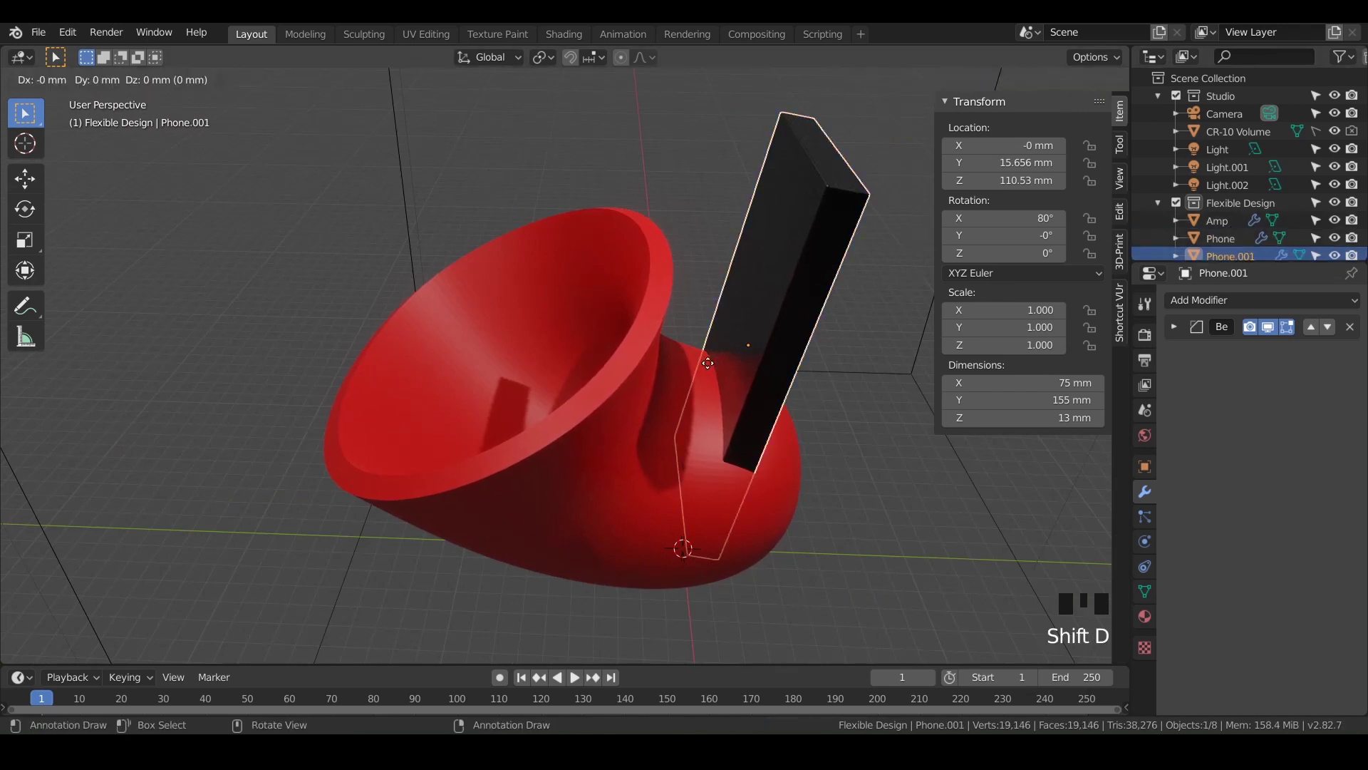
pyautogui.rightClick(742, 288)
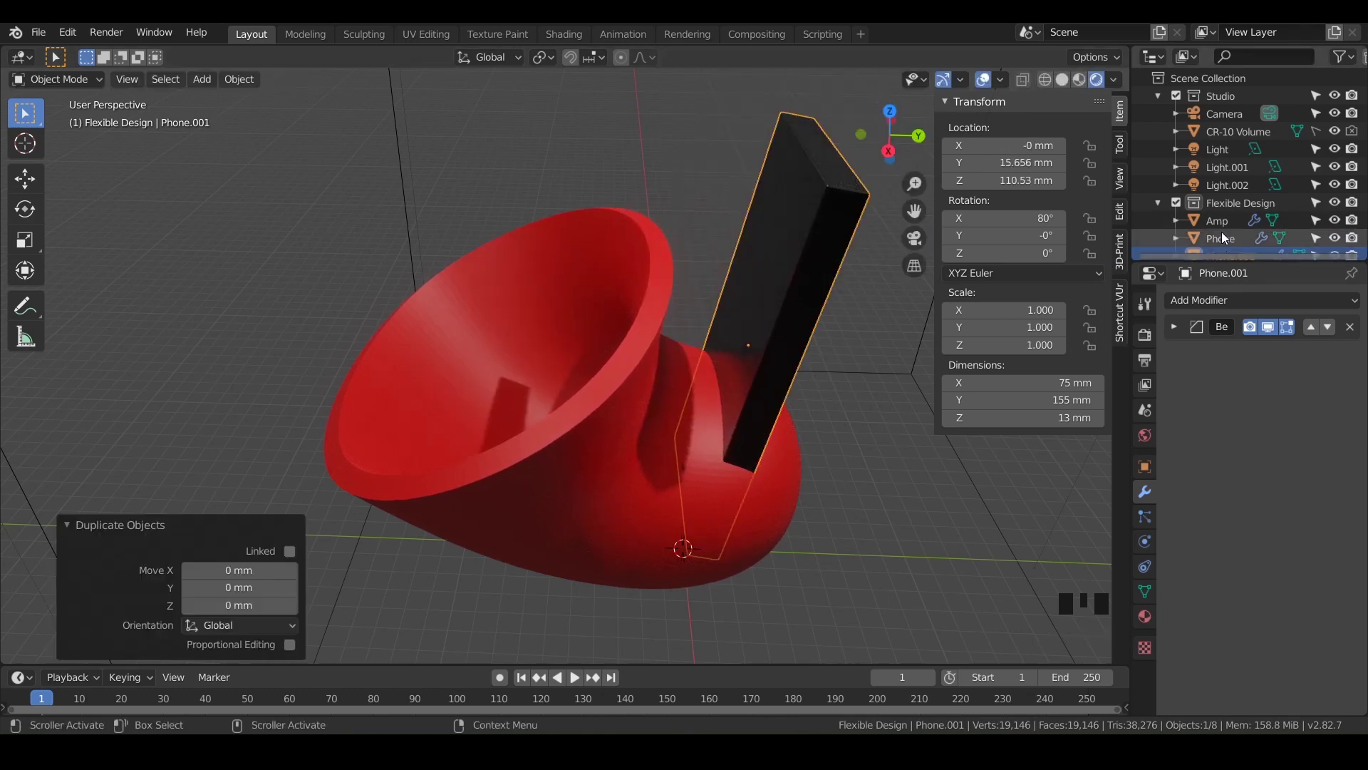
# Step: Rename the duplicated phone object as Phone_CUT
pyautogui.scroll(-4, 1222, 232)
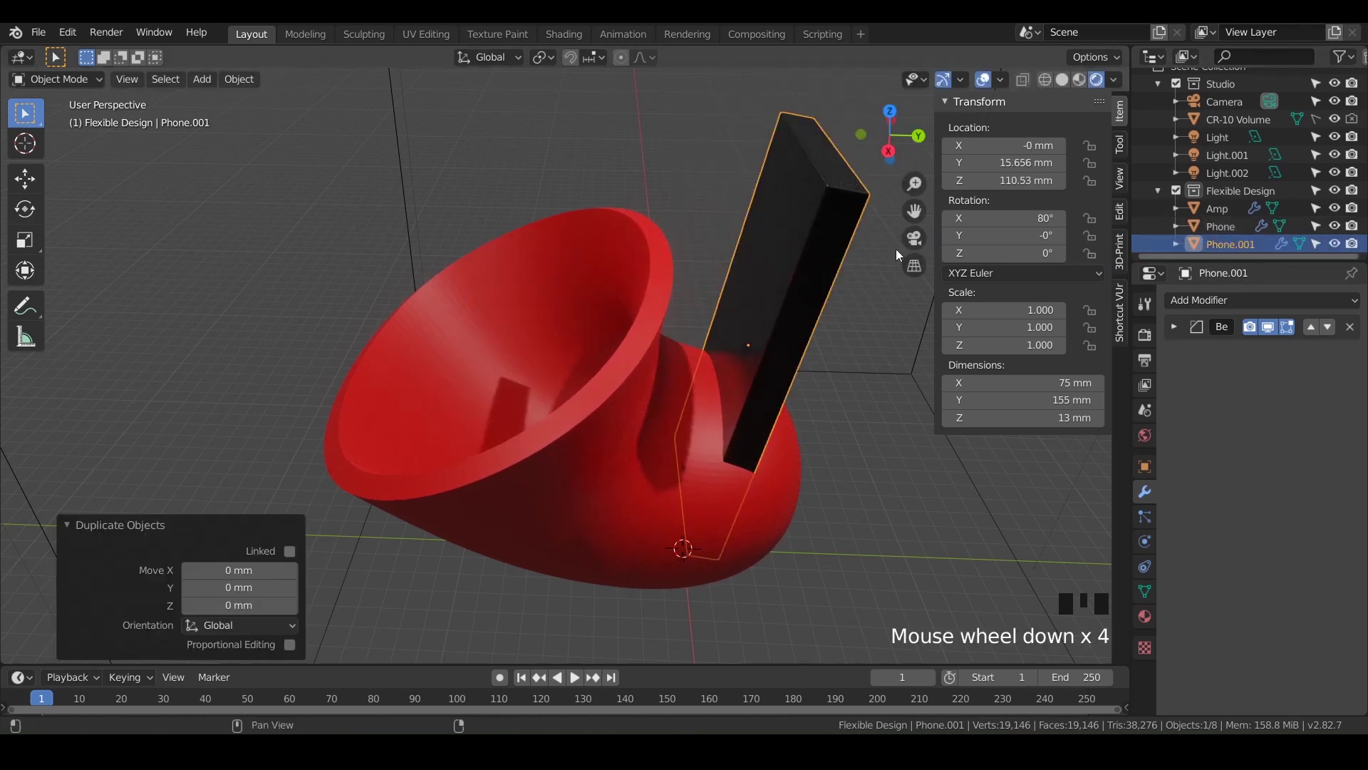
pyautogui.doubleClick(1234, 243)
pyautogui.press('Return')
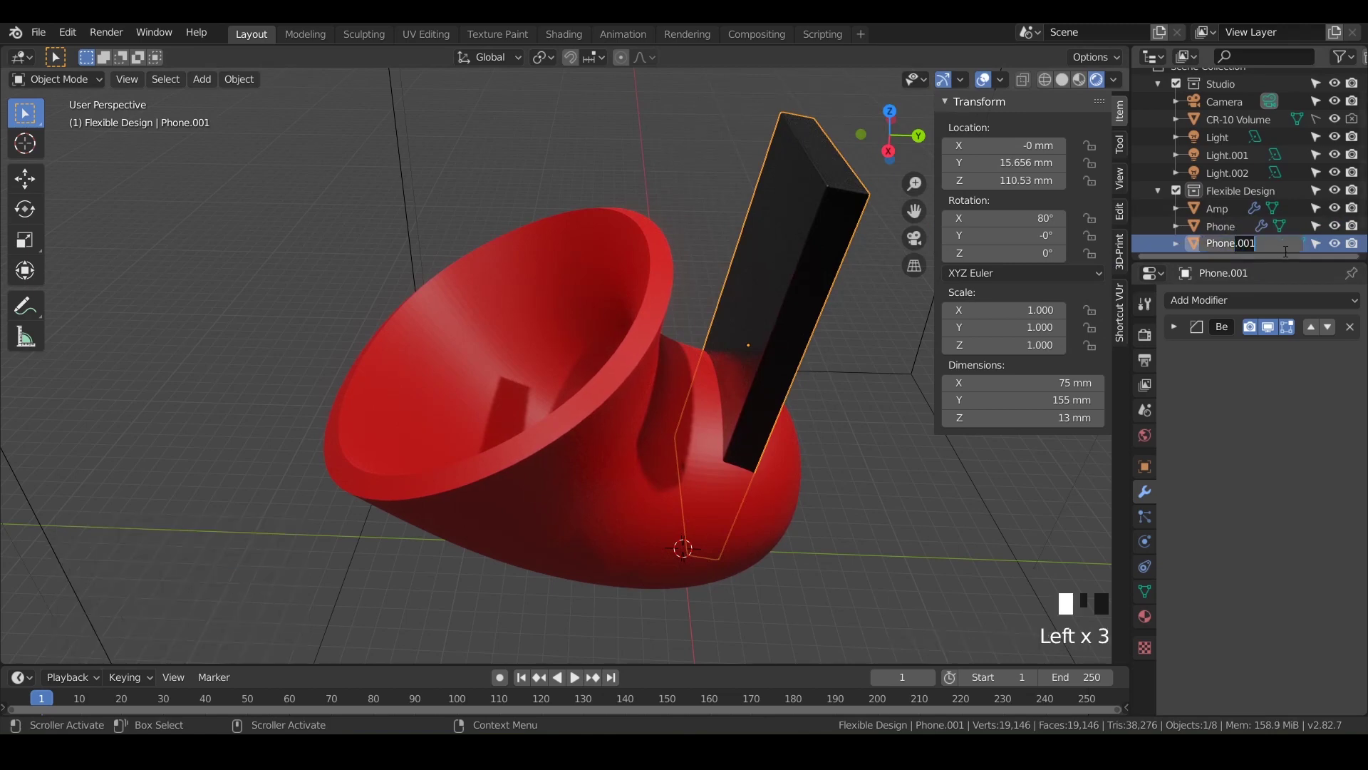
pyautogui.click(1286, 251)
pyautogui.write('Phone_CU')
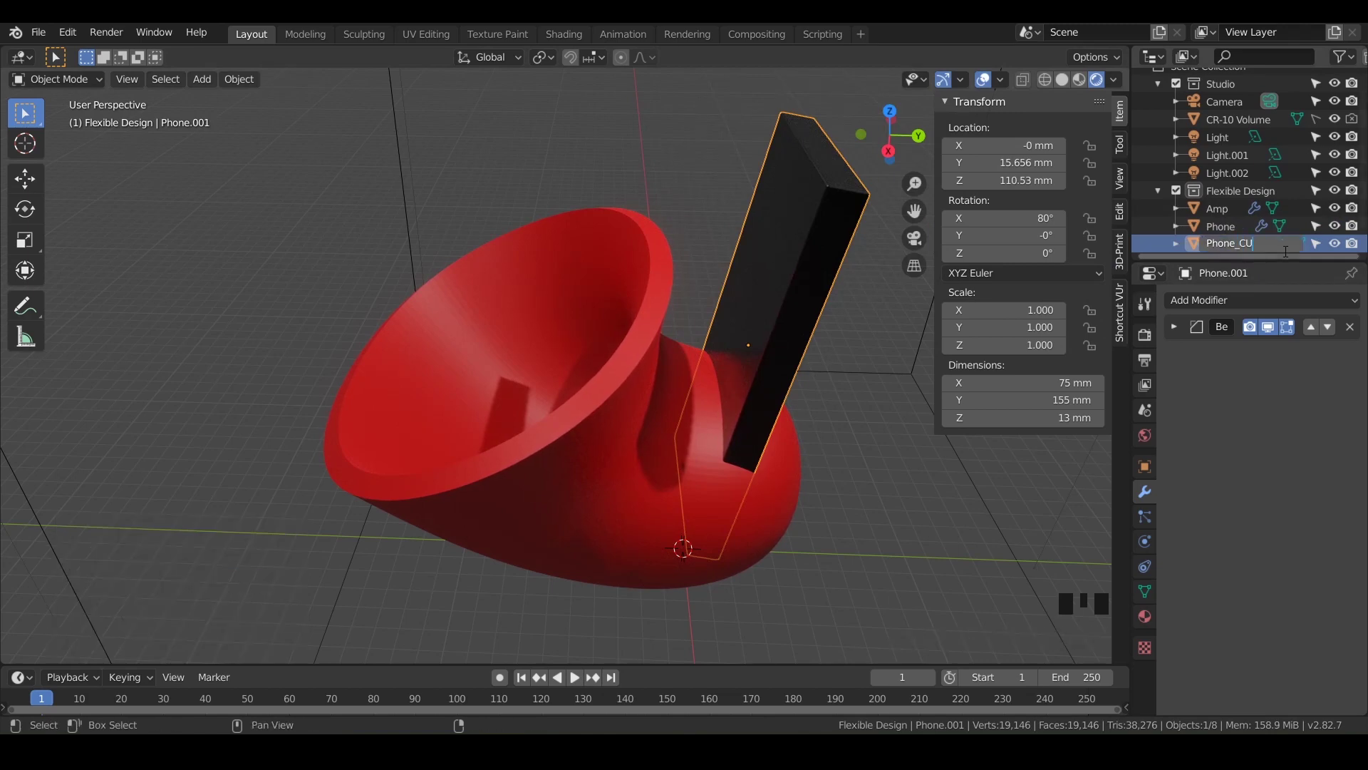
pyautogui.write('T')
pyautogui.press('Return')
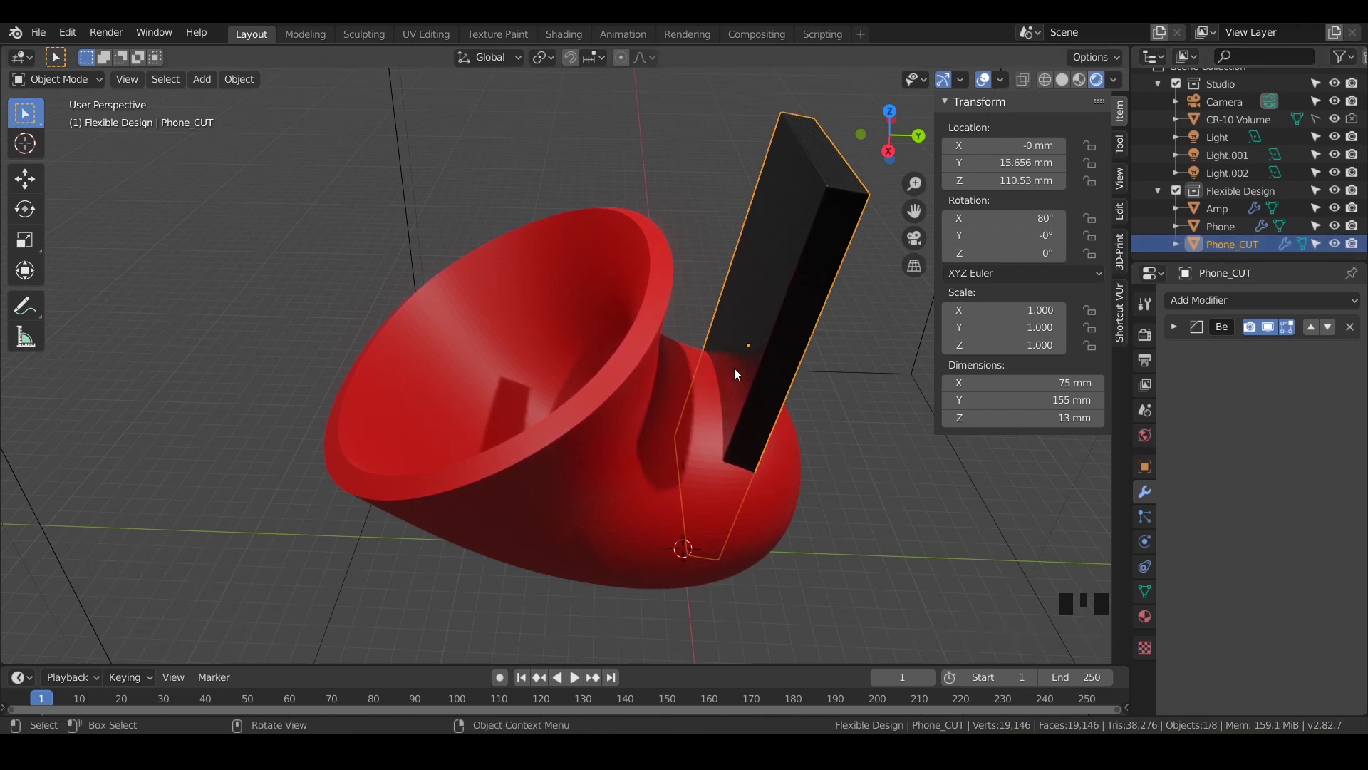
# Step: Add a Solidify modifier to Phone_CUT with a thickness of 2 mm
pyautogui.keyDown('shift'); pyautogui.moveTo(754, 422); pyautogui.dragTo(710, 365, button='middle'); pyautogui.keyUp('shift')
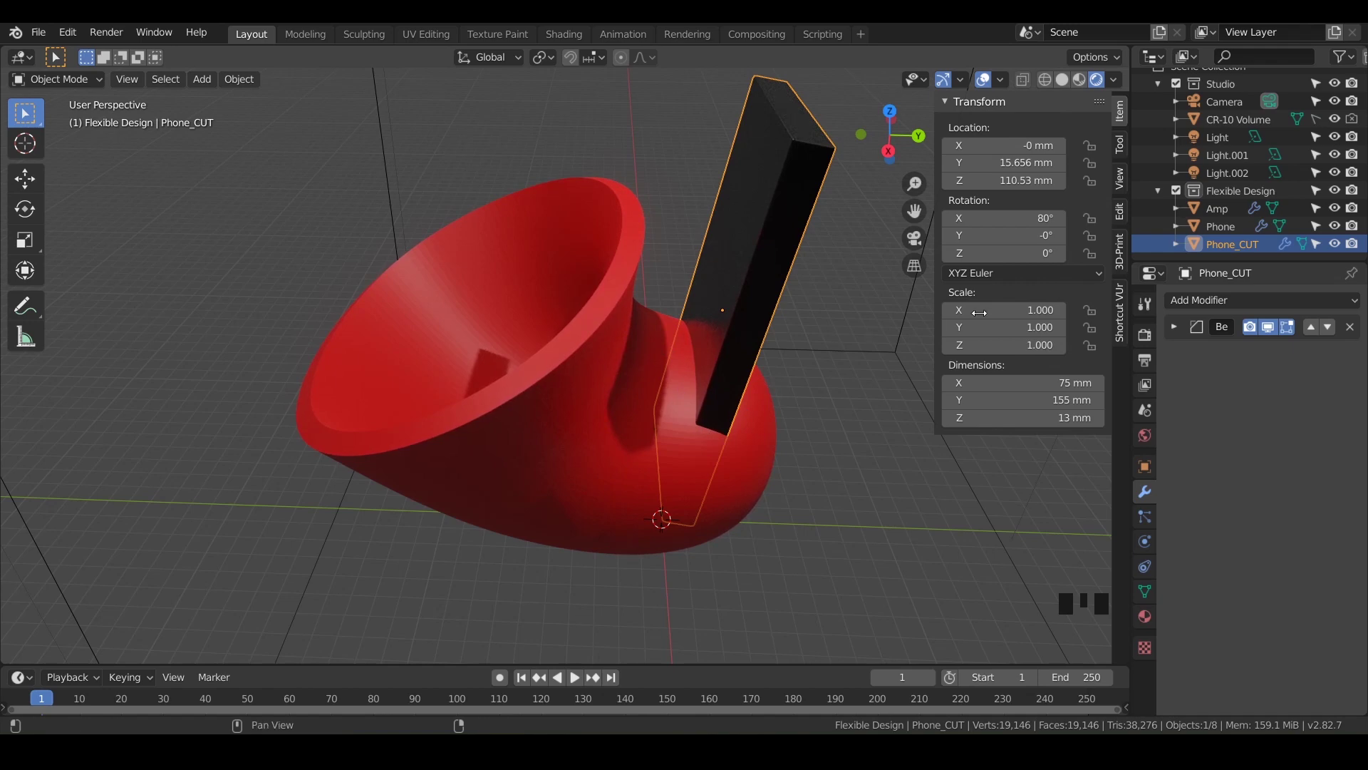
pyautogui.click(1229, 300)
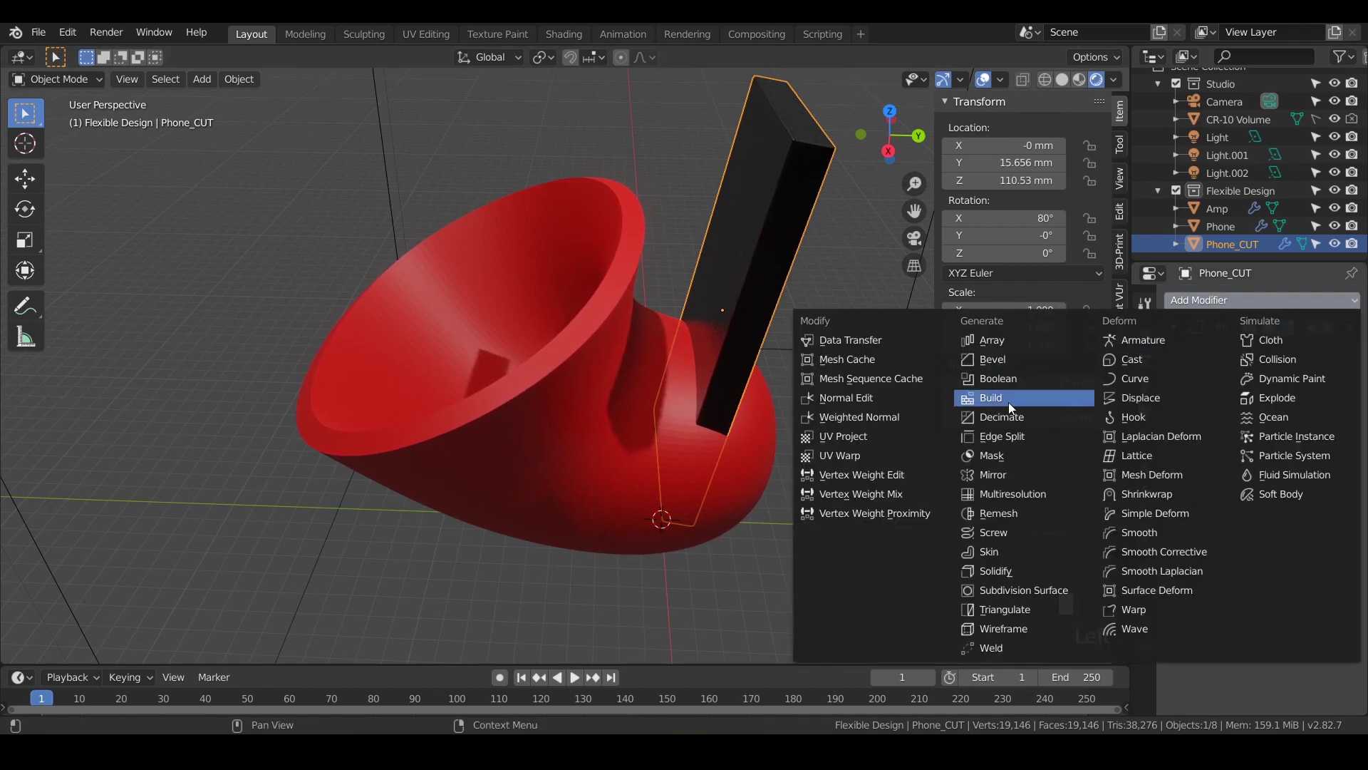
pyautogui.click(995, 571)
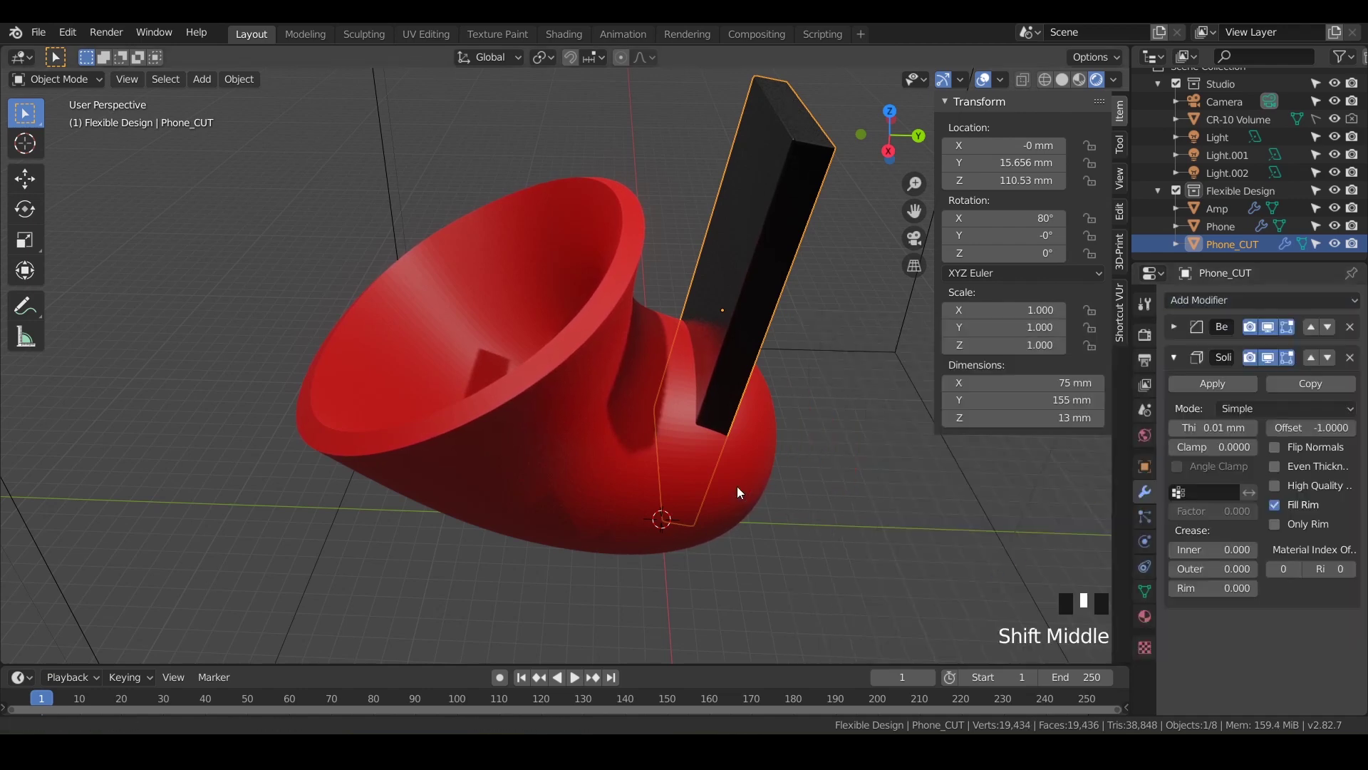
pyautogui.keyDown('shift'); pyautogui.moveTo(737, 486); pyautogui.dragTo(716, 464, button='middle'); pyautogui.keyUp('shift')
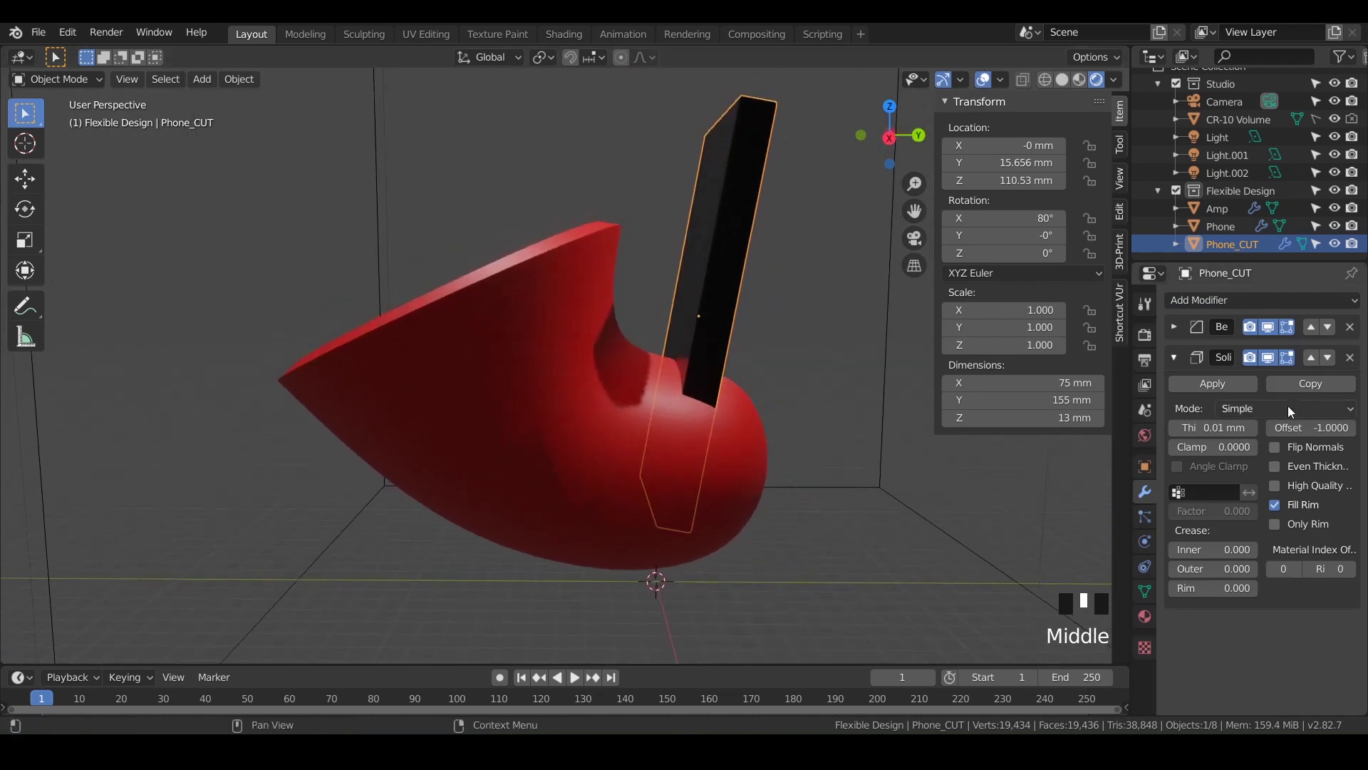
pyautogui.click(1215, 428)
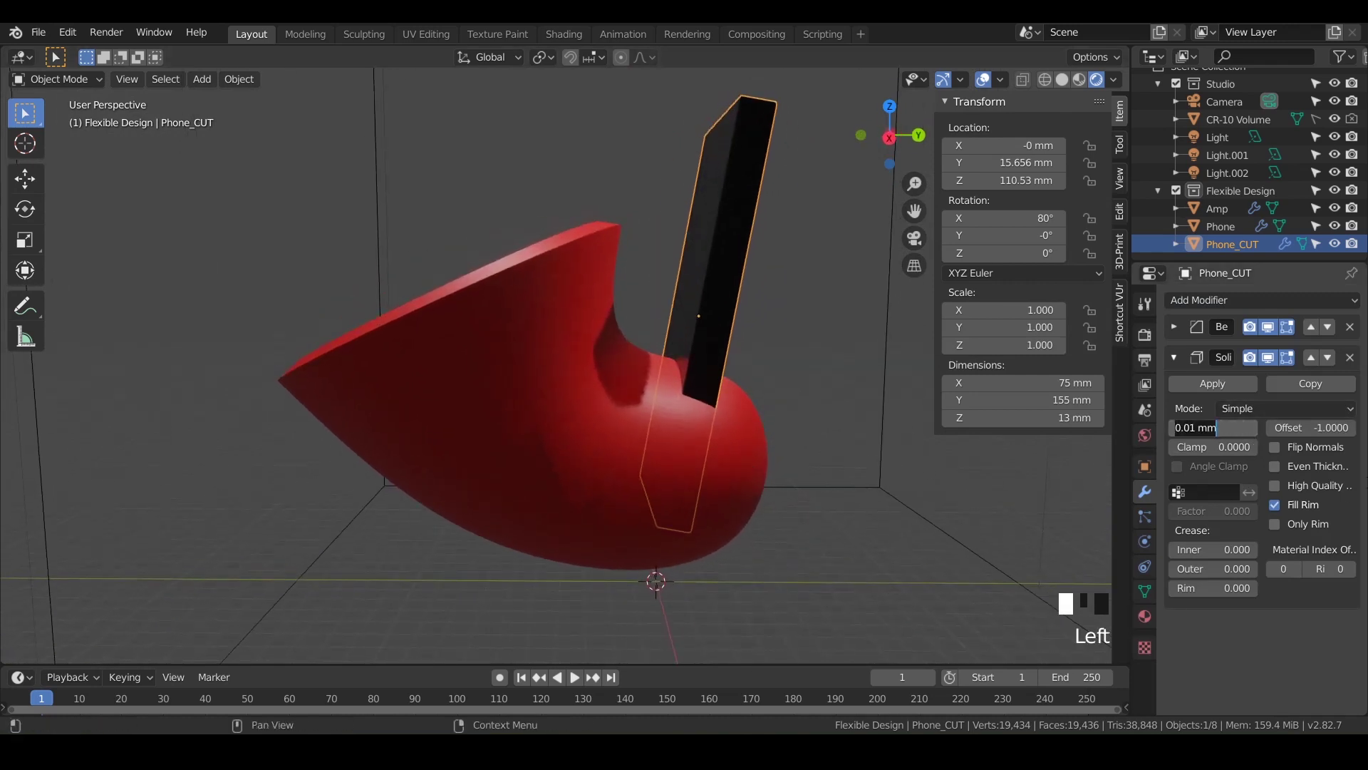
pyautogui.write('1')
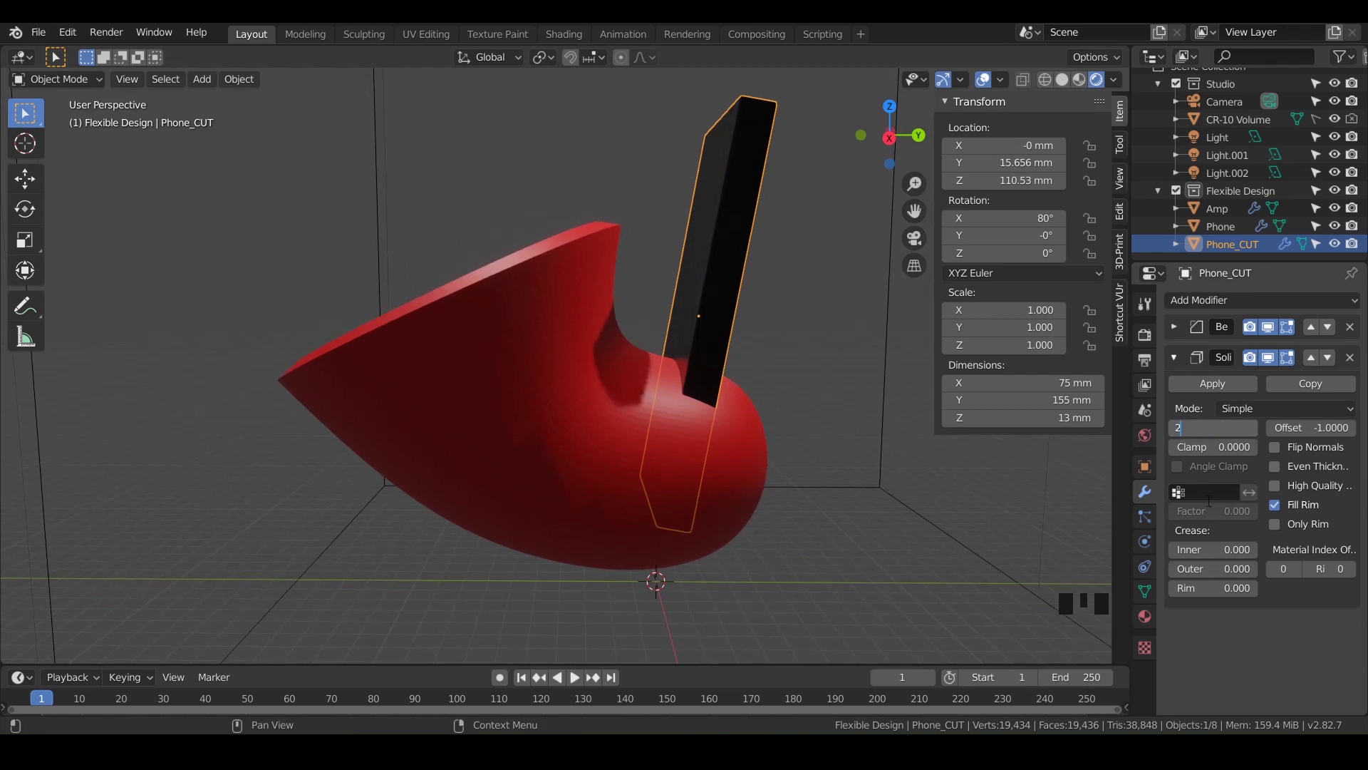
pyautogui.write('2')
pyautogui.press('Return')
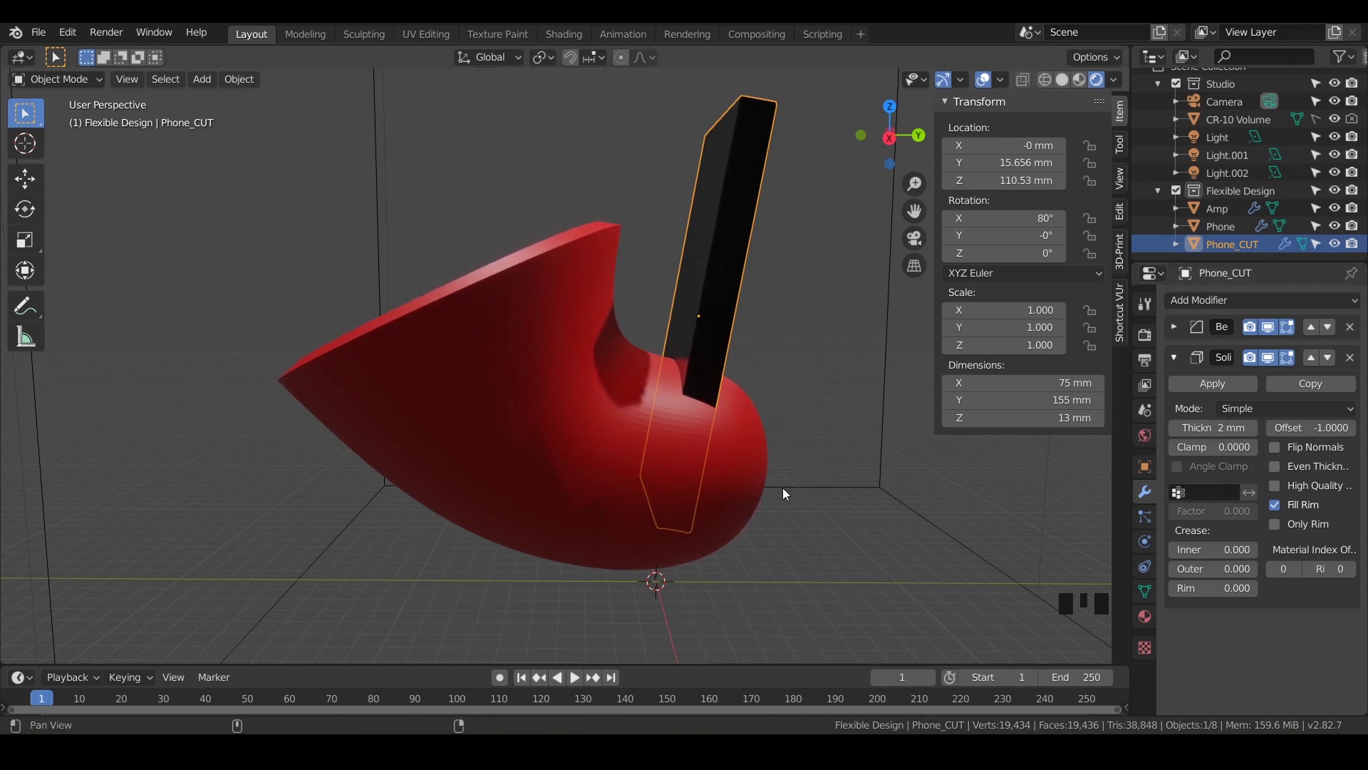
# Step: Set the Solidify thickness of Phone_CUT to 3 mm and its offset to 1
pyautogui.keyDown('shift'); pyautogui.moveTo(782, 488); pyautogui.dragTo(727, 479, button='middle'); pyautogui.keyUp('shift')
pyautogui.click(1224, 429)
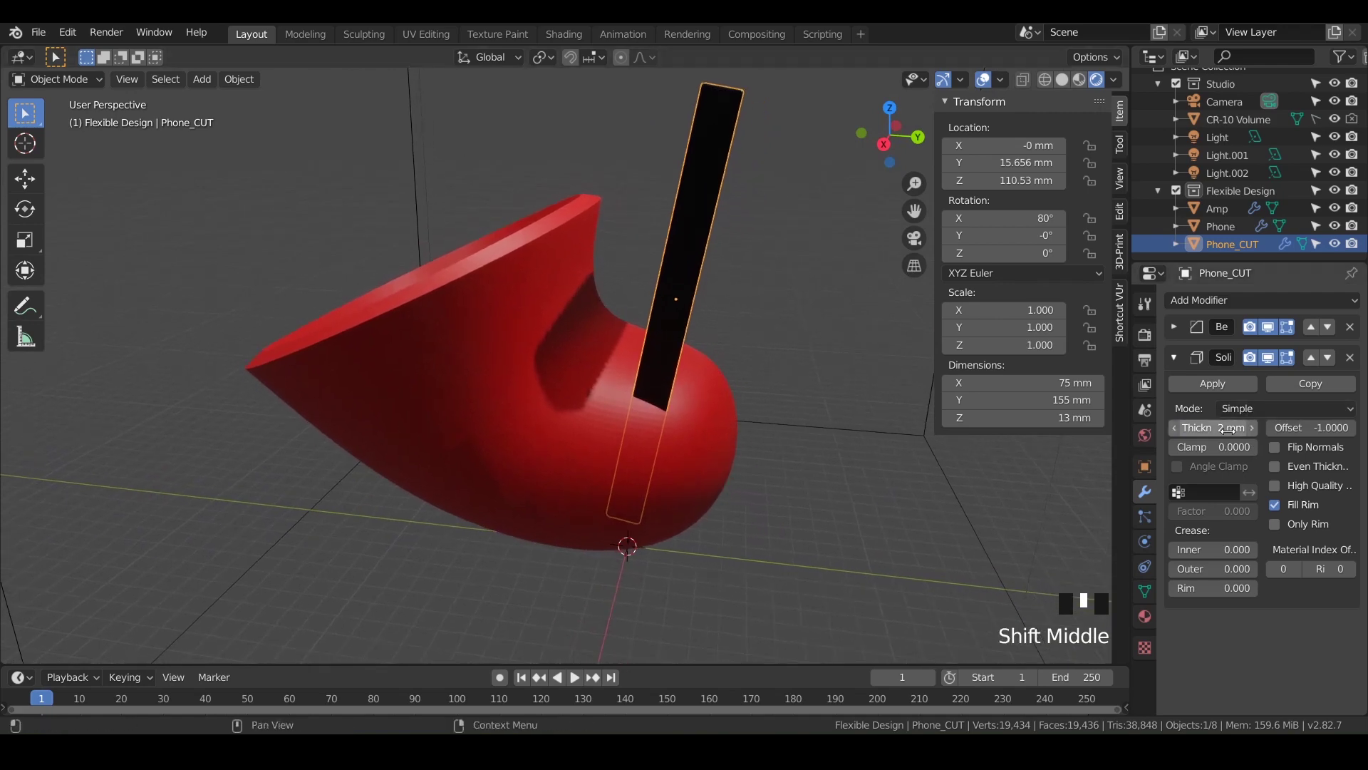
pyautogui.write('3')
pyautogui.press('Return')
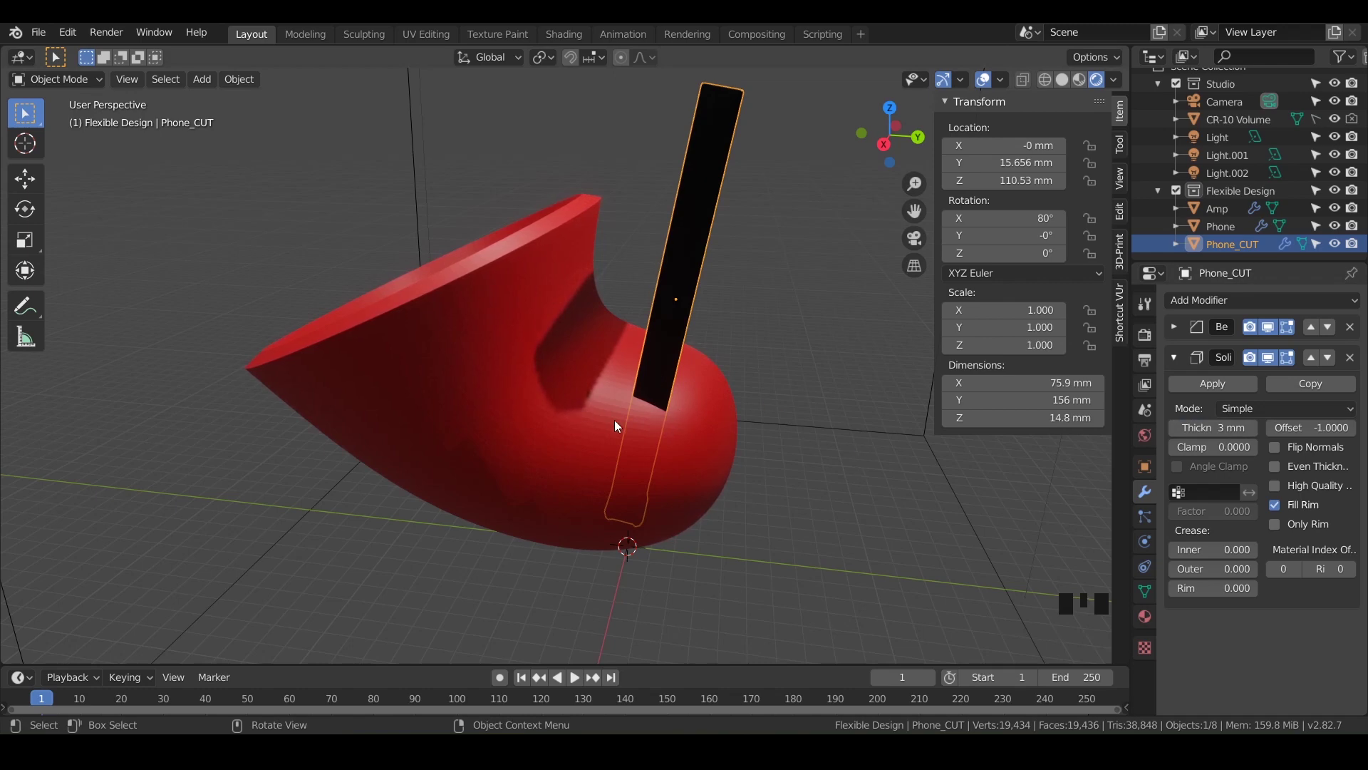
pyautogui.moveTo(622, 408)
pyautogui.mouseDown(button='middle')
pyautogui.moveTo(647, 414)
pyautogui.moveTo(623, 425)
pyautogui.mouseUp(button='middle')
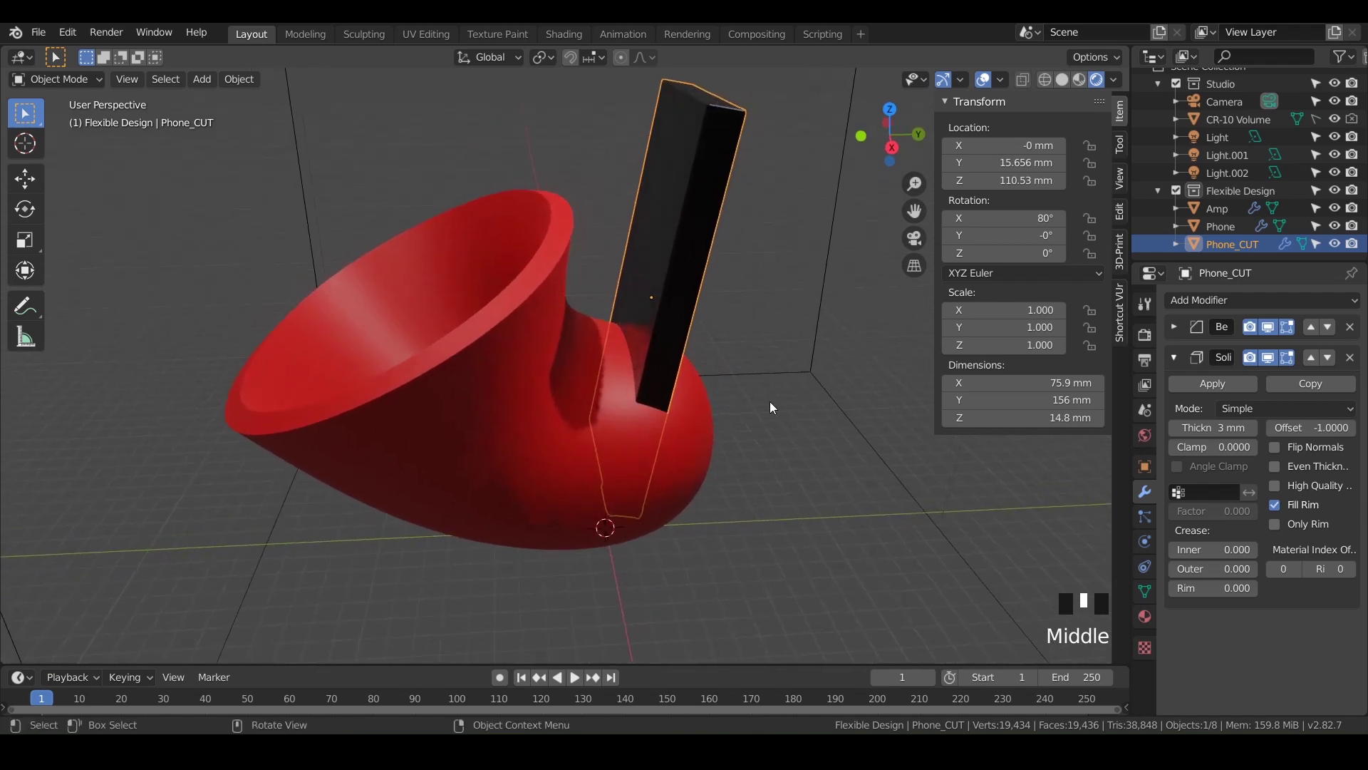
pyautogui.click(1320, 428)
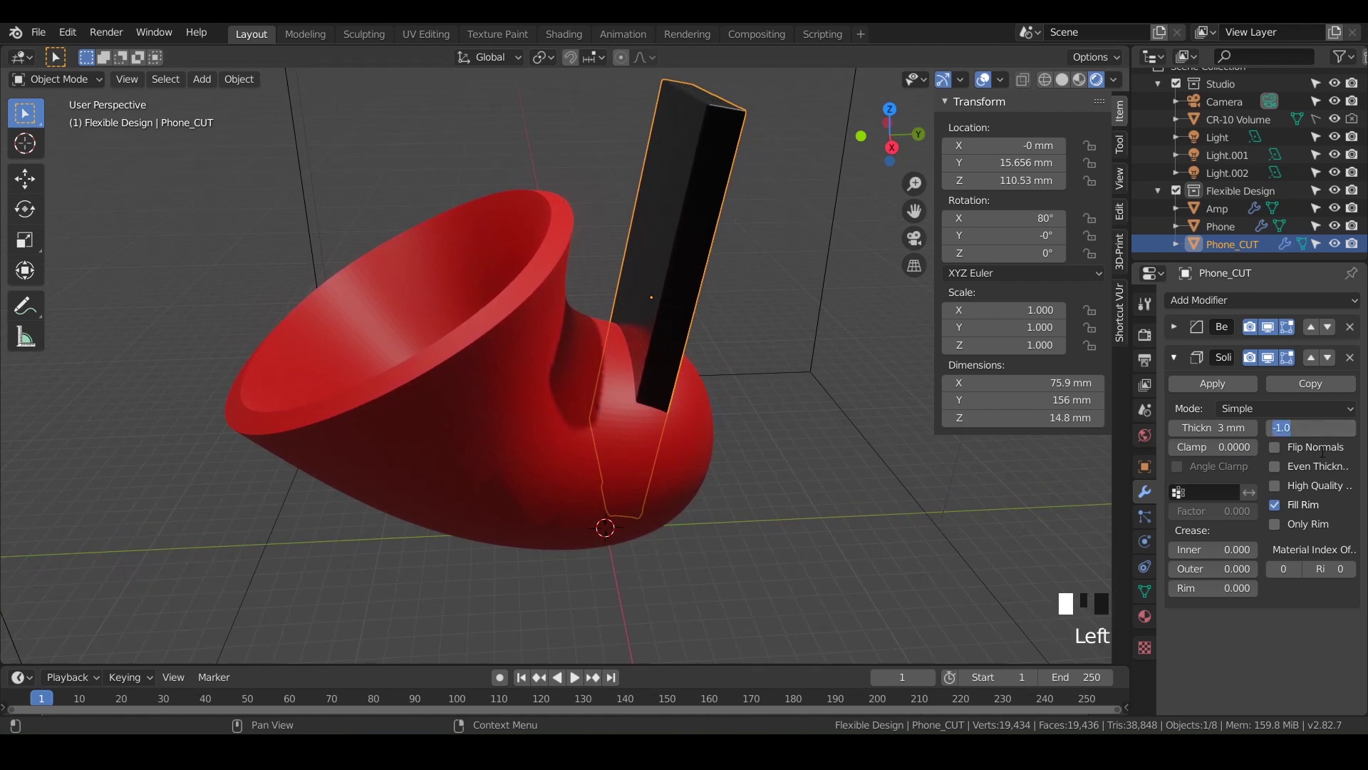
pyautogui.write('1')
pyautogui.press('Return')
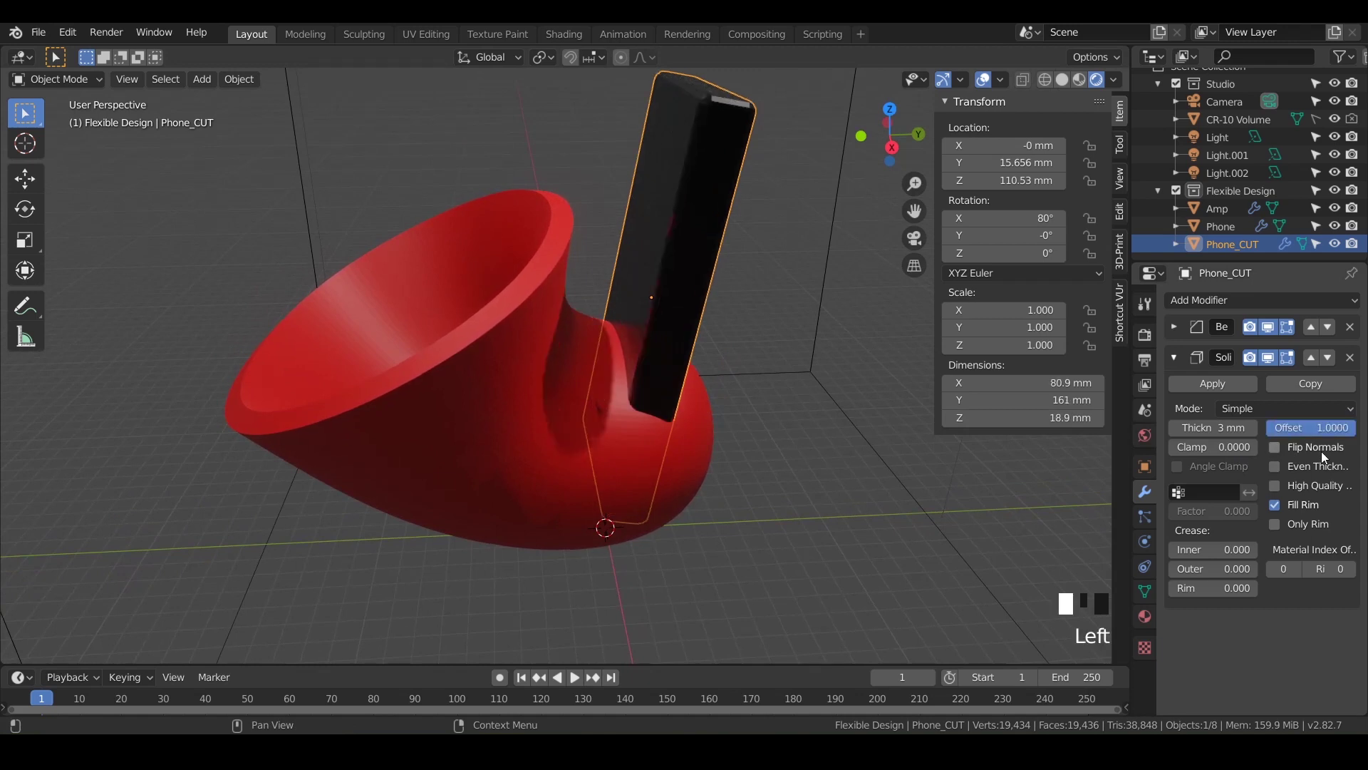
# Step: Switch the Solidify modifier's viewport display off and on to compare Phone_CUT with and without the added thickness
pyautogui.click(1268, 357)
pyautogui.click(1269, 357)
pyautogui.click(1268, 357)
pyautogui.click(1268, 357)
pyautogui.click(1268, 358)
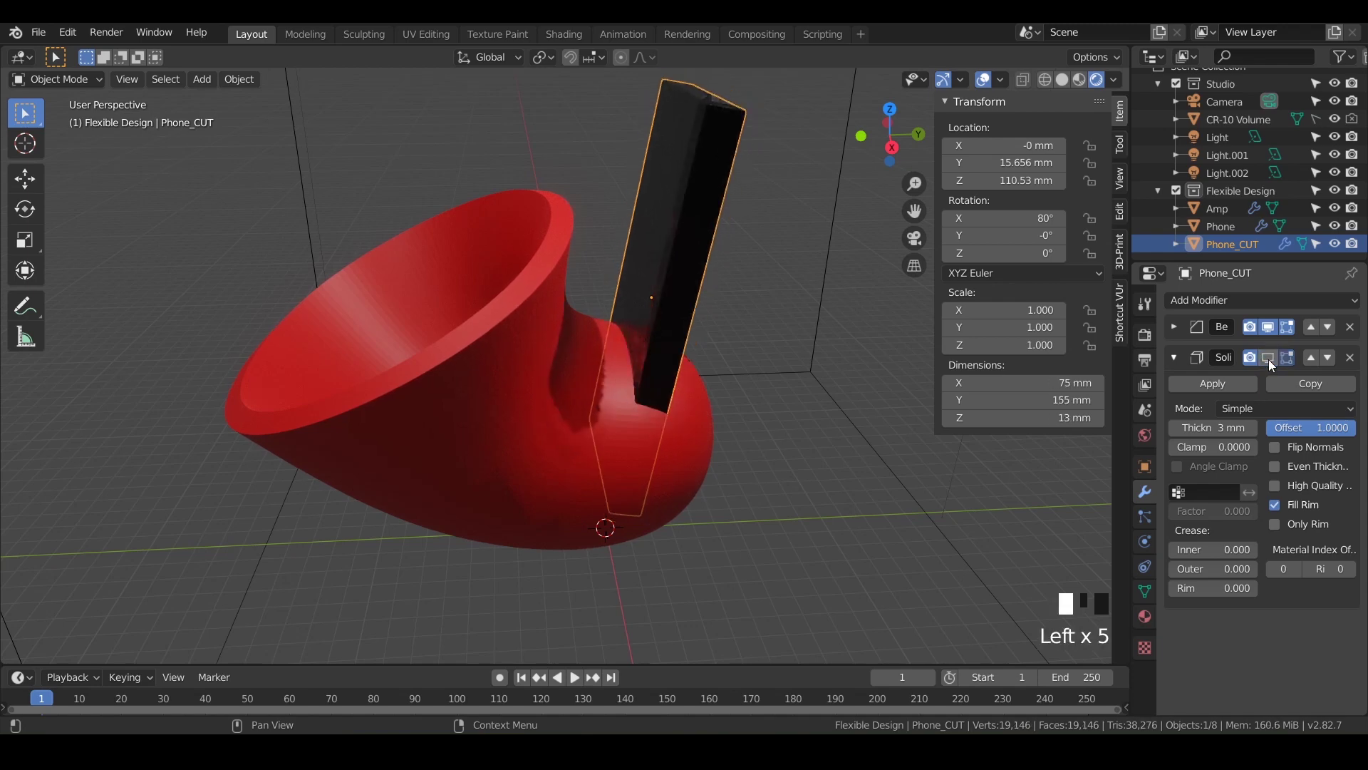
pyautogui.click(1268, 360)
pyautogui.click(1268, 359)
pyautogui.click(1269, 360)
pyautogui.click(1268, 360)
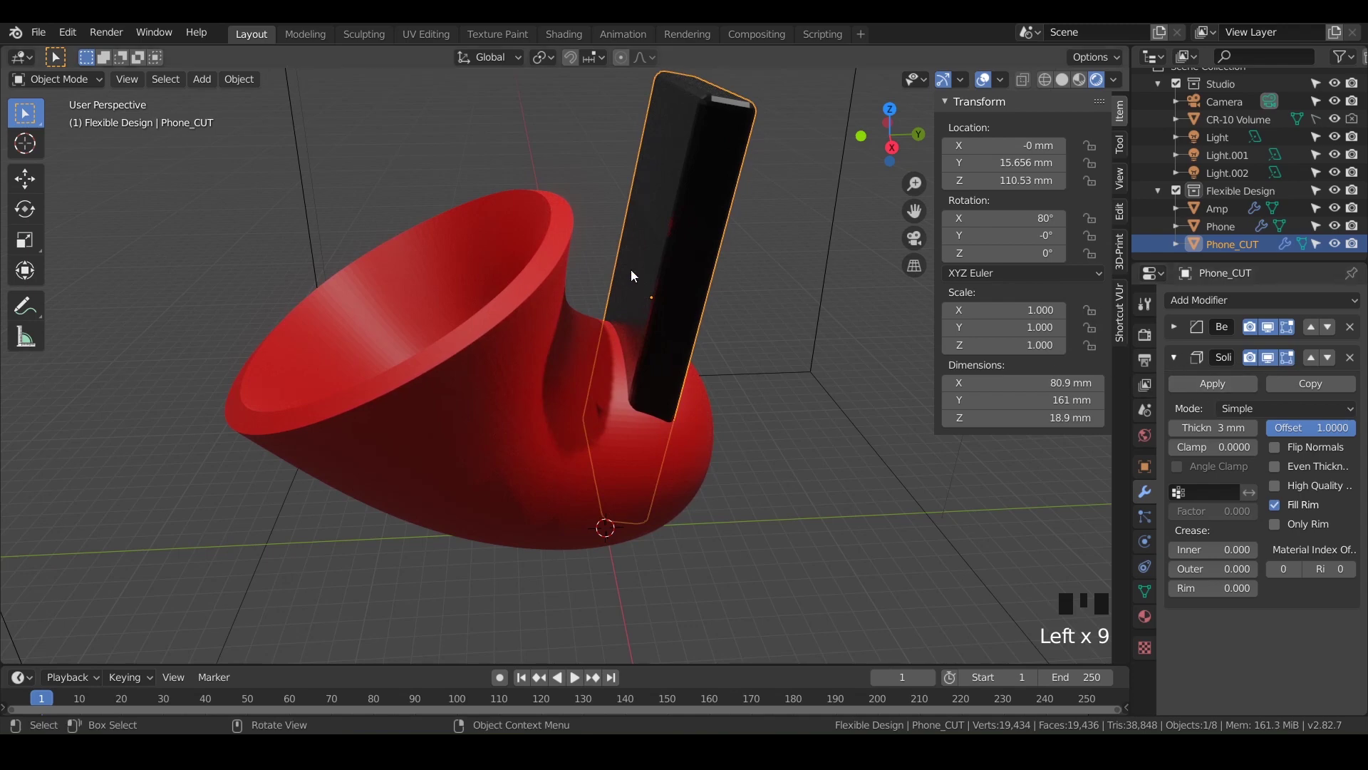
# Step: Enable Even Thickness, High Quality Normals and Only Rim in the Solidify modifier of Phone_CUT
pyautogui.click(1273, 467)
pyautogui.click(1273, 486)
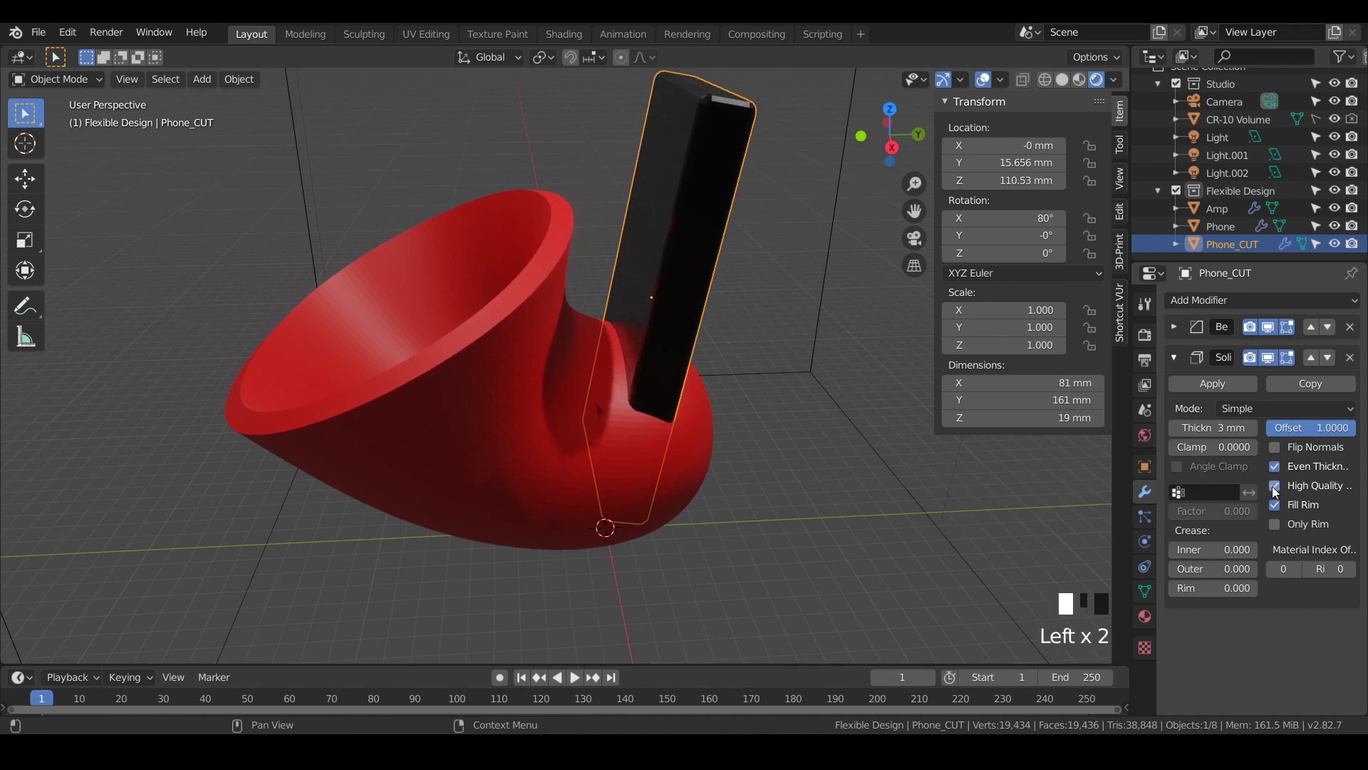
pyautogui.click(1275, 526)
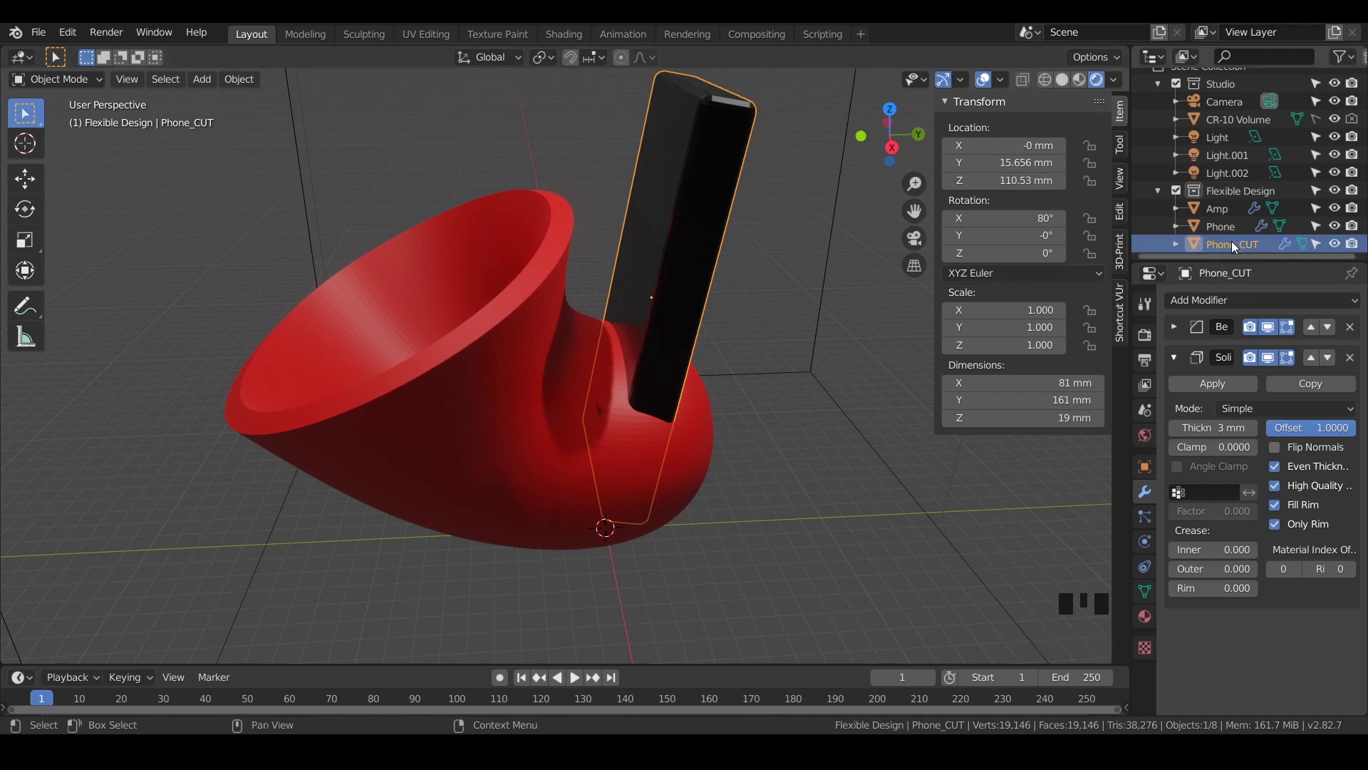
# Step: Subtract Phone_CUT from the red Amp body with a Boolean difference and inspect the slot around the phone
pyautogui.keyDown('shift'); pyautogui.click(520, 424); pyautogui.keyUp('shift')
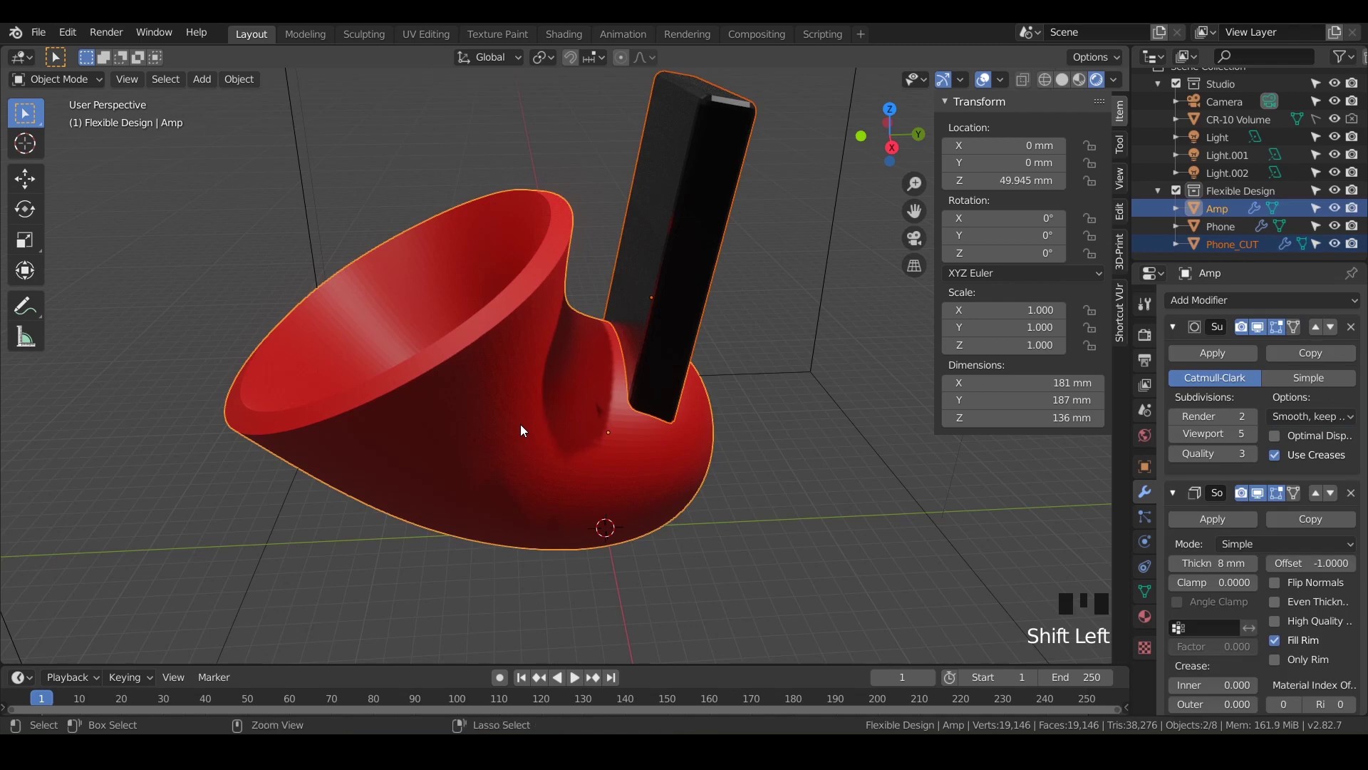
pyautogui.press('ctrl+KP_Subtract')
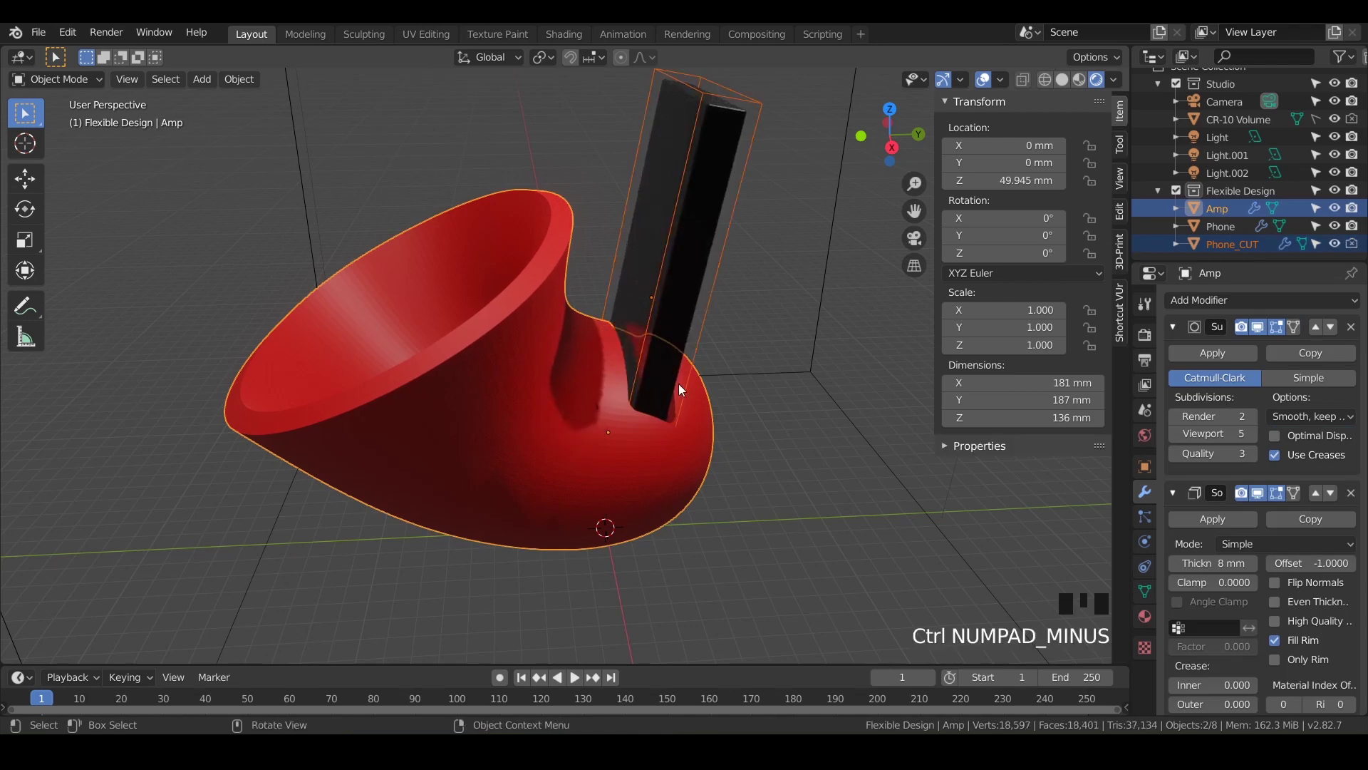
pyautogui.moveTo(691, 373); pyautogui.dragTo(637, 305, button='middle')
pyautogui.scroll(2, 644, 372)
pyautogui.scroll(4, 617, 289)
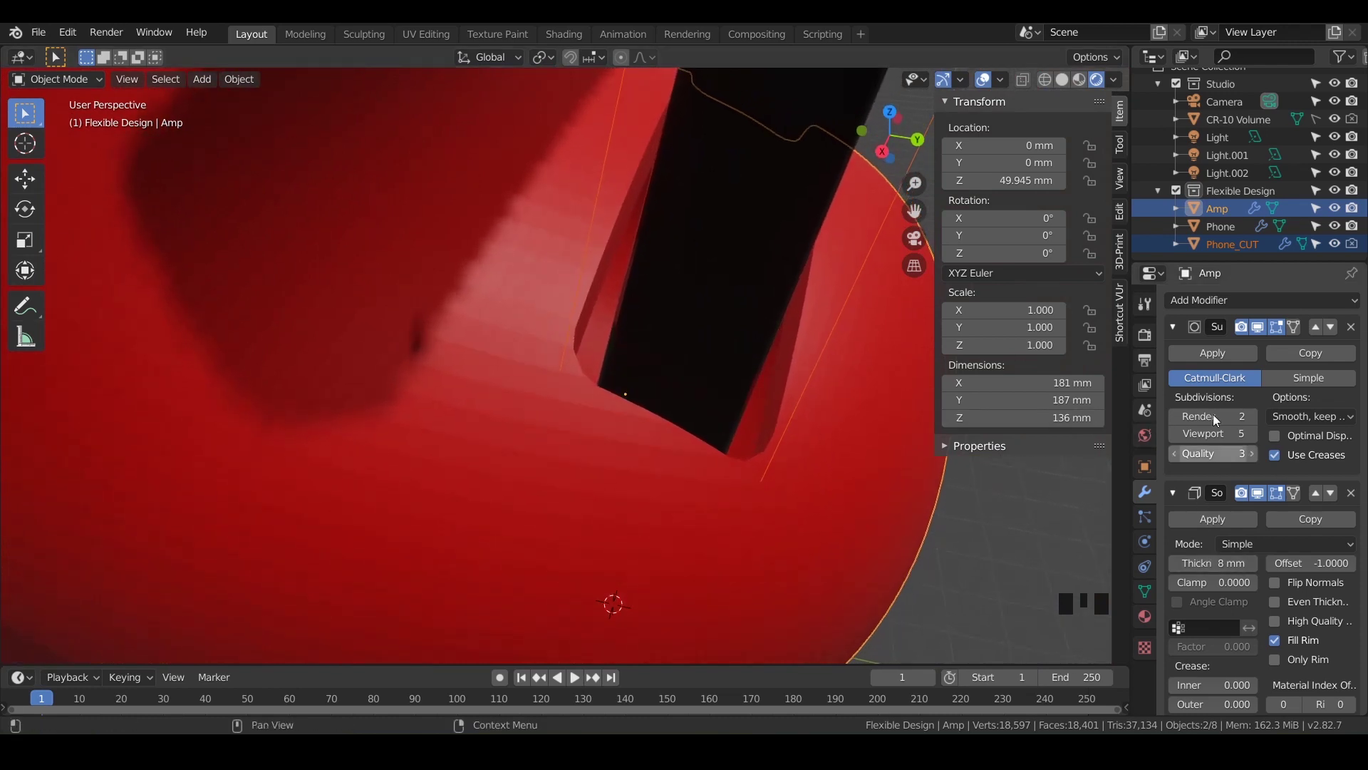
# Step: Adjust the clearance of Phone_CUT by trying a 1 mm Solidify thickness and settling on 2 mm
pyautogui.click(1225, 245)
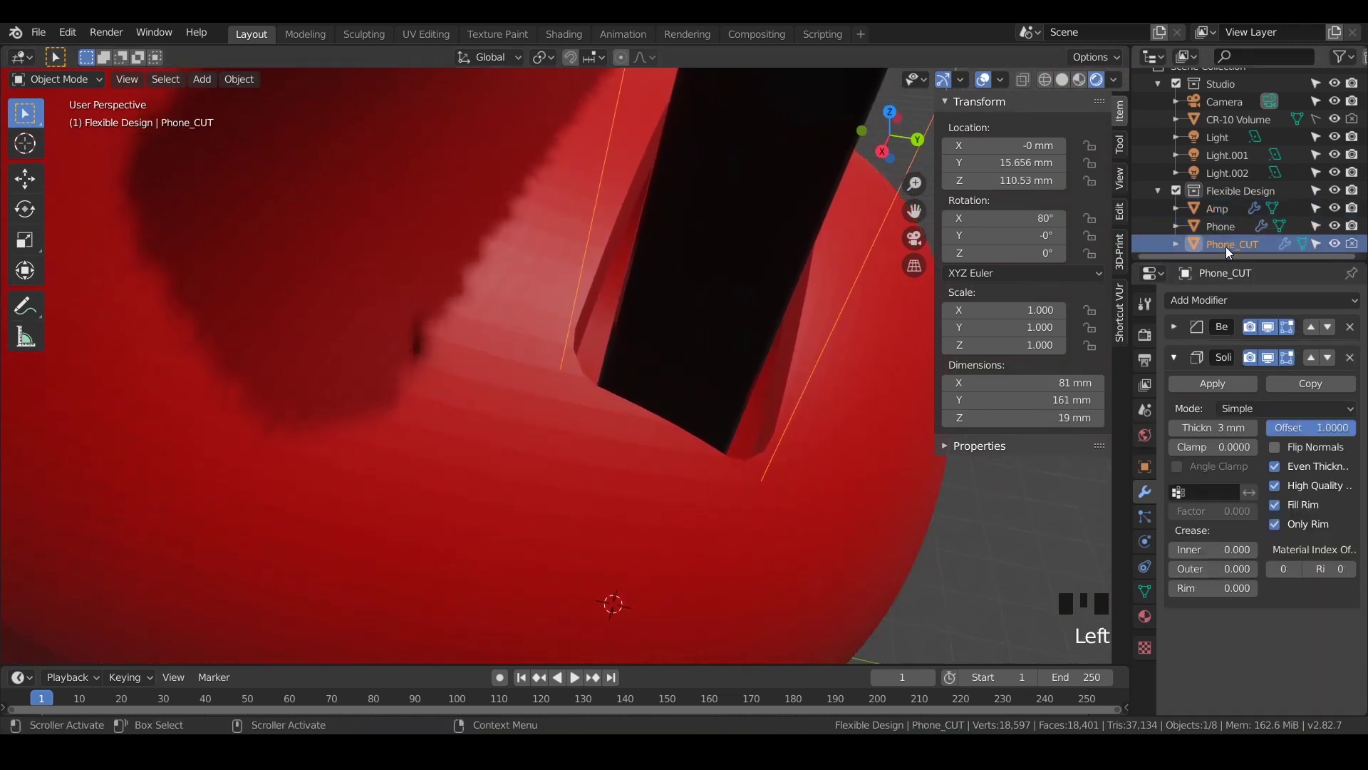
pyautogui.doubleClick(1208, 427)
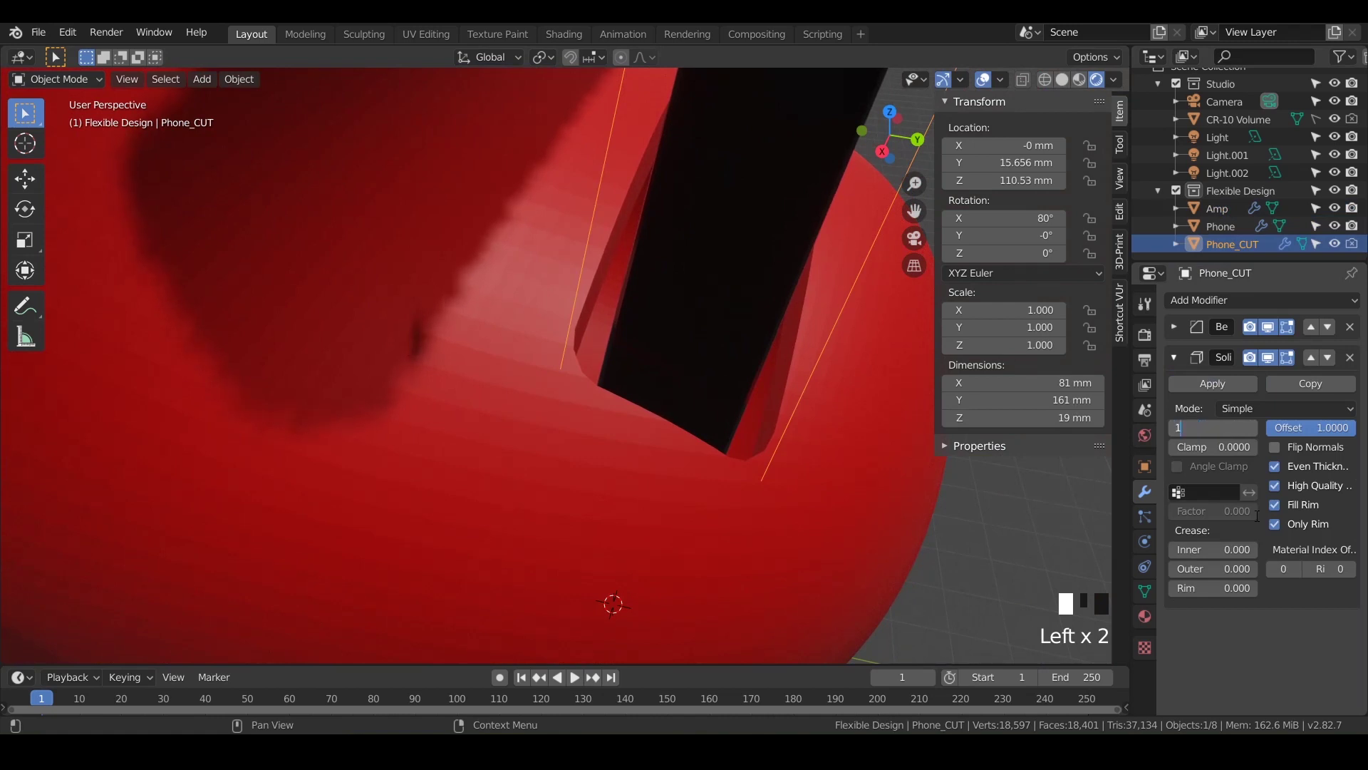
pyautogui.press('Return')
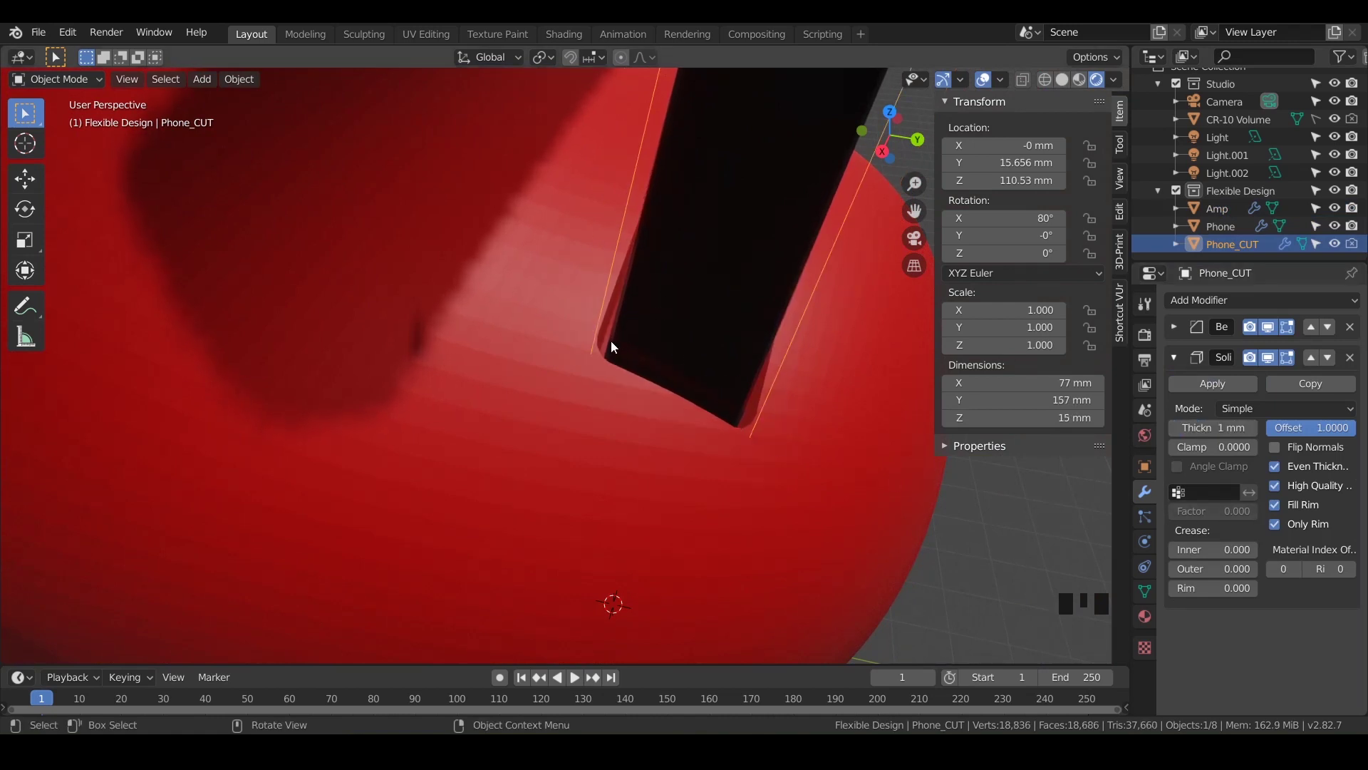
pyautogui.click(1231, 427)
pyautogui.write('2')
pyautogui.press('Return')
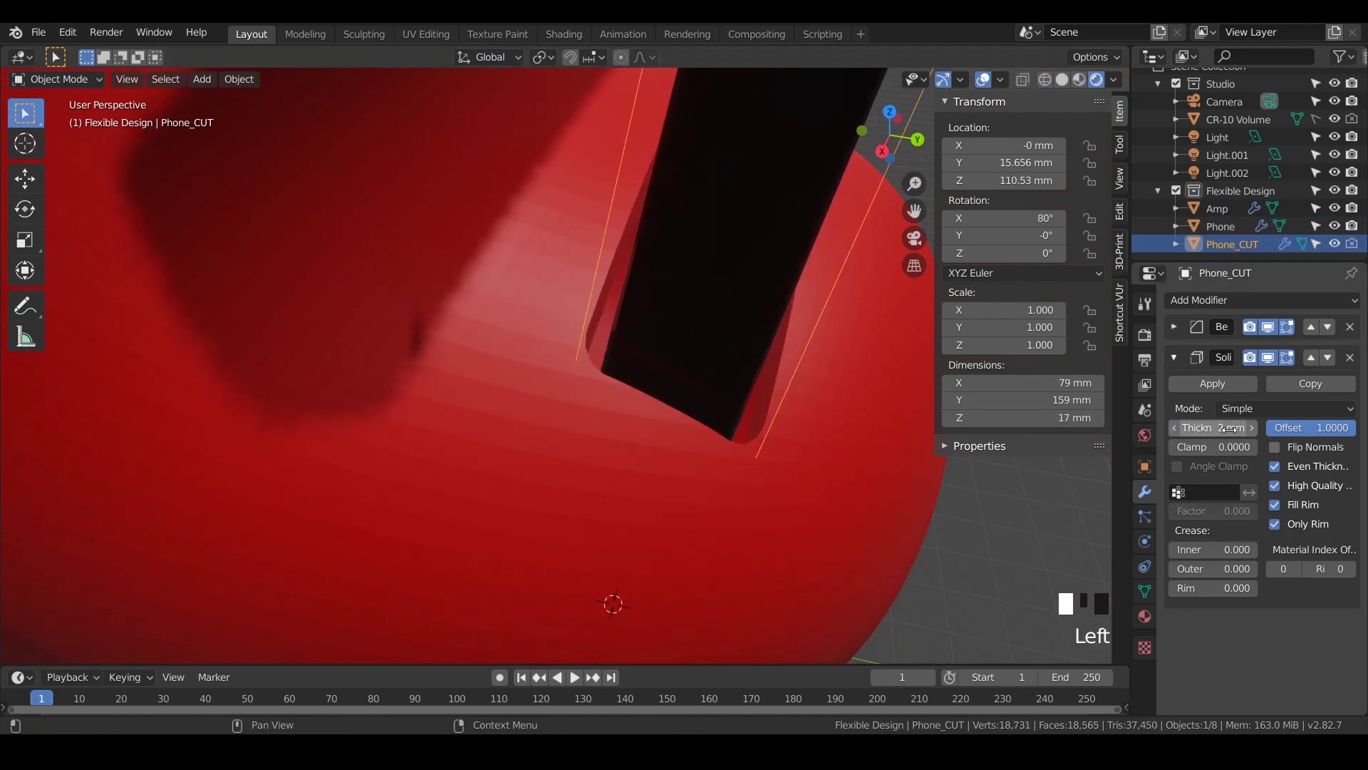
# Step: Hide the original Phone object in the viewport to expose the slot cut into the Amp
pyautogui.moveTo(720, 396); pyautogui.dragTo(754, 499, button='middle')
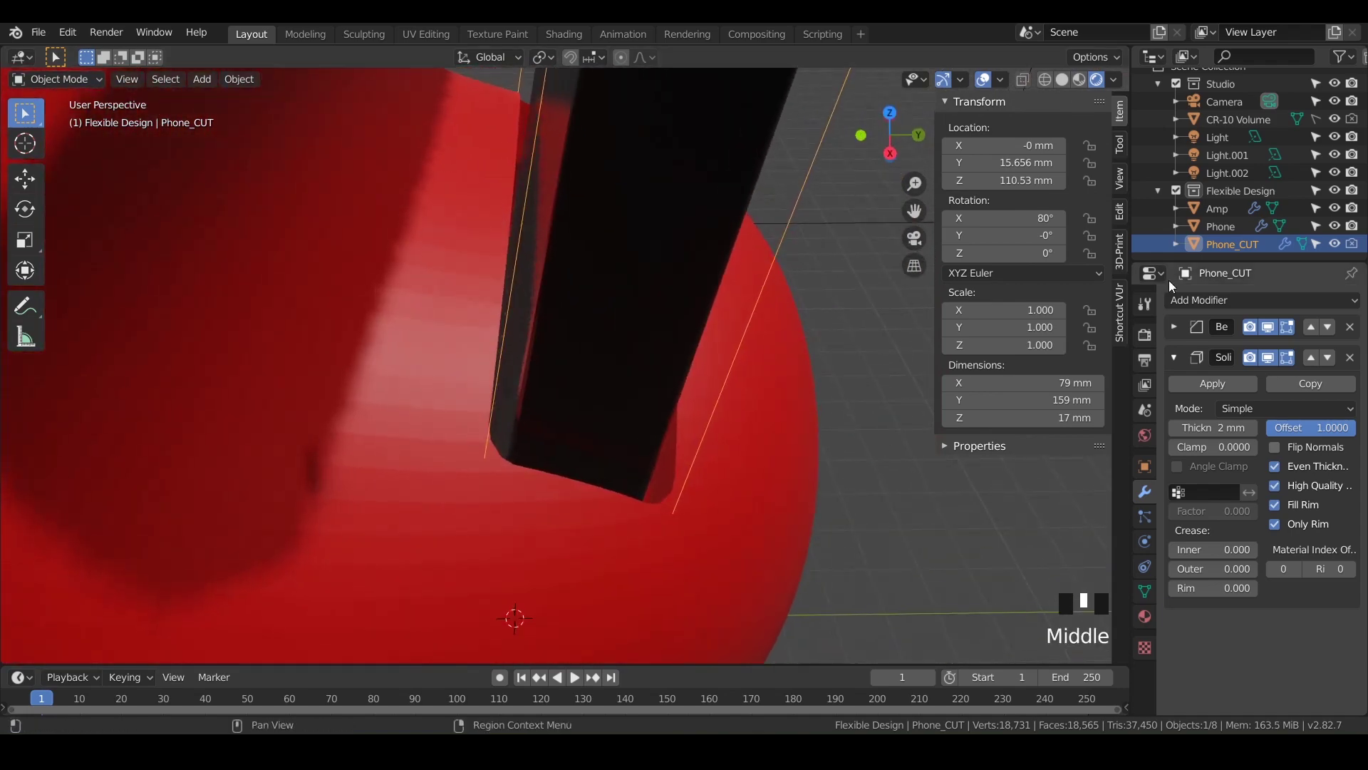
pyautogui.click(1335, 226)
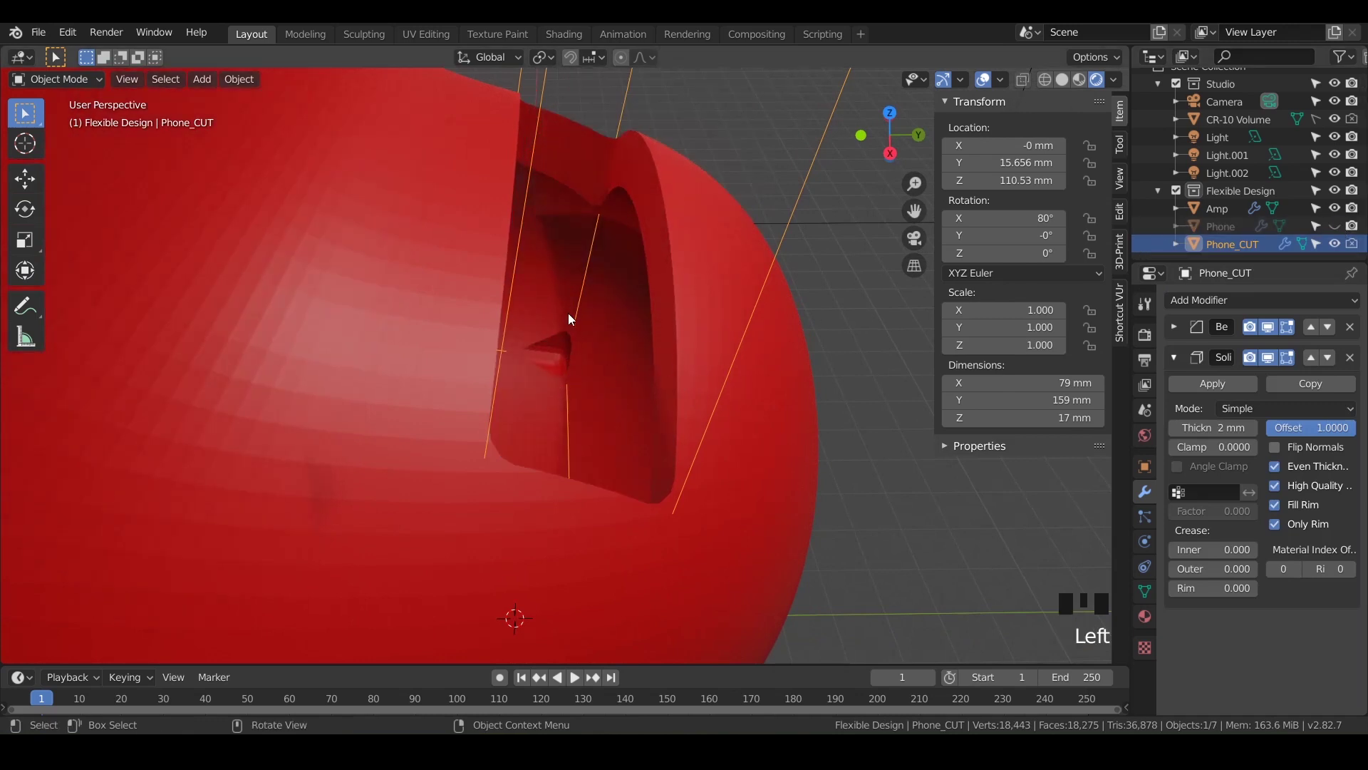
pyautogui.moveTo(567, 340); pyautogui.dragTo(549, 352, button='middle')
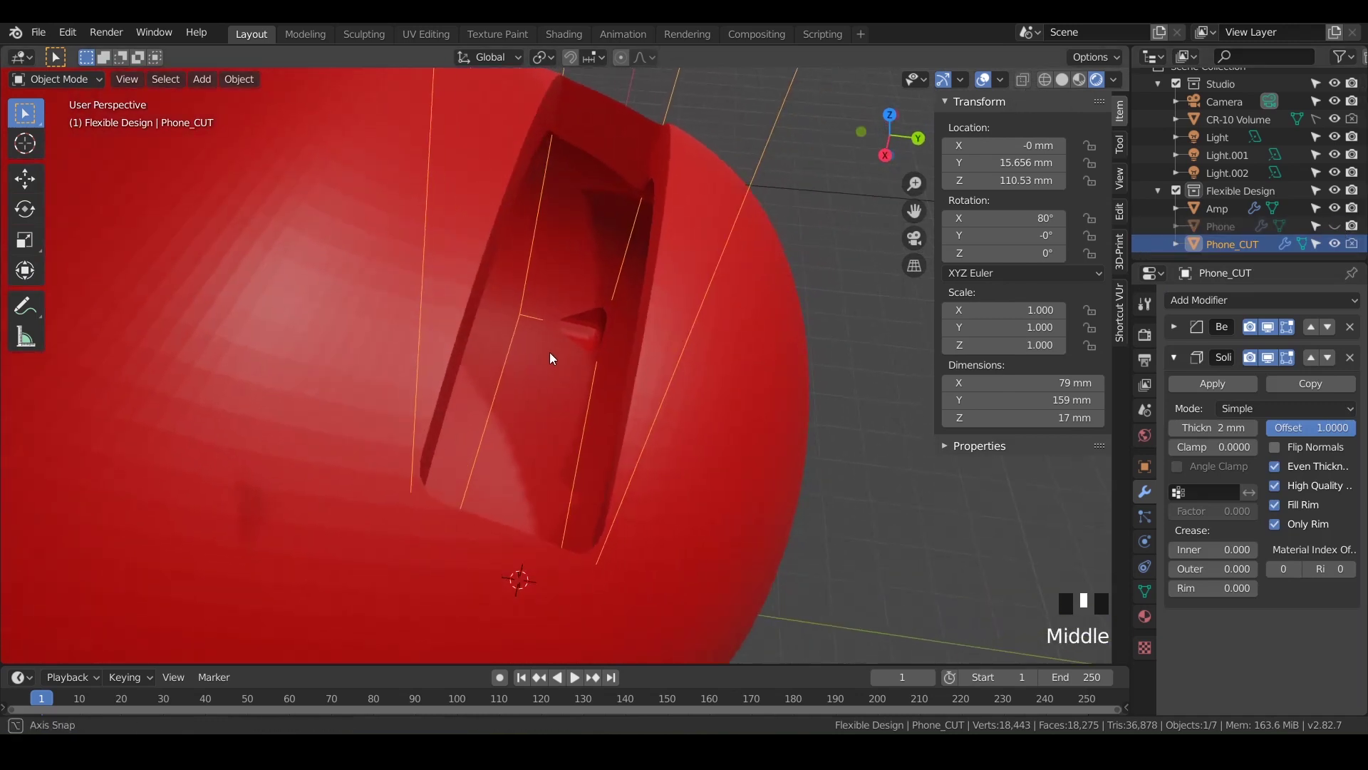
# Step: Turn Only Rim off and back on in Phone_CUT's Solidify modifier to compare the resulting cut
pyautogui.click(1274, 524)
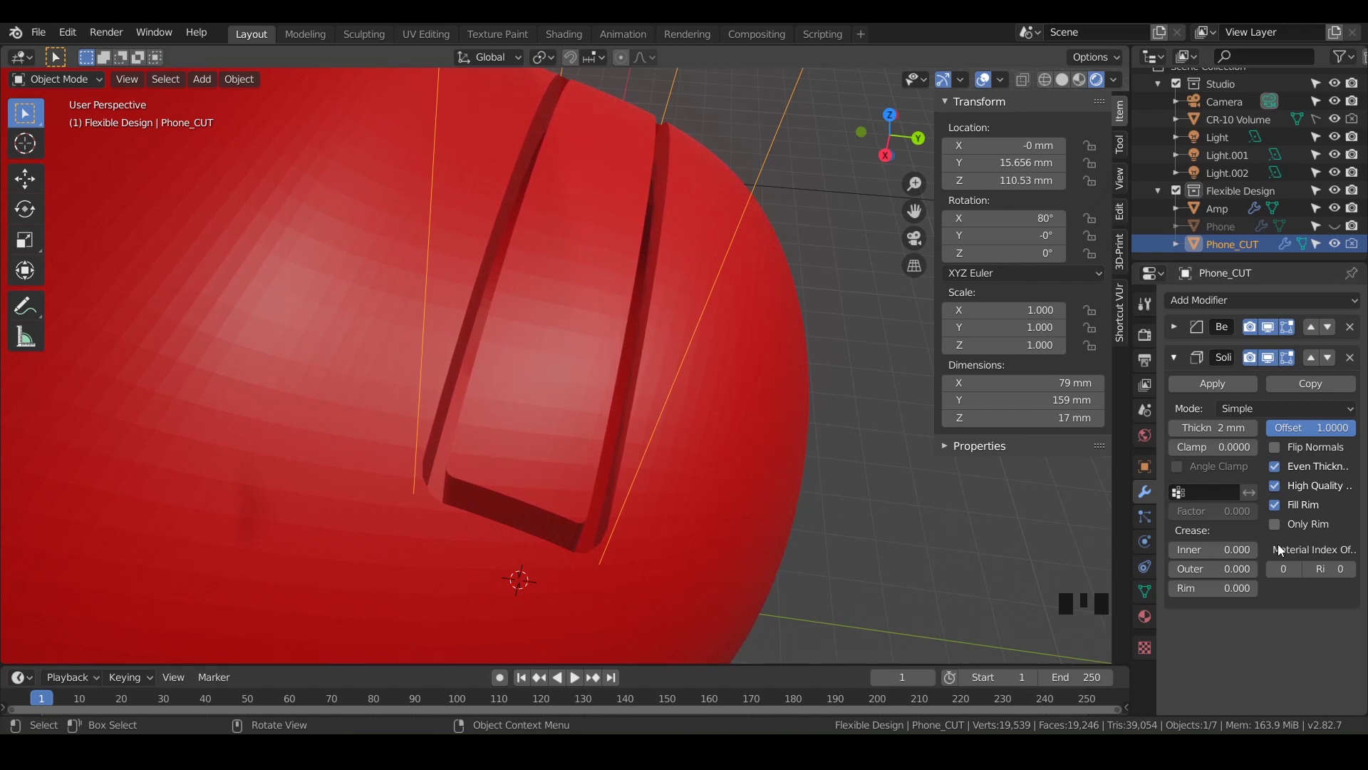
pyautogui.click(1273, 523)
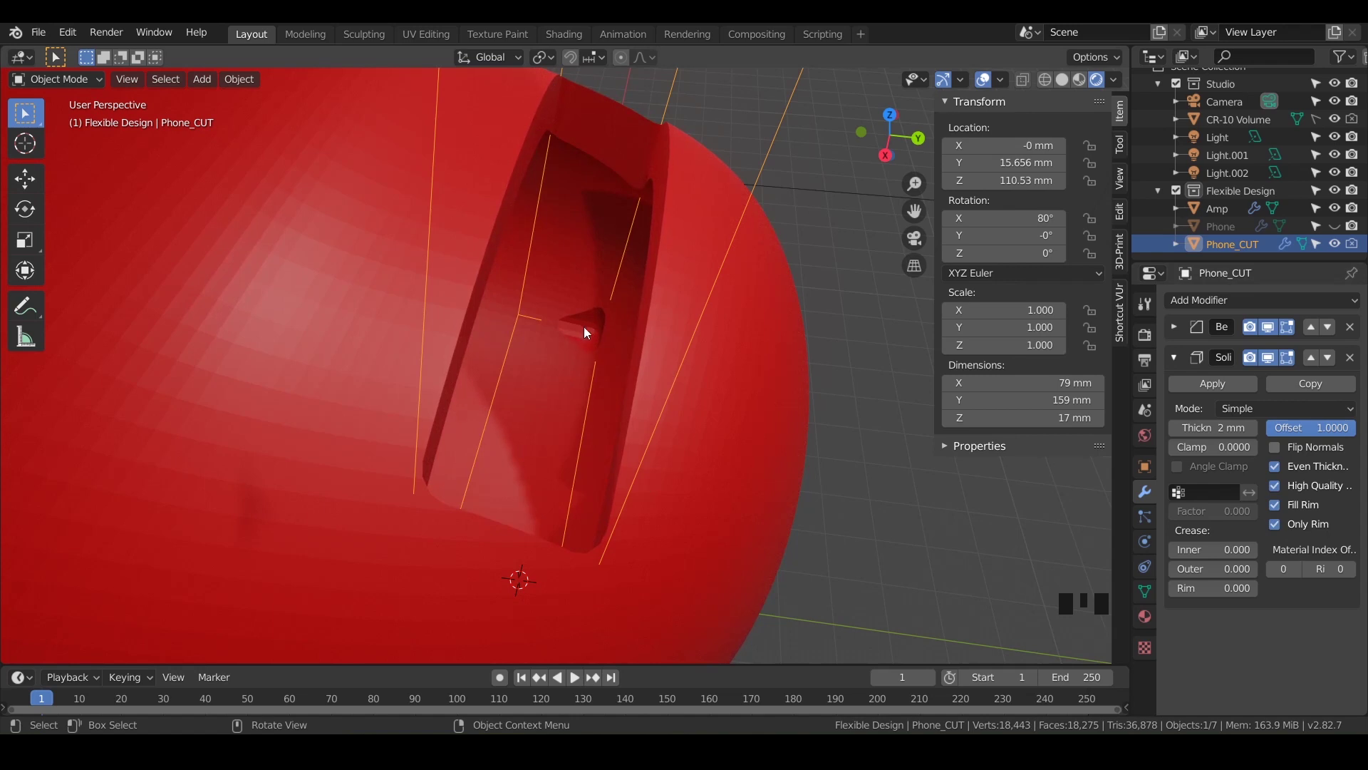
# Step: Show the original Phone object in the viewport again and inspect how it sits in the Amp's slot
pyautogui.moveTo(584, 345); pyautogui.dragTo(585, 229, button='middle')
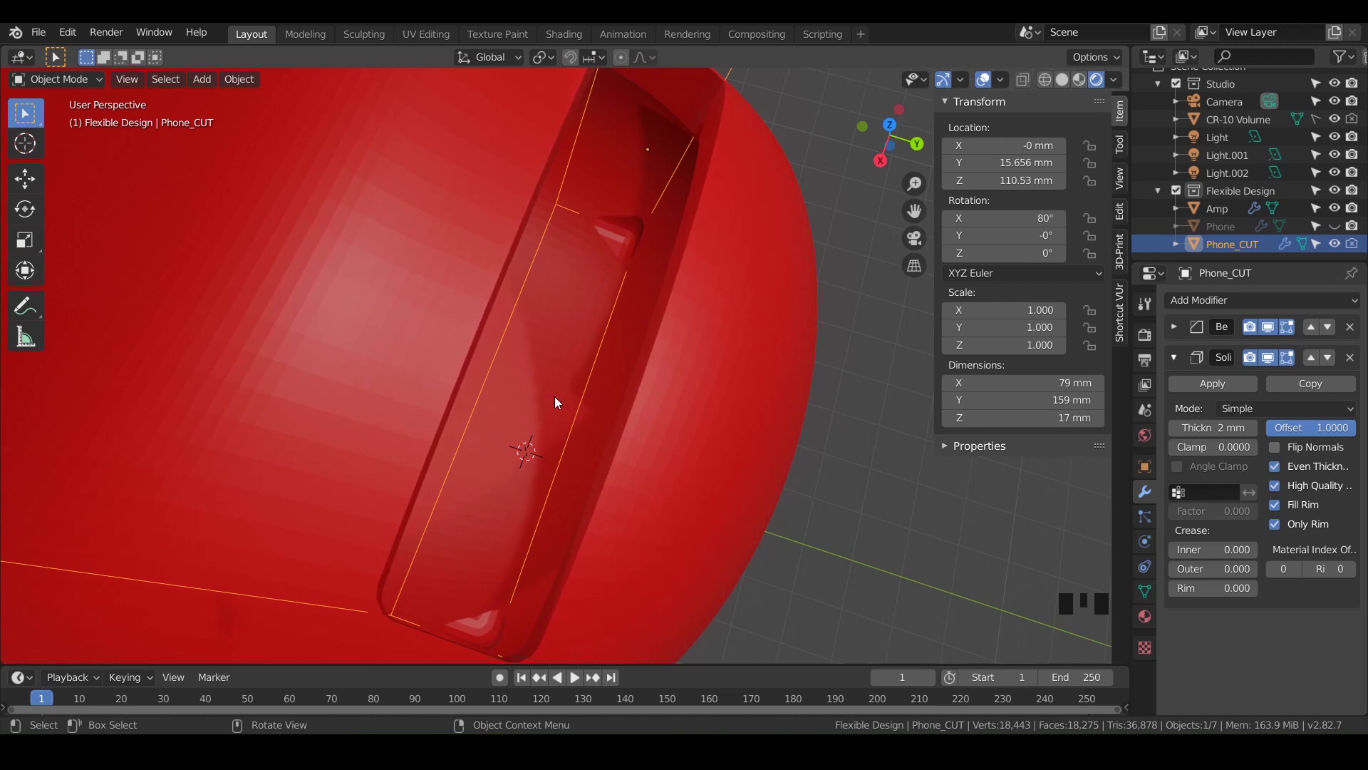
pyautogui.moveTo(541, 475); pyautogui.dragTo(548, 472, button='middle')
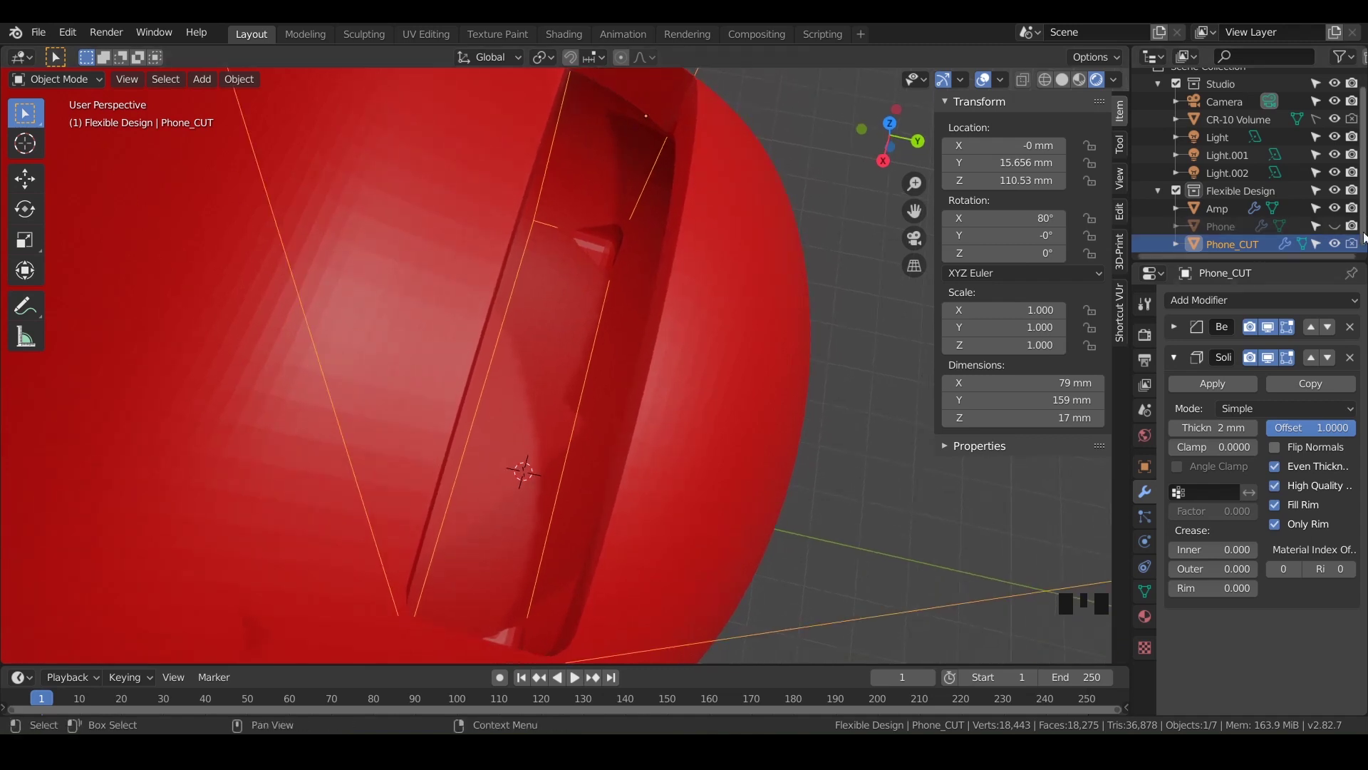
pyautogui.click(1335, 226)
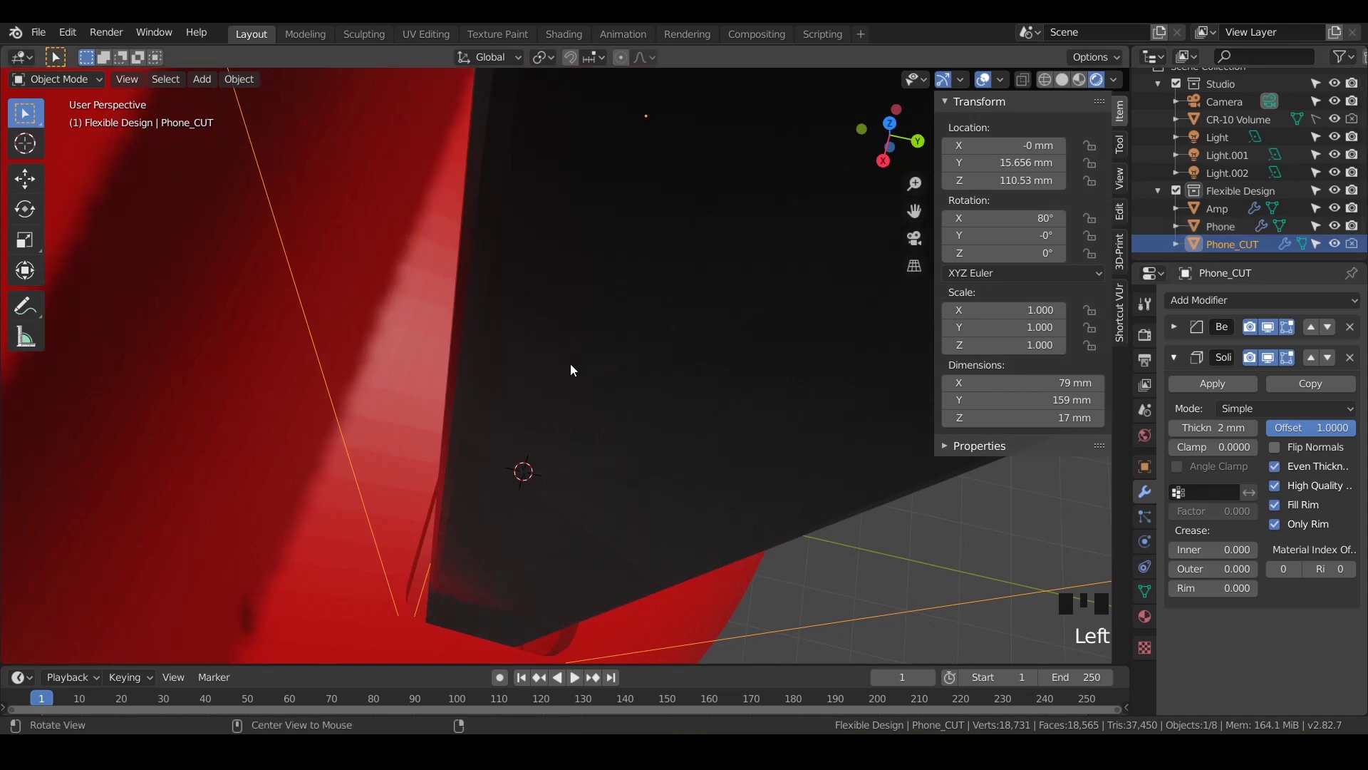
pyautogui.moveTo(570, 370)
pyautogui.mouseDown(button='middle')
pyautogui.moveTo(593, 306)
pyautogui.moveTo(567, 378)
pyautogui.mouseUp(button='middle')
pyautogui.scroll(-2, 592, 307)
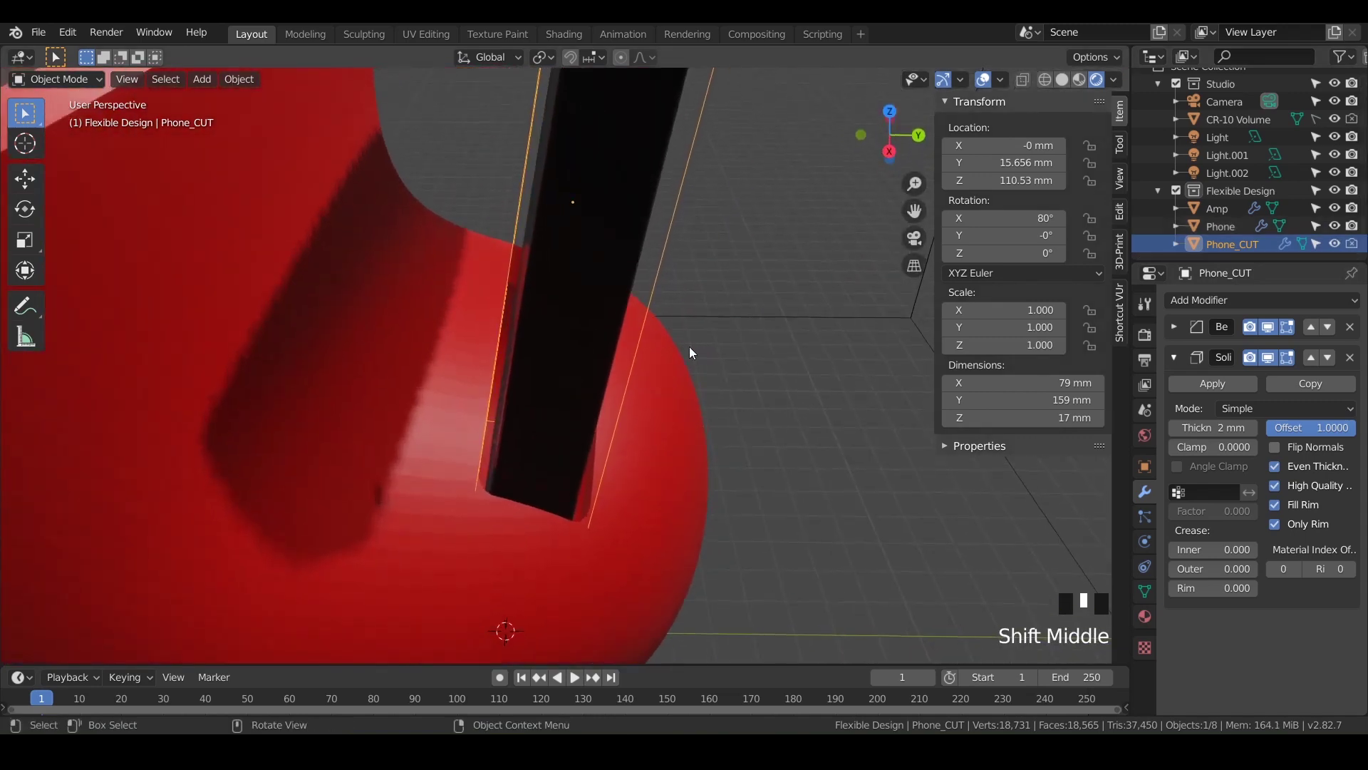
pyautogui.keyDown('shift'); pyautogui.moveTo(720, 326); pyautogui.dragTo(702, 400, button='middle'); pyautogui.keyUp('shift')
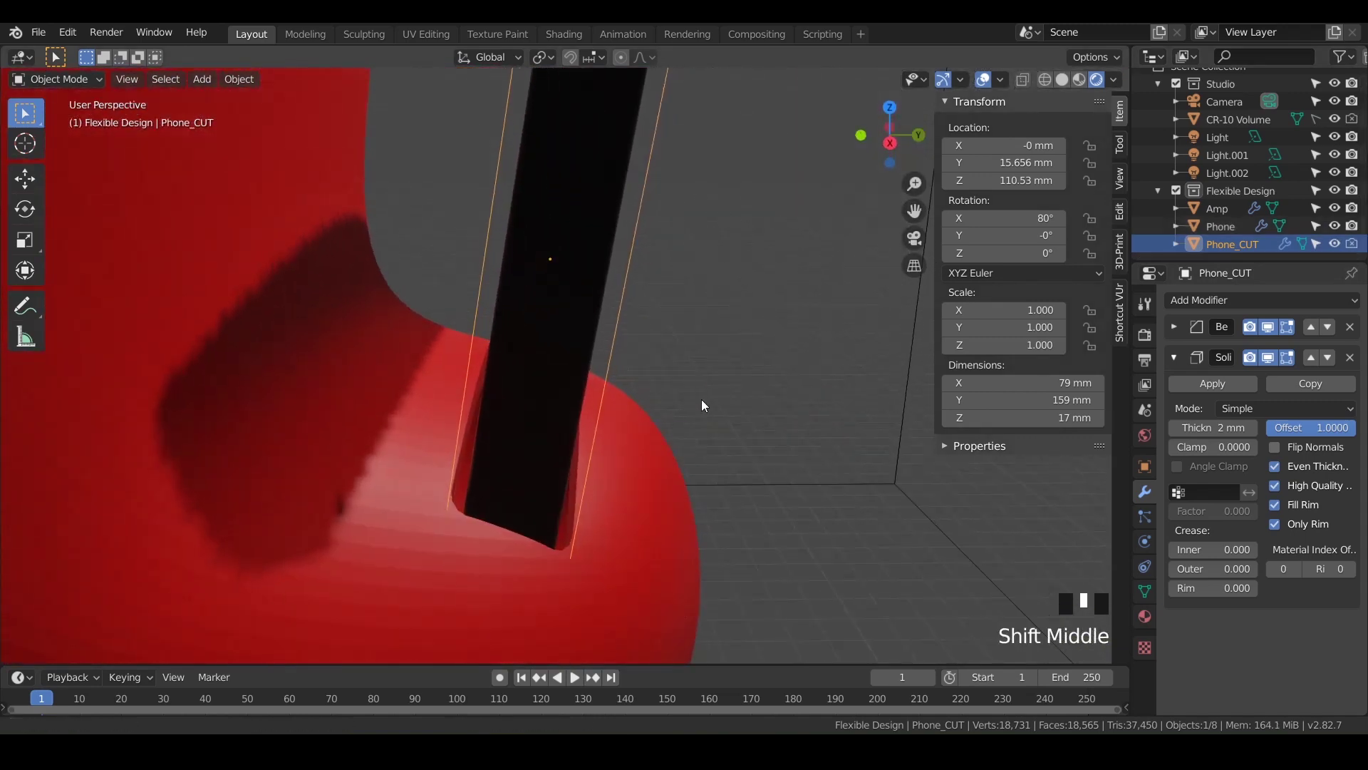
pyautogui.scroll(-2, 690, 469)
pyautogui.moveTo(690, 469)
pyautogui.keyDown('shift'); pyautogui.mouseDown(button='middle')
pyautogui.moveTo(678, 525)
pyautogui.moveTo(688, 492)
pyautogui.mouseUp(button='middle'); pyautogui.keyUp('shift')
# Step: Parent Phone_CUT to Phone in the object hierarchy and check the nesting
pyautogui.click(1227, 245)
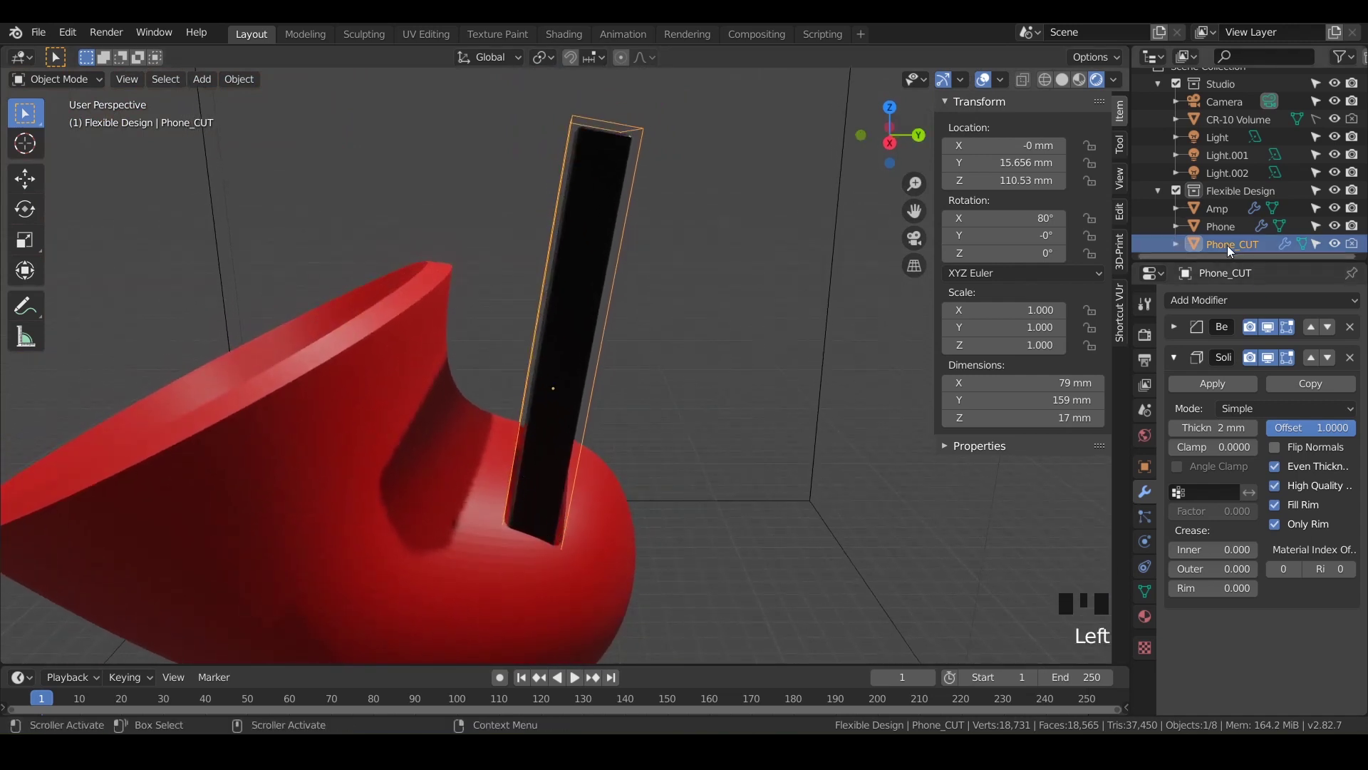
pyautogui.moveTo(1227, 246)
pyautogui.mouseDown()
pyautogui.moveTo(1210, 221)
pyautogui.moveTo(1225, 229)
pyautogui.mouseUp()
pyautogui.click(1177, 236)
pyautogui.scroll(-4, 1216, 241)
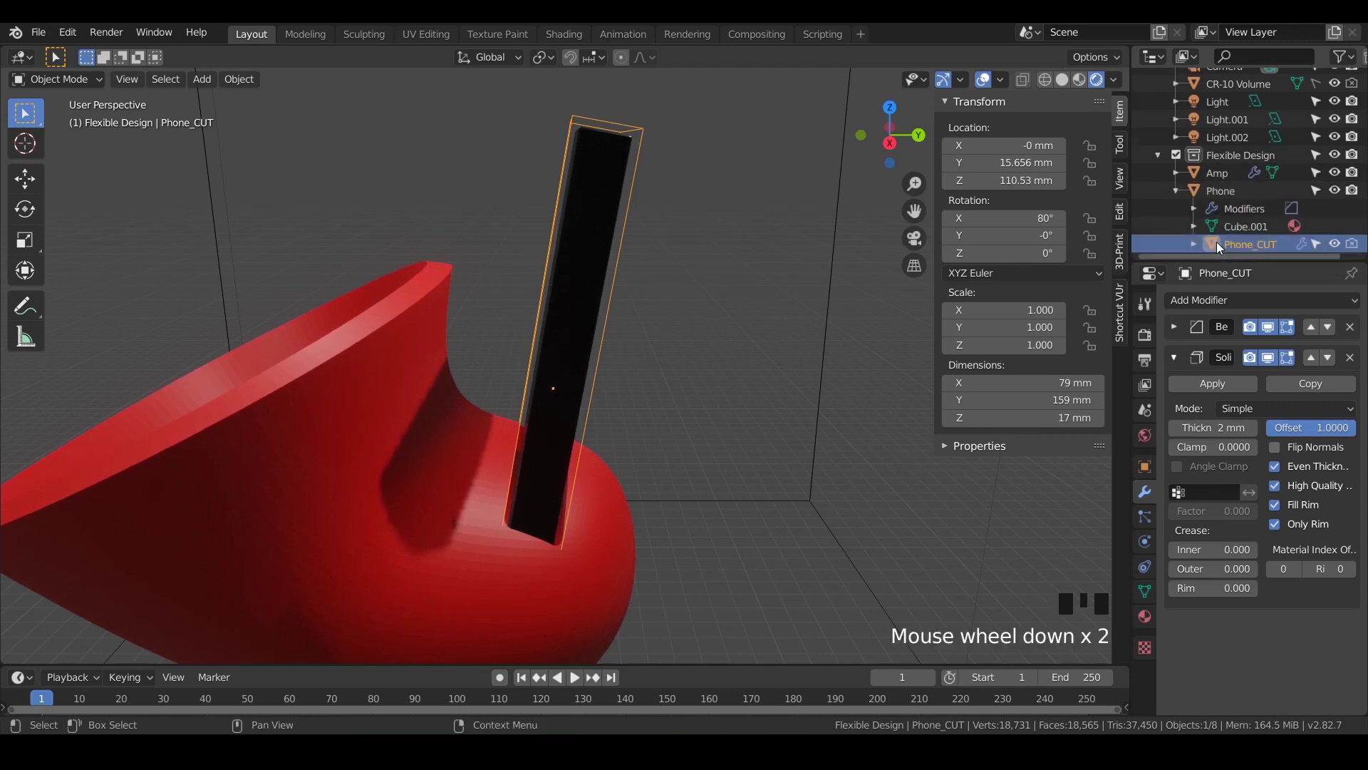
pyautogui.click(1177, 190)
# Step: Try moving the Phone together with its child cutter in the right orthographic view
pyautogui.press('KP_3')
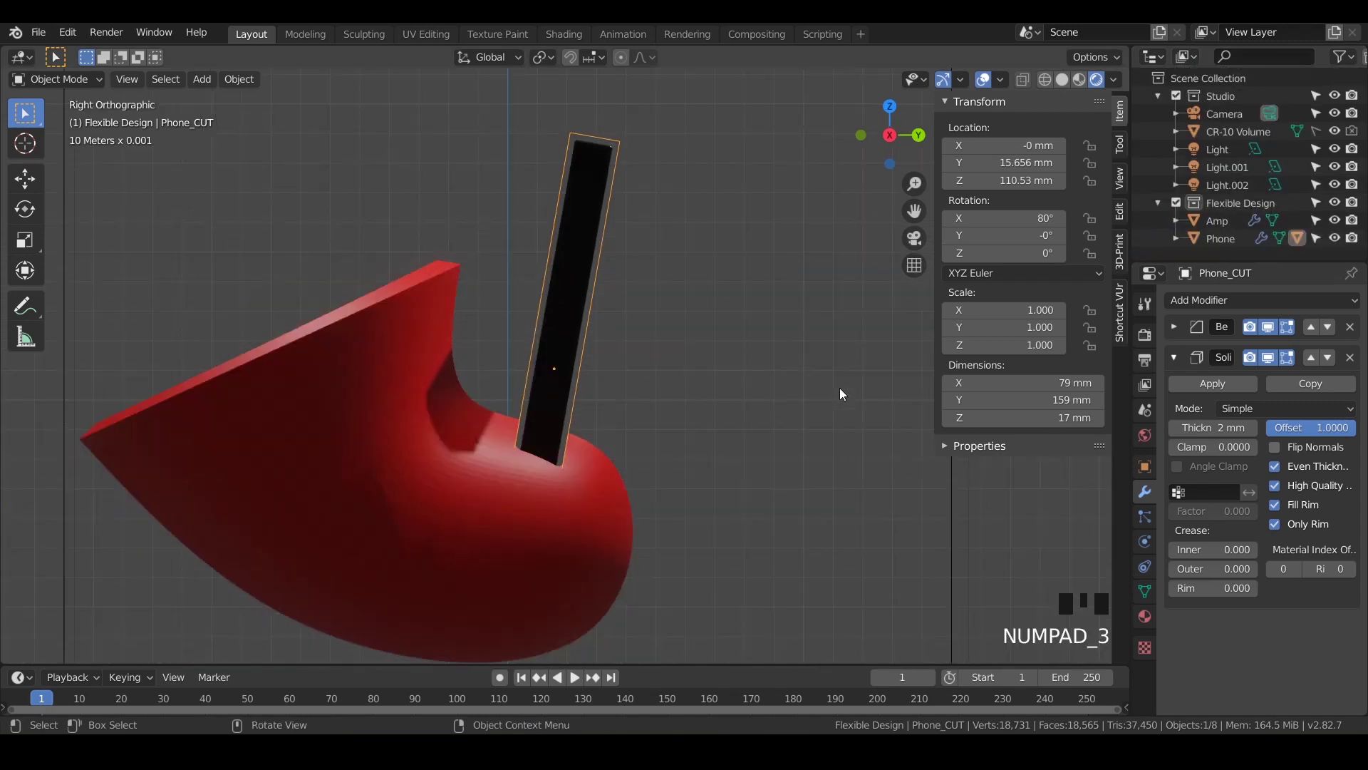
pyautogui.keyDown('shift'); pyautogui.moveTo(506, 350); pyautogui.dragTo(558, 337, button='middle'); pyautogui.keyUp('shift')
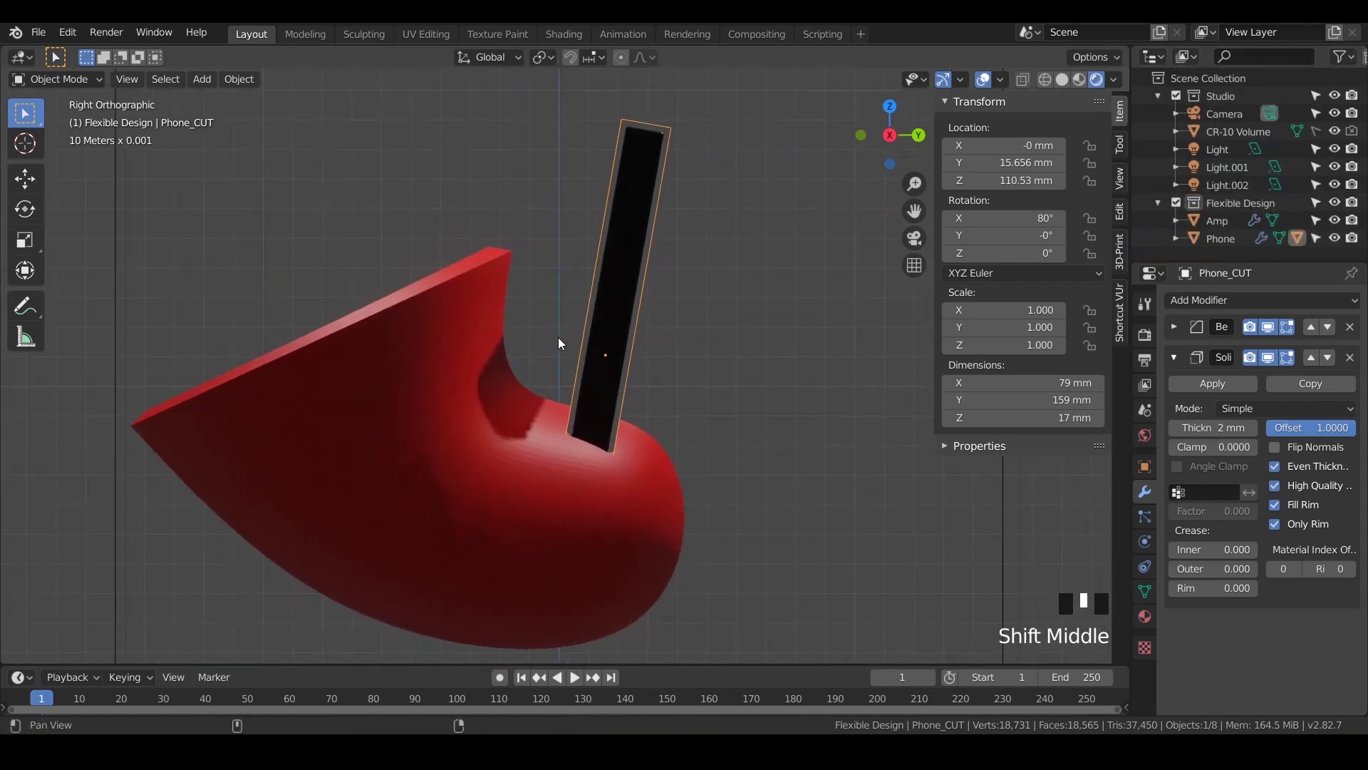
pyautogui.press('g')
pyautogui.click(624, 318)
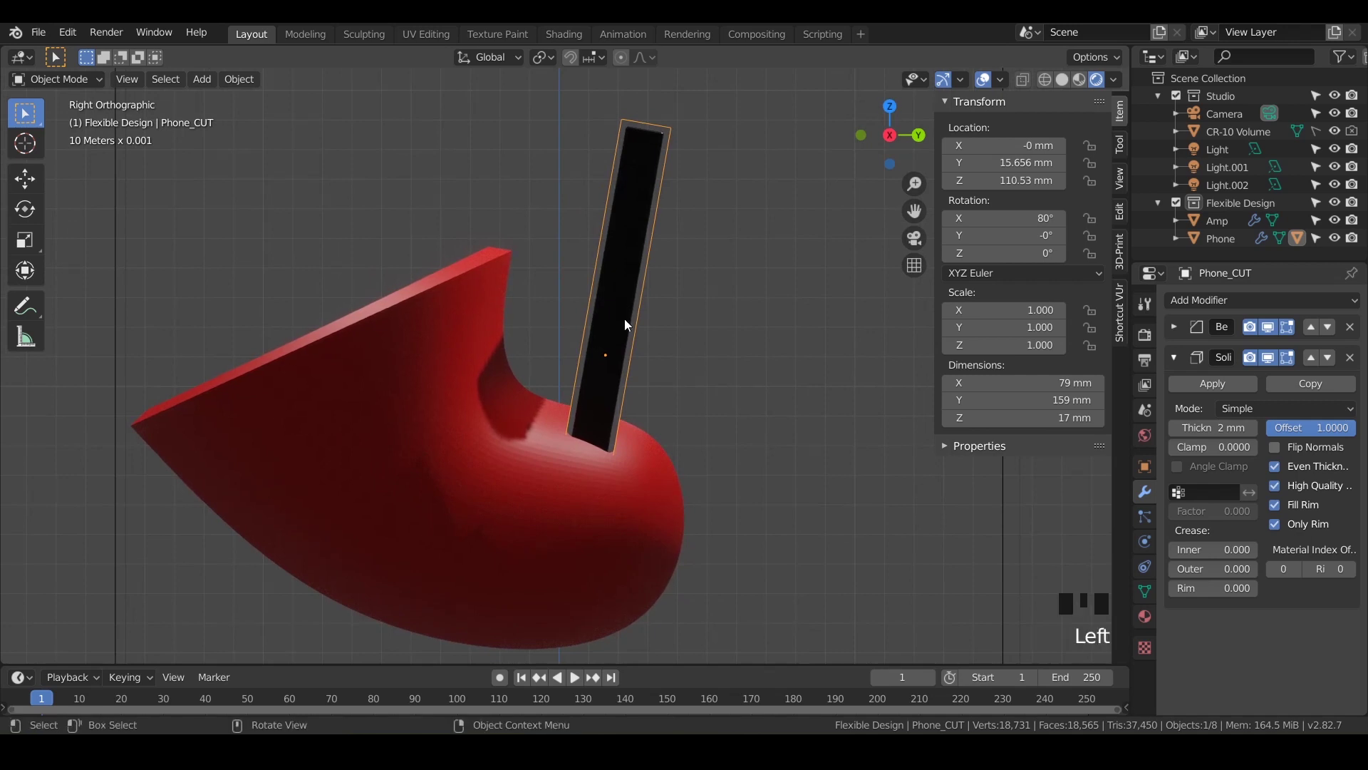
pyautogui.click(1229, 238)
pyautogui.press('g')
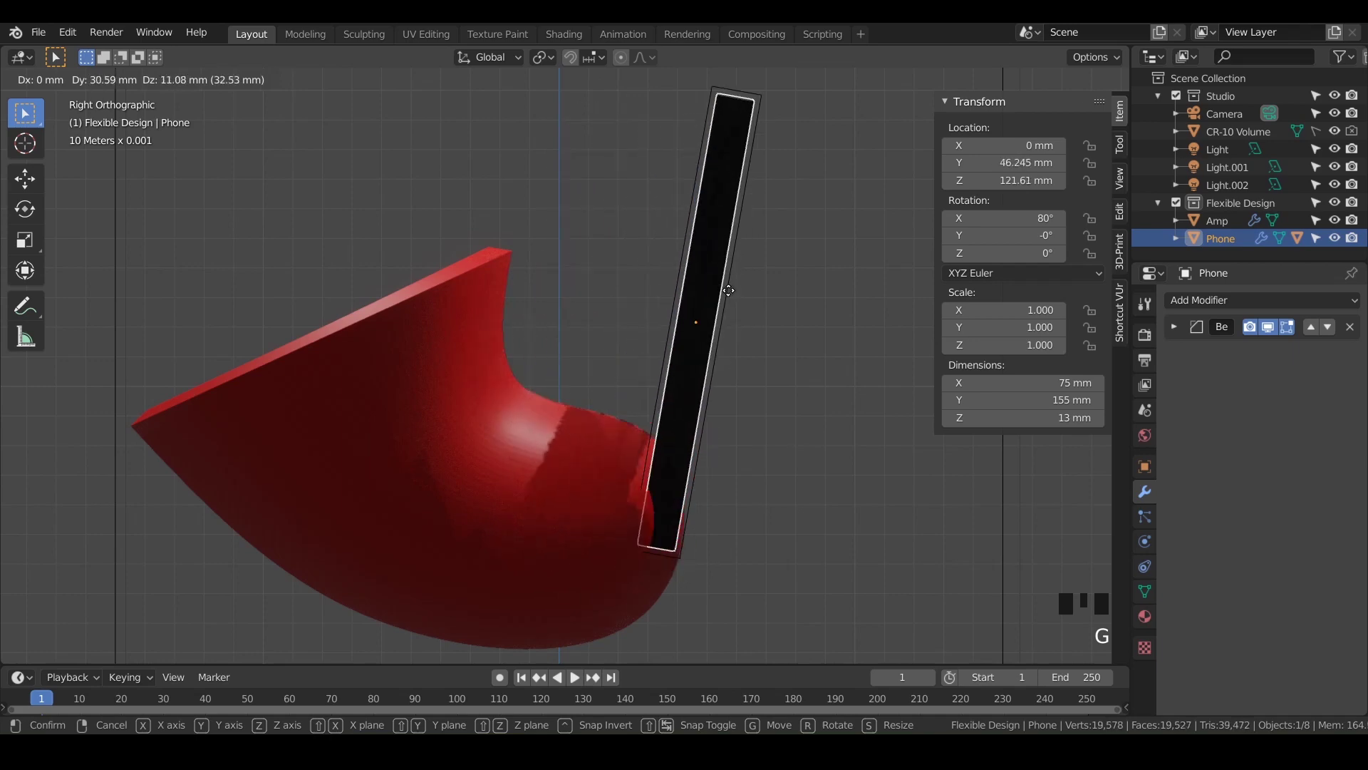
pyautogui.click(684, 343)
# Step: Raise the Phone with its cutter about 8.36 mm along the global Z axis
pyautogui.moveTo(684, 343); pyautogui.dragTo(682, 381, button='middle')
pyautogui.scroll(3, 707, 301)
pyautogui.scroll(3, 637, 246)
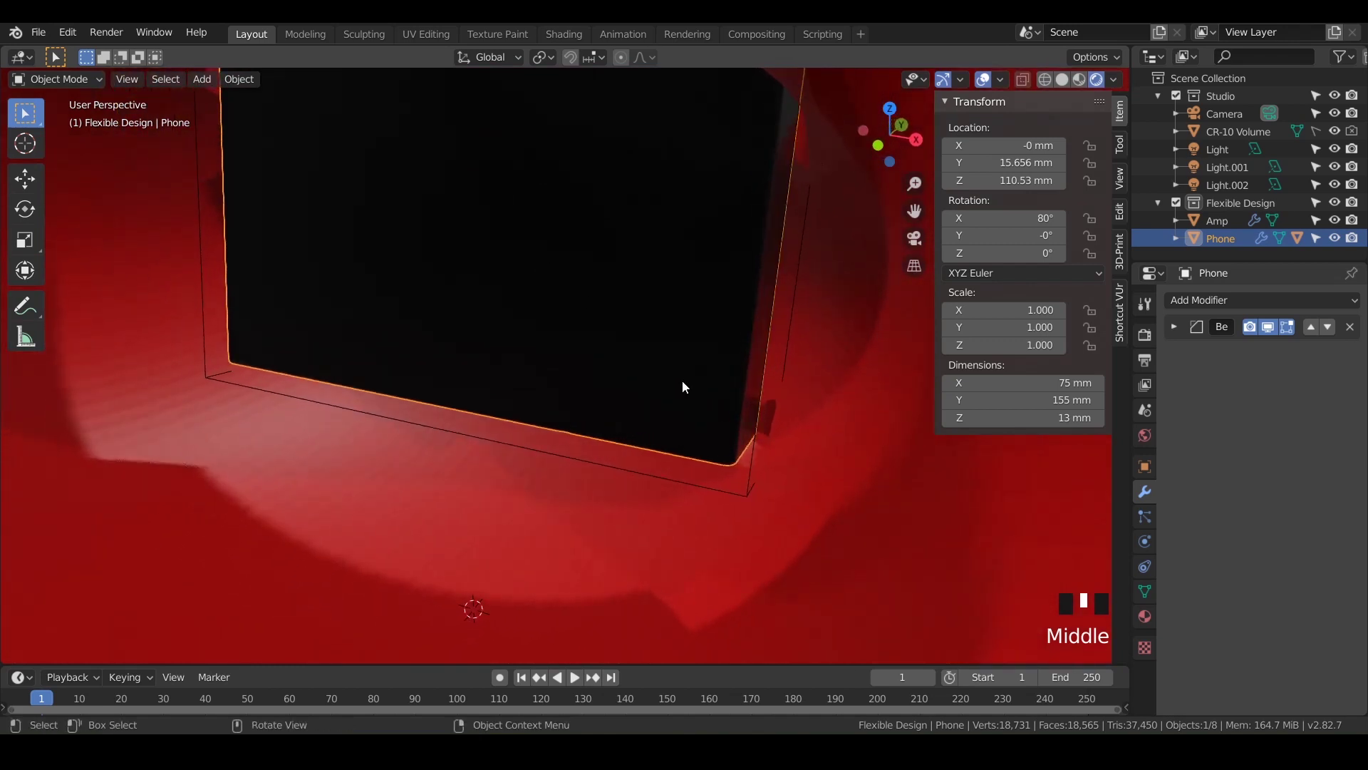
pyautogui.press('g')
pyautogui.press('z')
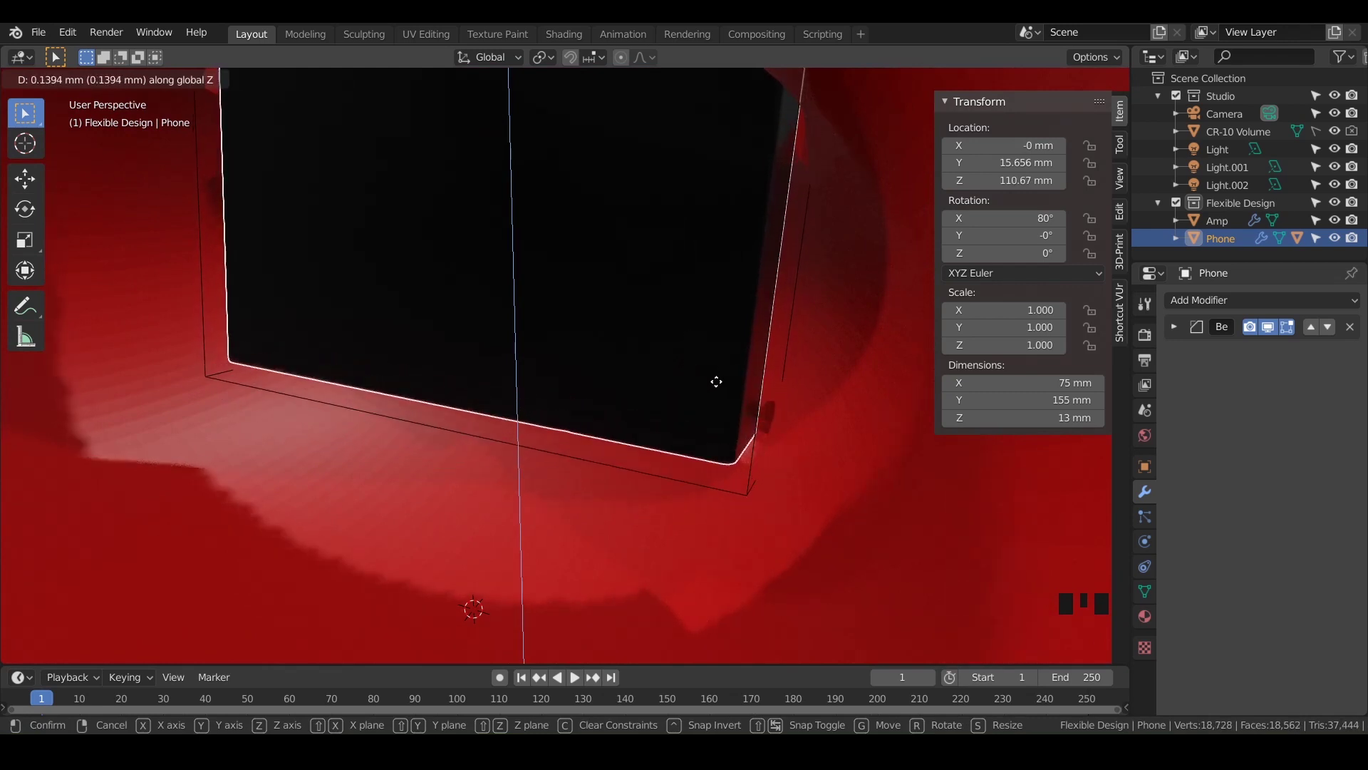
pyautogui.click(759, 435)
pyautogui.press('g')
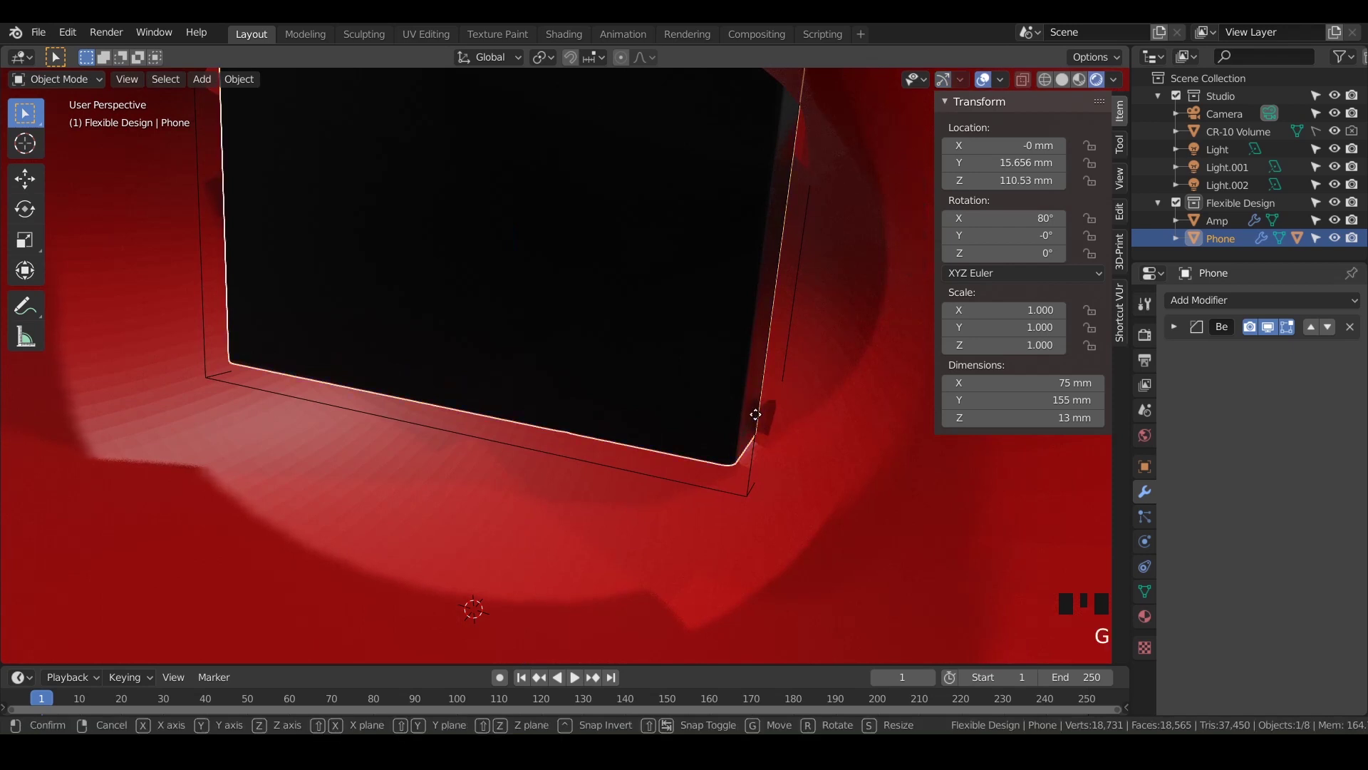
pyautogui.press('z')
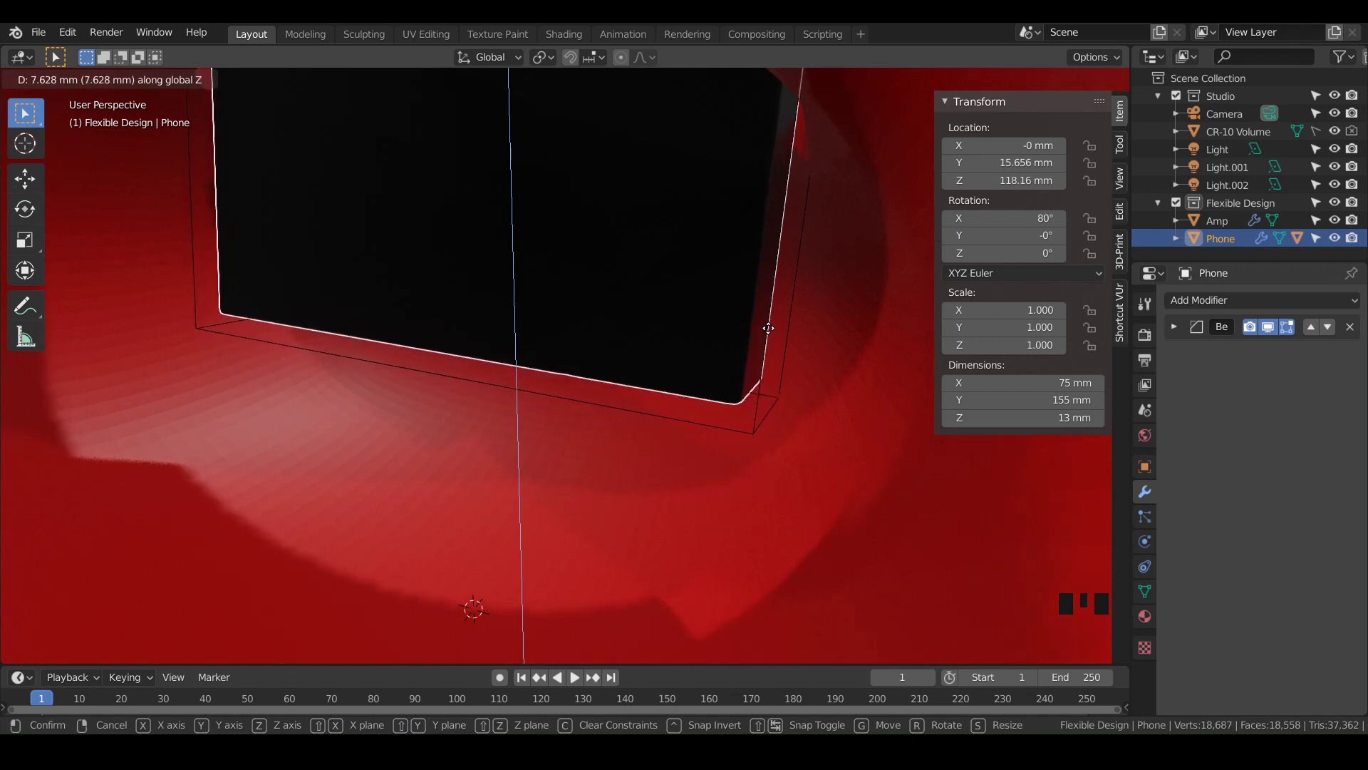
pyautogui.click(772, 327)
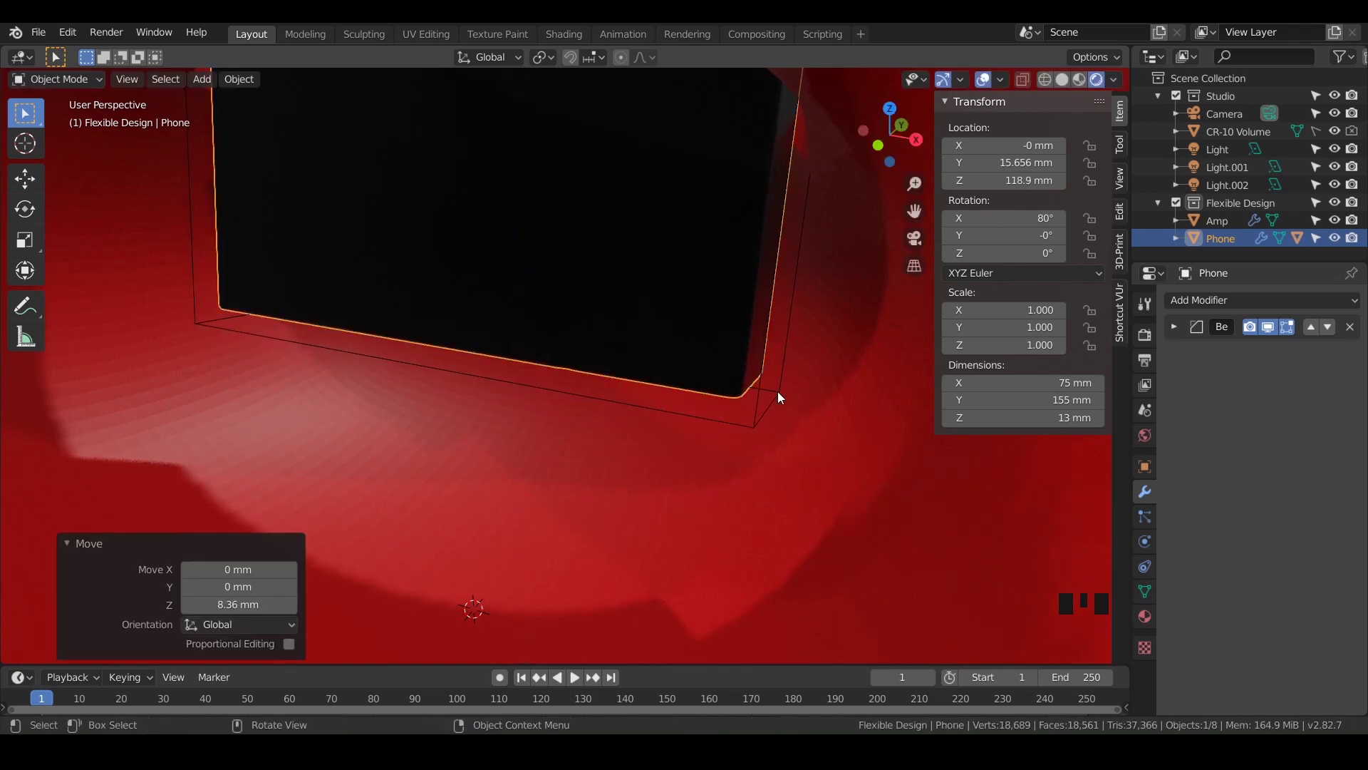
# Step: Select the Amp and show it from the front in solid shading with X-ray on
pyautogui.moveTo(687, 441); pyautogui.dragTo(737, 422, button='middle')
pyautogui.click(577, 442)
pyautogui.scroll(-3, 730, 366)
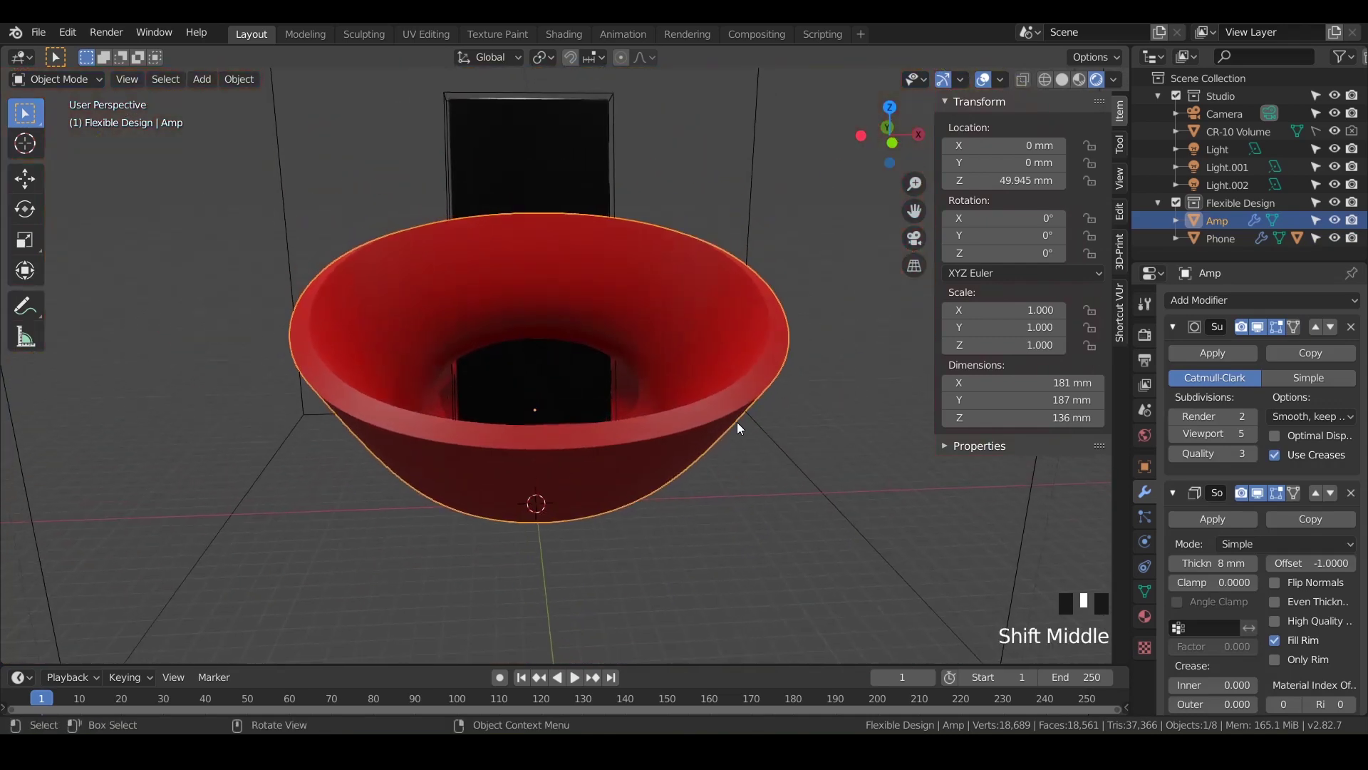
pyautogui.press('KP_1')
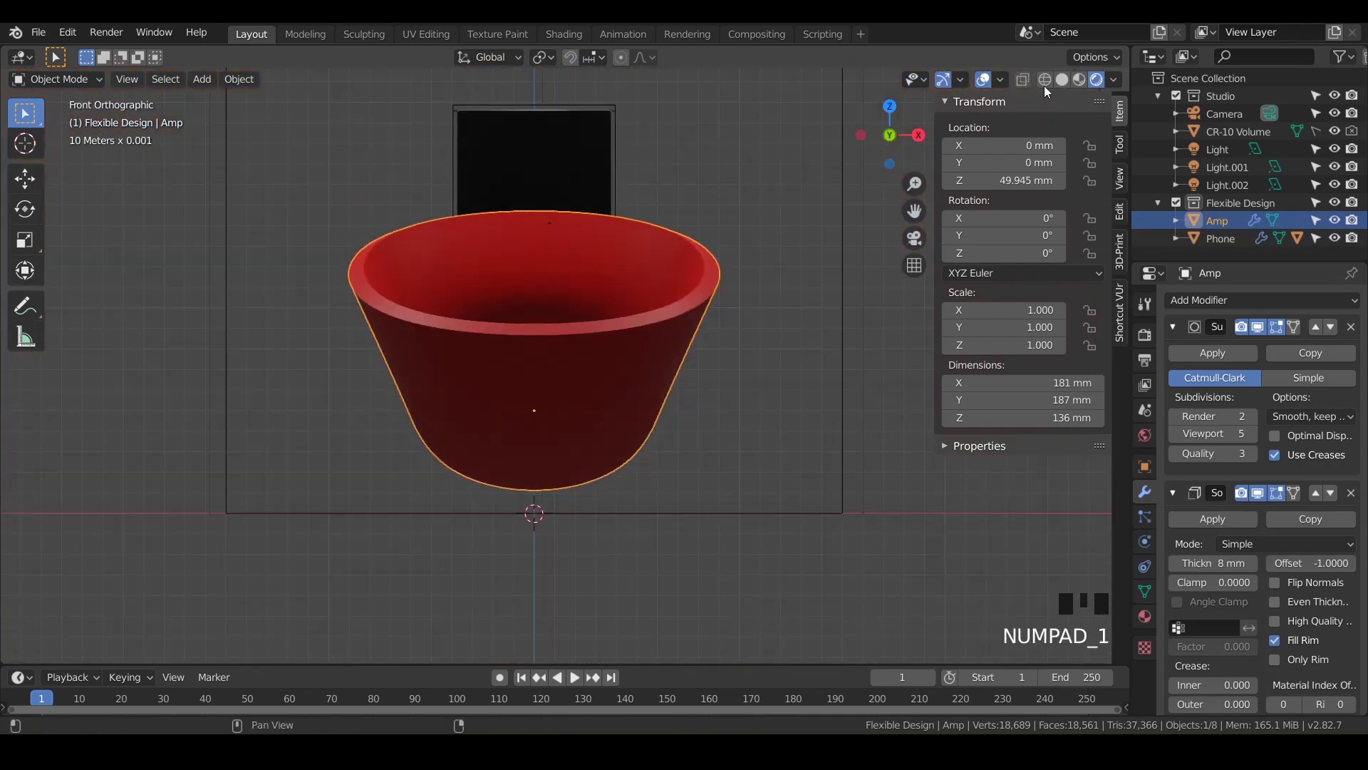
pyautogui.click(1062, 79)
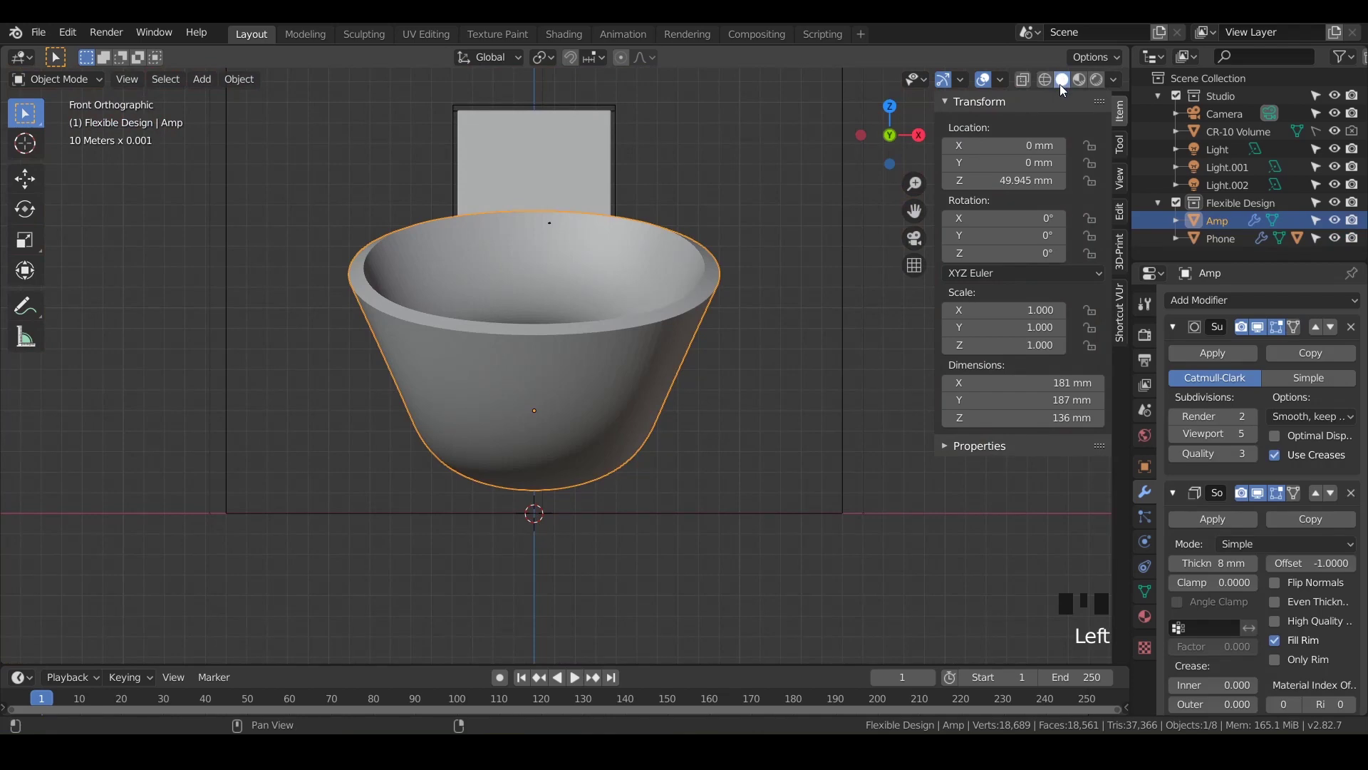
pyautogui.hotkey('alt', 'z')
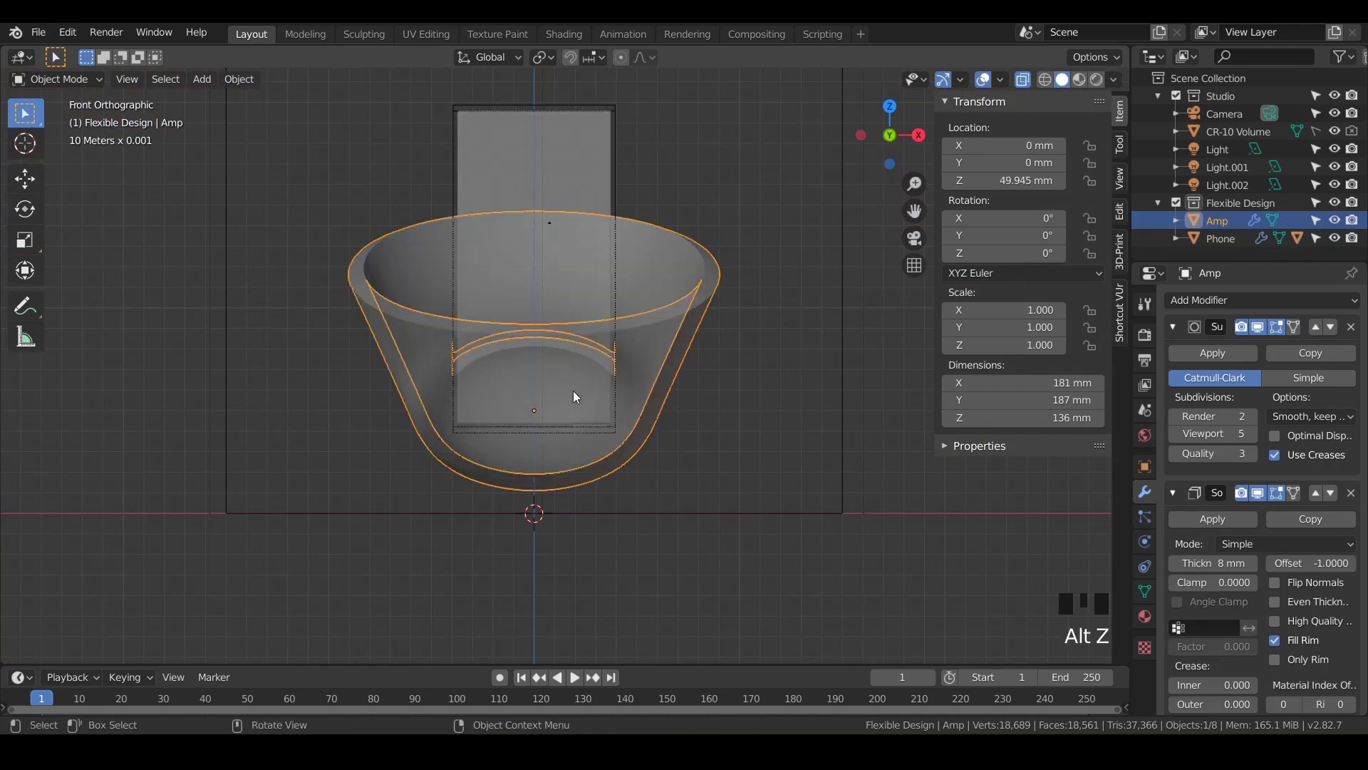
pyautogui.scroll(5, 571, 413)
pyautogui.keyDown('shift'); pyautogui.moveTo(571, 414); pyautogui.dragTo(572, 451, button='middle'); pyautogui.keyUp('shift')
# Step: In Edit Mode, scale the entire Amp mesh to about 0.812 along X
pyautogui.press('Tab')
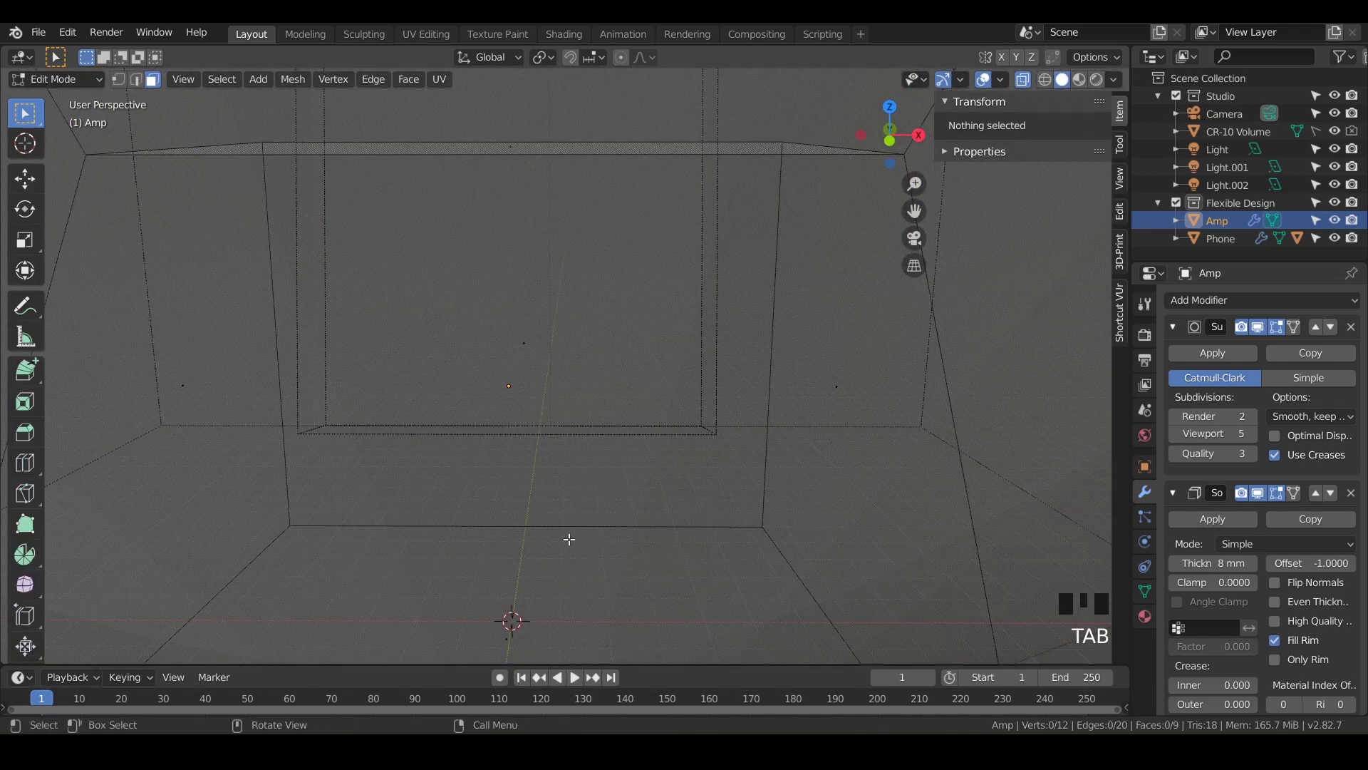
pyautogui.scroll(-3, 569, 539)
pyautogui.press('a')
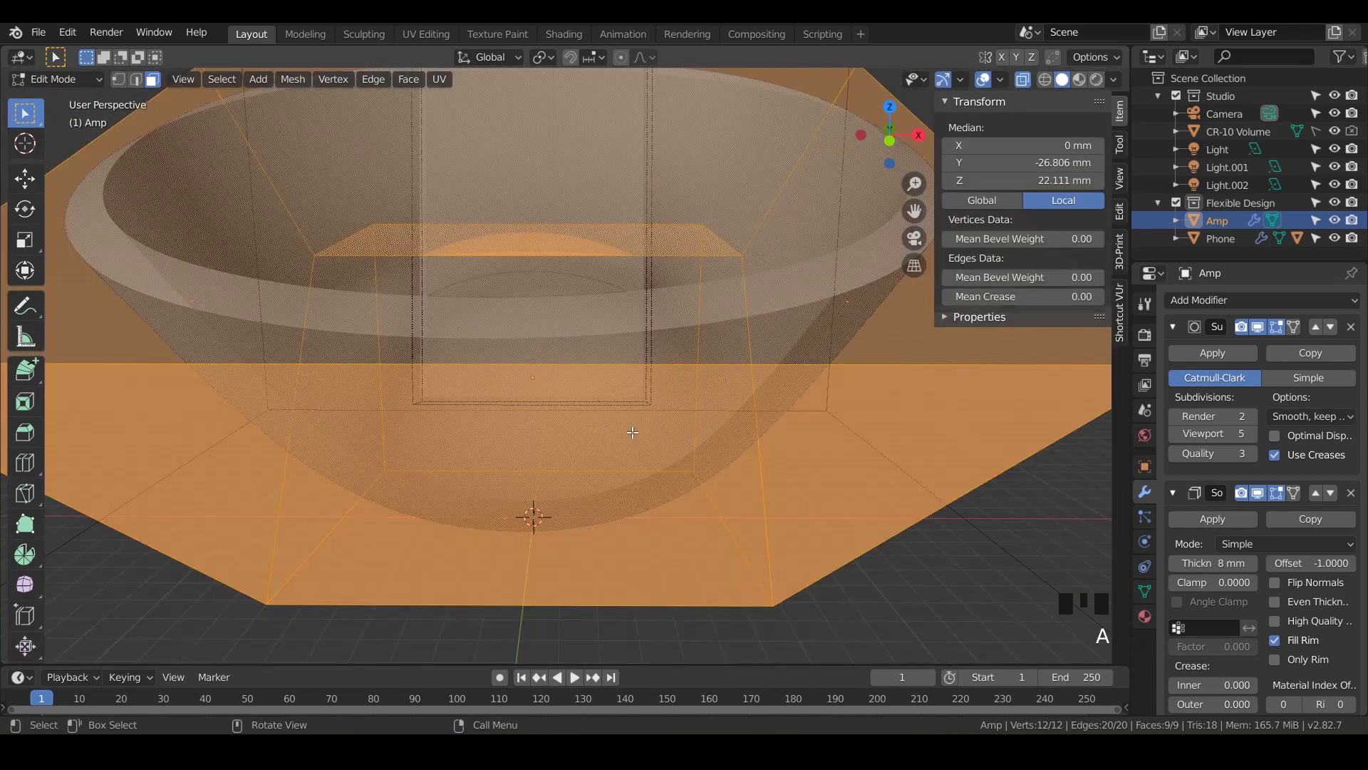
pyautogui.press('s')
pyautogui.press('x')
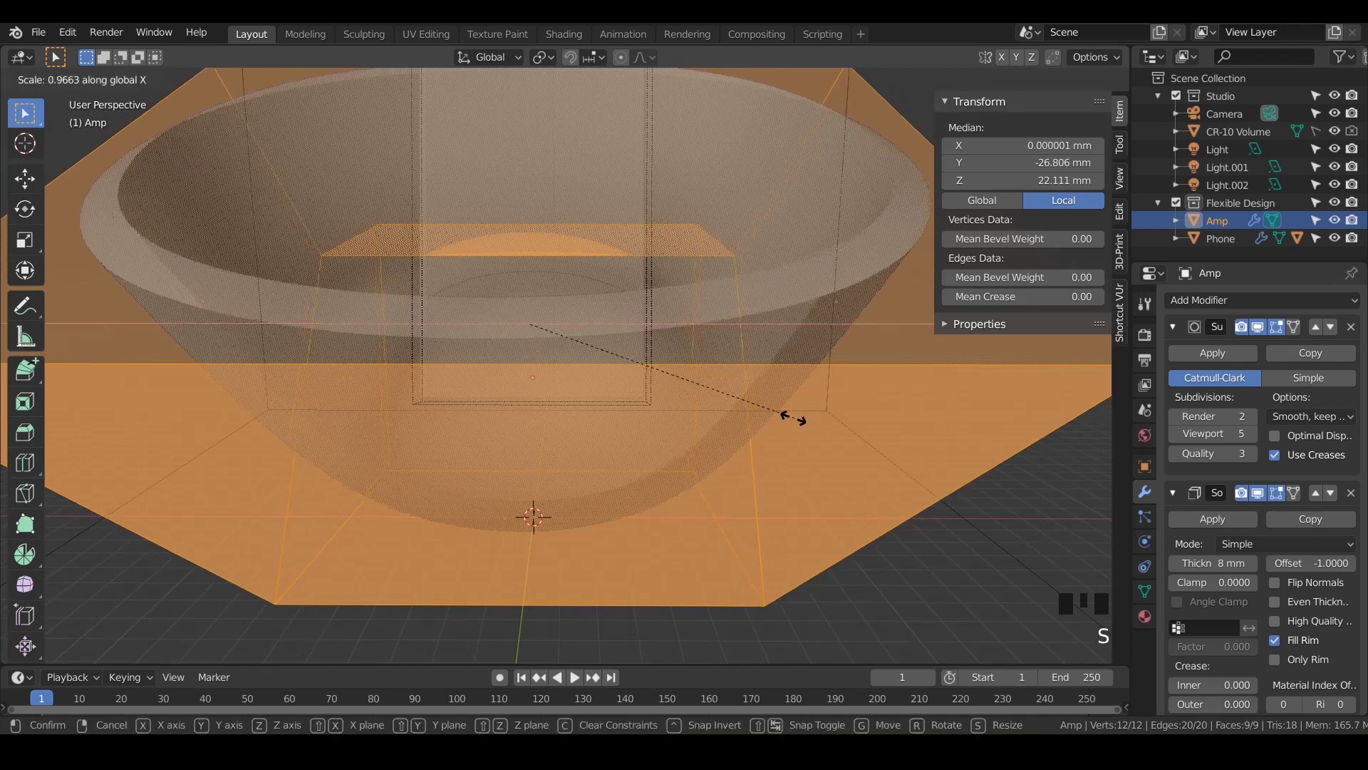
pyautogui.click(743, 428)
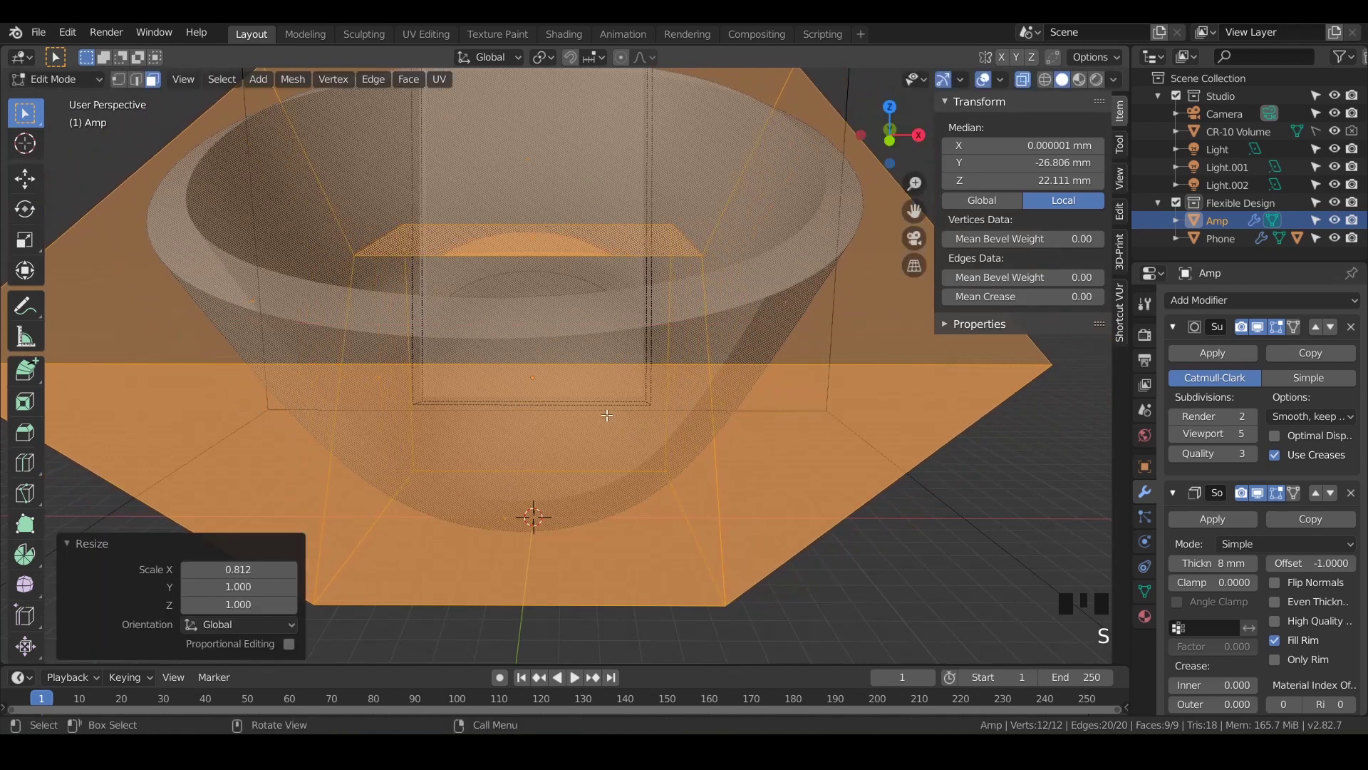
pyautogui.moveTo(607, 418); pyautogui.dragTo(609, 424, button='middle')
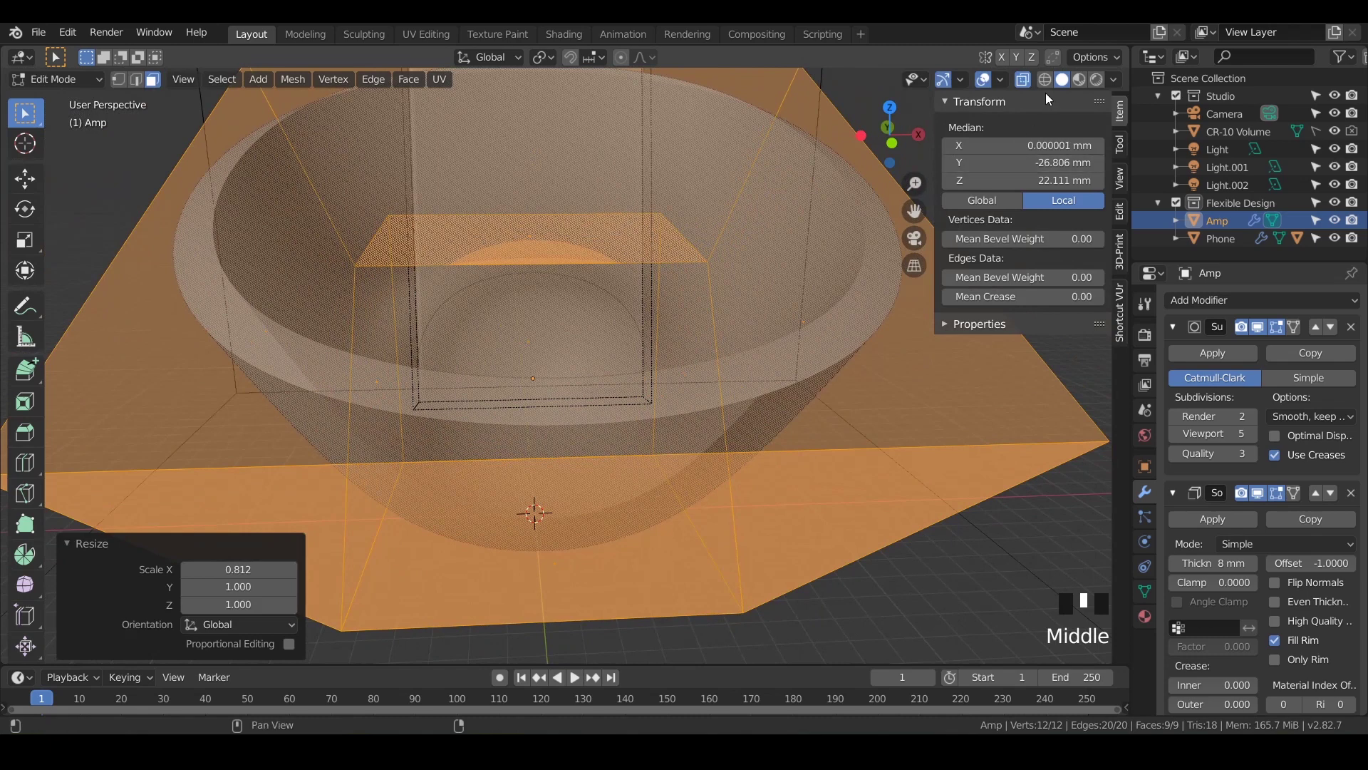
# Step: Turn off X-ray and scale the whole Amp mesh by about 1.21 along X around the phone slot
pyautogui.click(1022, 79)
pyautogui.moveTo(672, 310); pyautogui.dragTo(652, 390, button='middle')
pyautogui.scroll(3, 658, 336)
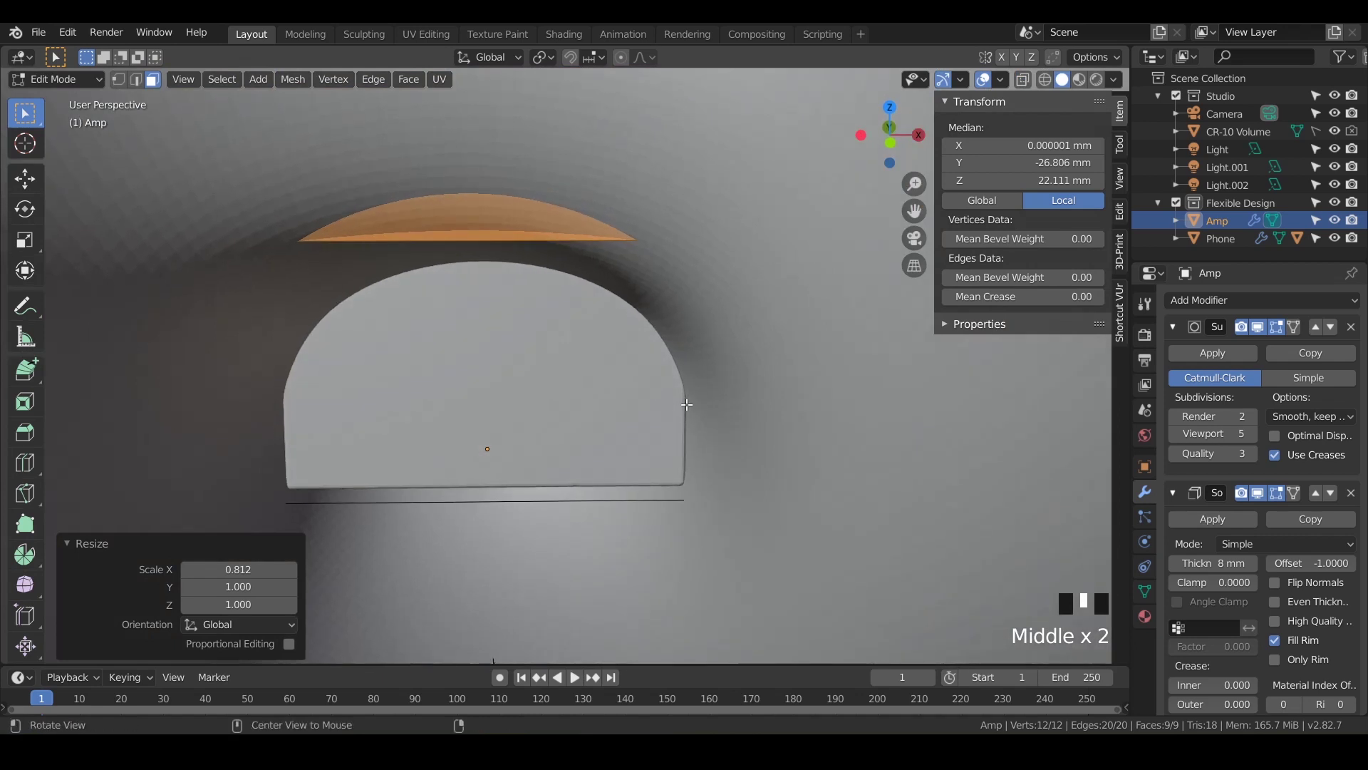
pyautogui.hotkey('shift', 'space')
pyautogui.press('s')
pyautogui.press('x')
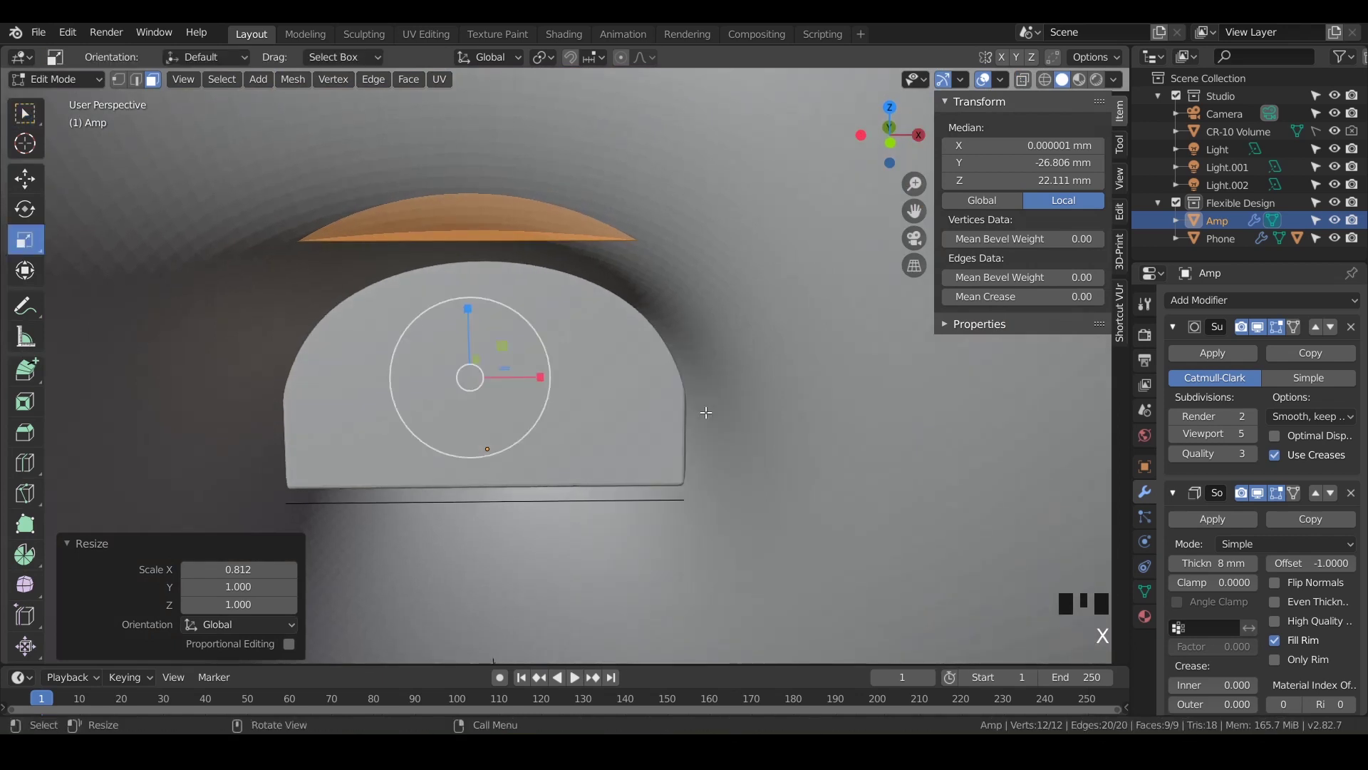
pyautogui.press('s')
pyautogui.press('x')
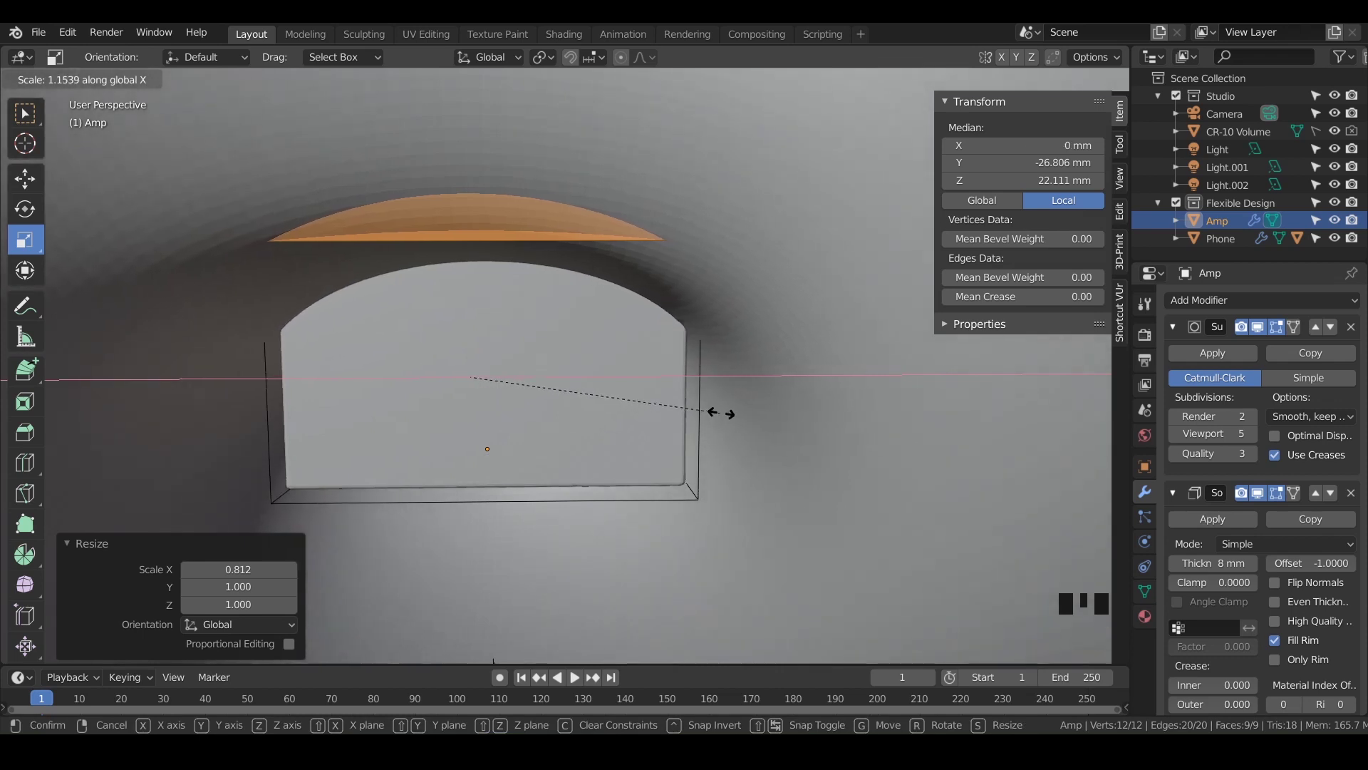
pyautogui.click(730, 410)
pyautogui.moveTo(727, 406); pyautogui.dragTo(685, 460, button='middle')
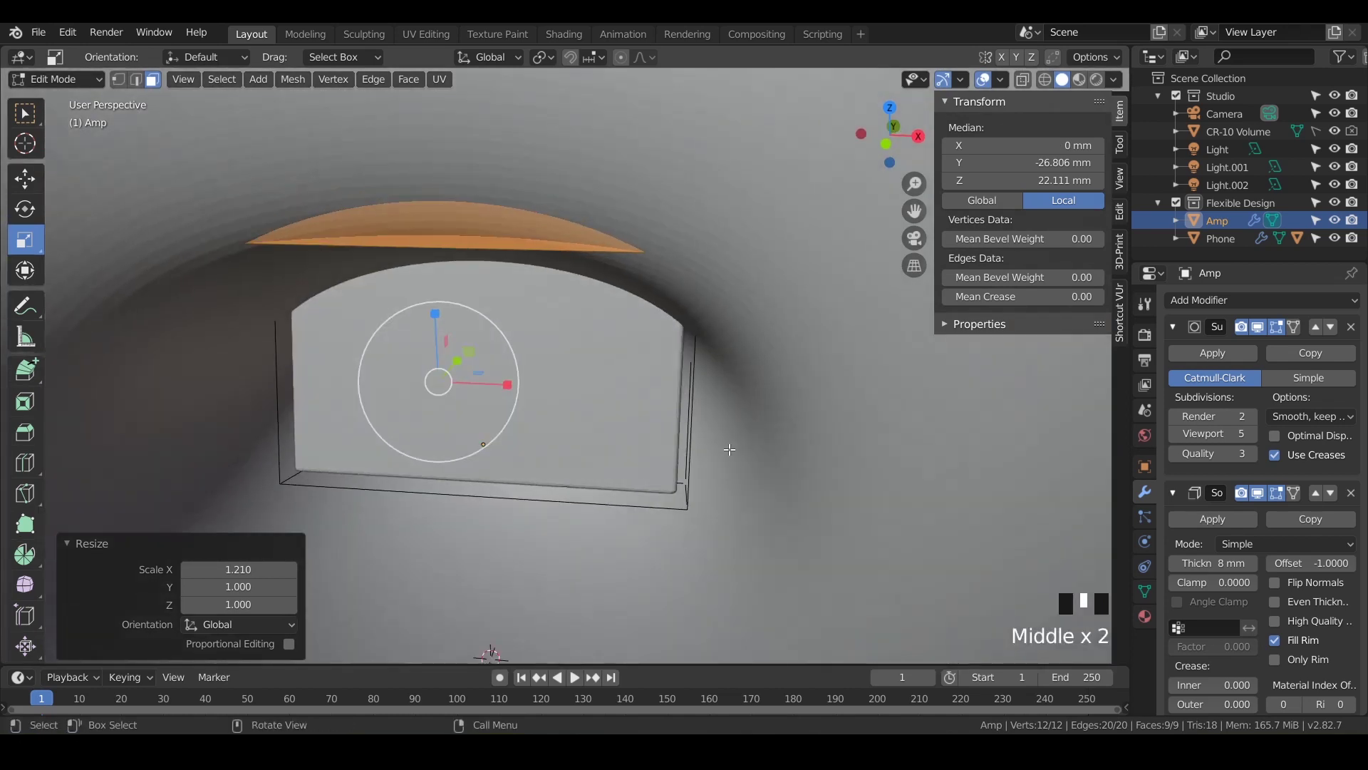
# Step: Fine-tune the Amp mesh's width by scaling it about 1.021 along X
pyautogui.press('s')
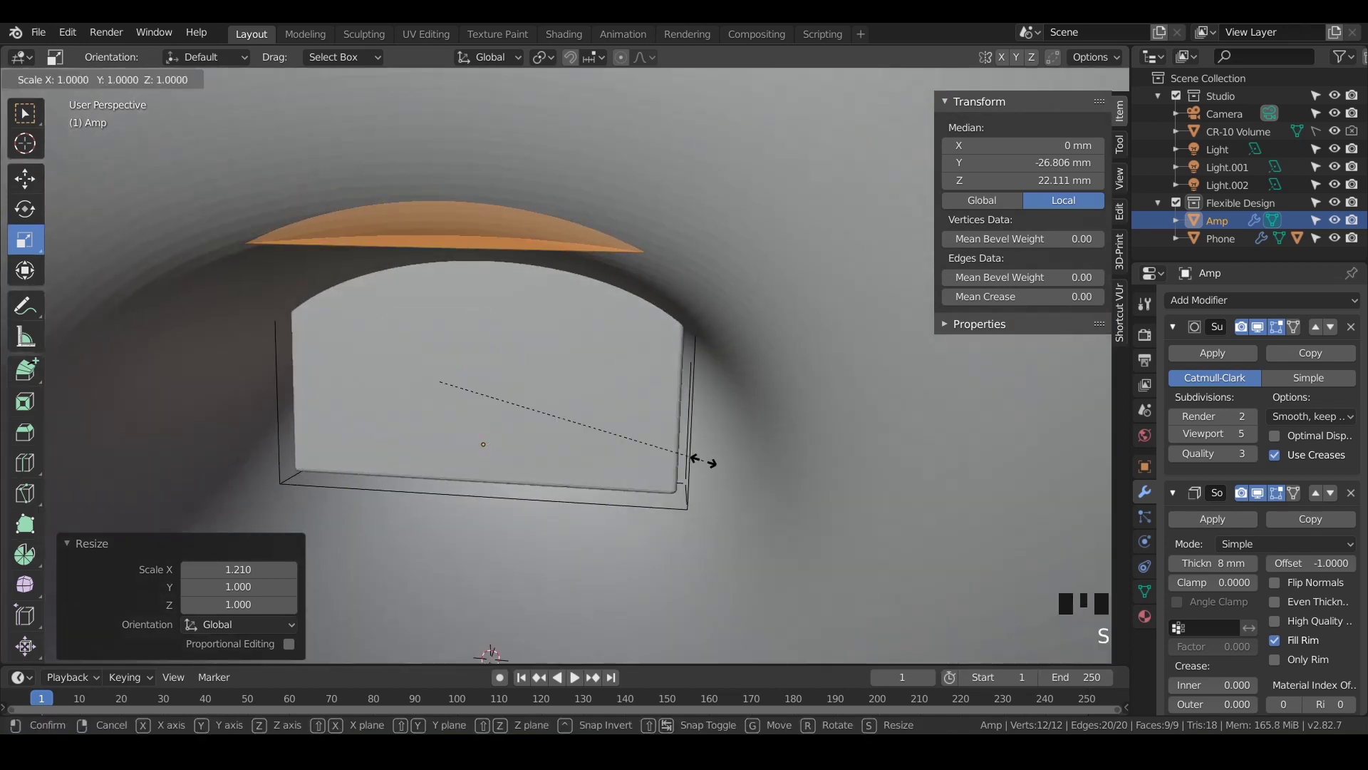
pyautogui.press('x')
pyautogui.click(707, 461)
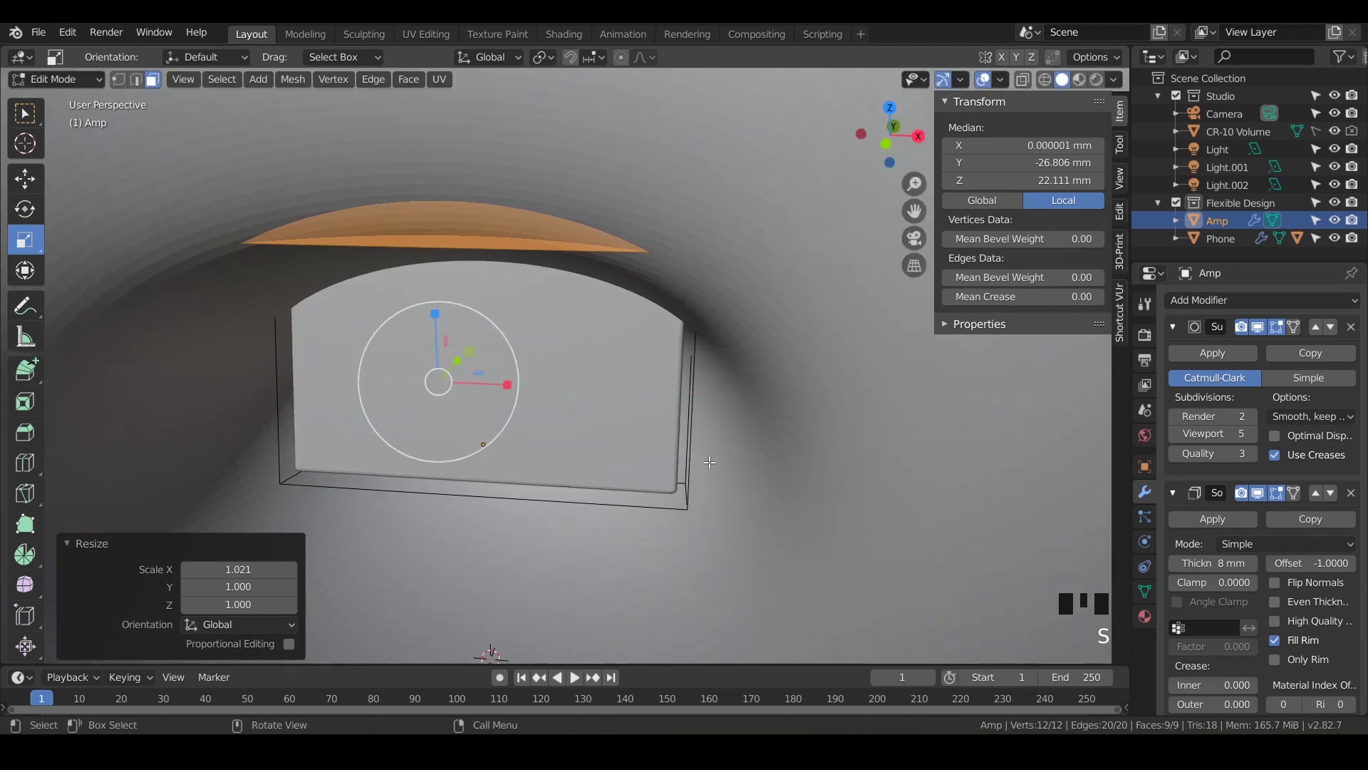
pyautogui.scroll(-1, 707, 462)
pyautogui.moveTo(707, 461); pyautogui.dragTo(492, 391, button='middle')
# Step: Try a loop cut across the Amp's rear section with a slide factor of about 0.382, and undo it
pyautogui.press('Tab')
pyautogui.scroll(-5, 616, 448)
pyautogui.press('Tab')
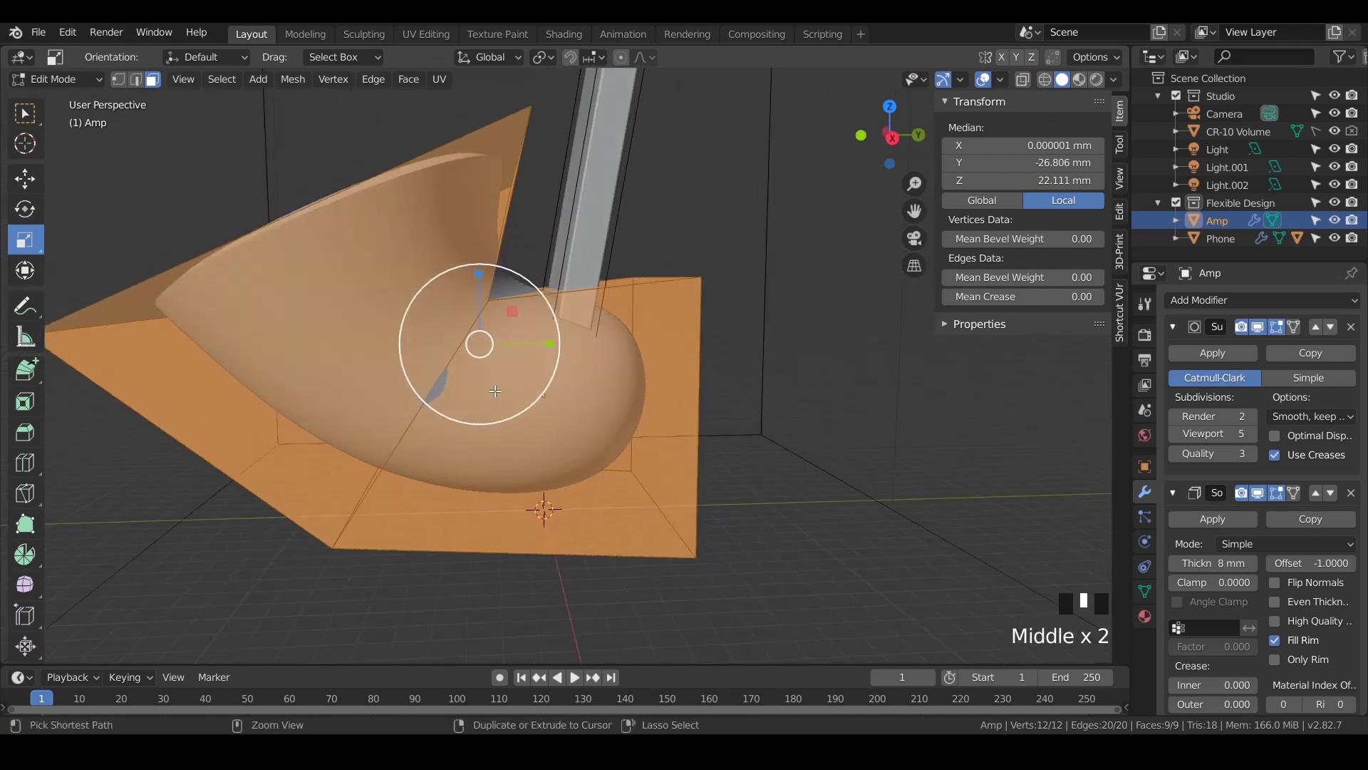
pyautogui.press('KP_3')
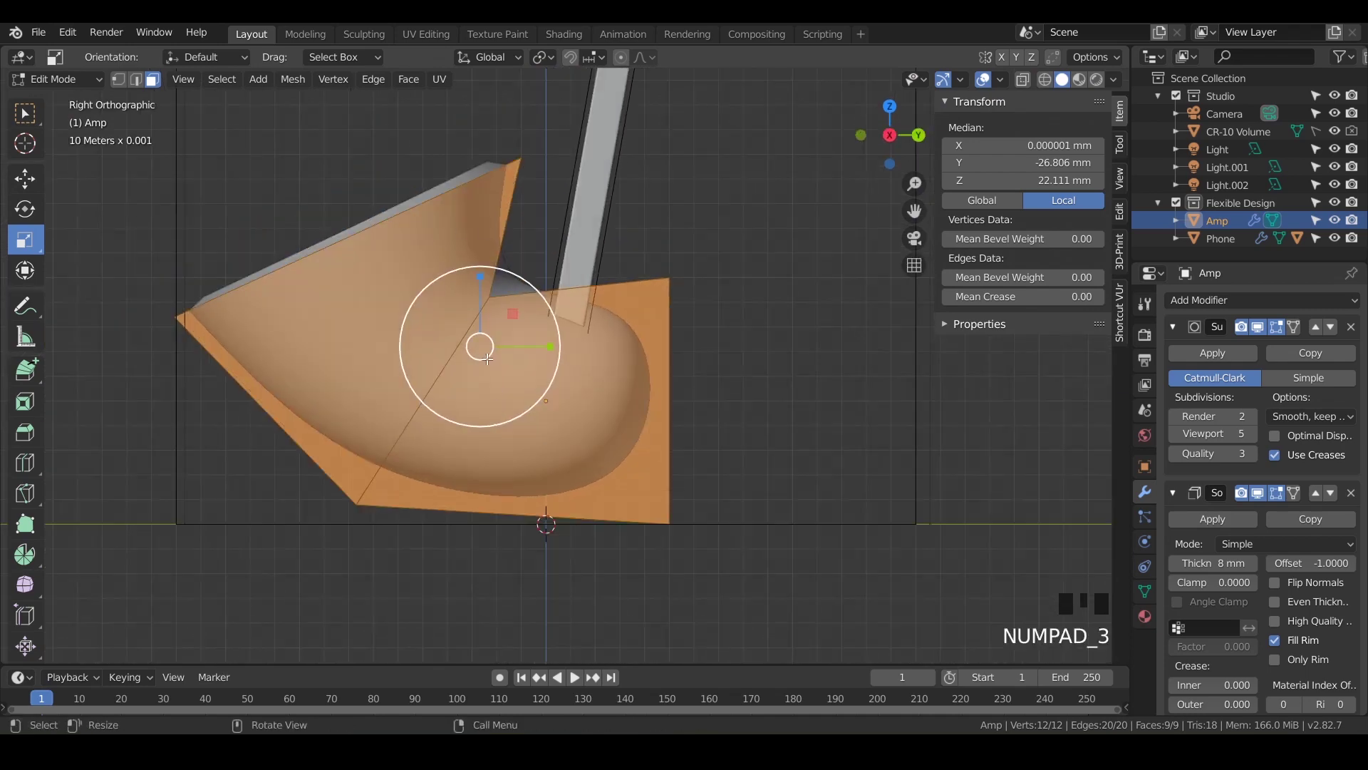
pyautogui.click(25, 112)
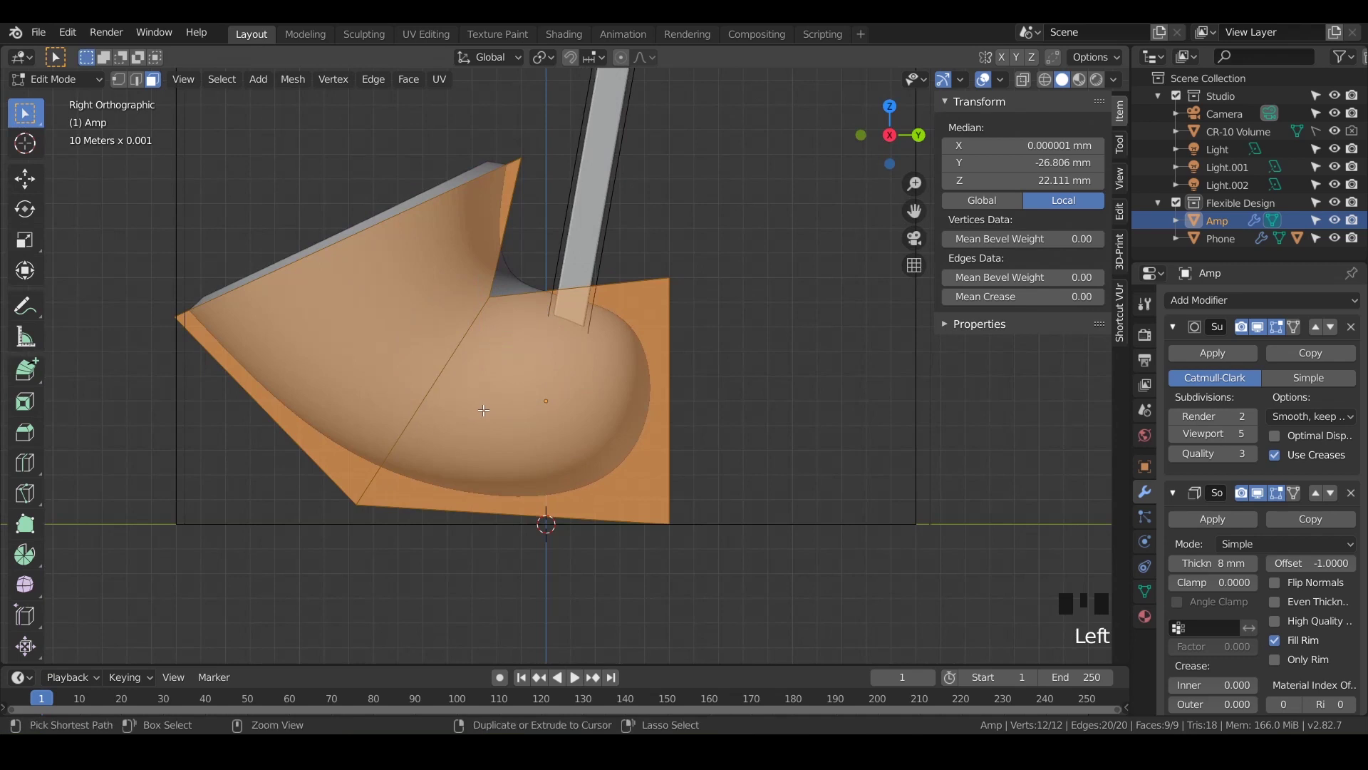
pyautogui.hotkey('ctrl', 'r')
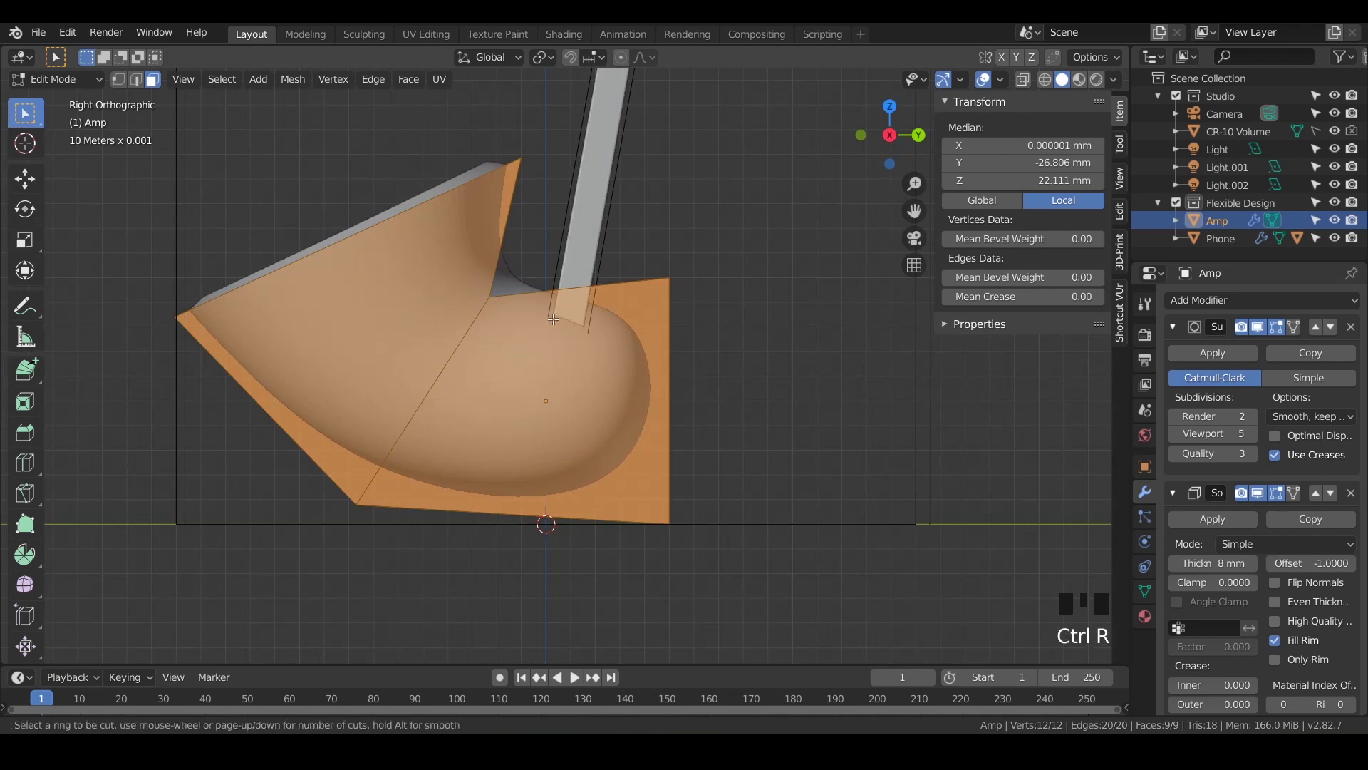
pyautogui.click(552, 298)
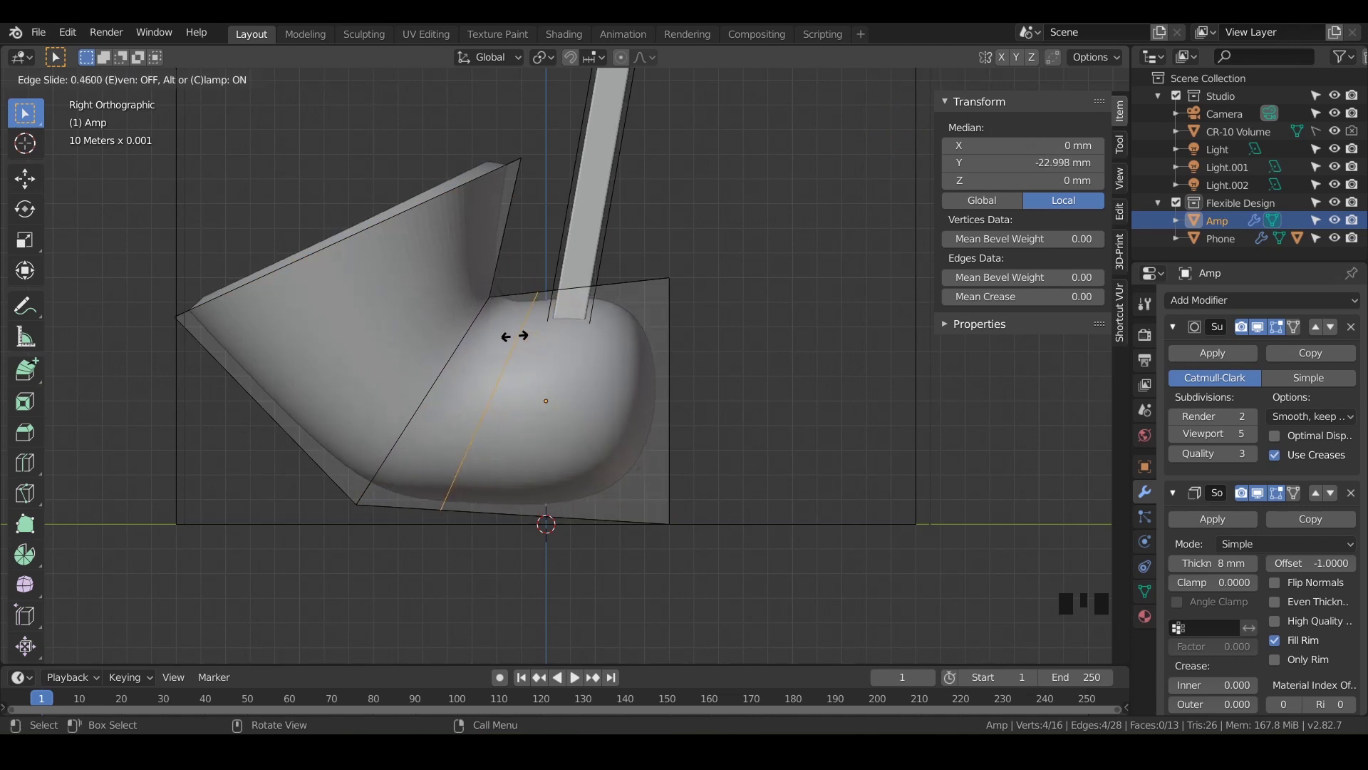
pyautogui.click(521, 336)
pyautogui.moveTo(448, 443); pyautogui.dragTo(456, 448, button='middle')
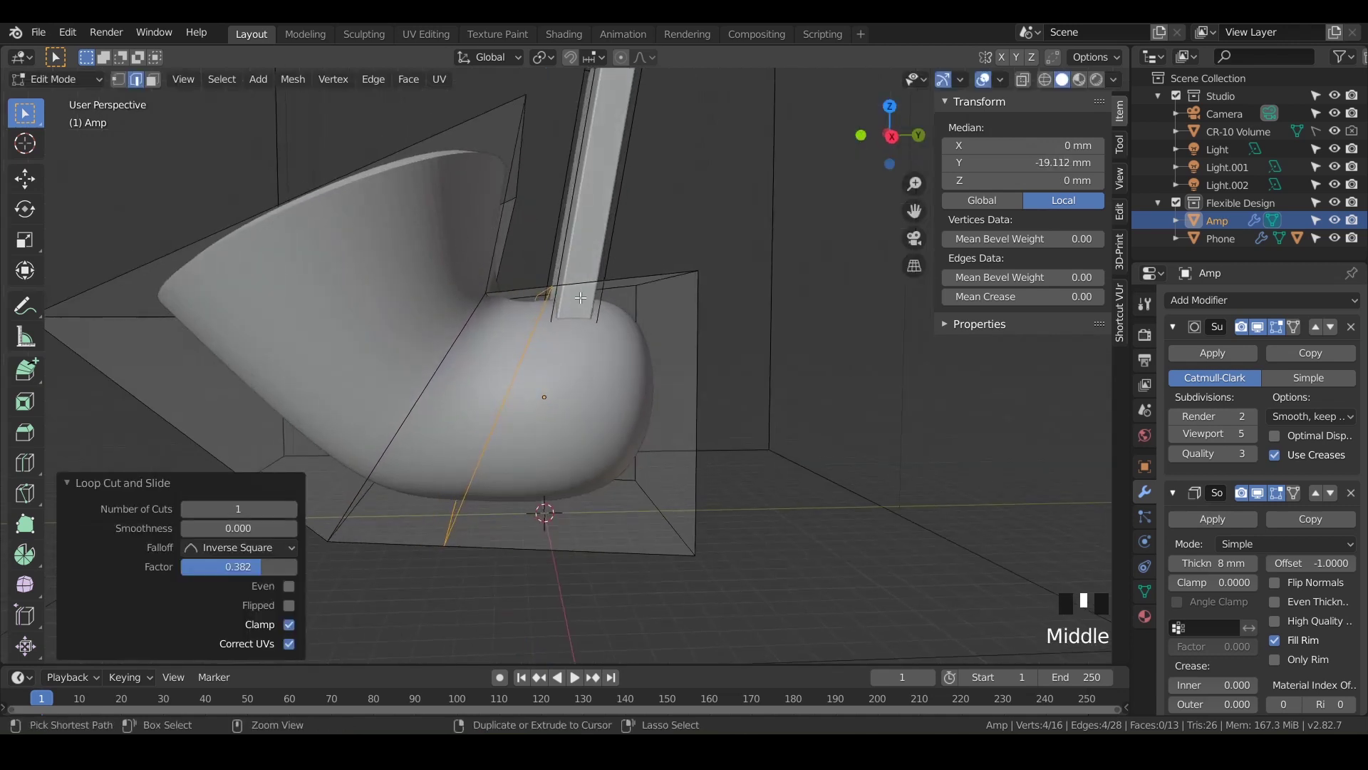
pyautogui.hotkey('ctrl', 'z')
# Step: Try a front-to-back loop cut through the Amp with a slide factor of about -0.085, and undo it
pyautogui.moveTo(581, 297); pyautogui.dragTo(180, 501, button='middle')
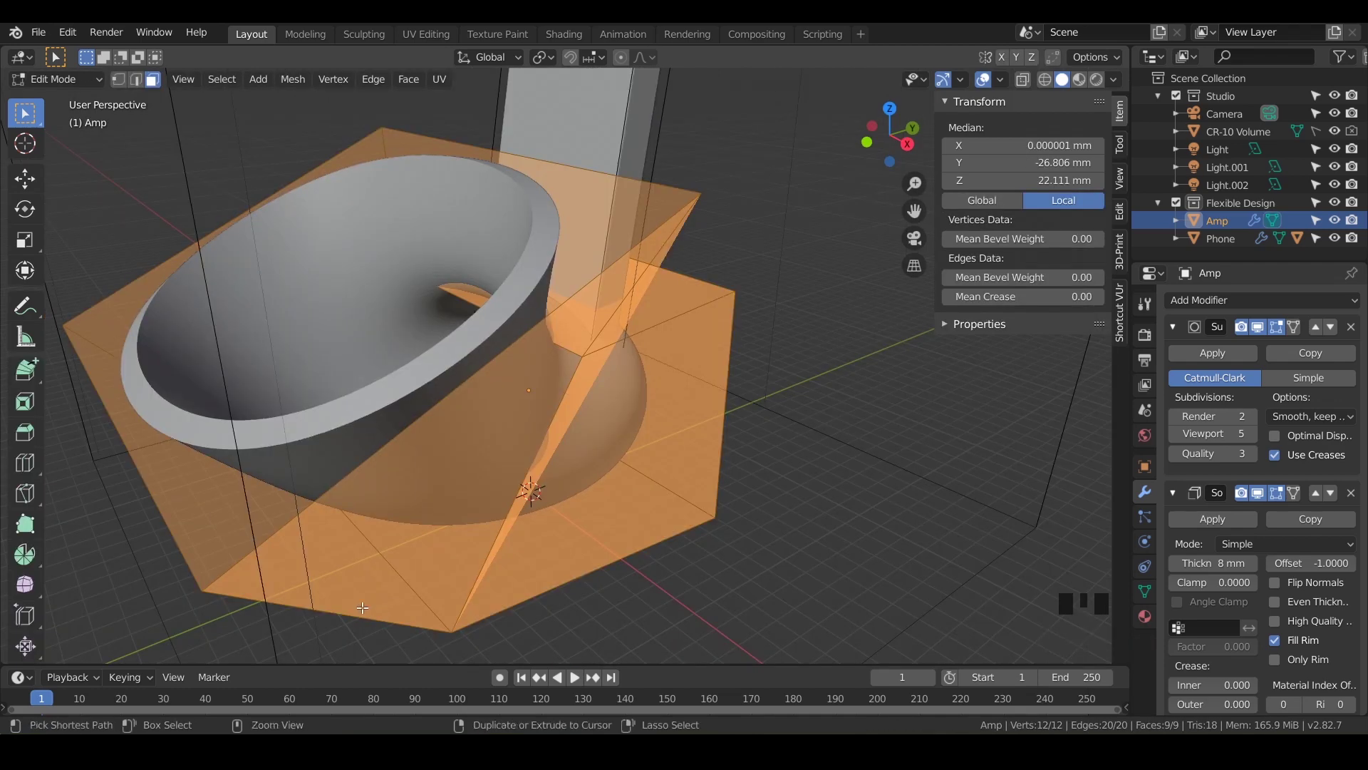
pyautogui.hotkey('ctrl', 'r')
pyautogui.click(155, 470)
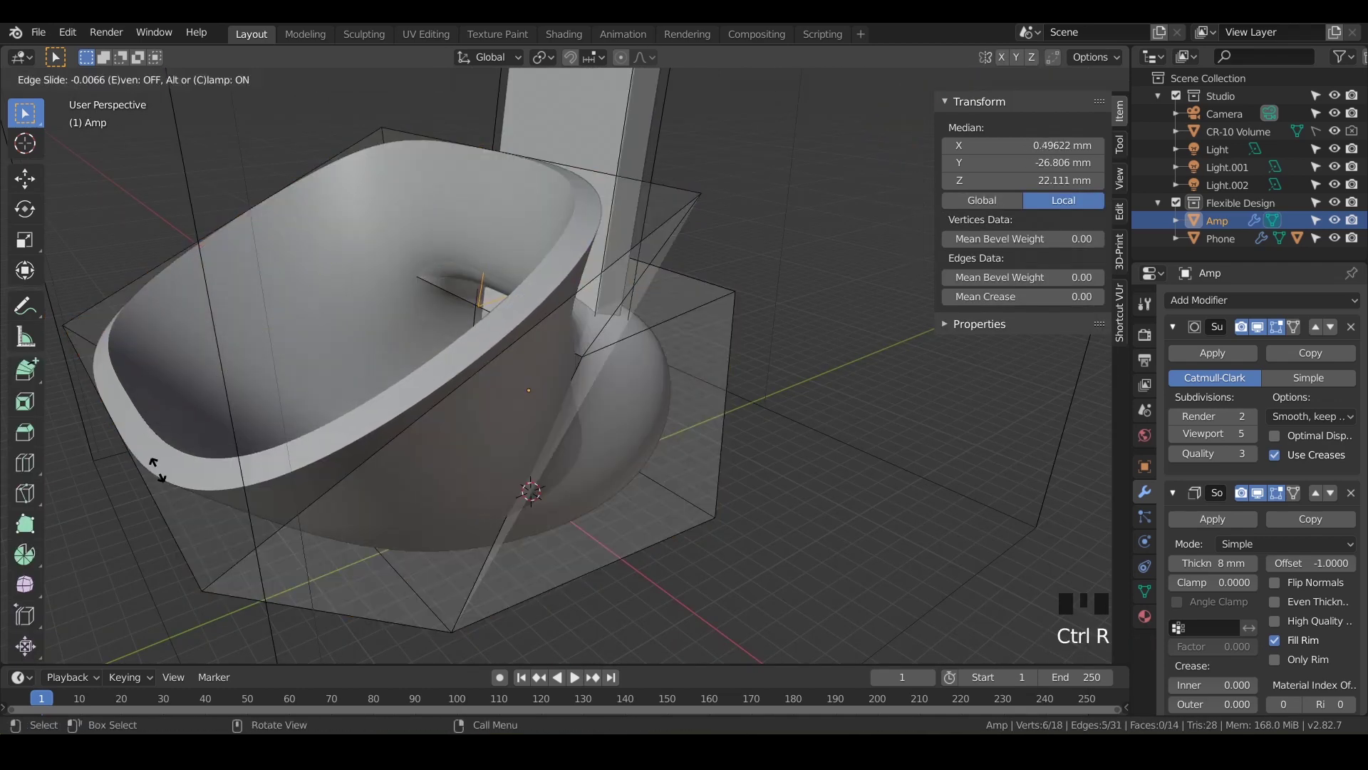
pyautogui.click(197, 463)
pyautogui.moveTo(198, 463); pyautogui.dragTo(305, 490, button='middle')
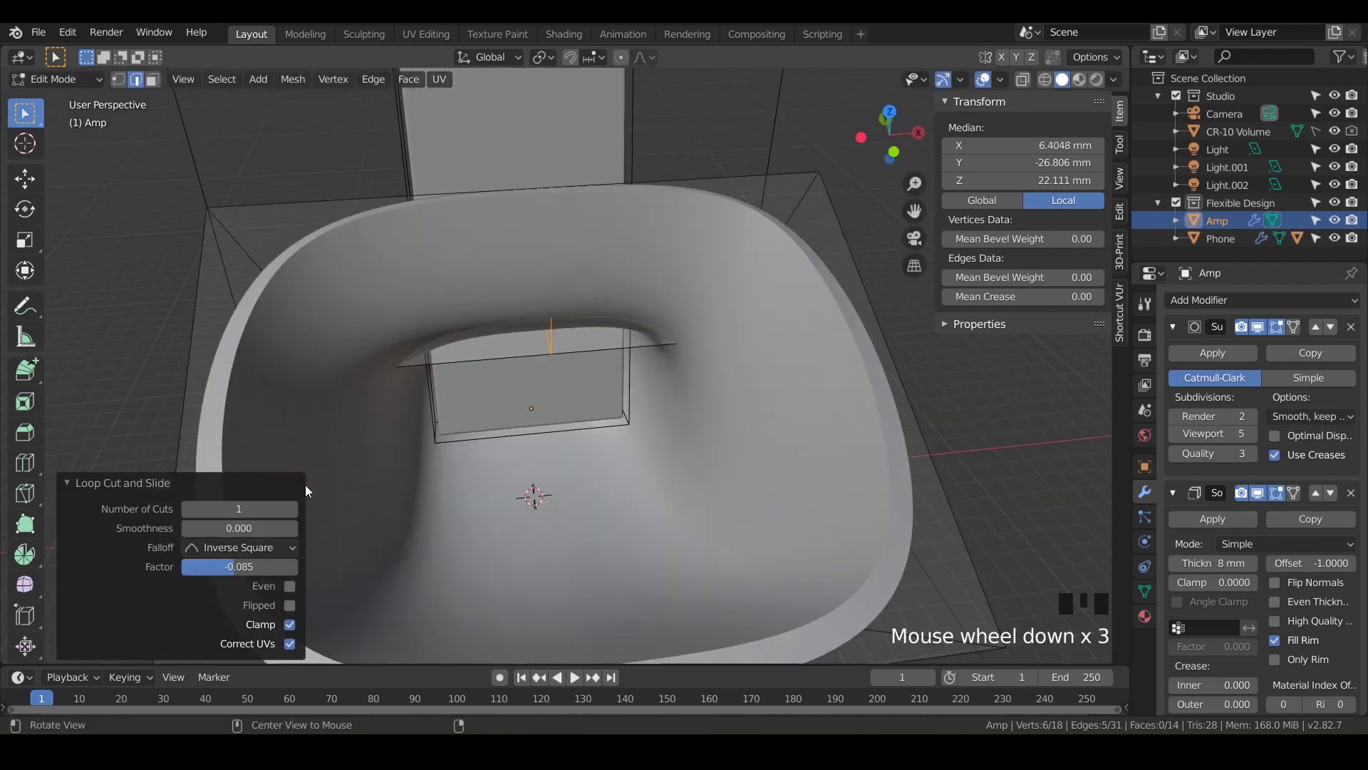
pyautogui.middleClick(463, 453)
pyautogui.scroll(-2, 463, 453)
pyautogui.moveTo(463, 453); pyautogui.dragTo(410, 466, button='middle')
pyautogui.hotkey('ctrl', 'z')
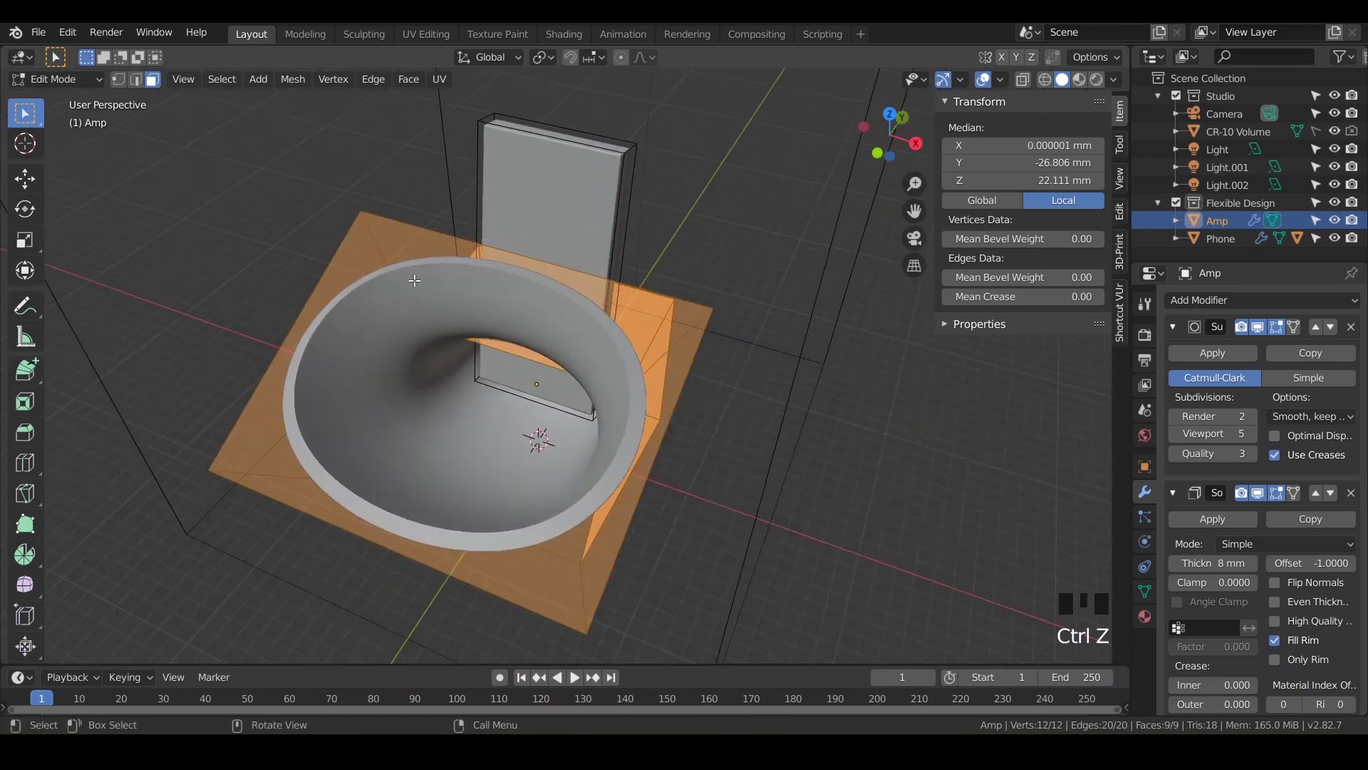
# Step: Try narrowing the Amp's upper rim by scaling its two top vertices along X in vertex select mode
pyautogui.press('1')
pyautogui.click(364, 214)
pyautogui.keyDown('shift'); pyautogui.click(718, 315); pyautogui.keyUp('shift')
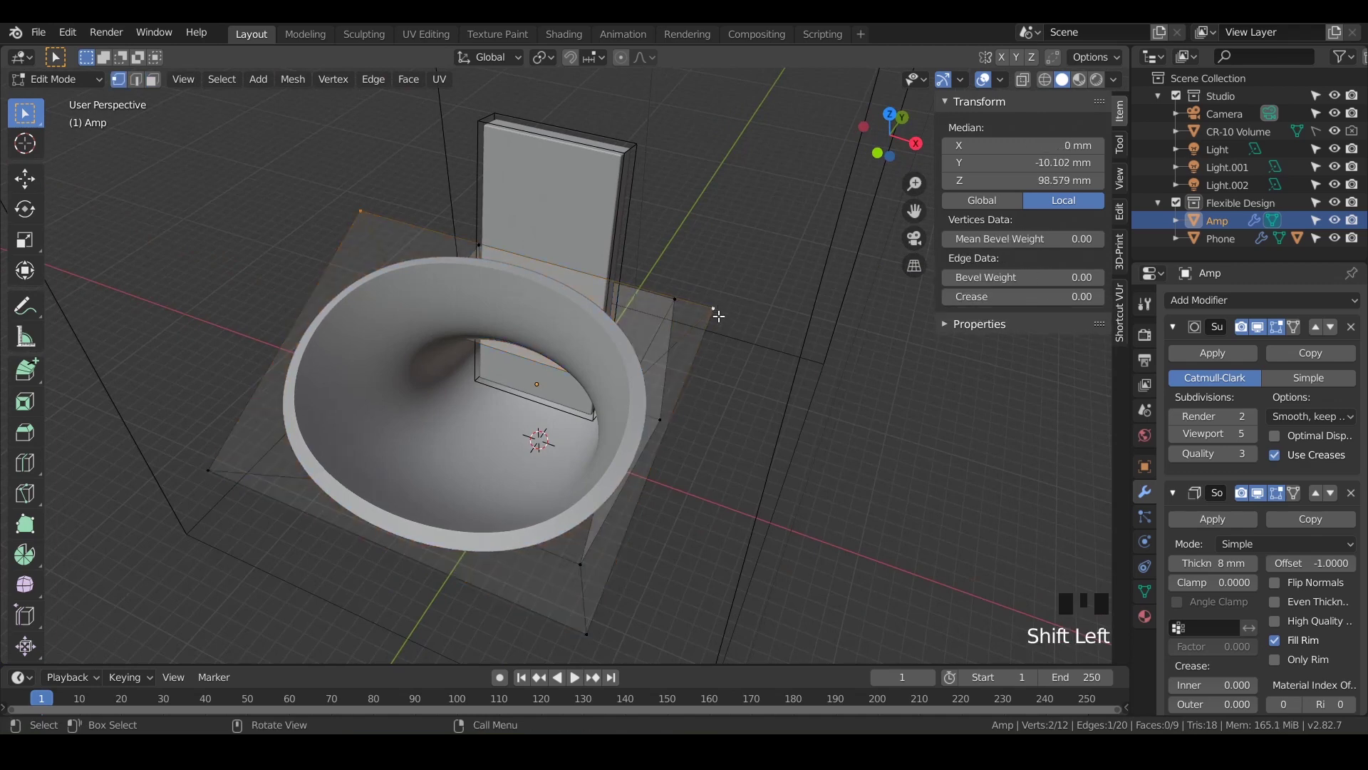
pyautogui.moveTo(712, 336); pyautogui.dragTo(818, 382, button='middle')
pyautogui.press('s')
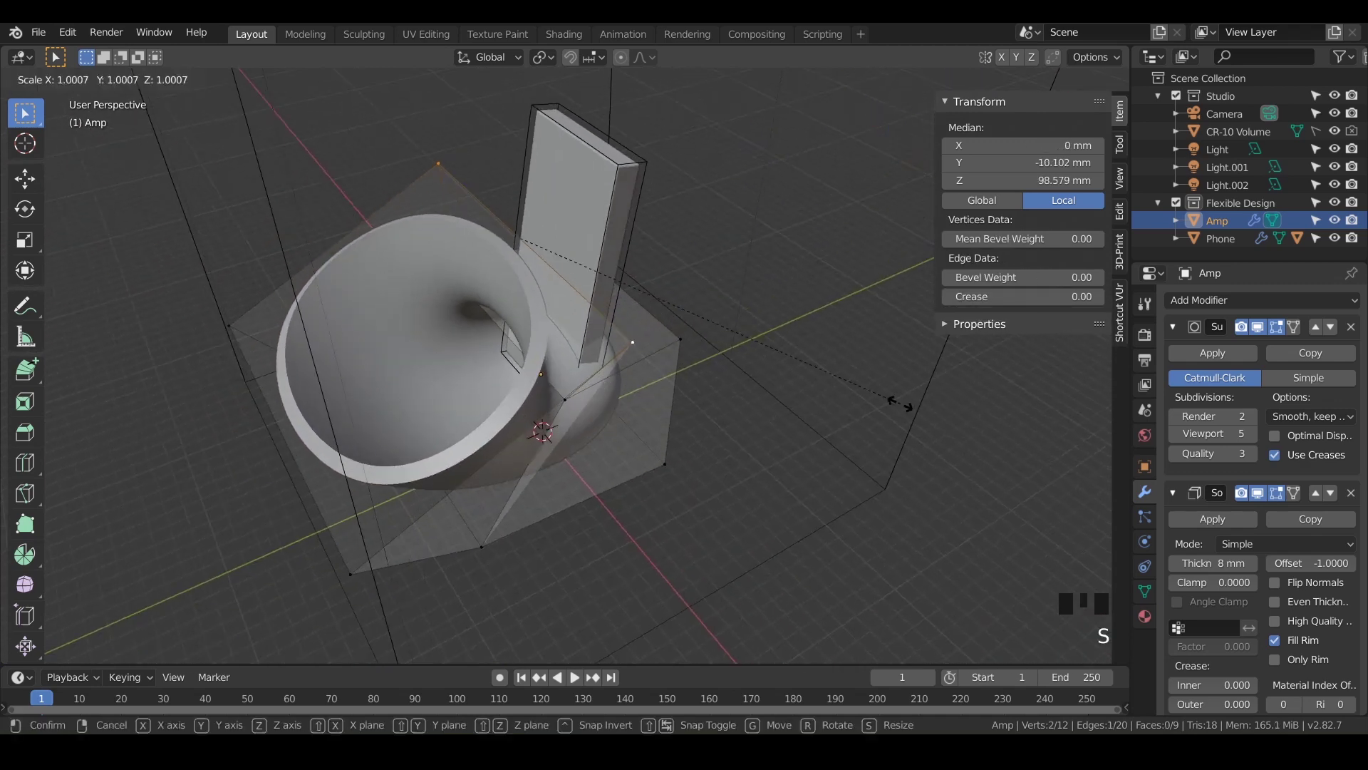
pyautogui.press('x')
pyautogui.click(596, 330)
# Step: Try changing the height of the Amp's back by moving its two upper rear vertices along Z
pyautogui.moveTo(596, 330); pyautogui.dragTo(660, 275, button='middle')
pyautogui.click(658, 277)
pyautogui.keyDown('shift'); pyautogui.click(656, 282); pyautogui.keyUp('shift')
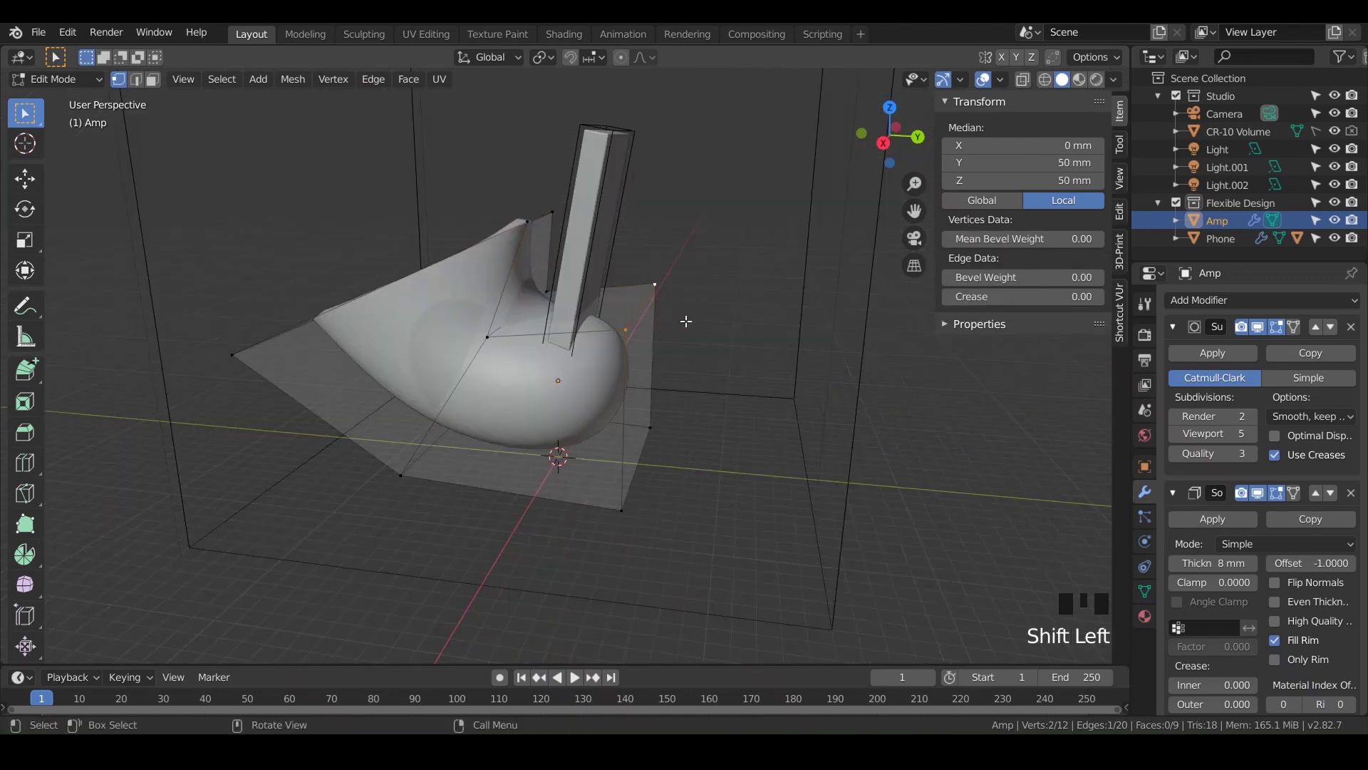
pyautogui.press('g')
pyautogui.press('z')
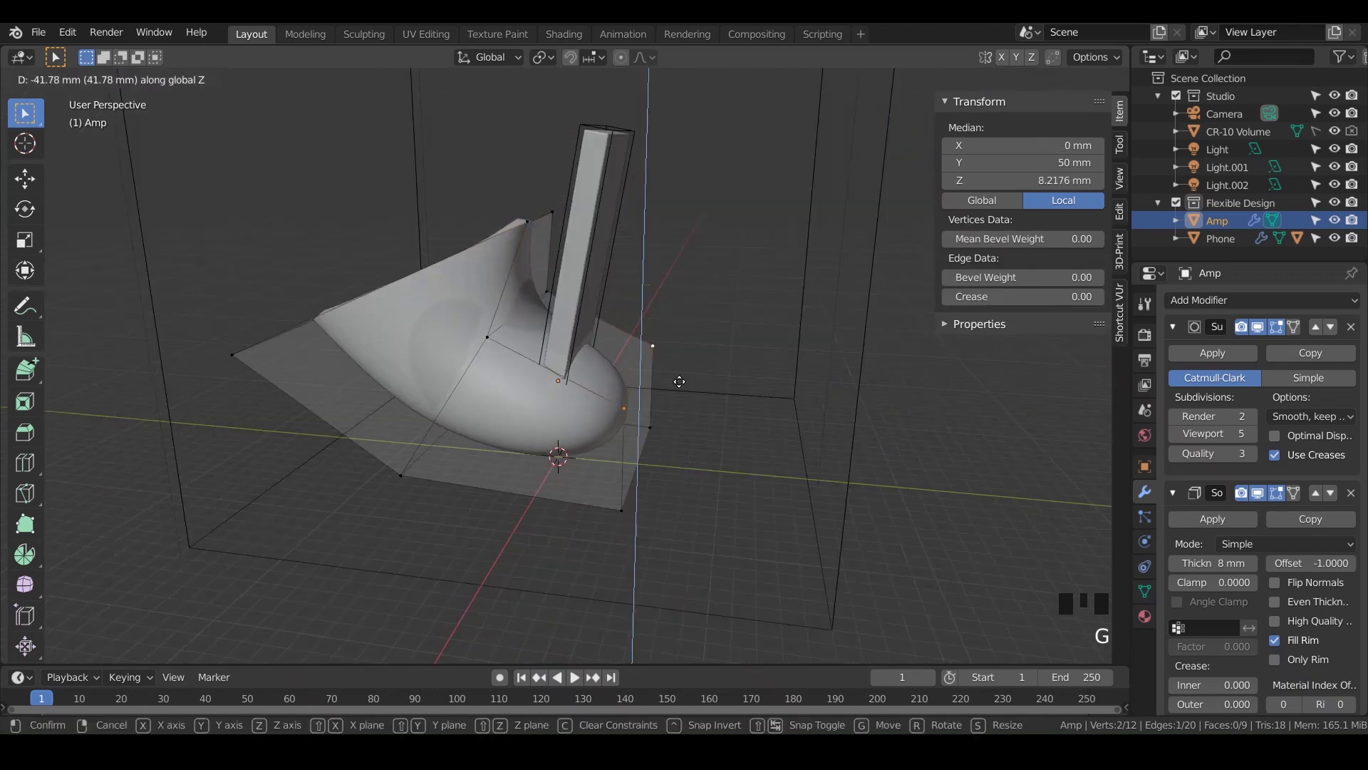
pyautogui.click(687, 181)
# Step: Undo the rear vertices' Z move and the upper rim's X scaling
pyautogui.moveTo(687, 181); pyautogui.dragTo(564, 304, button='middle')
pyautogui.hotkey('ctrl', 'z')
pyautogui.hotkey('ctrl', 'z')
pyautogui.hotkey('ctrl', 'z')
pyautogui.hotkey('ctrl', 'z')
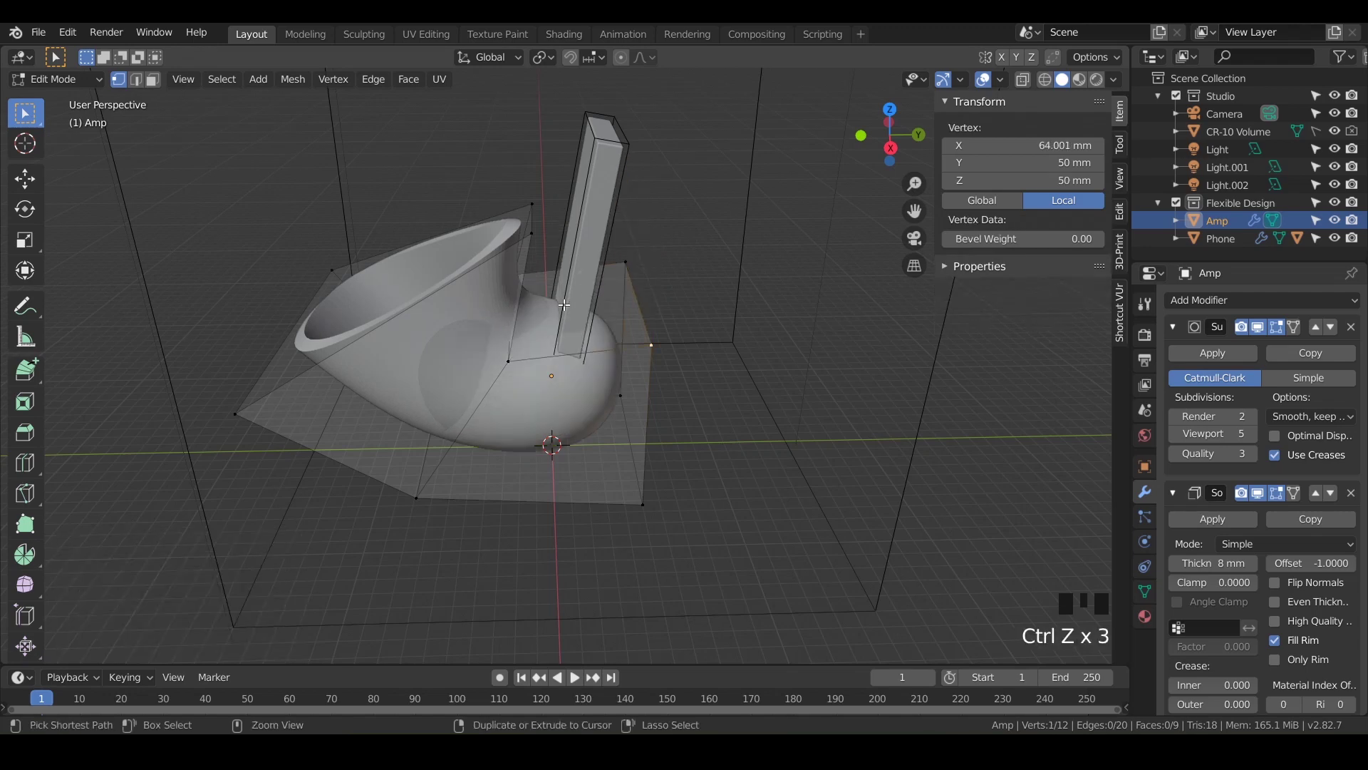
# Step: Return to Object Mode and move the Phone about -19 mm along Y in the right side view
pyautogui.press('Tab')
pyautogui.moveTo(576, 314); pyautogui.dragTo(630, 313, button='middle')
pyautogui.press('KP_3')
pyautogui.scroll(3, 615, 280)
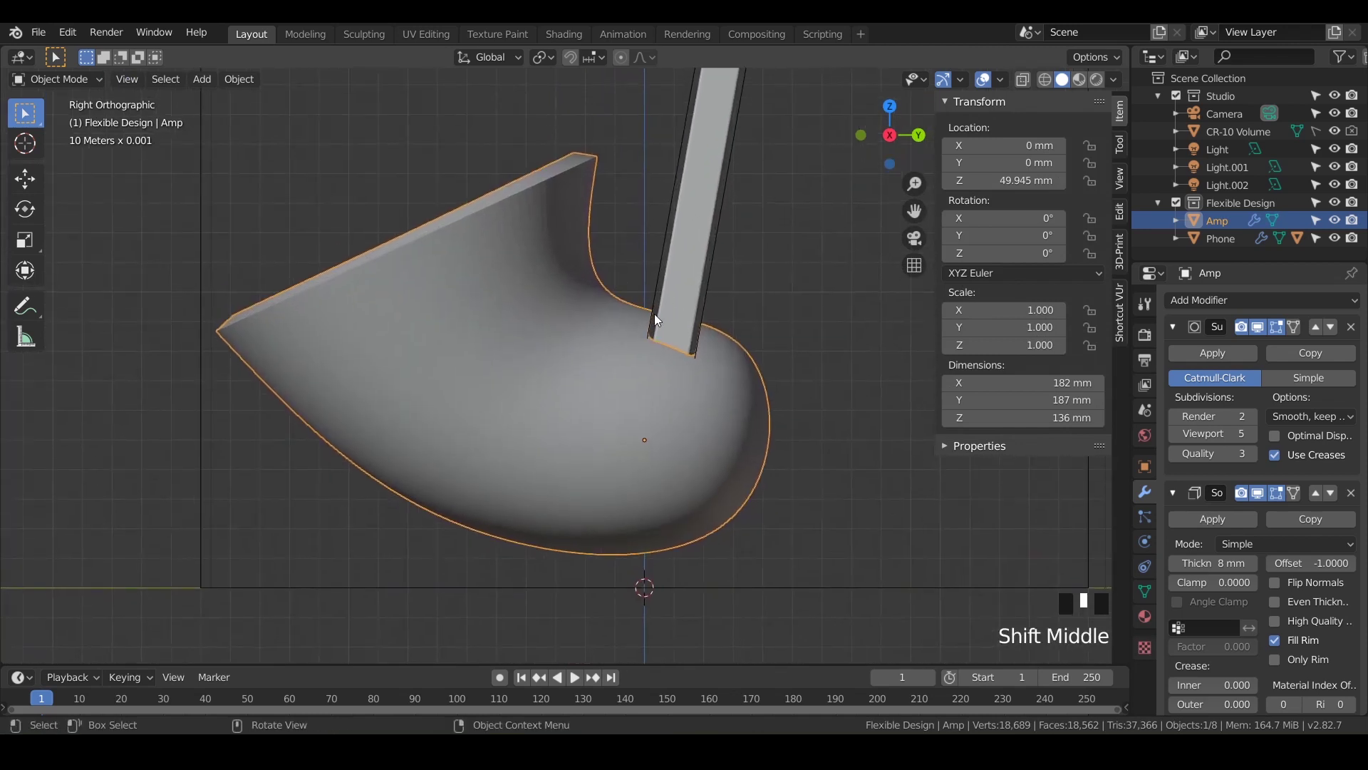
pyautogui.click(699, 293)
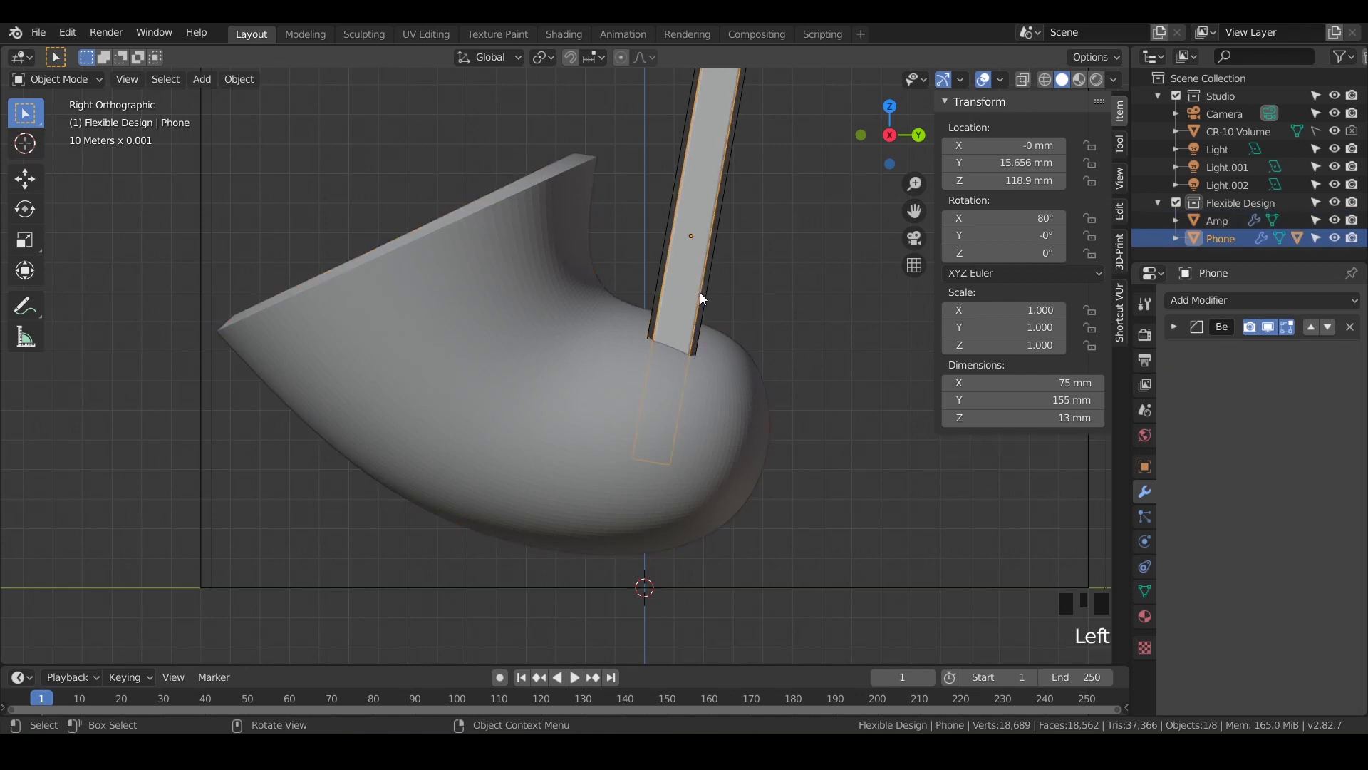
pyautogui.press('g')
pyautogui.press('y')
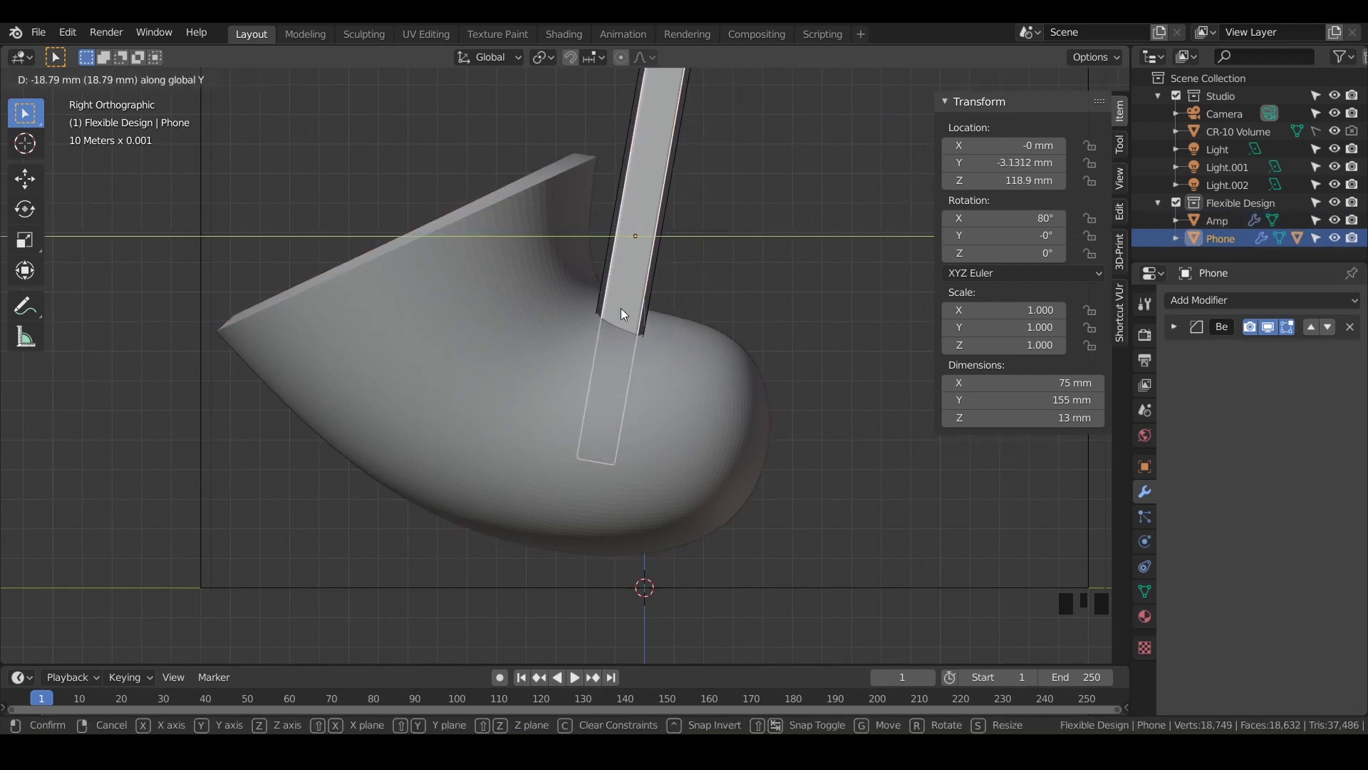
pyautogui.click(622, 308)
# Step: In Edit Mode on the Amp with X-ray on, move the four rear vertices about -29.9 mm along Y
pyautogui.click(654, 422)
pyautogui.press('Tab')
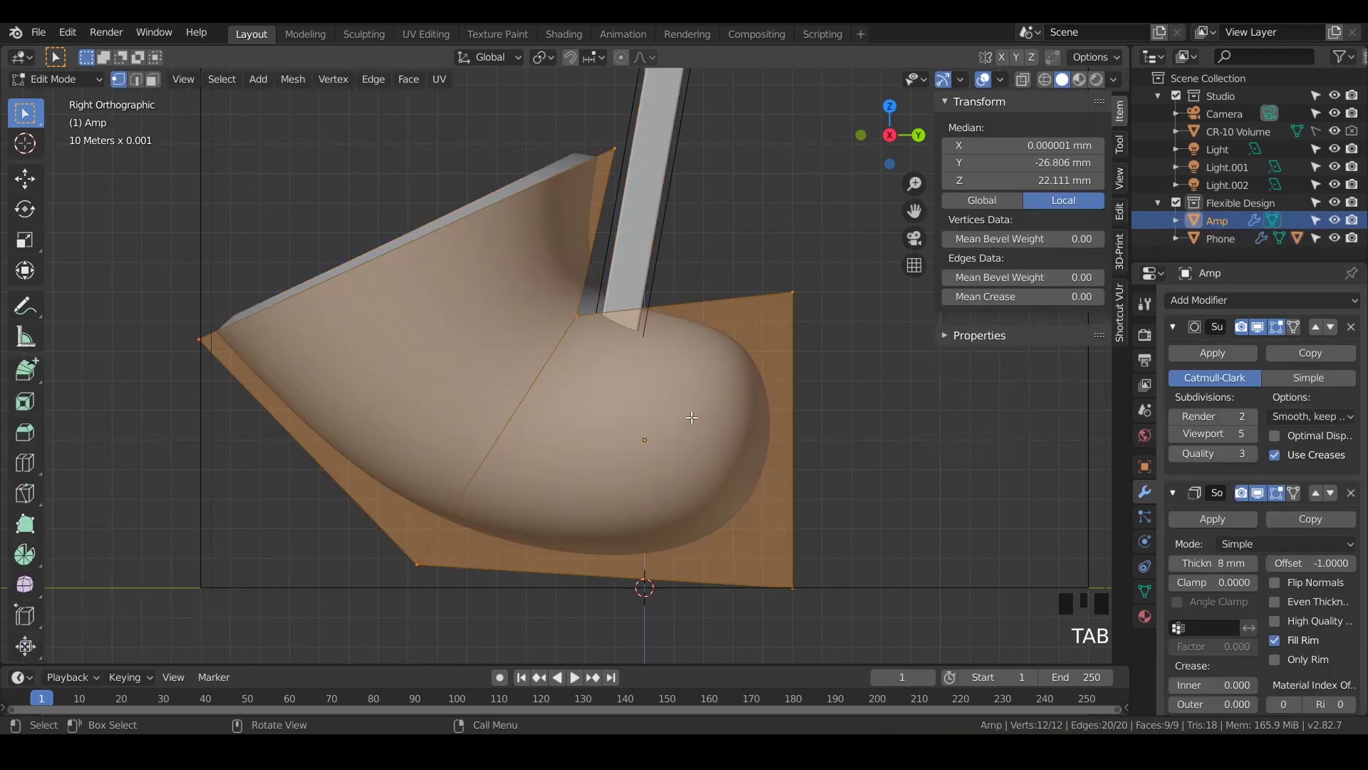
pyautogui.click(1023, 81)
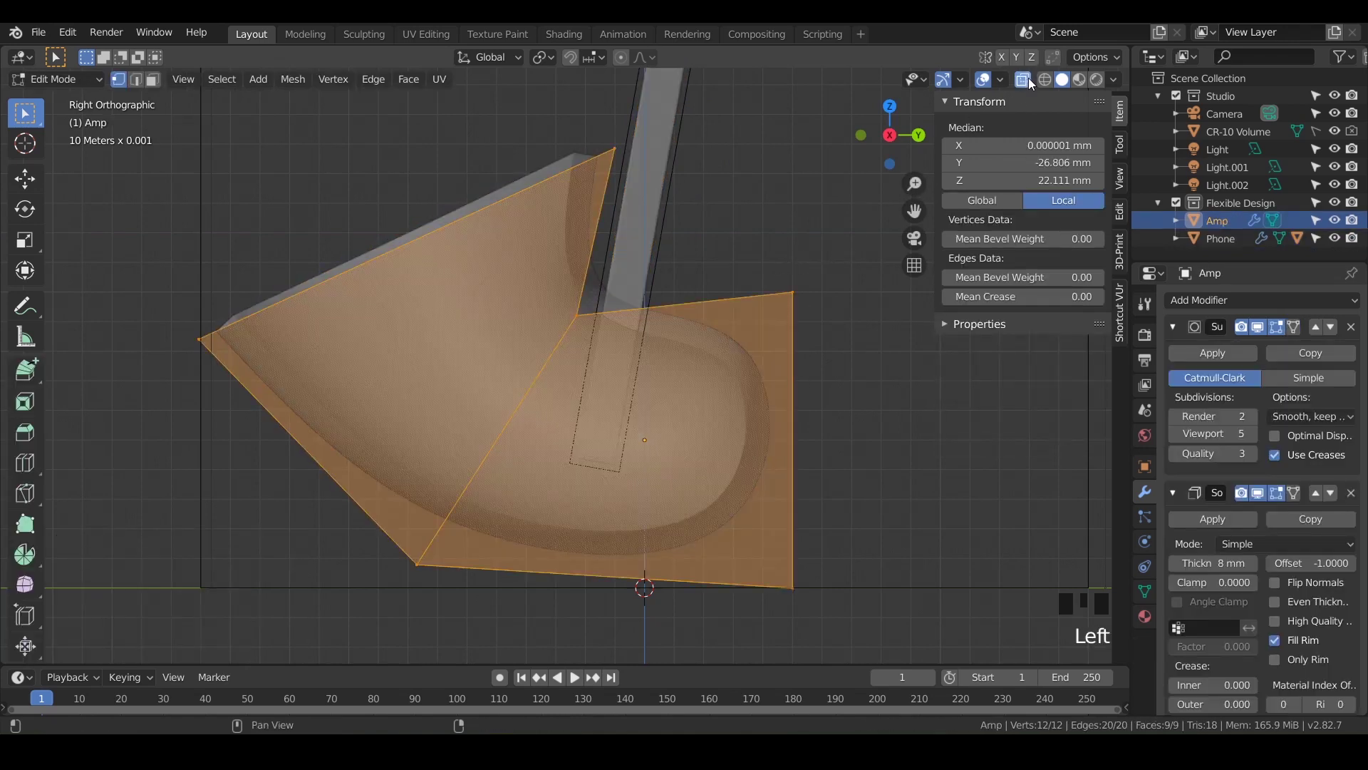
pyautogui.click(828, 271)
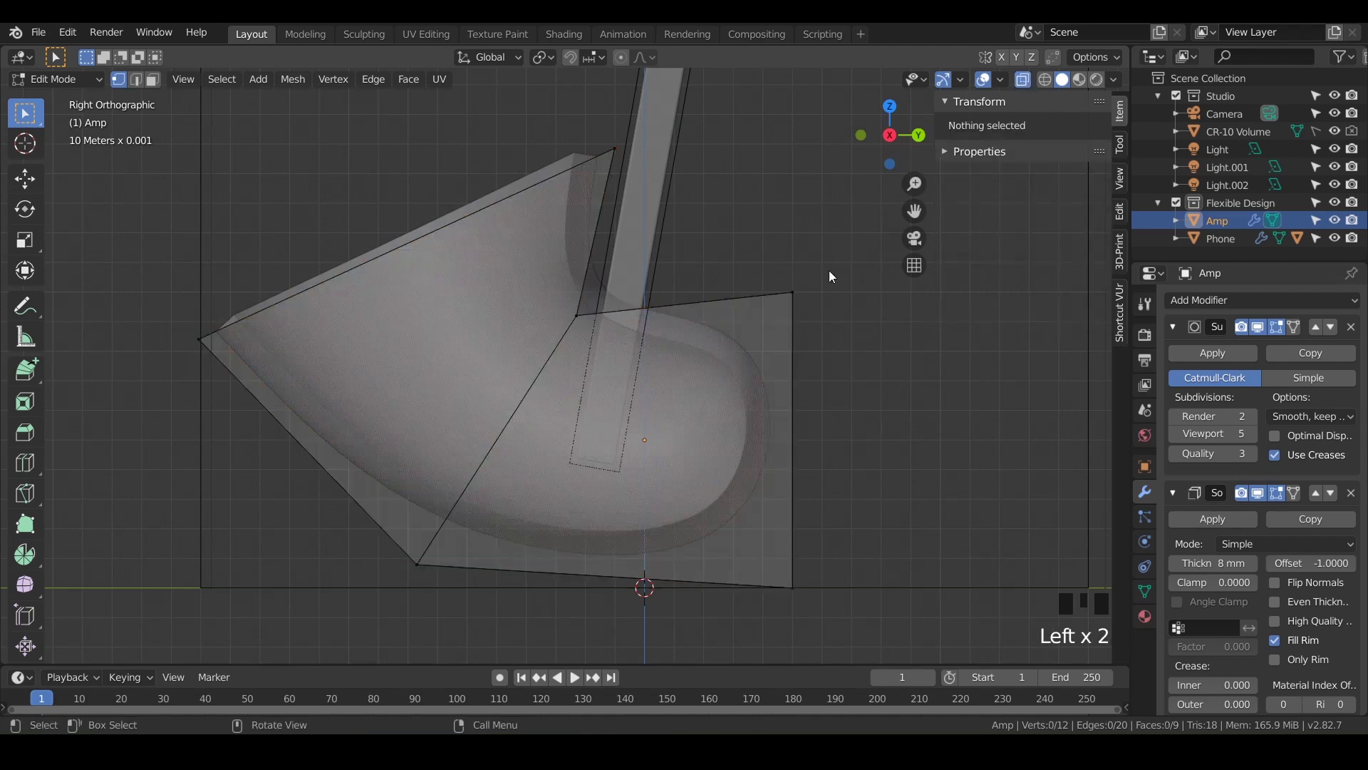
pyautogui.moveTo(831, 265); pyautogui.dragTo(750, 622)
pyautogui.moveTo(815, 500); pyautogui.dragTo(823, 465, button='middle')
pyautogui.press('KP_3')
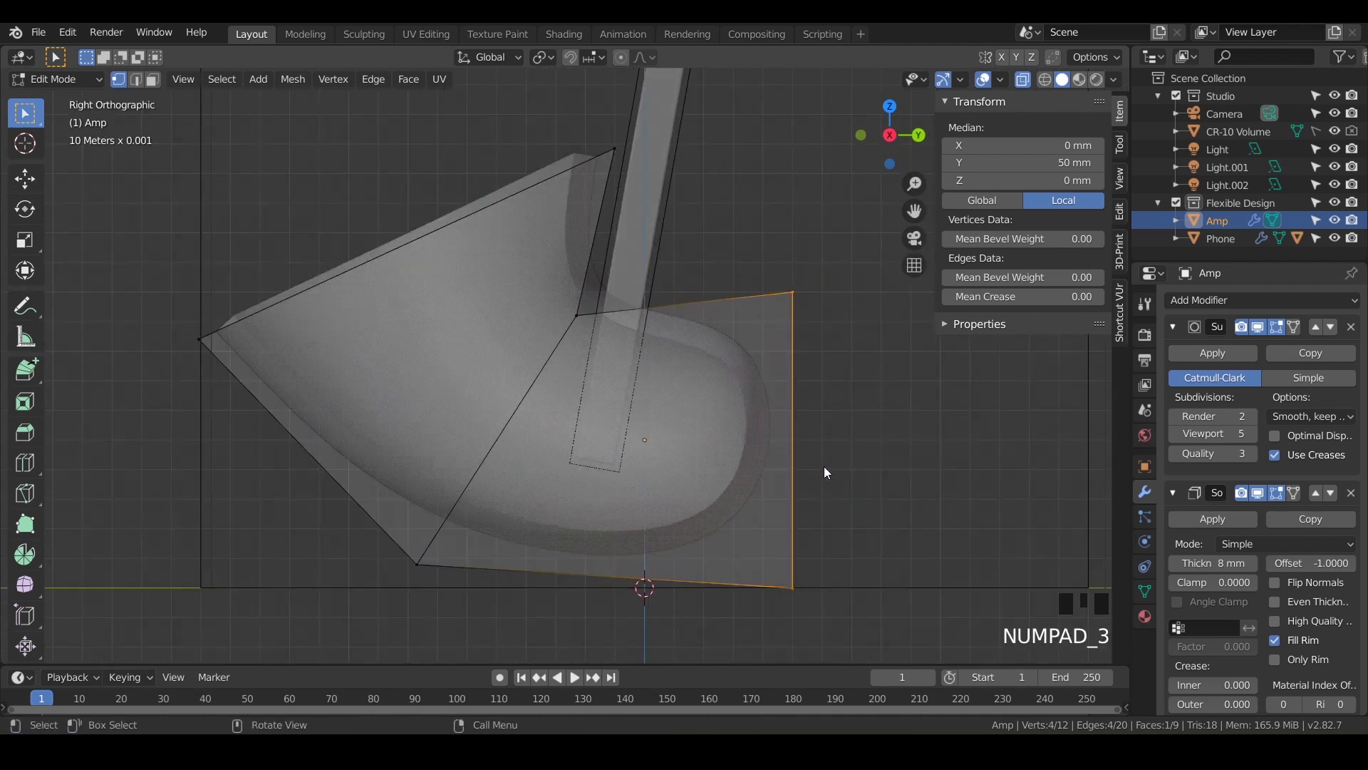
pyautogui.press('g')
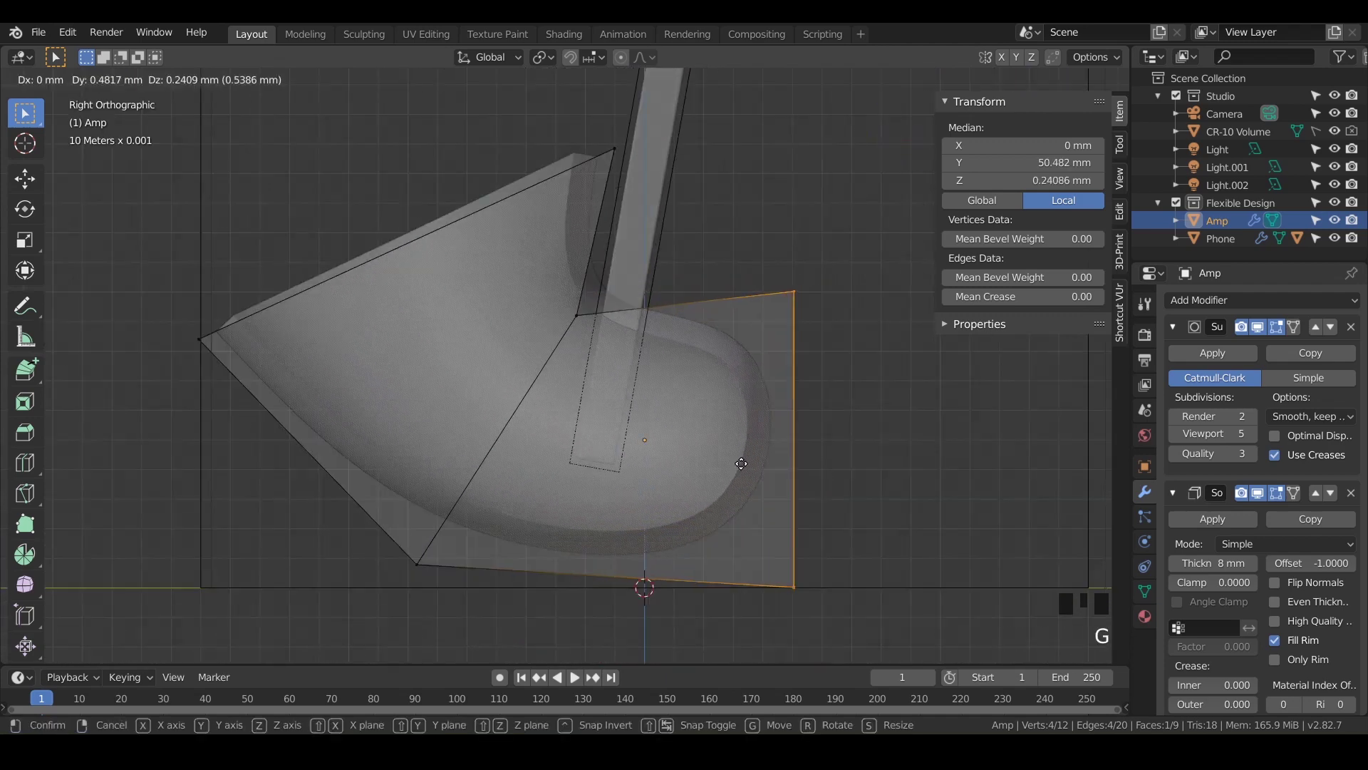
pyautogui.press('y')
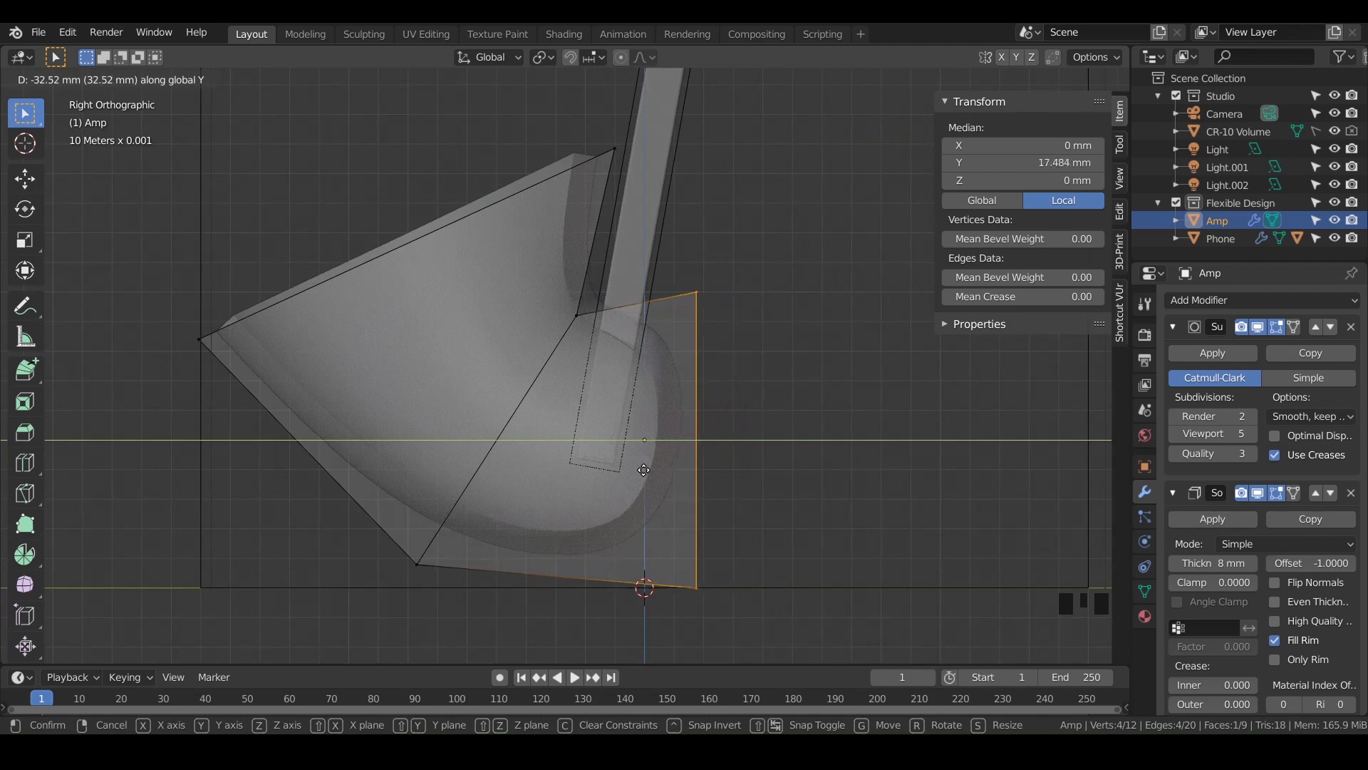
pyautogui.click(644, 468)
# Step: Move the Amp's rear vertices about 4.91 mm along Y, return to Object Mode and turn off X-ray
pyautogui.scroll(-1, 570, 543)
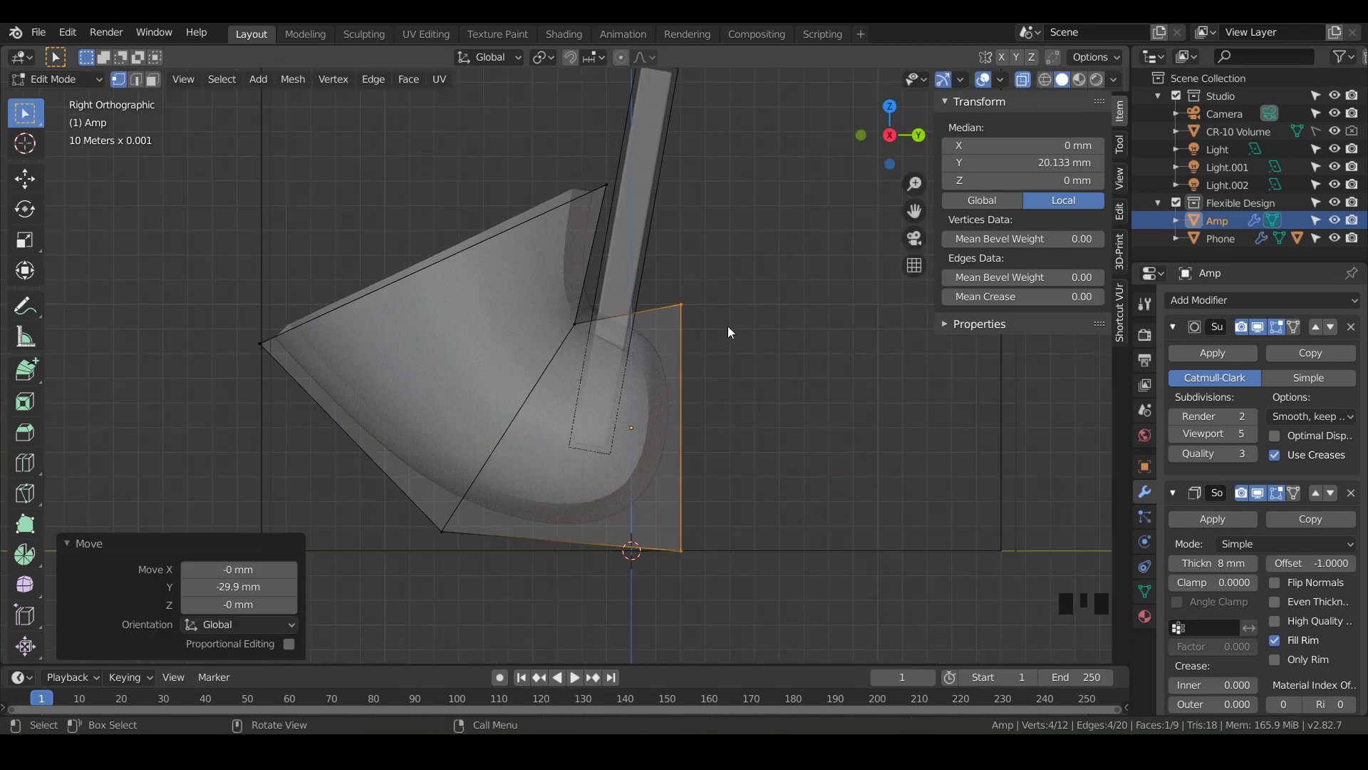
pyautogui.press('g')
pyautogui.press('y')
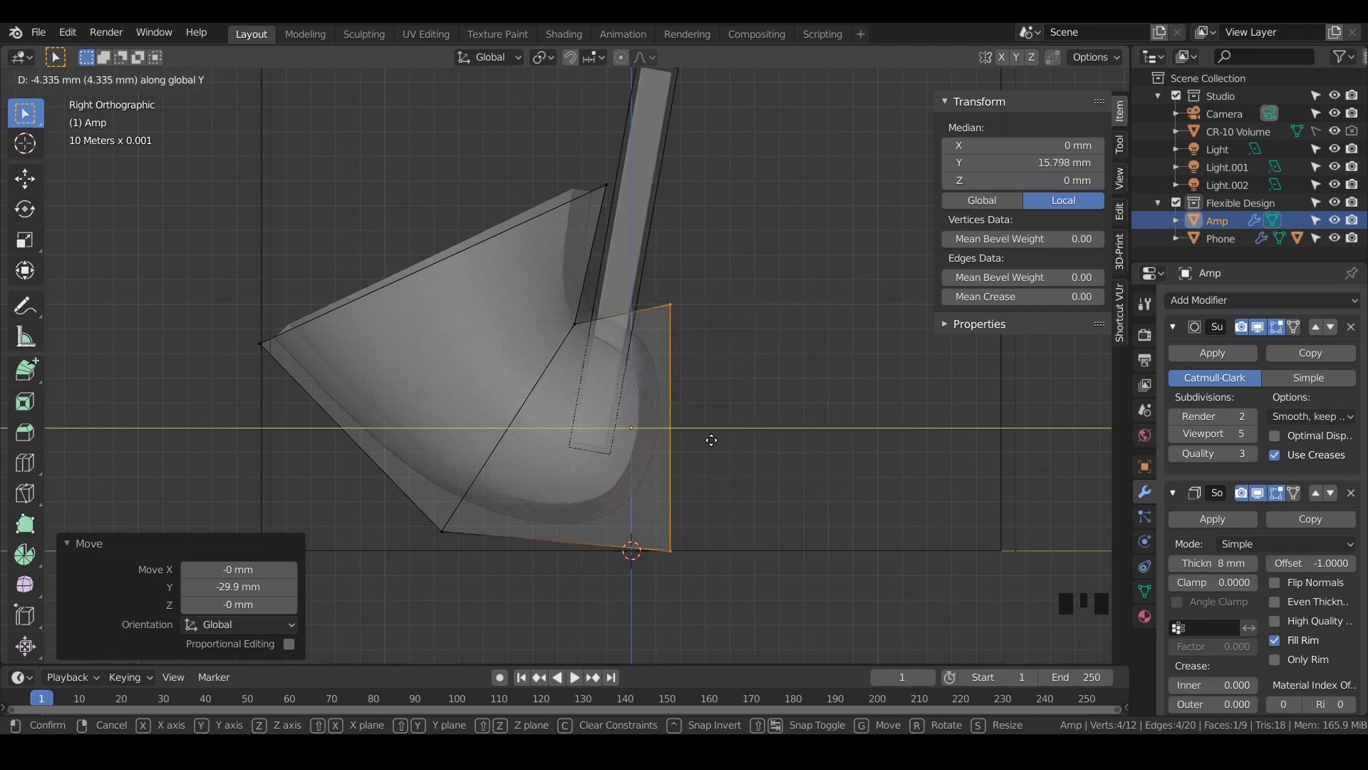
pyautogui.click(720, 443)
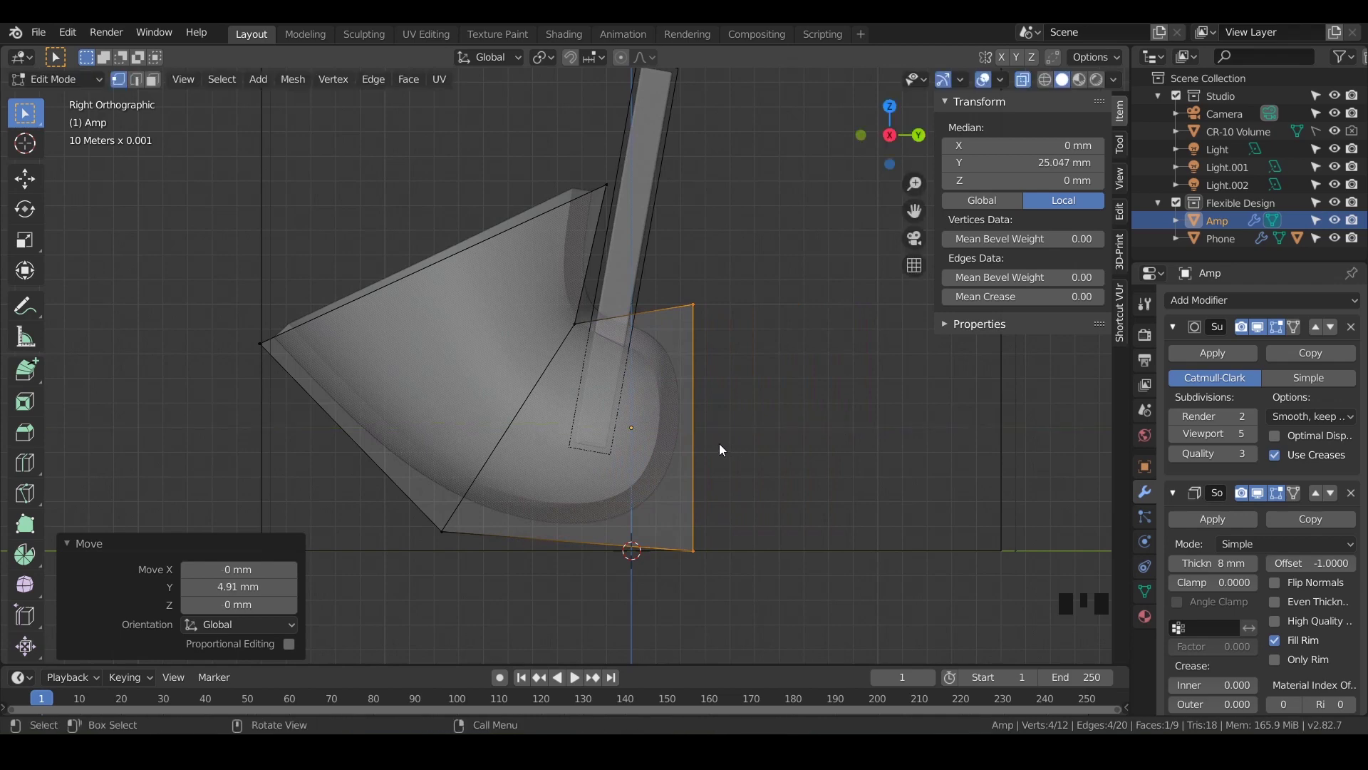
pyautogui.press('Tab')
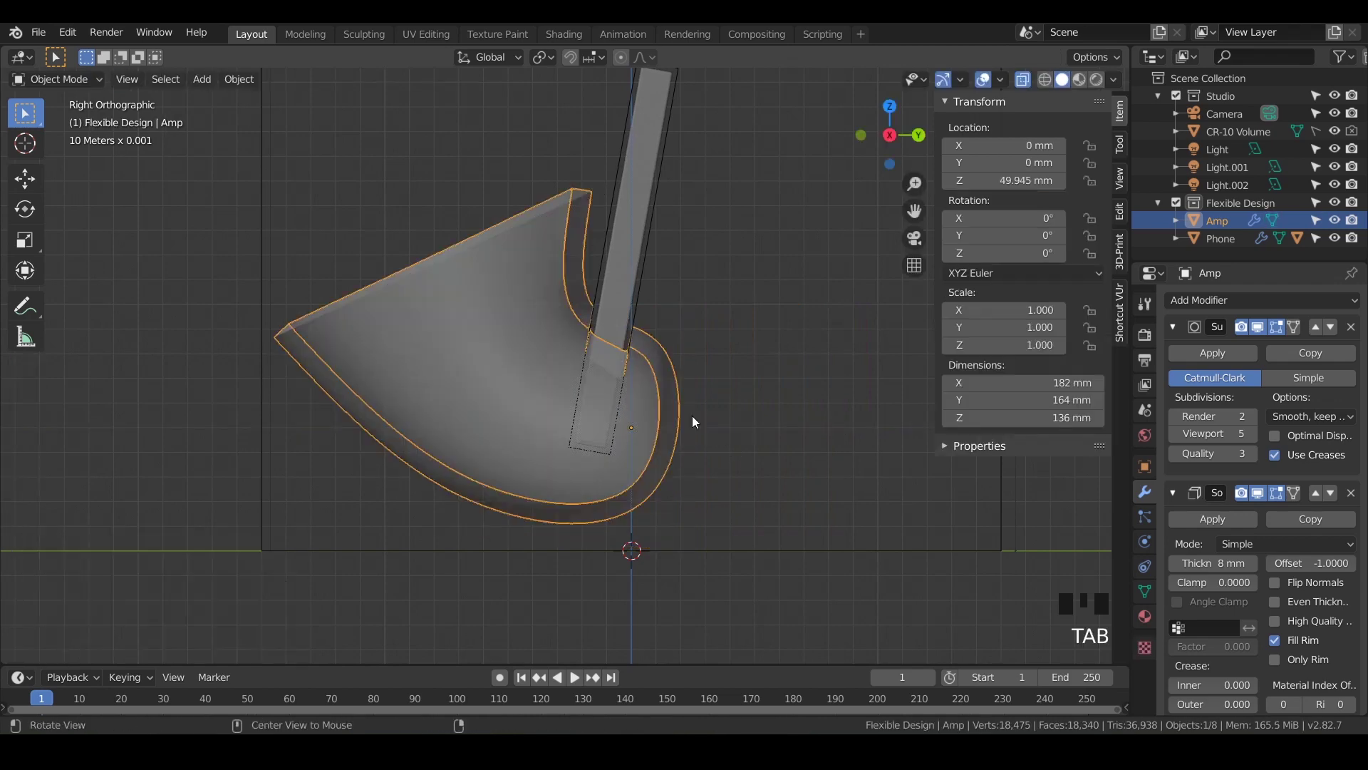
pyautogui.moveTo(691, 416); pyautogui.dragTo(734, 426, button='middle')
pyautogui.click(1024, 79)
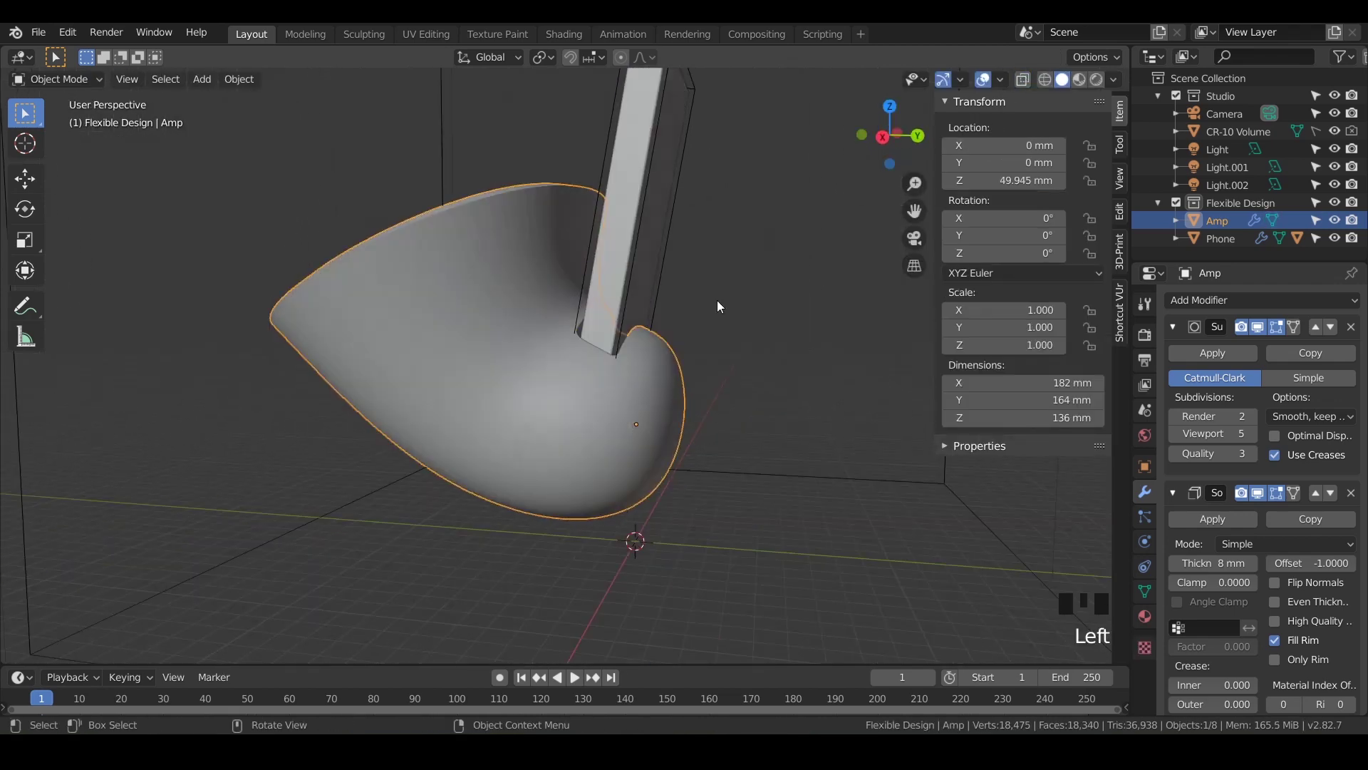
# Step: Inspect the reshaped Amp from several angles and display the scene in rendered shading
pyautogui.moveTo(702, 321); pyautogui.dragTo(427, 435, button='middle')
pyautogui.moveTo(788, 605); pyautogui.dragTo(641, 399, button='middle')
pyautogui.keyDown('shift'); pyautogui.moveTo(641, 399); pyautogui.dragTo(784, 299, button='middle'); pyautogui.keyUp('shift')
pyautogui.scroll(-3, 623, 384)
pyautogui.click(1098, 80)
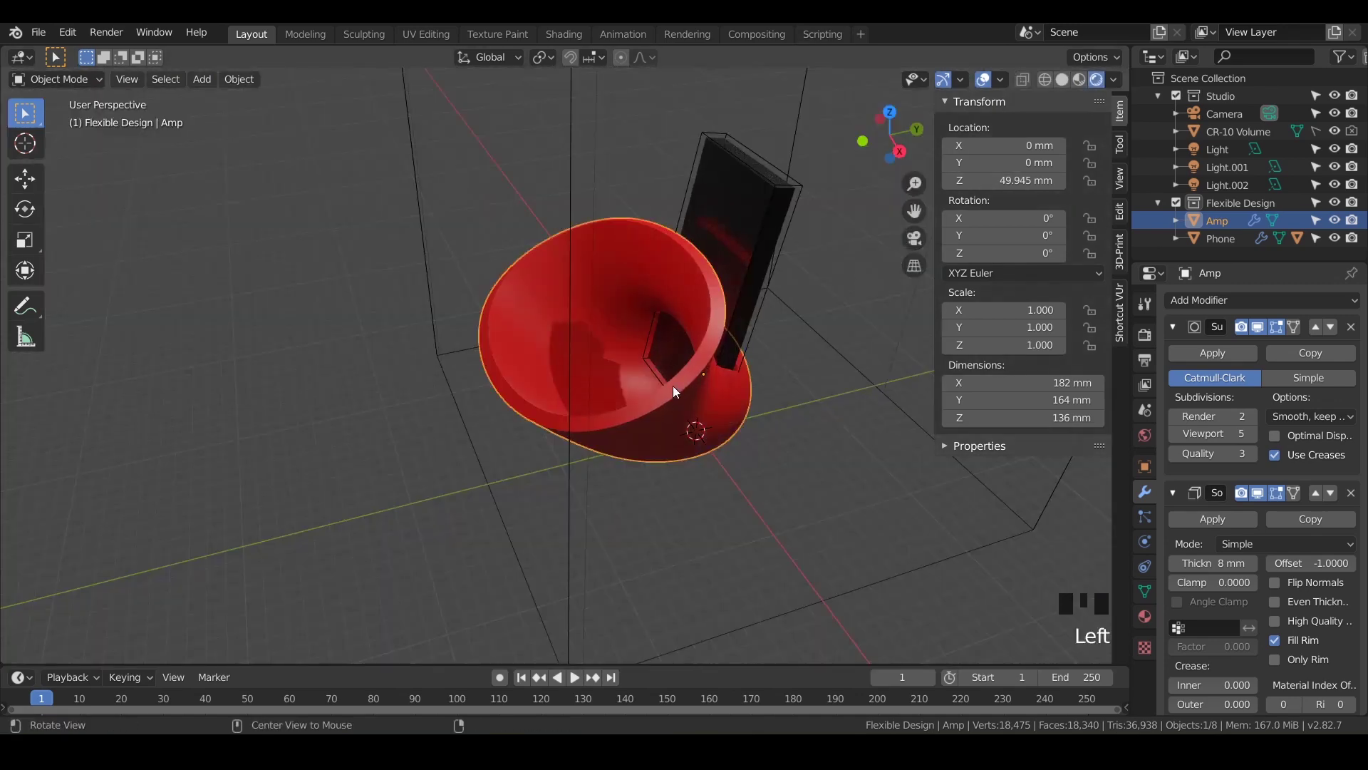
# Step: Try a Solidify thickness of 1 mm on the Amp, inspect the shape, and restore the thickness to 8 mm
pyautogui.moveTo(672, 386); pyautogui.dragTo(751, 417, button='middle')
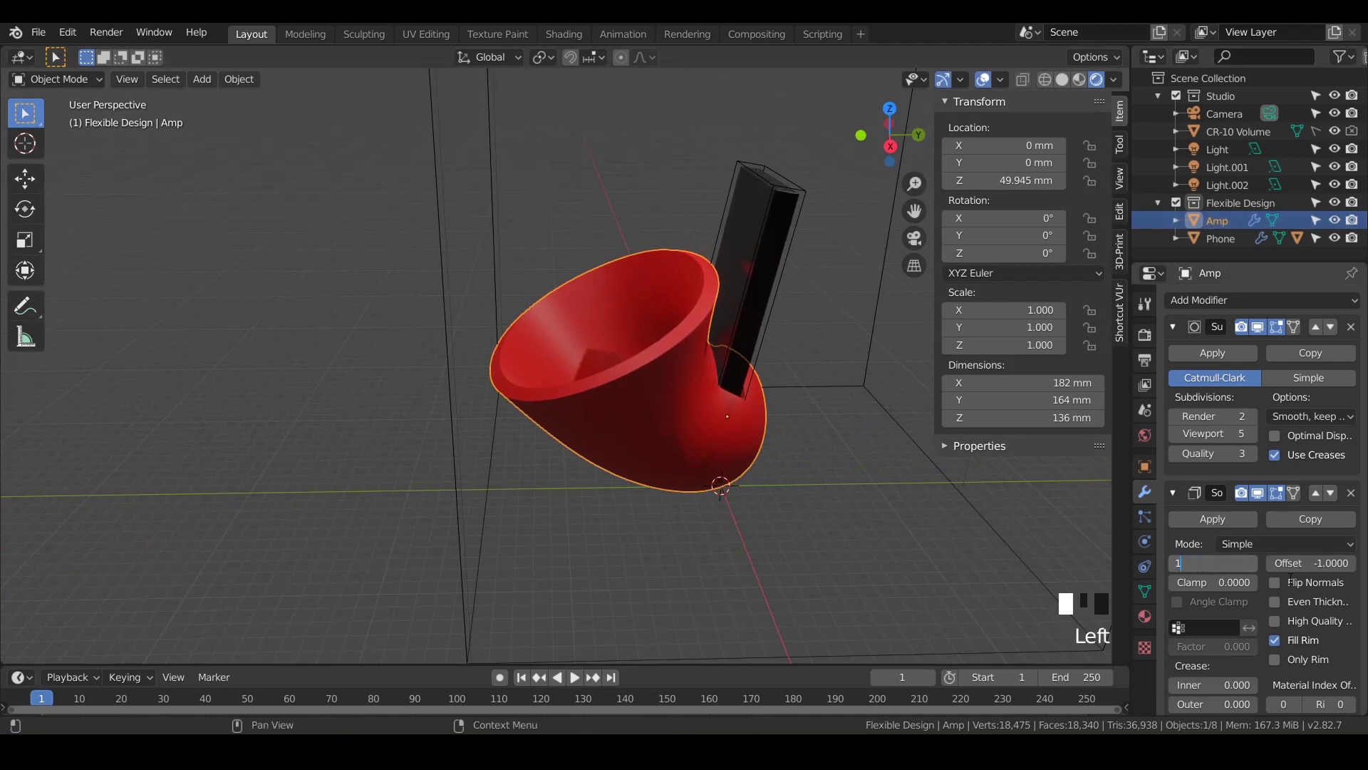
pyautogui.press('Return')
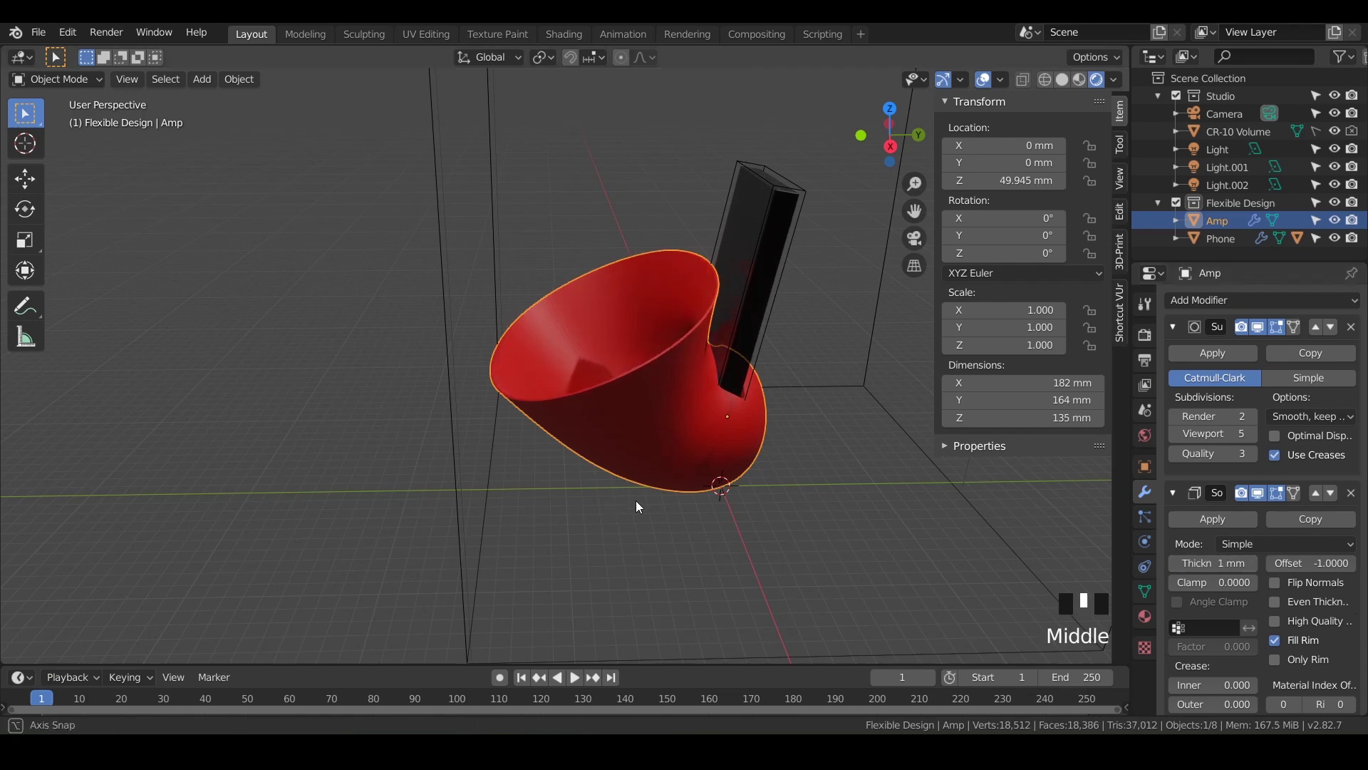
pyautogui.moveTo(635, 500); pyautogui.dragTo(661, 404, button='middle')
pyautogui.scroll(3, 640, 426)
pyautogui.scroll(-2, 523, 416)
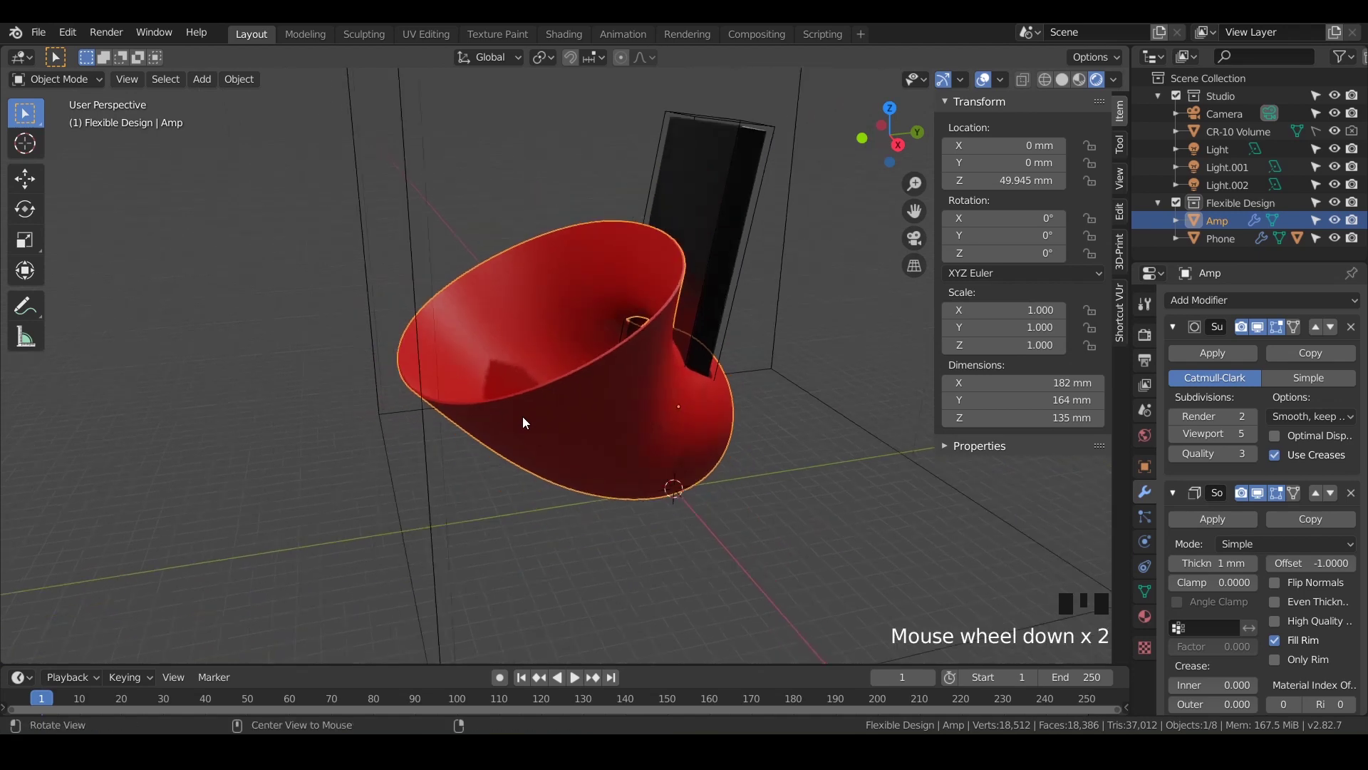
pyautogui.moveTo(523, 417); pyautogui.dragTo(641, 456, button='middle')
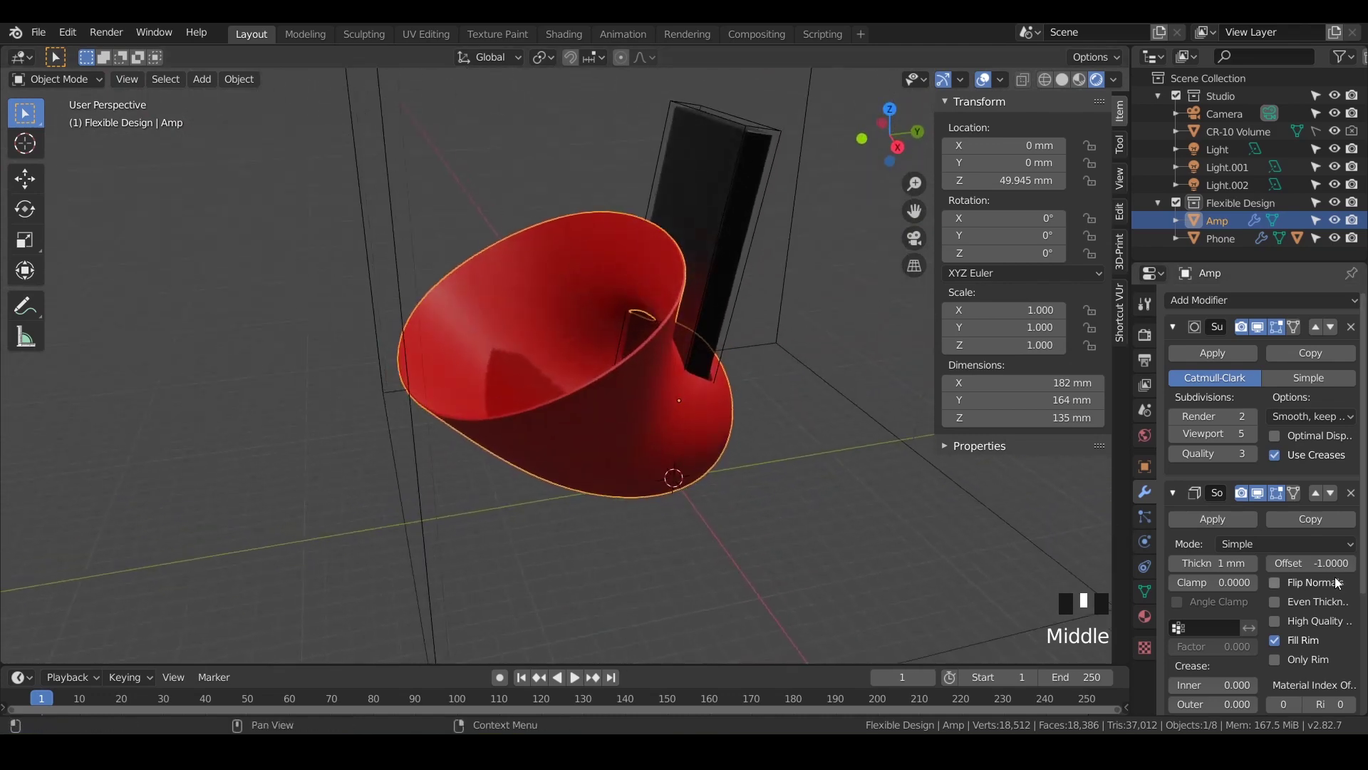
pyautogui.click(1232, 568)
pyautogui.press('Return')
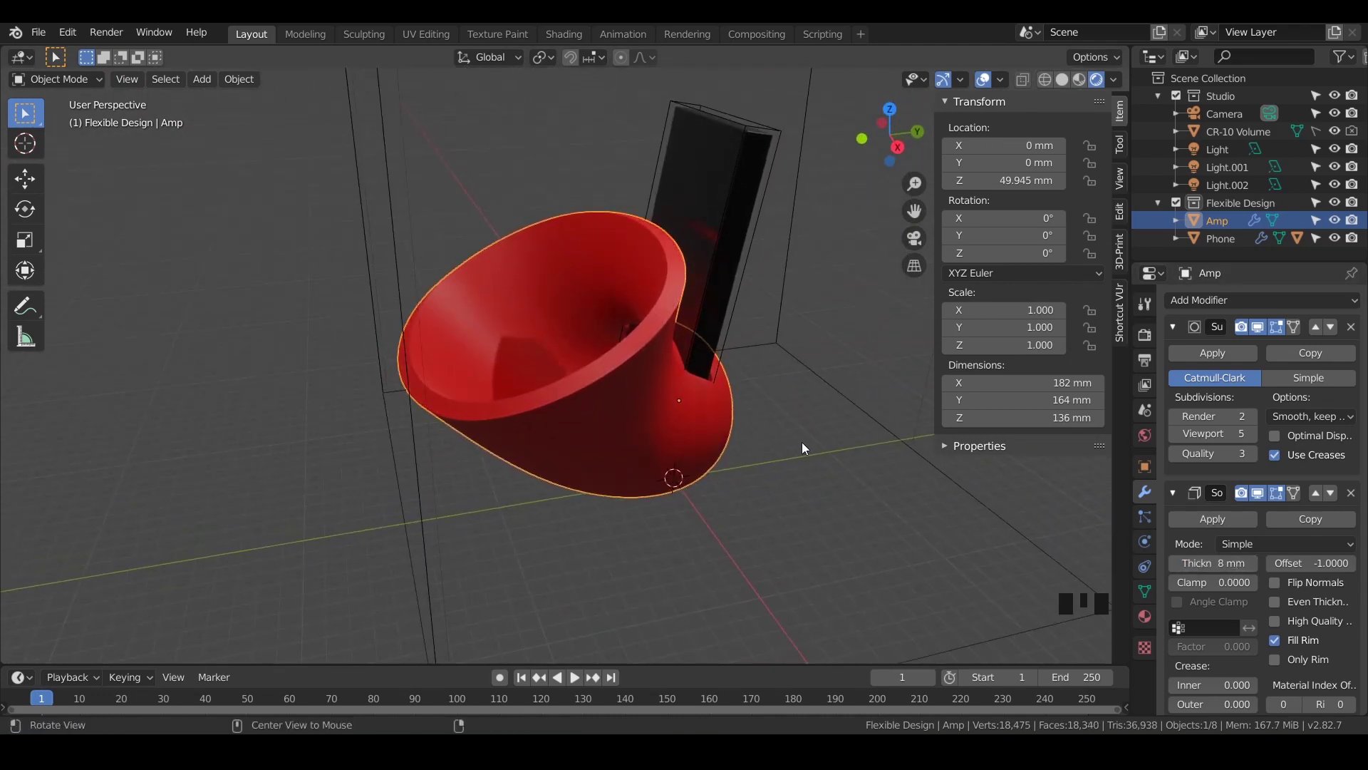
# Step: Set the Viewport level of the Amp's Subdivision Surface modifier to 0 and inspect the faceted shape
pyautogui.moveTo(489, 436); pyautogui.dragTo(439, 412, button='middle')
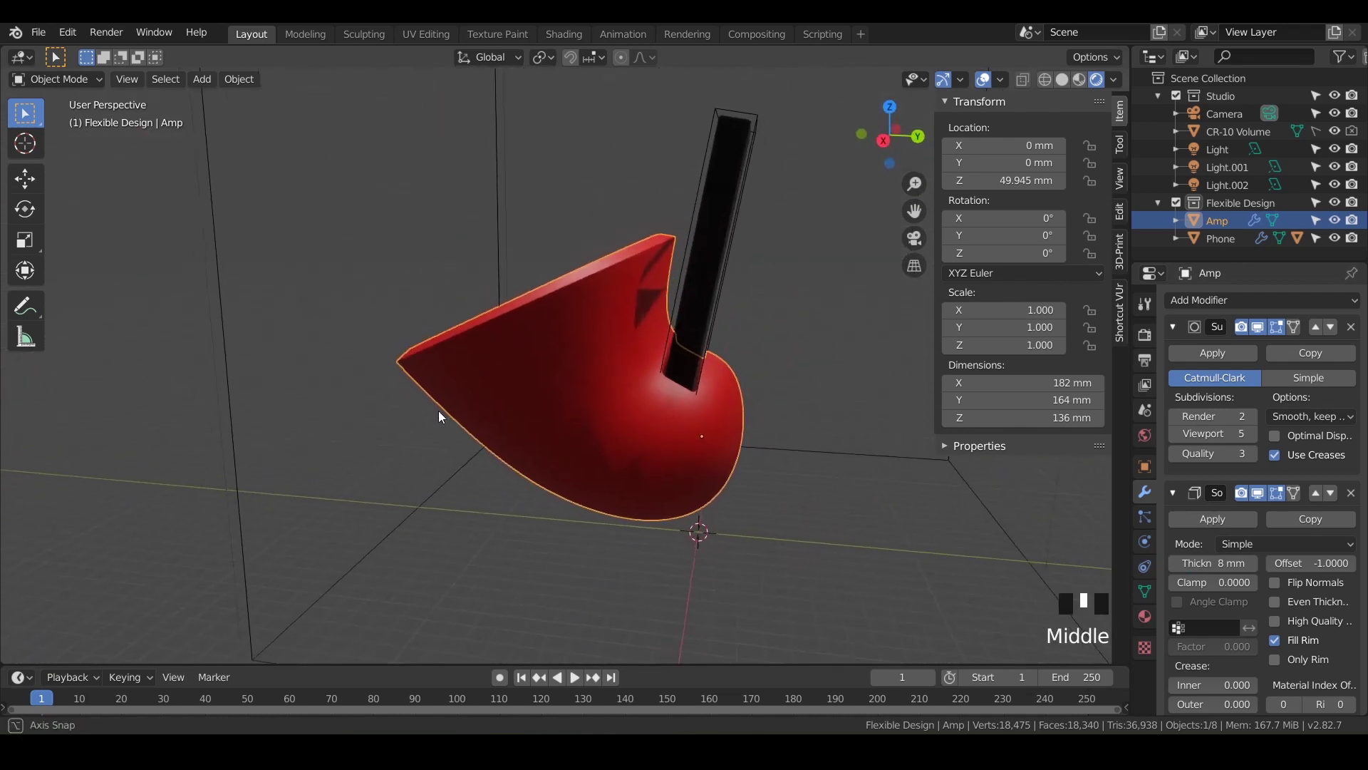
pyautogui.keyDown('shift'); pyautogui.moveTo(579, 435); pyautogui.dragTo(865, 443, button='middle'); pyautogui.keyUp('shift')
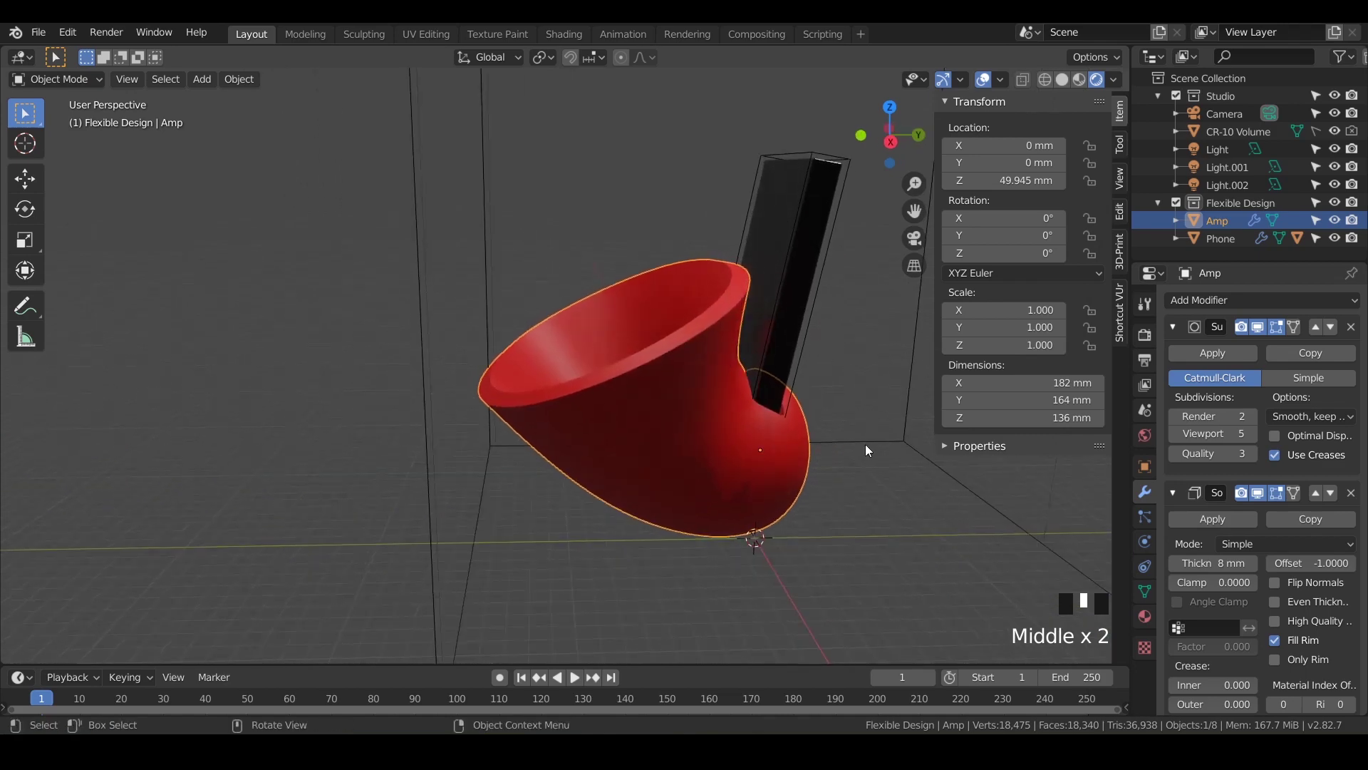
pyautogui.click(1172, 433)
pyautogui.click(1172, 433)
pyautogui.click(1172, 434)
pyautogui.click(1171, 433)
pyautogui.click(1172, 433)
pyautogui.click(1172, 434)
pyautogui.click(1172, 433)
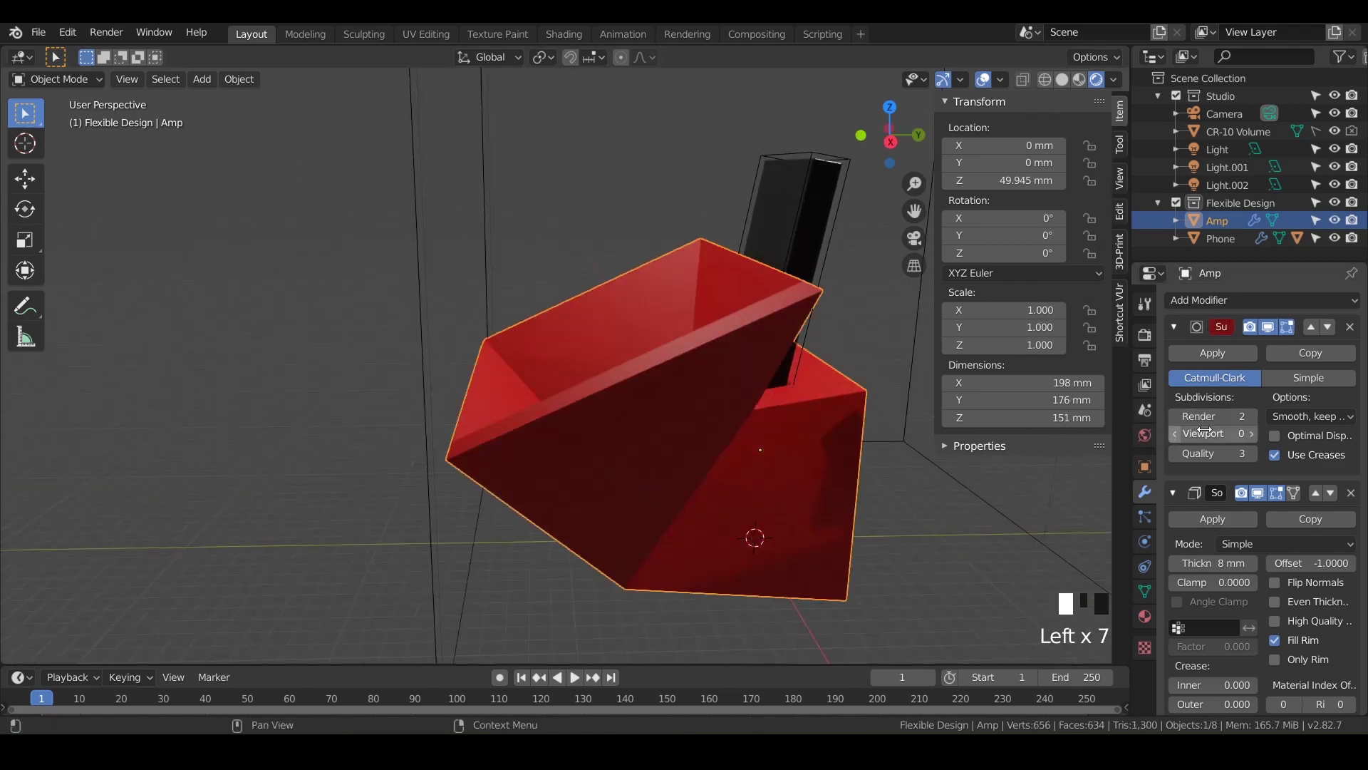
pyautogui.moveTo(613, 459); pyautogui.dragTo(657, 483, button='middle')
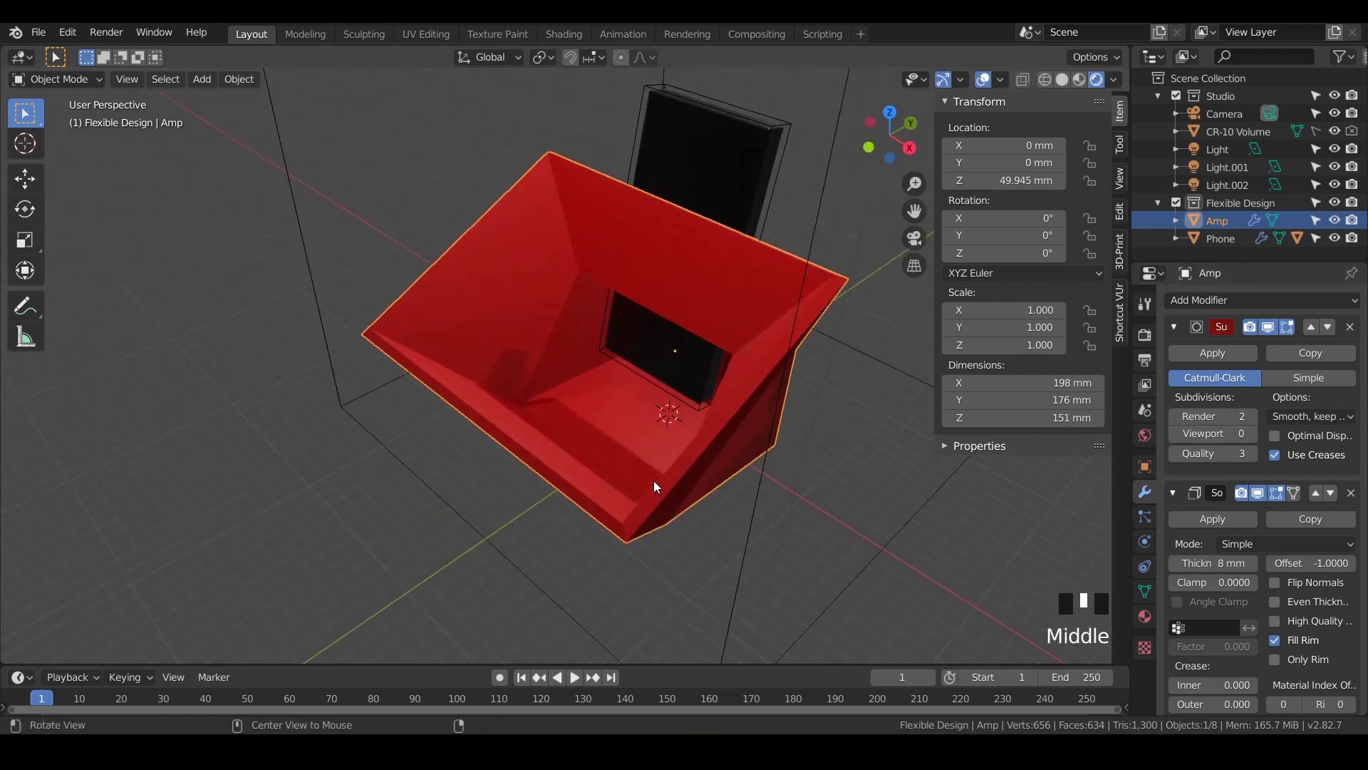
# Step: Raise the Viewport level of the Amp's Subdivision Surface modifier to 6 and inspect the smooth shape
pyautogui.click(1252, 434)
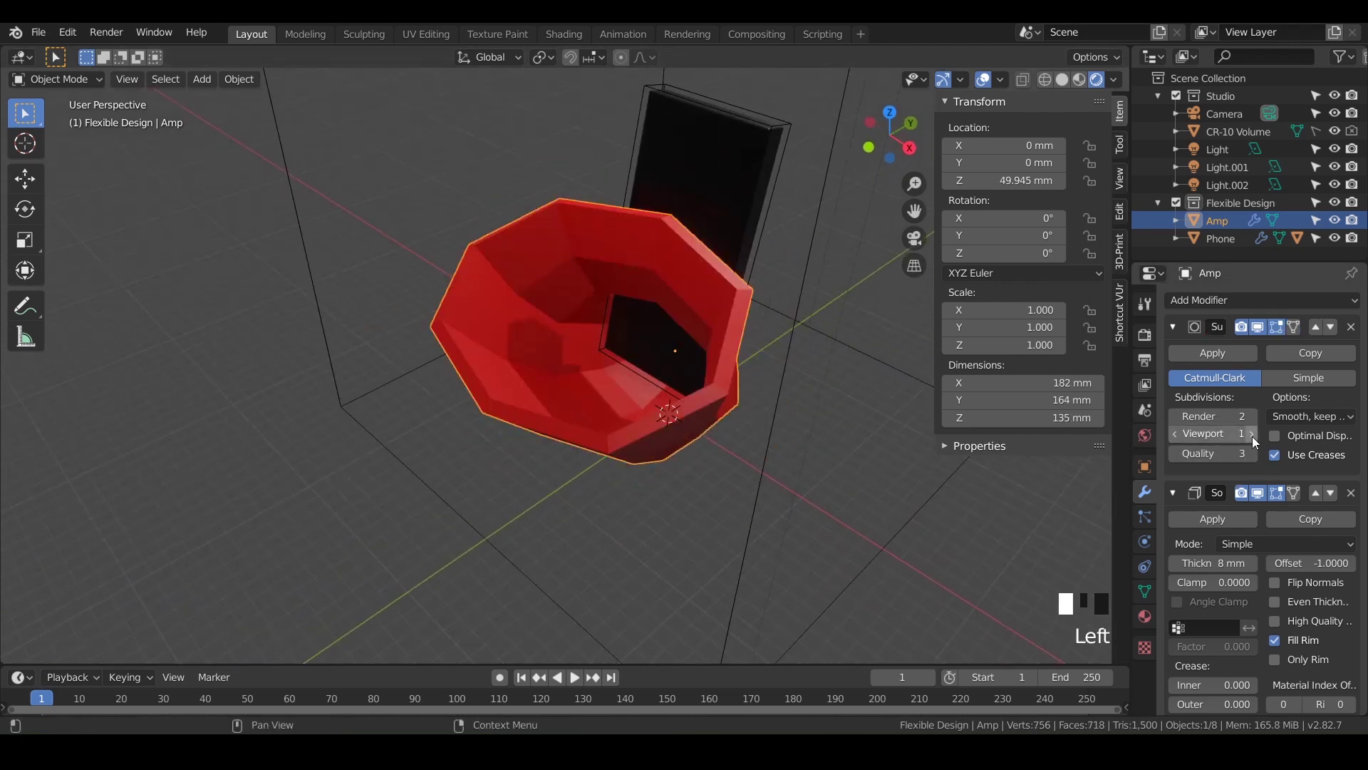
pyautogui.click(1252, 434)
pyautogui.click(1252, 434)
pyautogui.click(1252, 434)
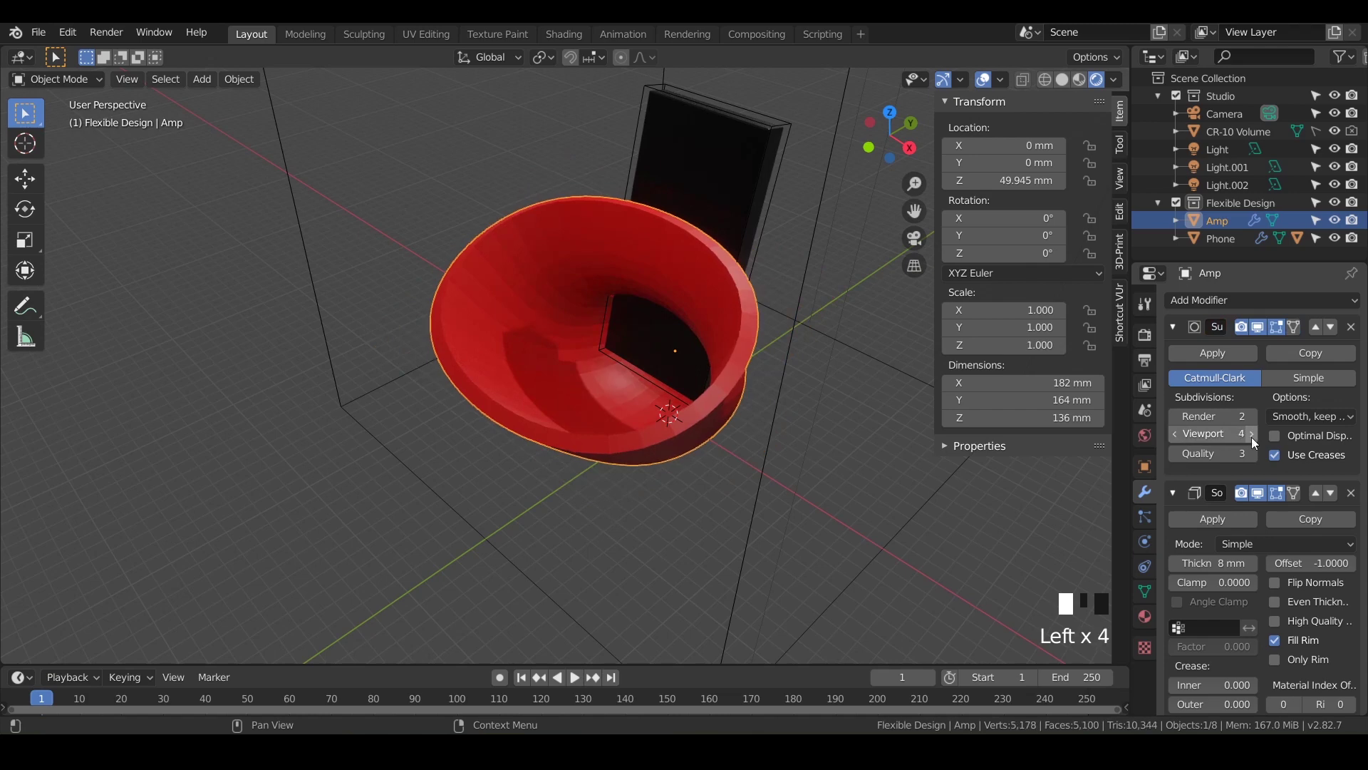
pyautogui.click(1252, 434)
pyautogui.click(1252, 434)
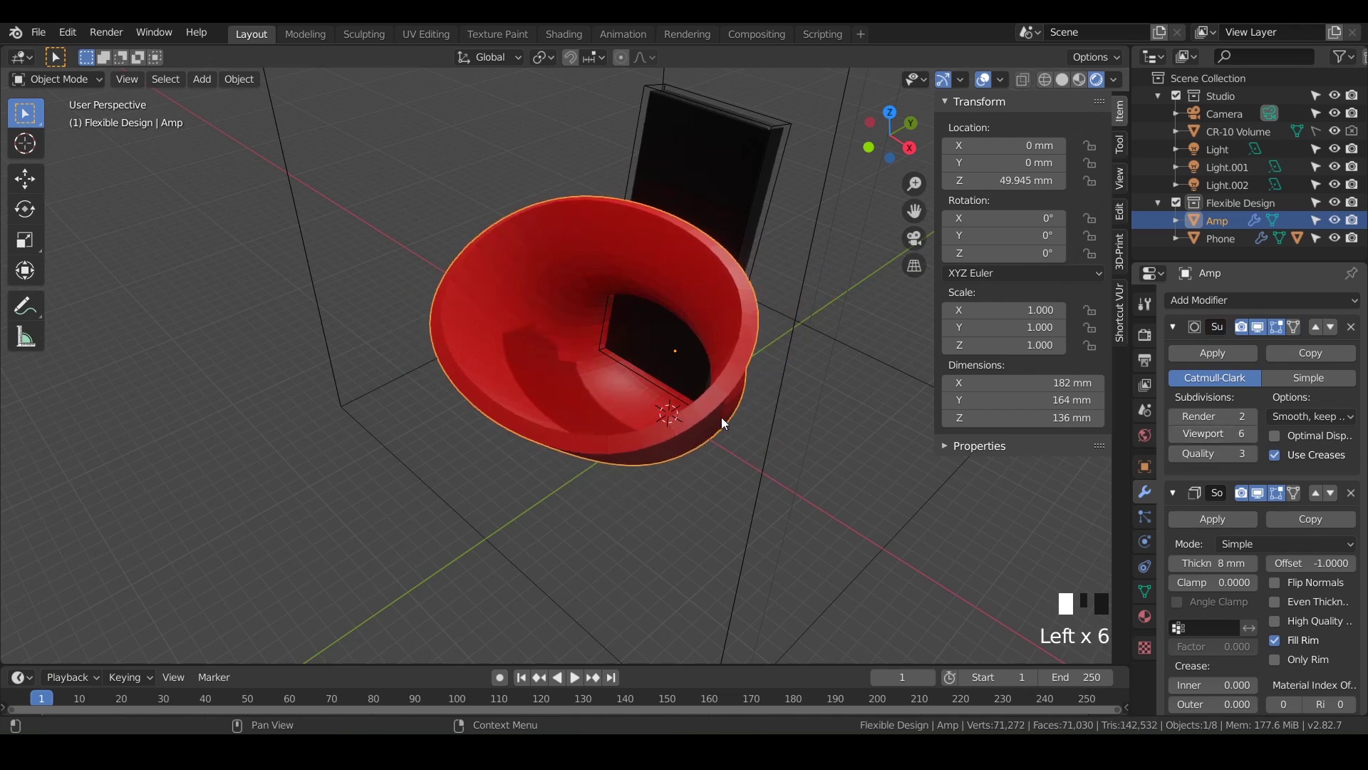
pyautogui.moveTo(758, 438); pyautogui.dragTo(675, 392, button='middle')
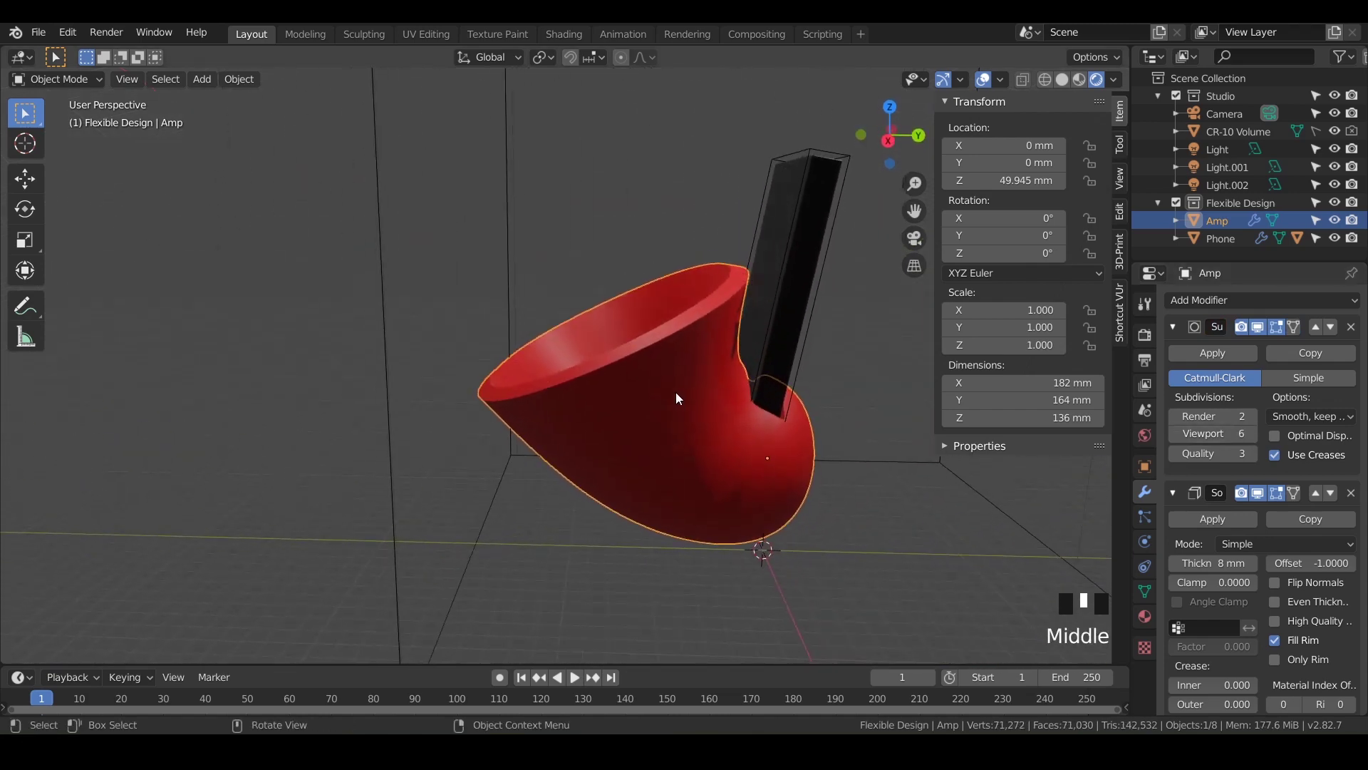
# Step: Disable the Amp's Subdivision Surface modifier in the viewport and add a Multiresolution modifier placed first in the stack
pyautogui.click(1256, 326)
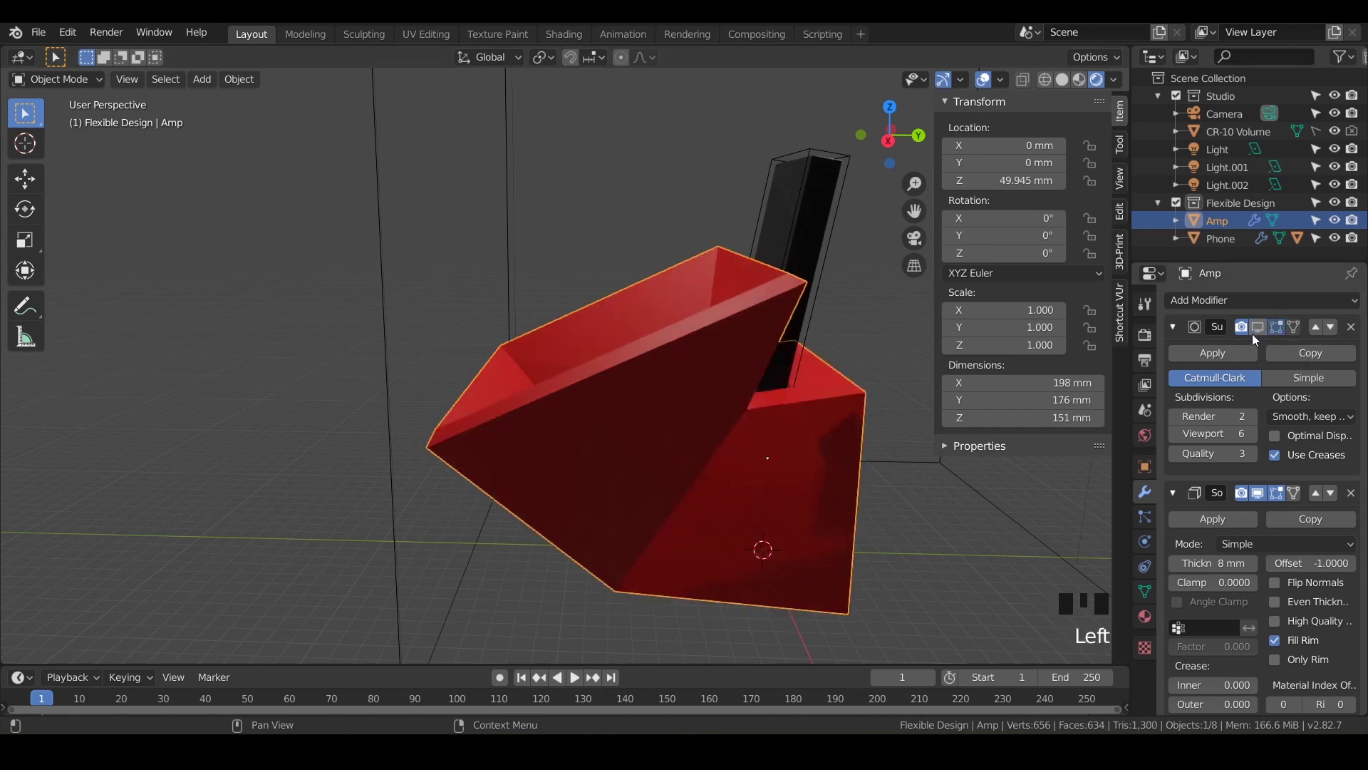
pyautogui.click(1237, 302)
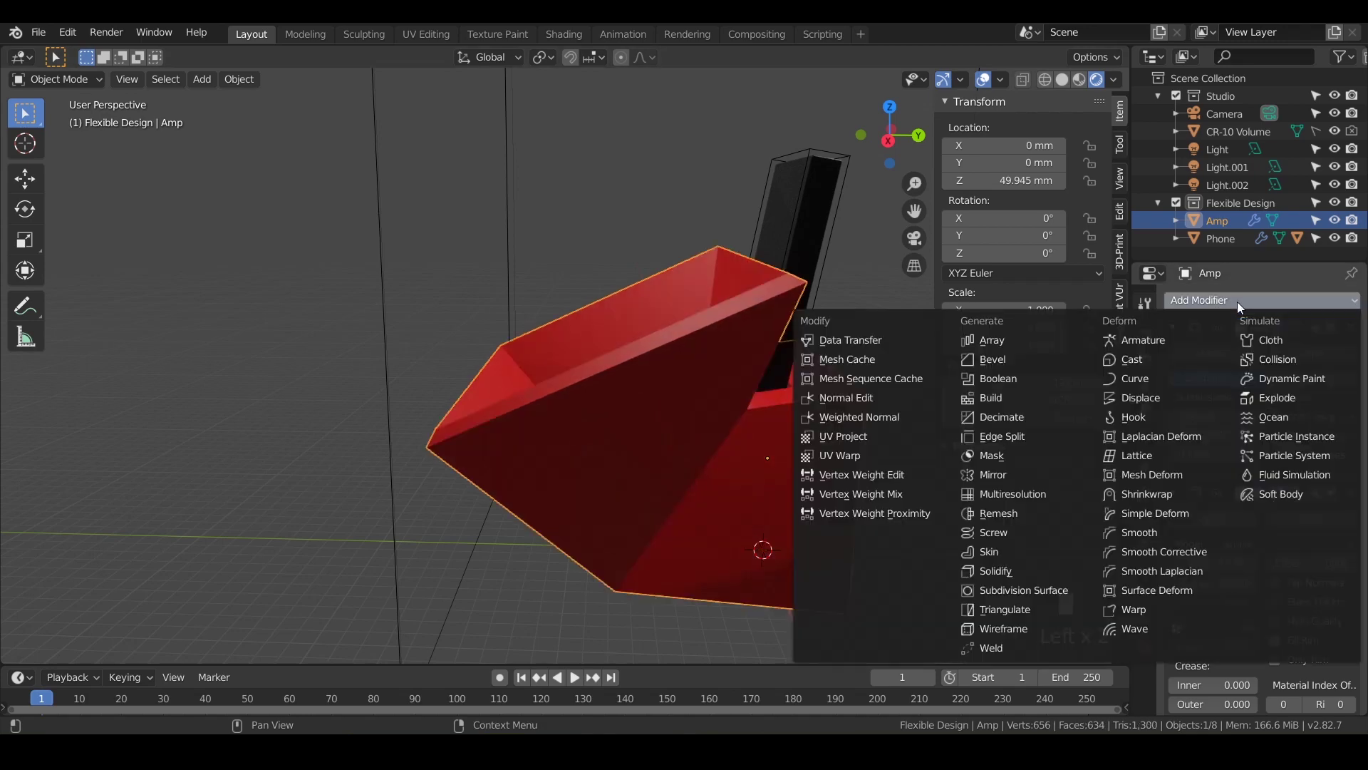
pyautogui.click(1013, 493)
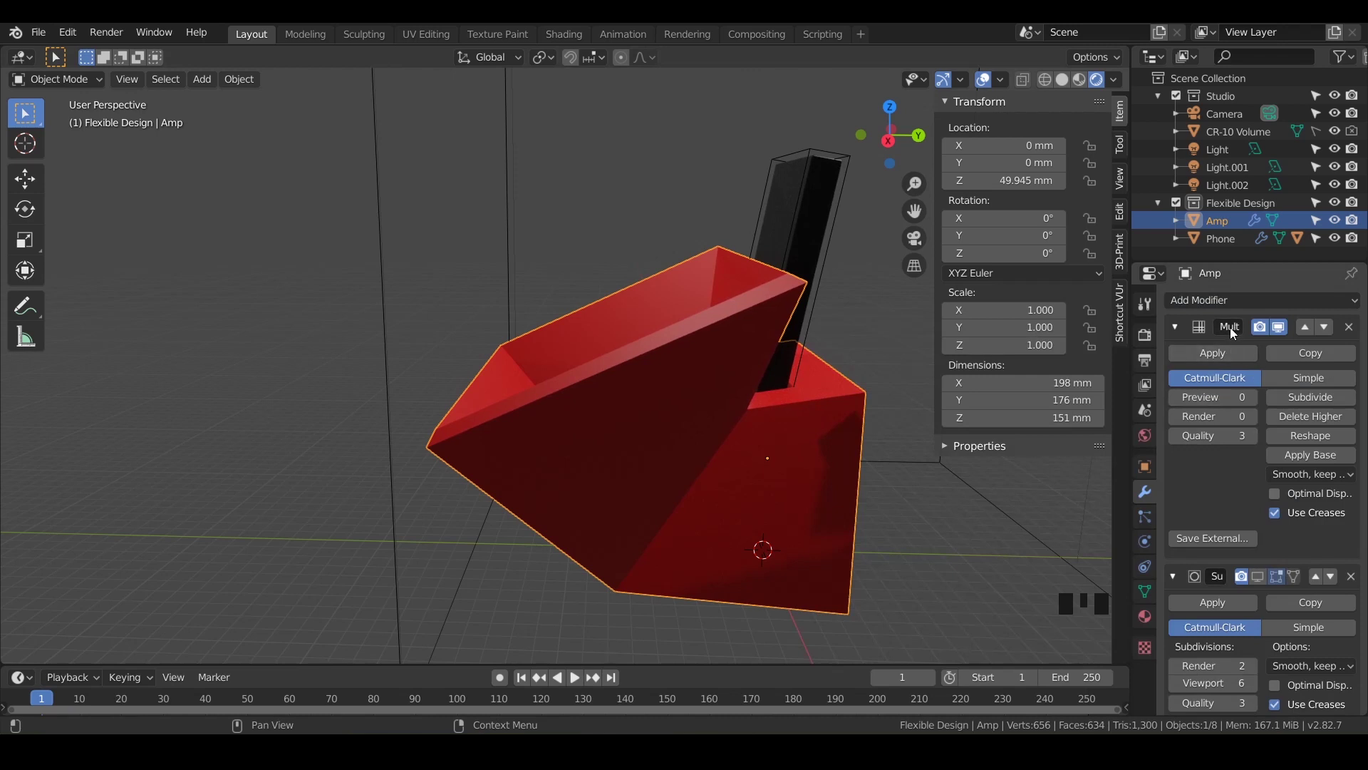
pyautogui.moveTo(702, 454); pyautogui.dragTo(755, 453, button='middle')
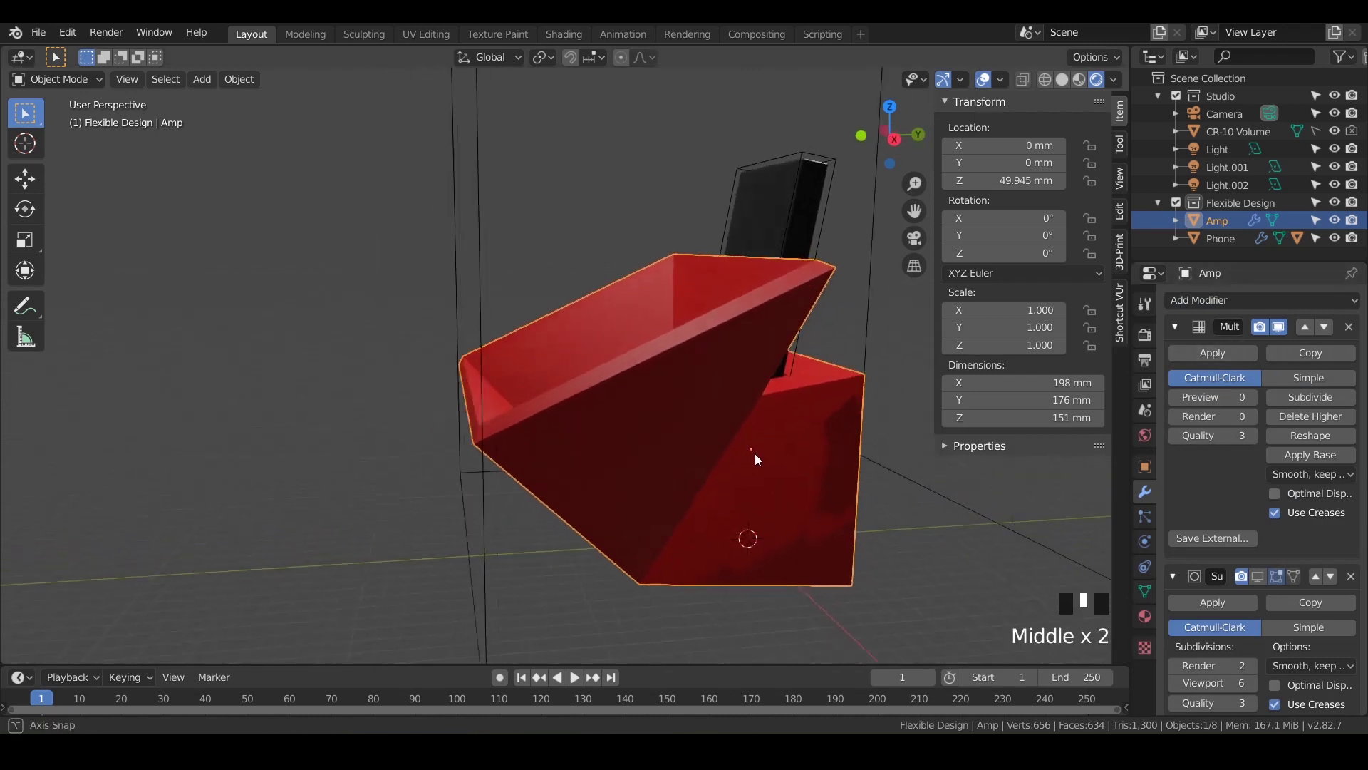
pyautogui.keyDown('shift'); pyautogui.moveTo(913, 392); pyautogui.dragTo(959, 386, button='middle'); pyautogui.keyUp('shift')
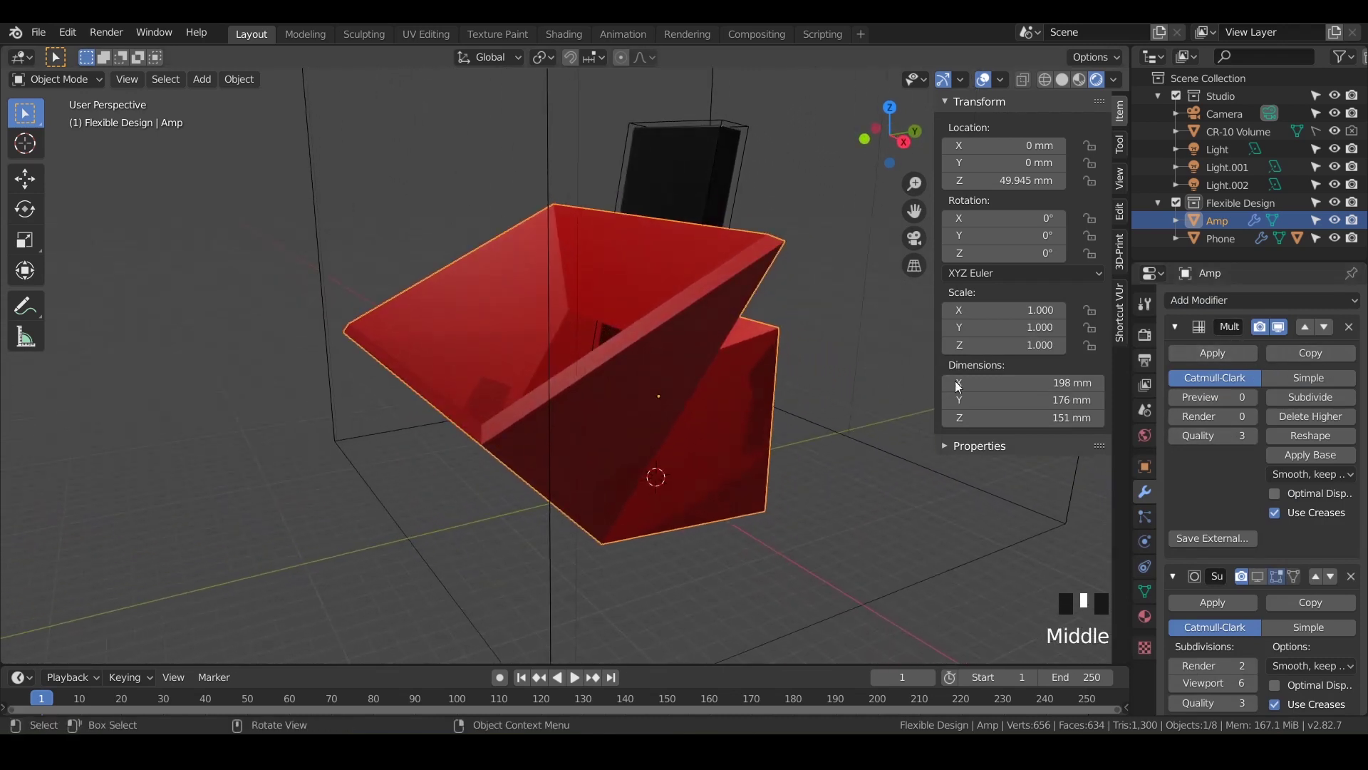
# Step: Subdivide the Amp's Multiresolution modifier six times, up to level 6
pyautogui.click(1294, 396)
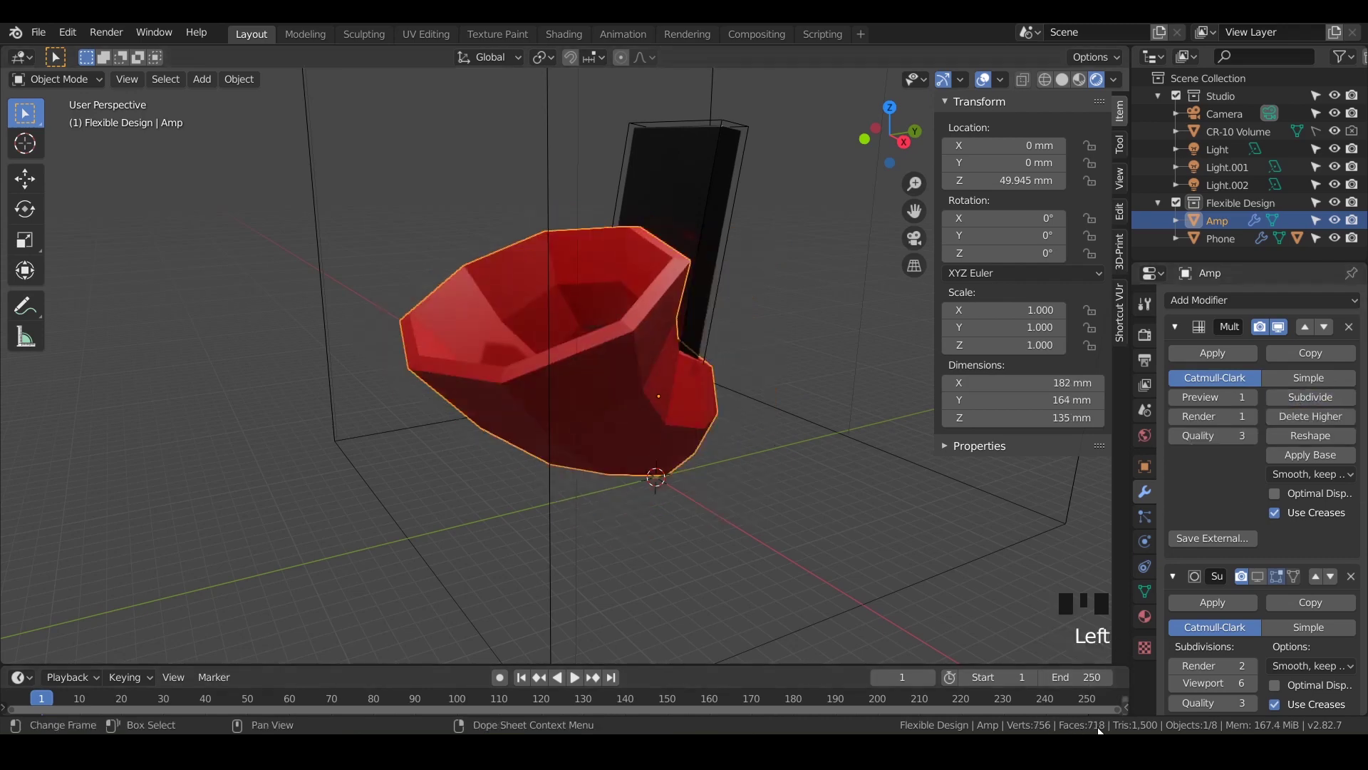
pyautogui.click(1306, 401)
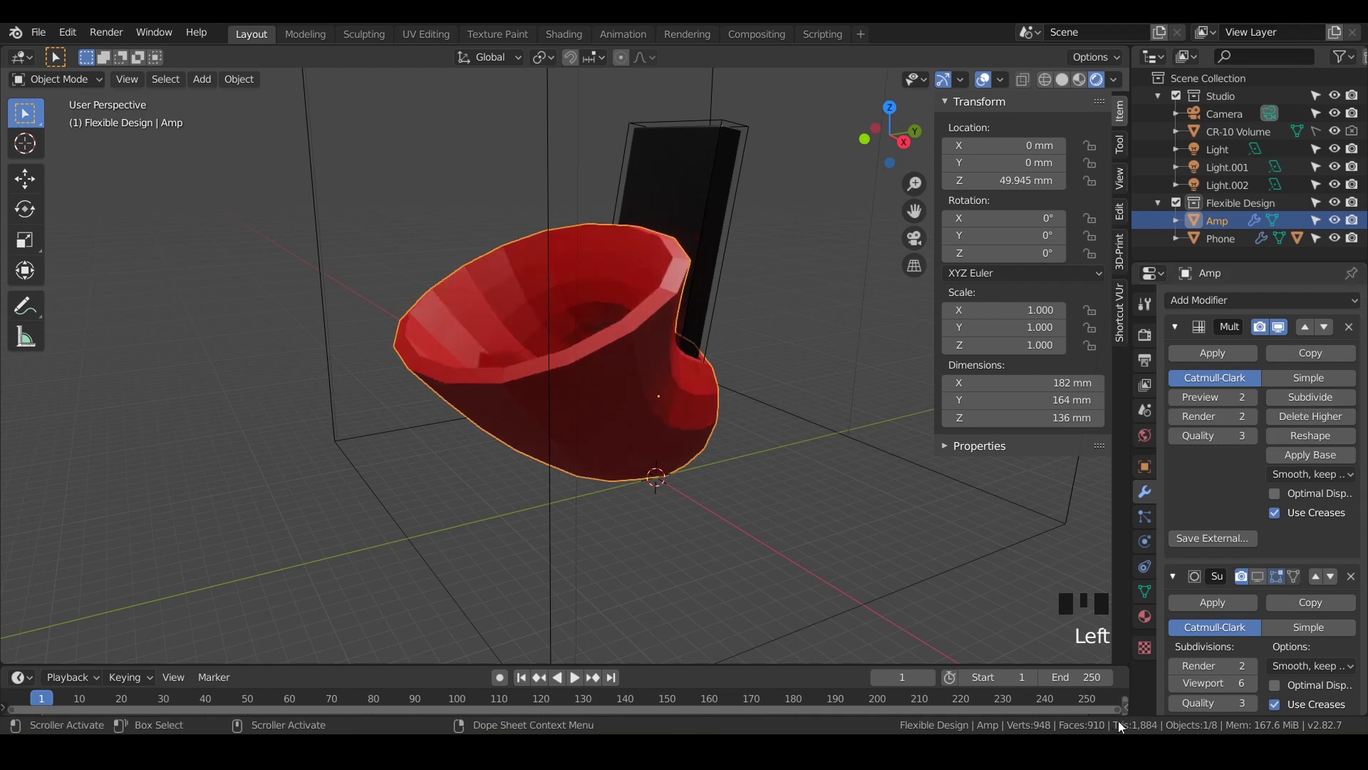
pyautogui.click(1311, 396)
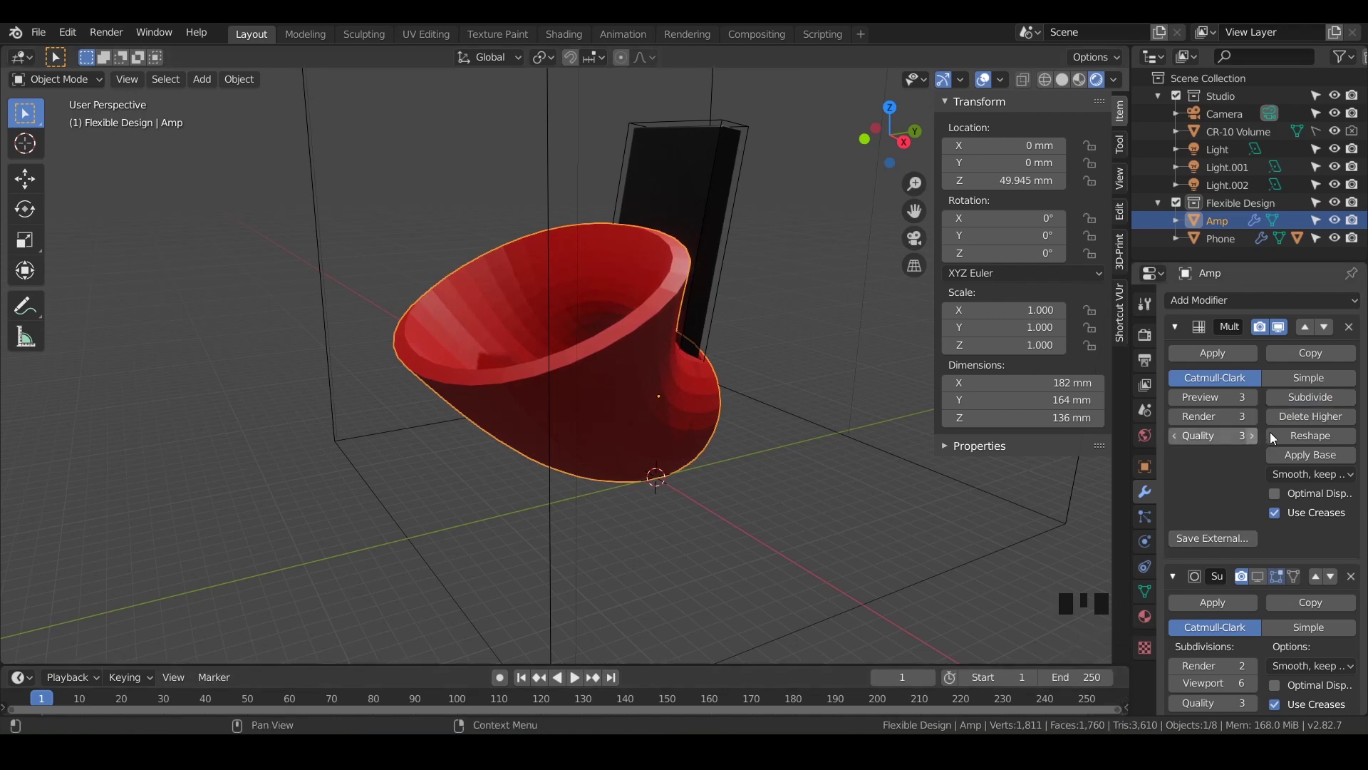
pyautogui.click(1321, 392)
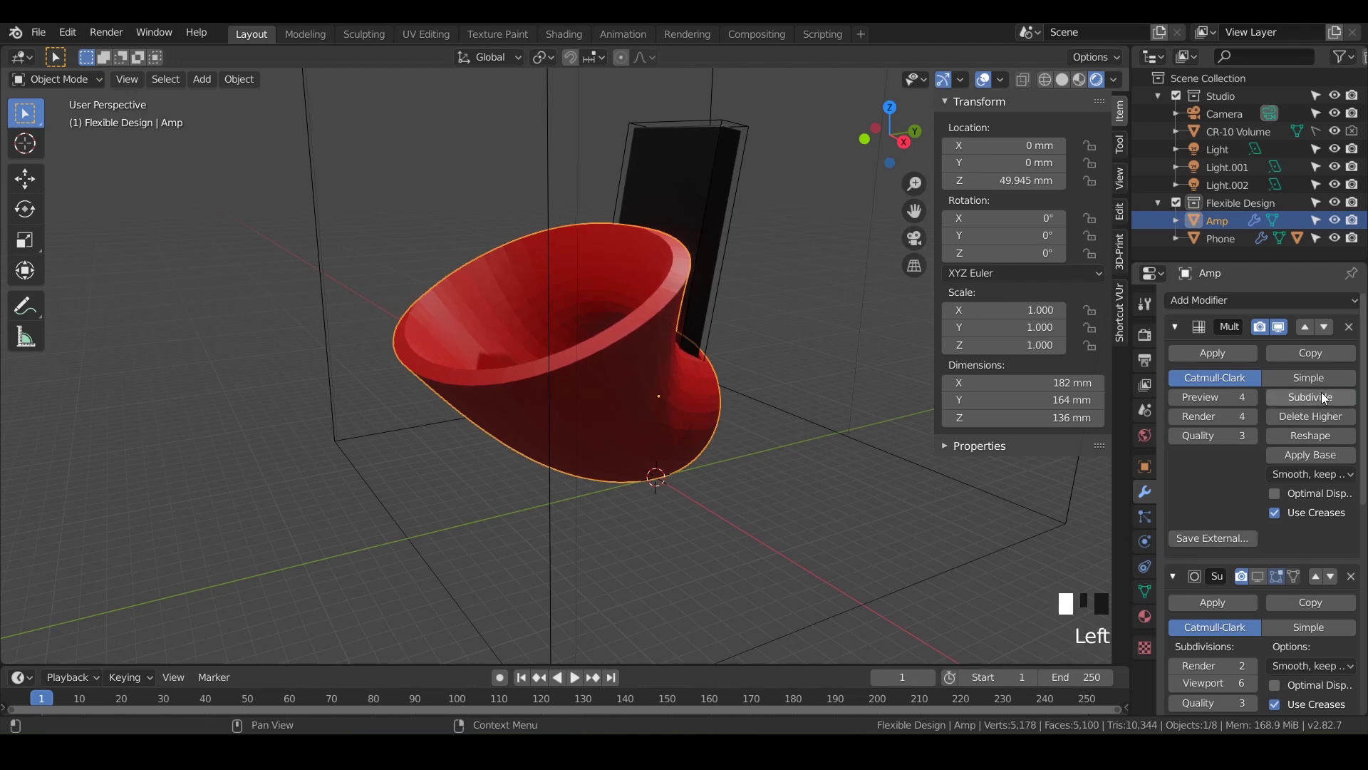
pyautogui.click(1319, 394)
pyautogui.click(1318, 398)
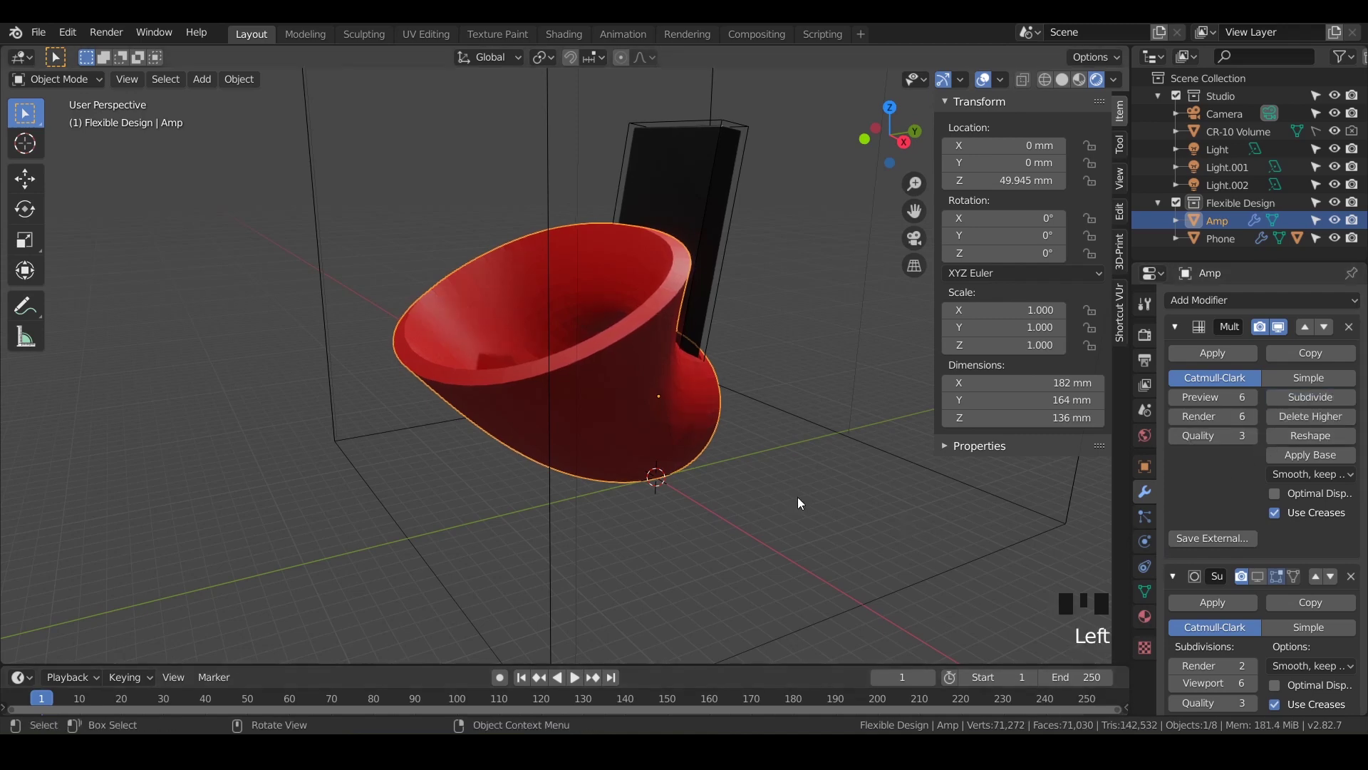
# Step: Show the wireframe overlay and examine the mesh density on the Amp's surface up close
pyautogui.moveTo(670, 436); pyautogui.dragTo(598, 424, button='middle')
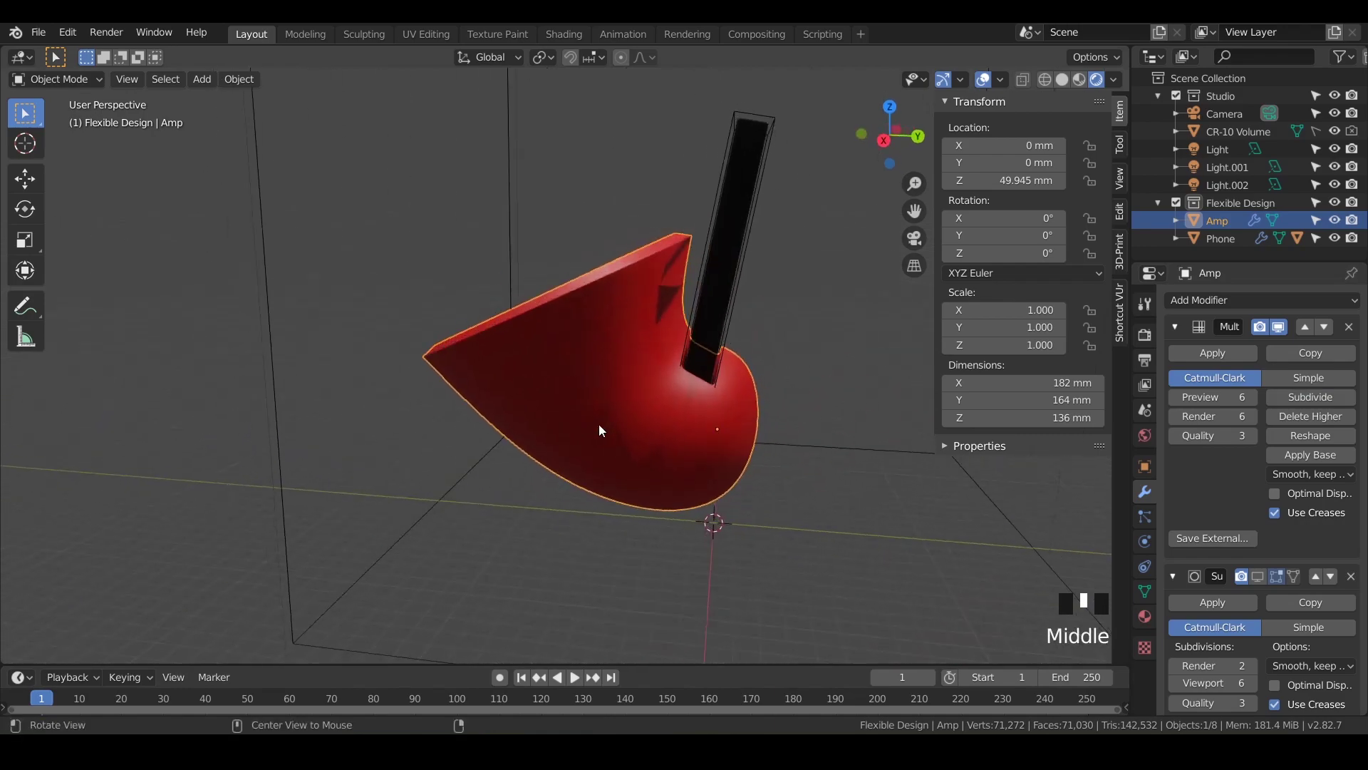
pyautogui.click(999, 80)
pyautogui.click(891, 374)
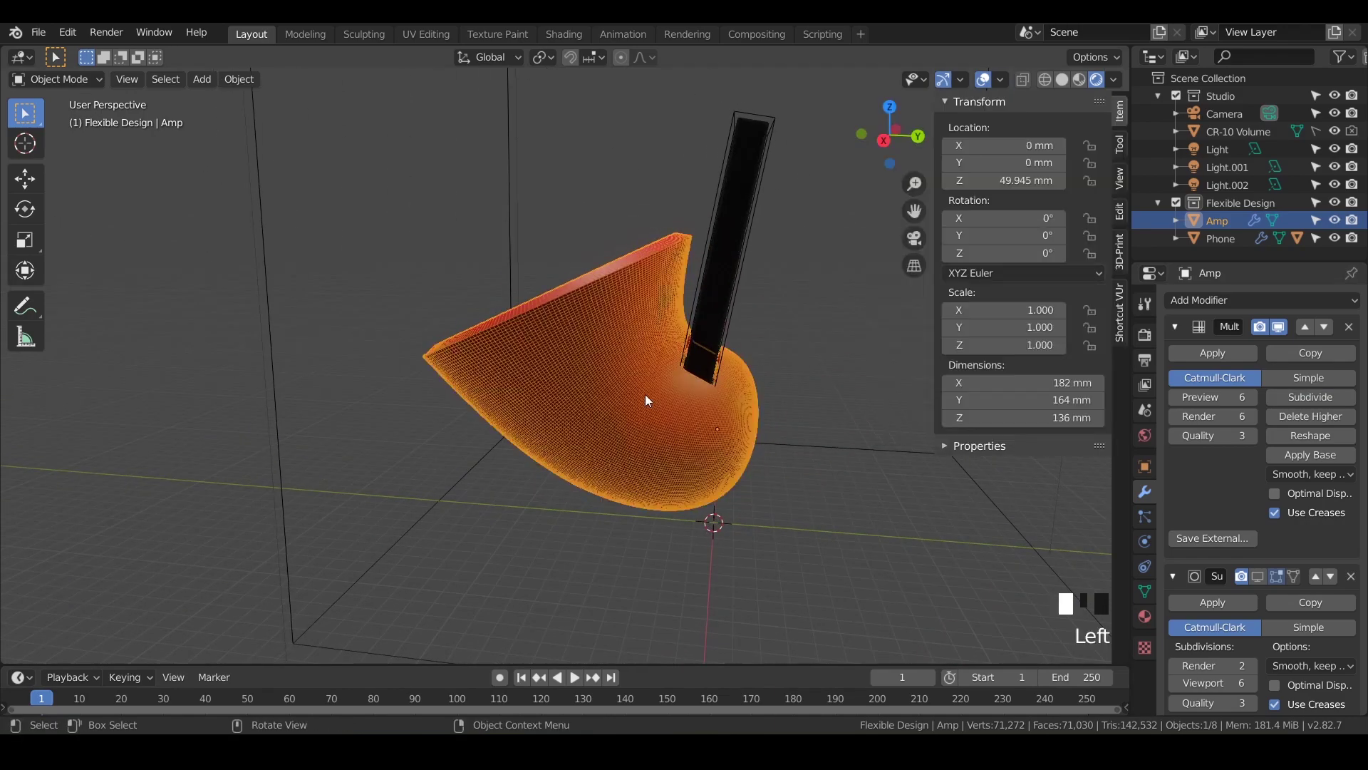
pyautogui.scroll(6, 644, 395)
pyautogui.scroll(-3, 645, 396)
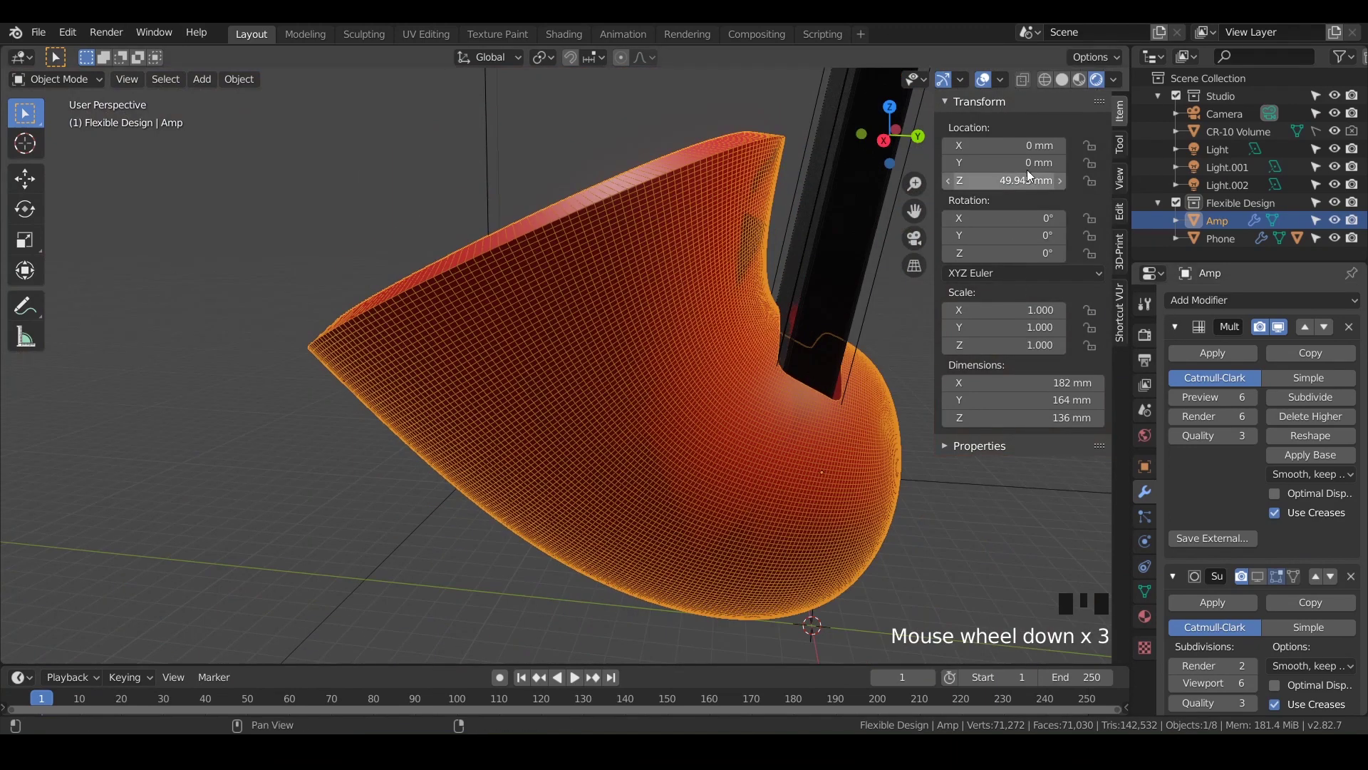
# Step: Switch the Amp to Sculpt Mode and turn off the wireframe overlay
pyautogui.click(93, 81)
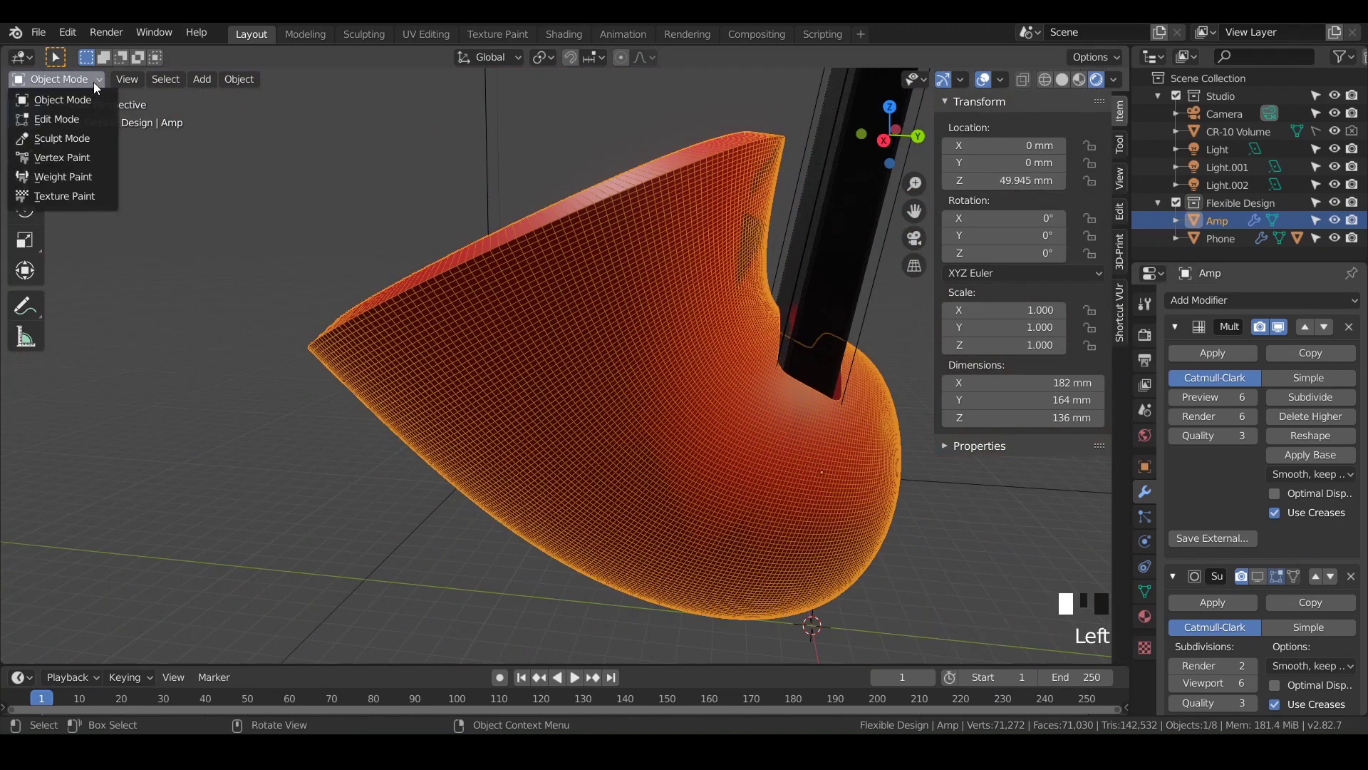
pyautogui.click(74, 137)
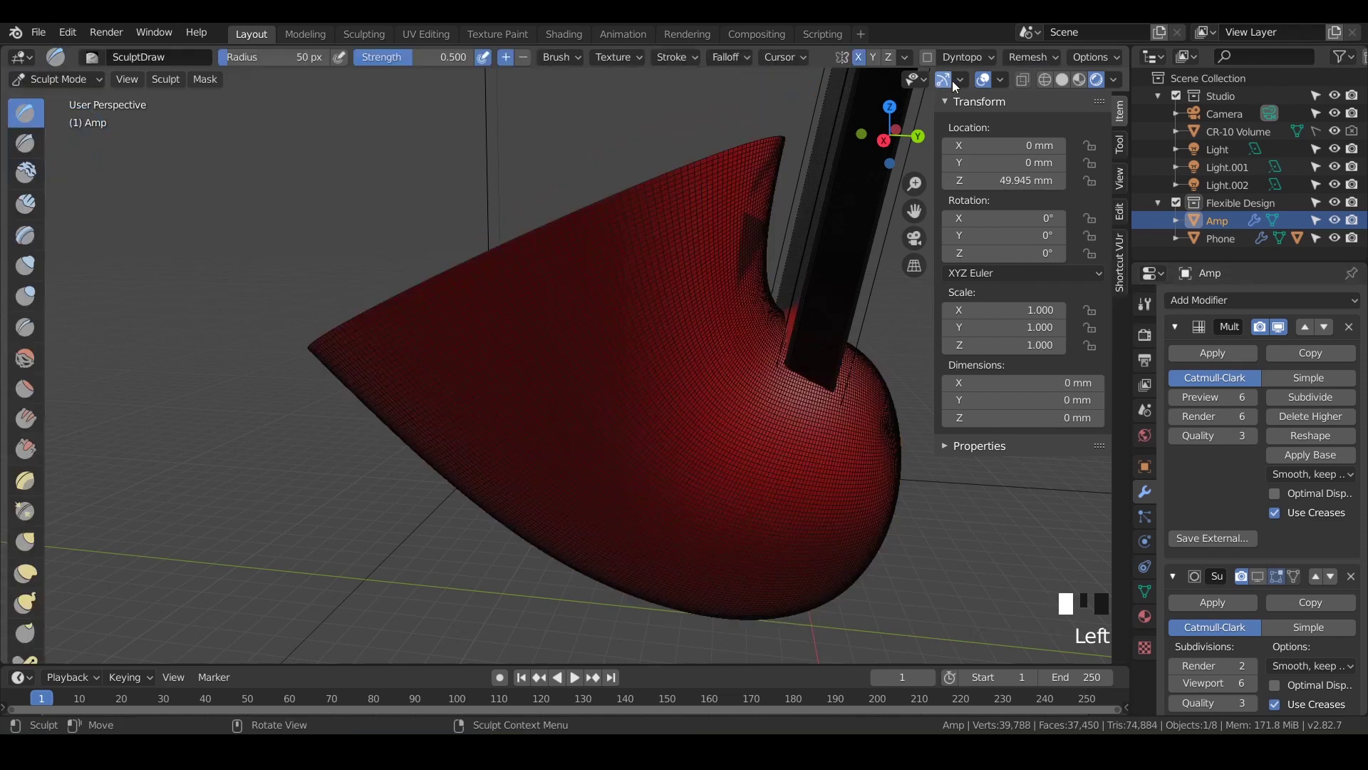
pyautogui.click(1002, 80)
pyautogui.click(892, 376)
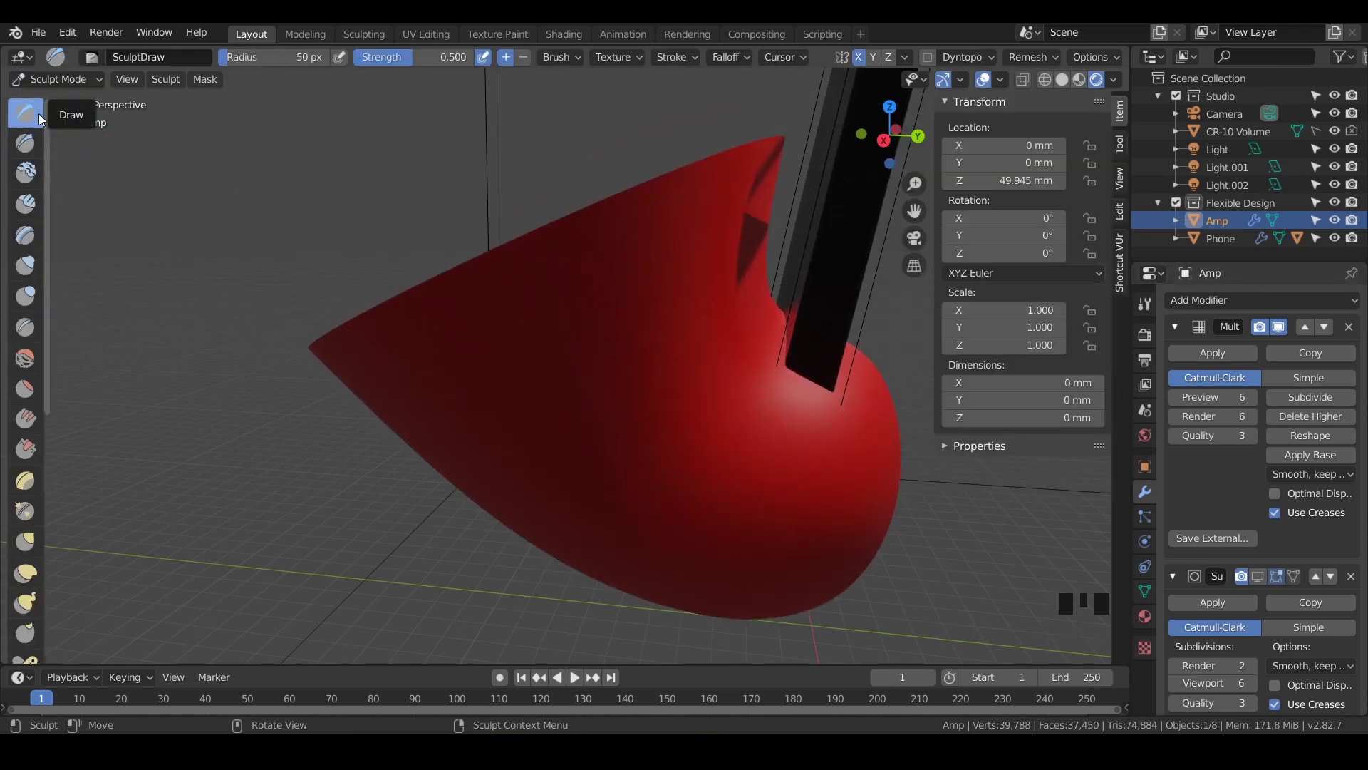
# Step: Set the Draw brush radius to 81 px and sculpt raised ridges along the Amp's side from the rear bulge up toward the rim
pyautogui.scroll(-2, 711, 376)
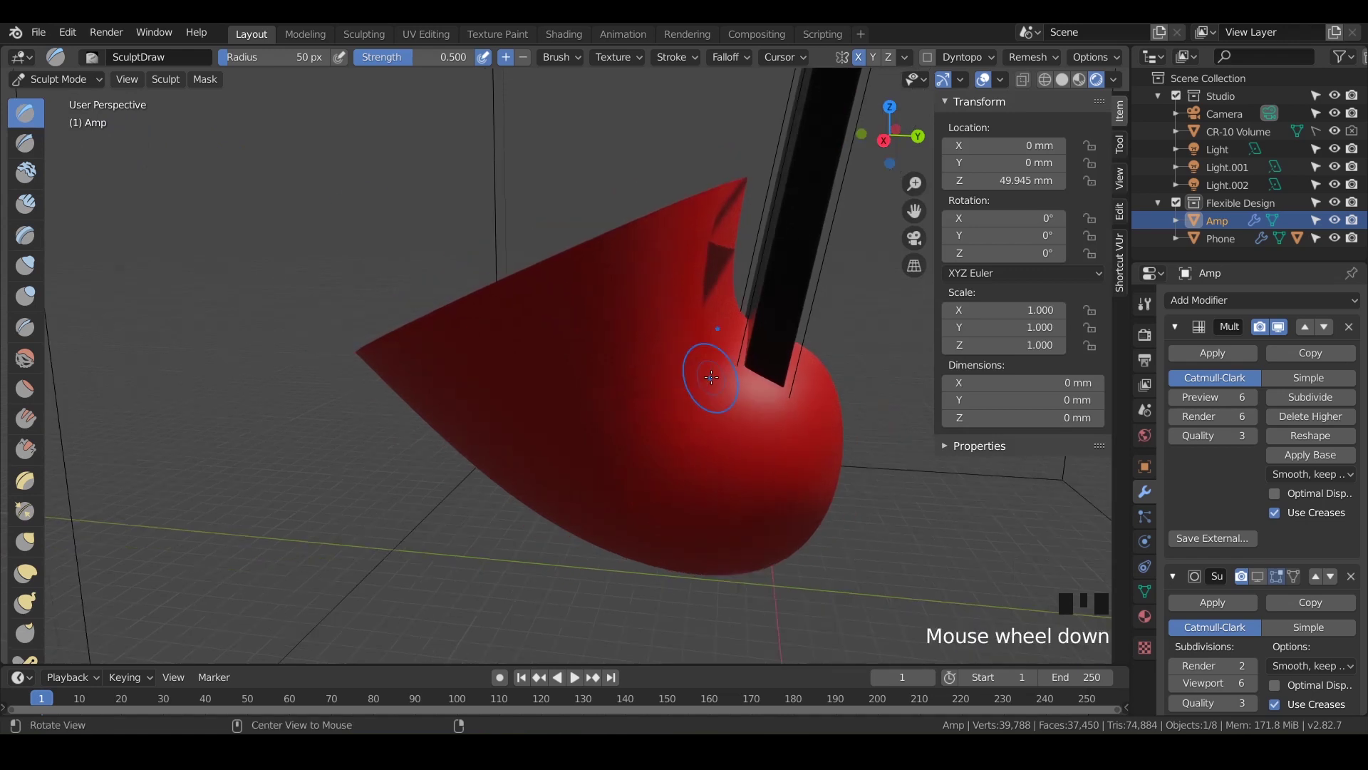
pyautogui.moveTo(711, 376); pyautogui.dragTo(687, 367, button='middle')
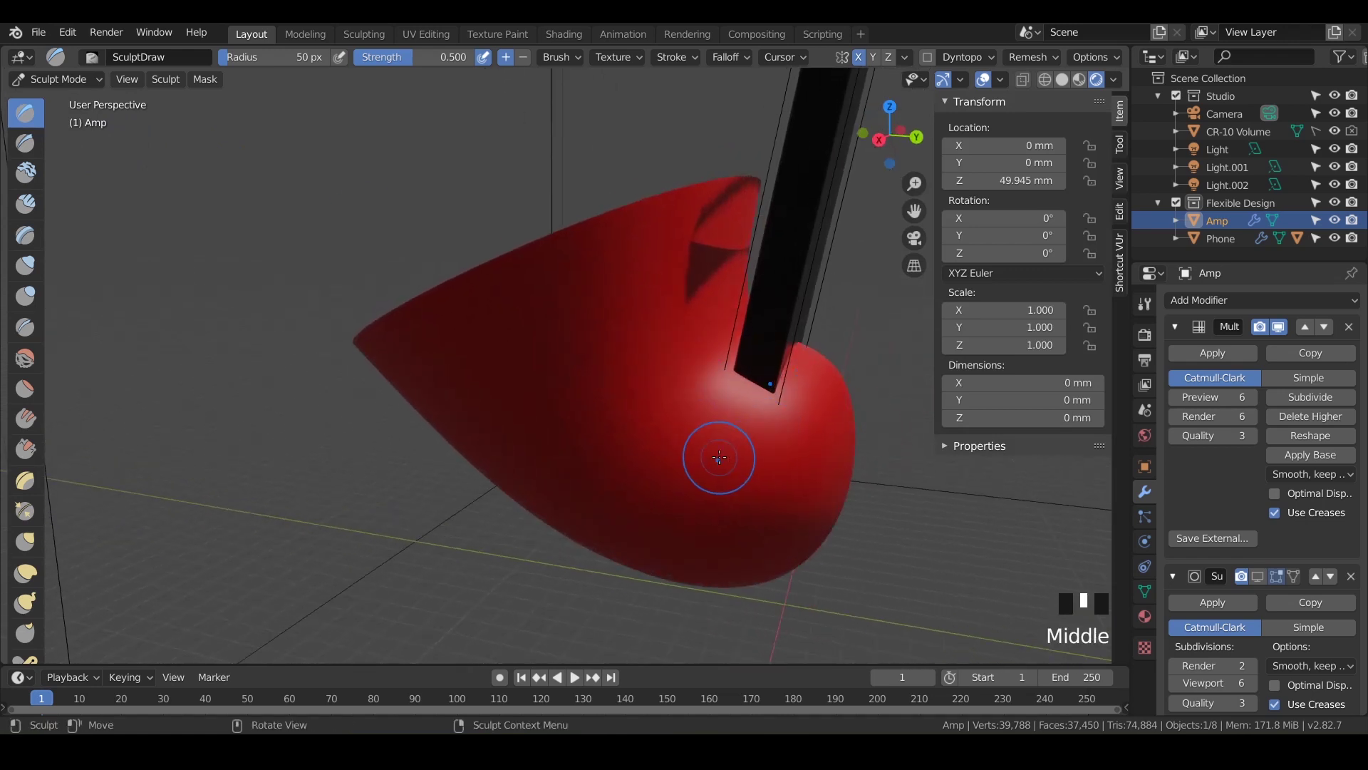
pyautogui.press('f')
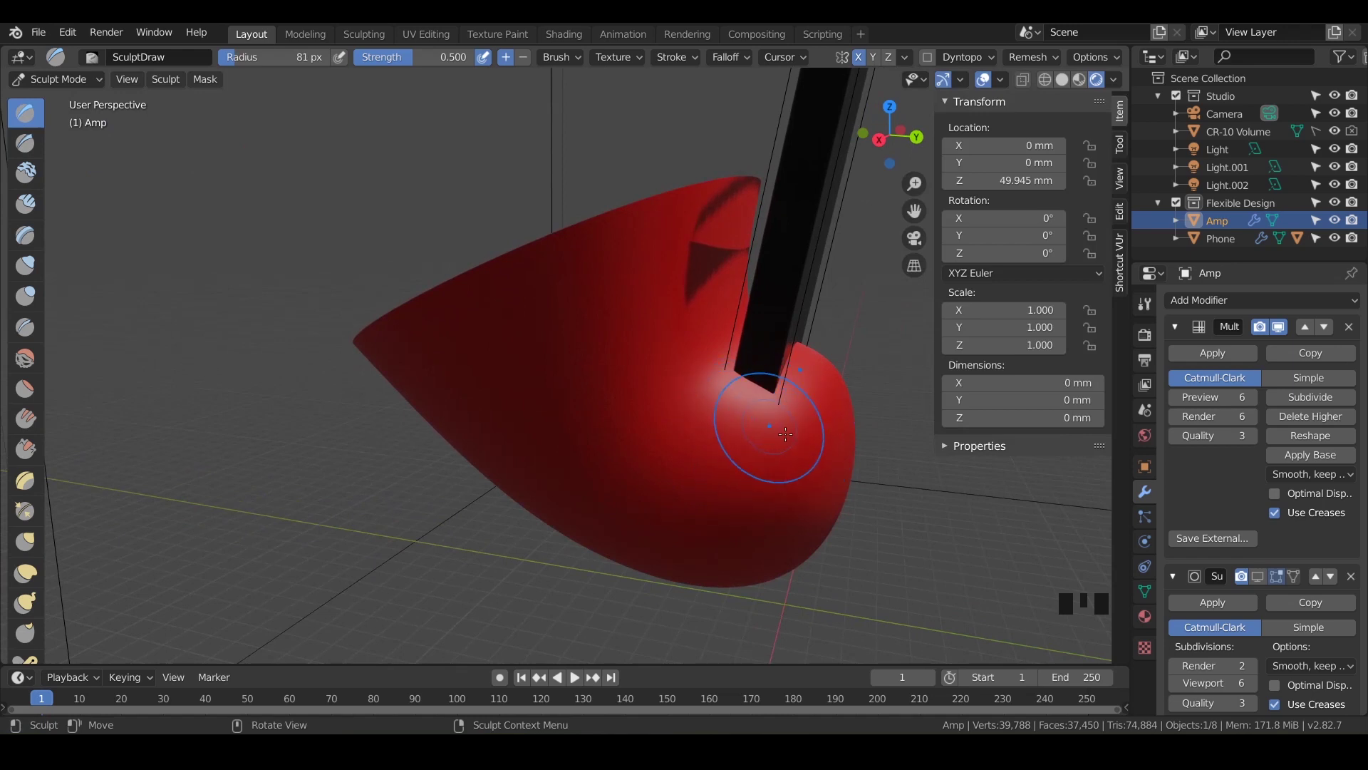
pyautogui.hotkey('ctrl', 'z')
pyautogui.moveTo(850, 470)
pyautogui.mouseDown()
pyautogui.moveTo(592, 306)
pyautogui.moveTo(553, 254)
pyautogui.mouseUp()
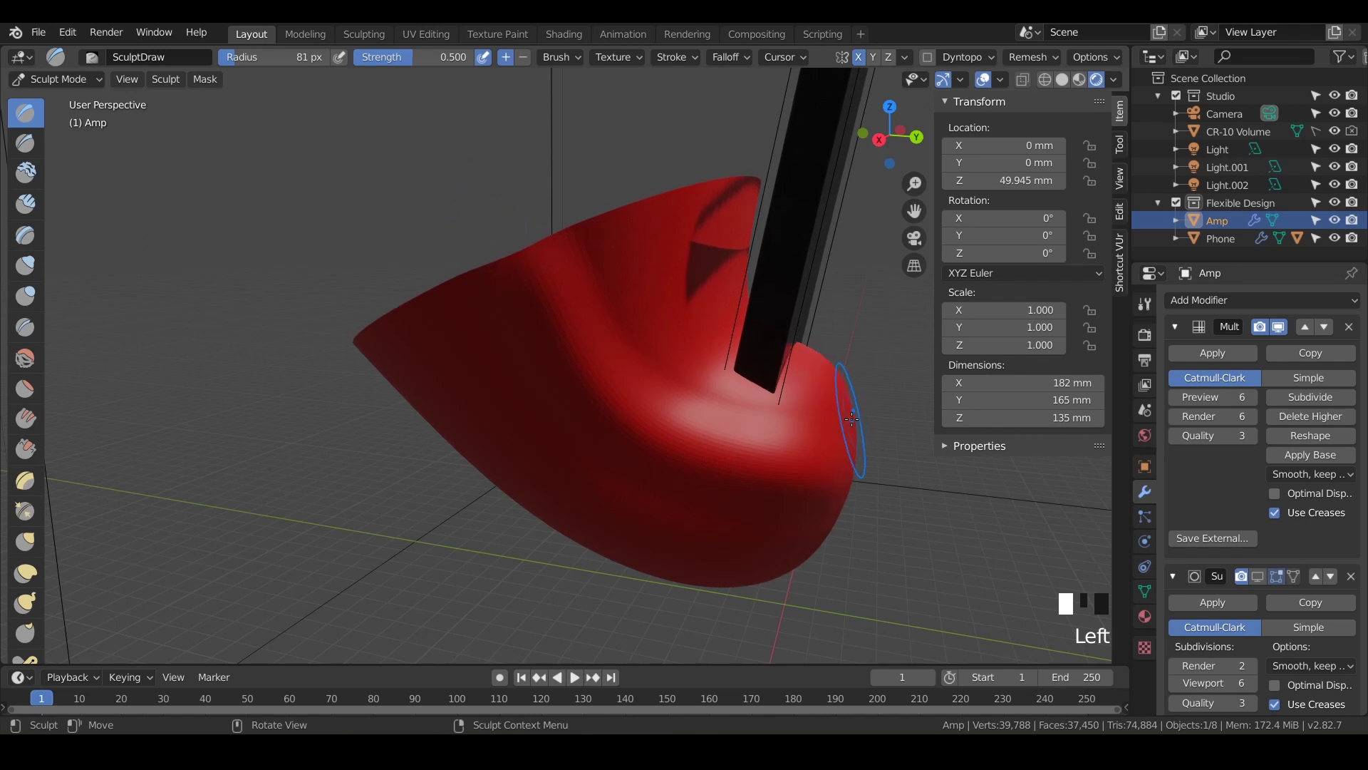
pyautogui.moveTo(852, 419)
pyautogui.mouseDown()
pyautogui.moveTo(777, 413)
pyautogui.moveTo(592, 314)
pyautogui.moveTo(545, 267)
pyautogui.mouseUp()
pyautogui.hotkey('ctrl', 'z')
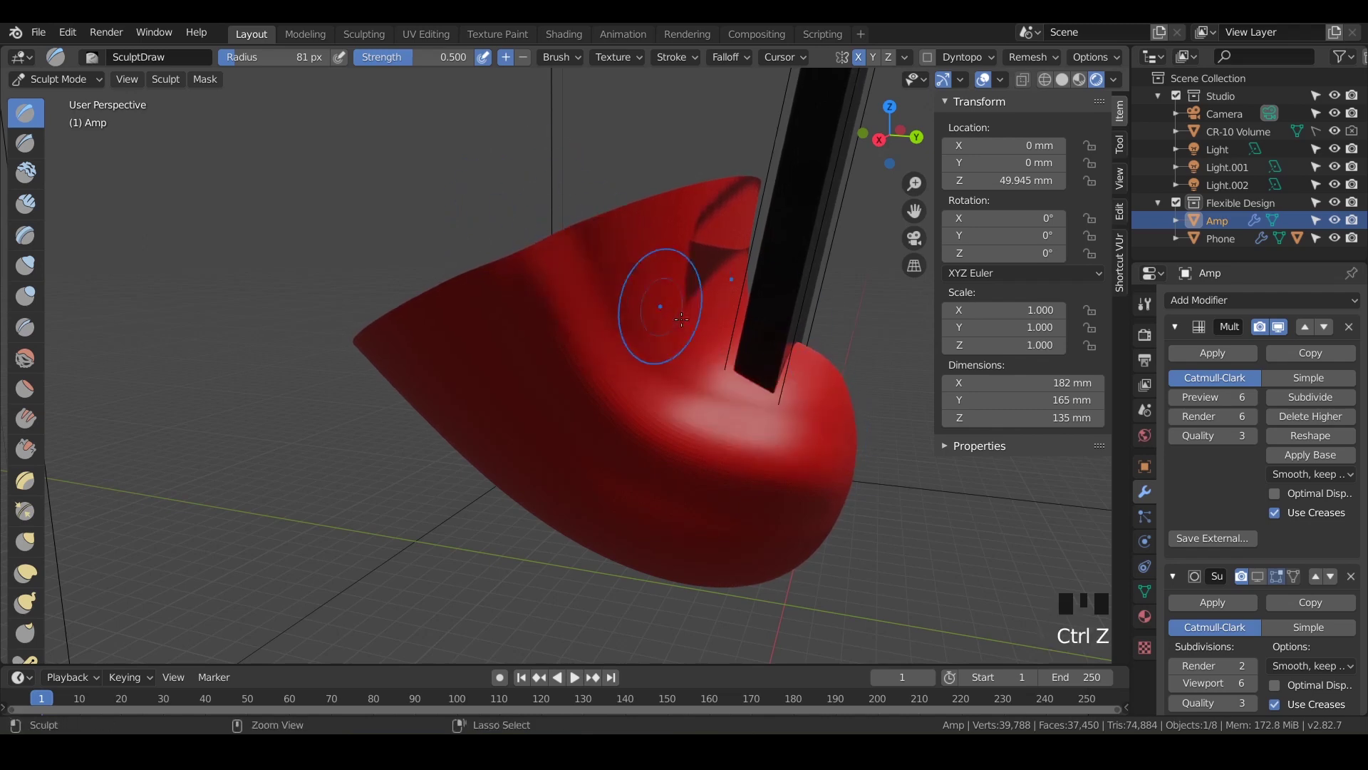
pyautogui.moveTo(862, 428)
pyautogui.mouseDown()
pyautogui.moveTo(727, 367)
pyautogui.moveTo(620, 289)
pyautogui.moveTo(605, 221)
pyautogui.mouseUp()
# Step: Hide the Phone and sculpt additional Draw strokes across the back of the Amp, then inspect the ridges from both sides
pyautogui.moveTo(691, 253)
pyautogui.mouseDown(button='middle')
pyautogui.moveTo(680, 320)
pyautogui.moveTo(753, 461)
pyautogui.mouseUp(button='middle')
pyautogui.click(1334, 238)
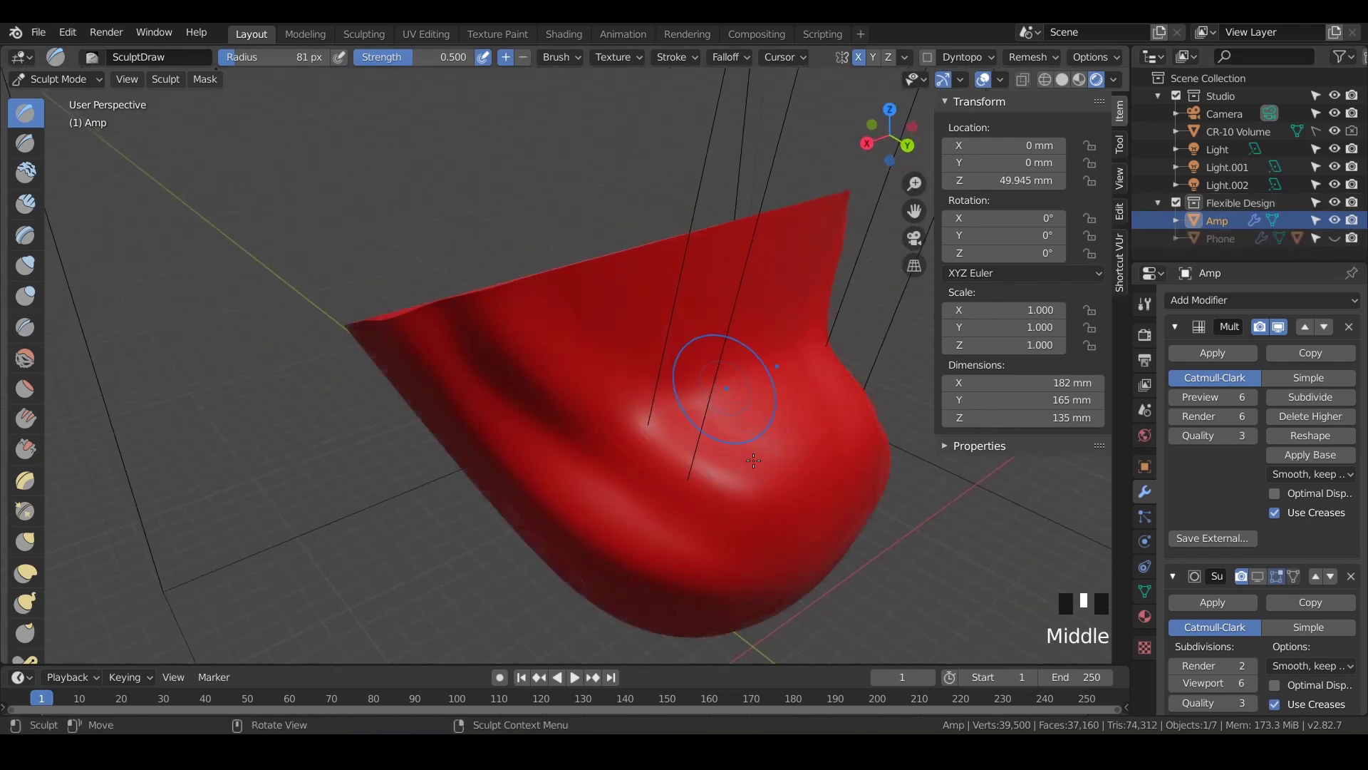
pyautogui.moveTo(823, 552)
pyautogui.mouseDown()
pyautogui.moveTo(848, 449)
pyautogui.moveTo(791, 371)
pyautogui.moveTo(641, 349)
pyautogui.moveTo(625, 281)
pyautogui.mouseUp()
pyautogui.moveTo(626, 281); pyautogui.dragTo(666, 492, button='middle')
pyautogui.moveTo(665, 491); pyautogui.dragTo(659, 356)
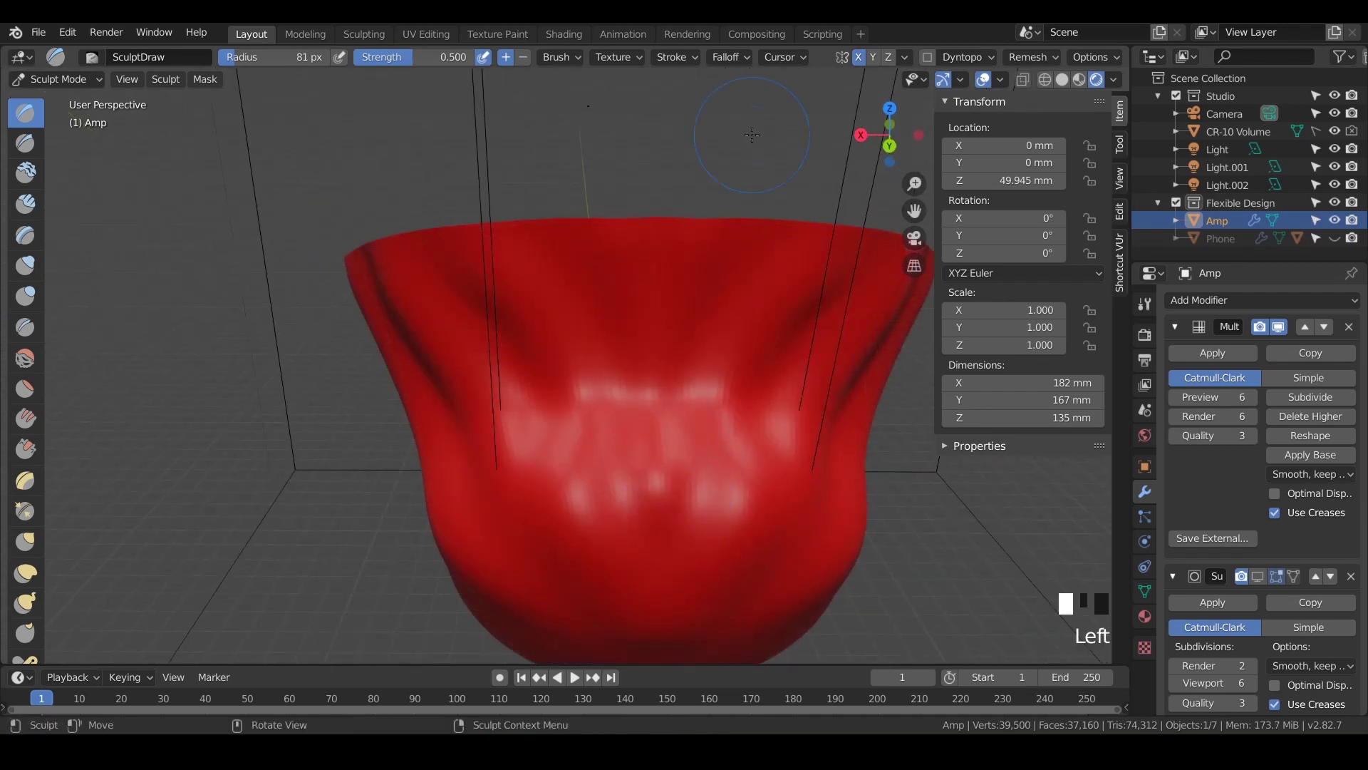
pyautogui.moveTo(602, 365)
pyautogui.mouseDown(button='middle')
pyautogui.moveTo(553, 351)
pyautogui.moveTo(504, 412)
pyautogui.mouseUp(button='middle')
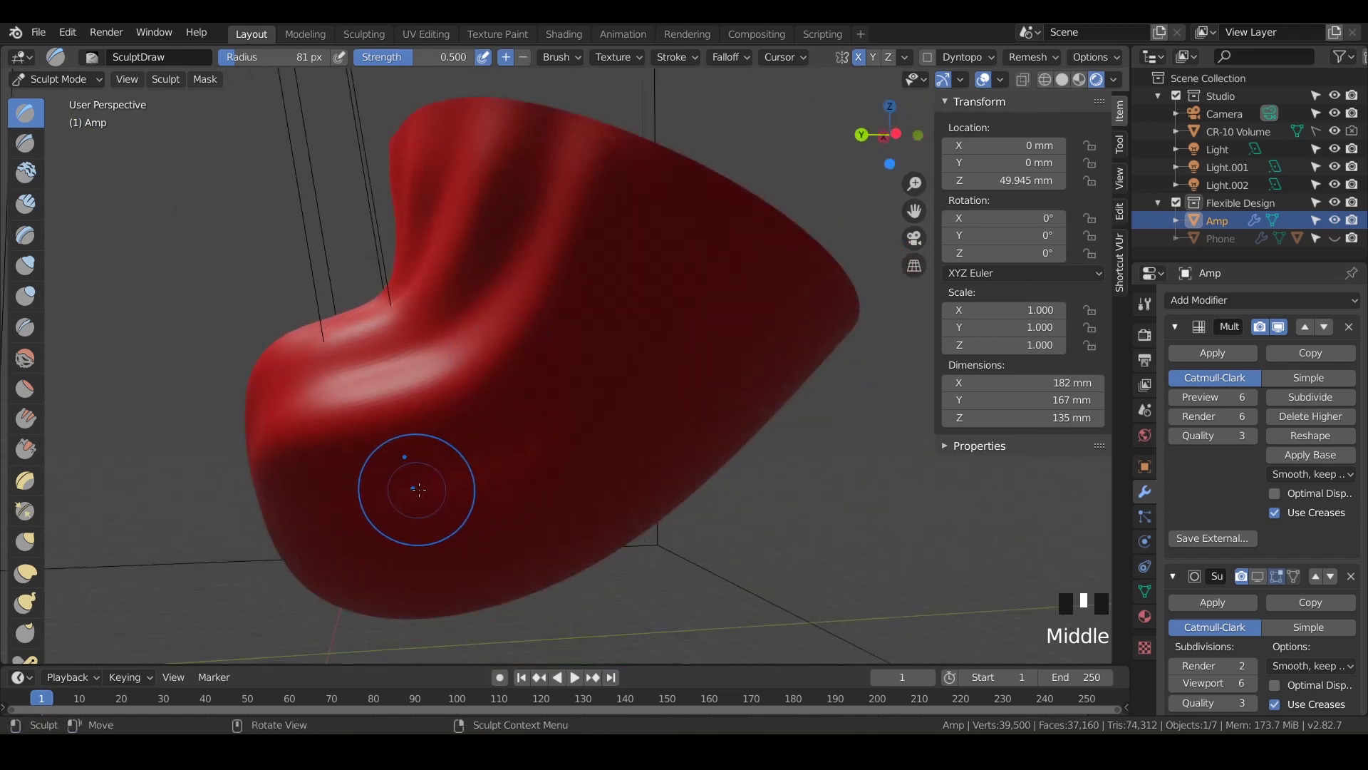
pyautogui.moveTo(413, 483); pyautogui.dragTo(581, 354, button='middle')
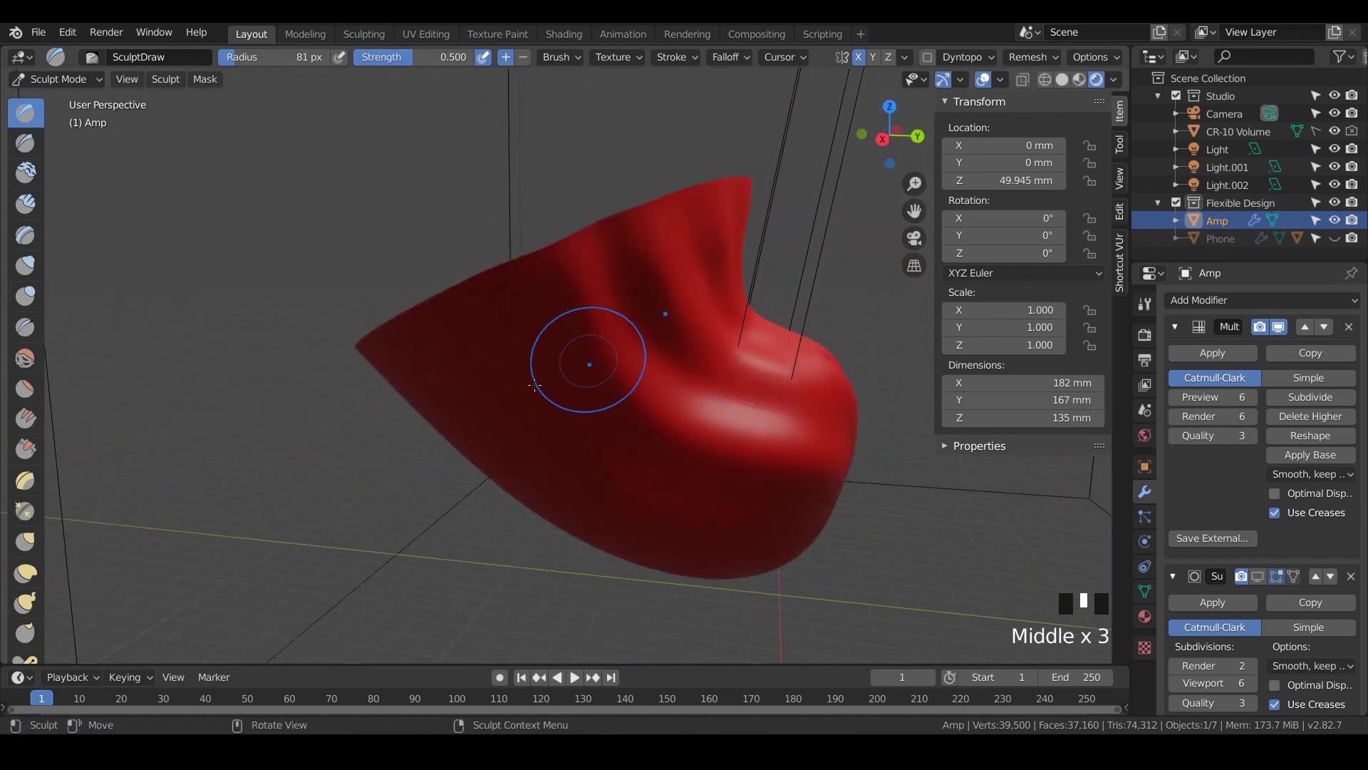
# Step: Switch the viewport to Solid shading with MatCap lighting and choose the rainbow-coloured normals MatCap to reveal the Amp's surface relief
pyautogui.click(1063, 81)
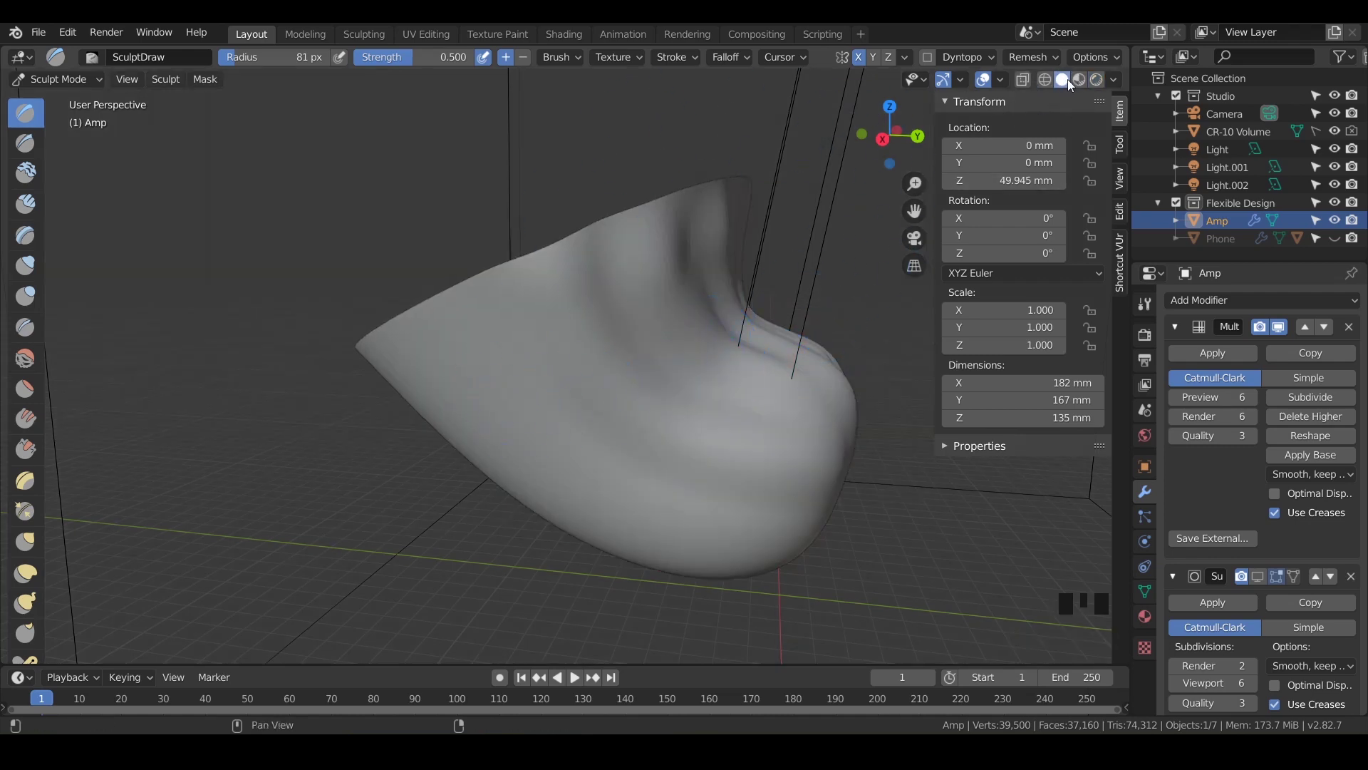
pyautogui.click(1114, 79)
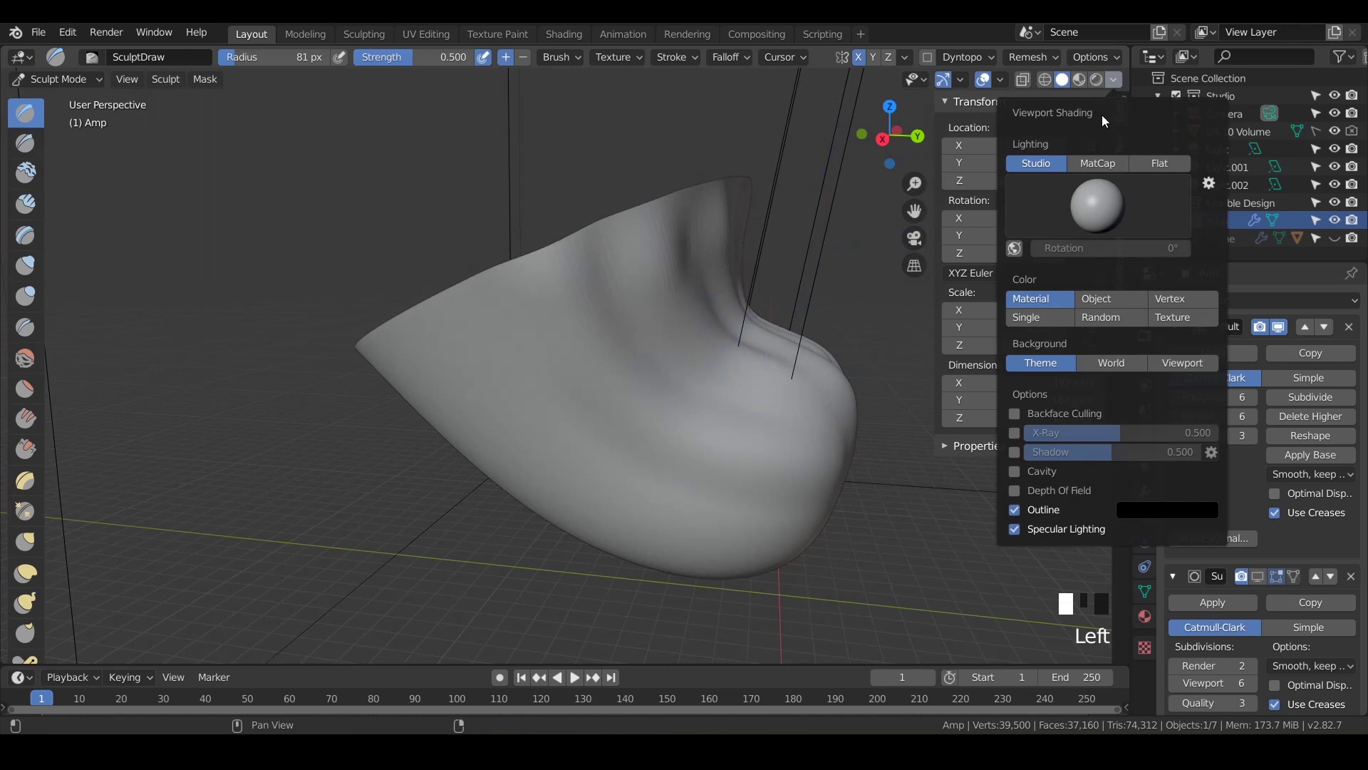
pyautogui.click(1093, 162)
pyautogui.click(1094, 214)
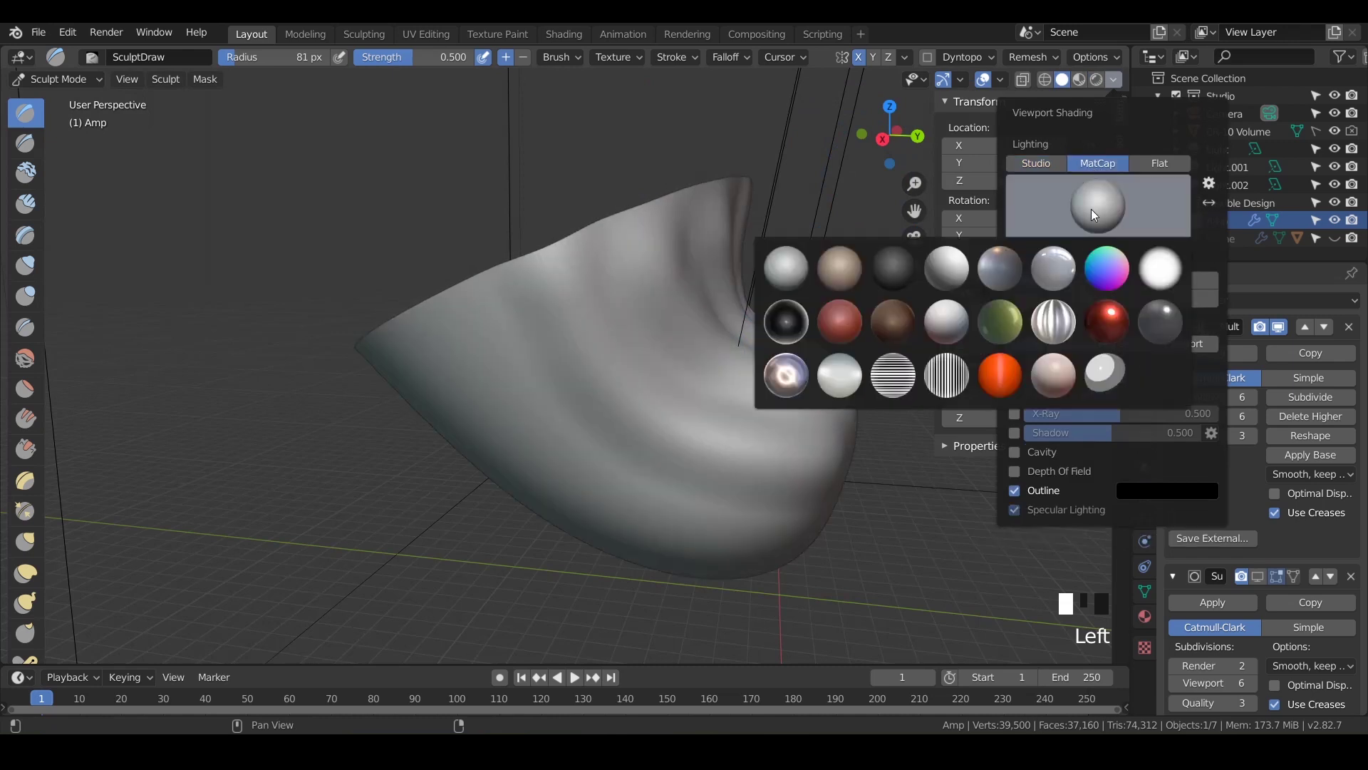
pyautogui.click(1114, 280)
pyautogui.moveTo(559, 437); pyautogui.dragTo(631, 479, button='middle')
pyautogui.moveTo(757, 482); pyautogui.dragTo(794, 419, button='middle')
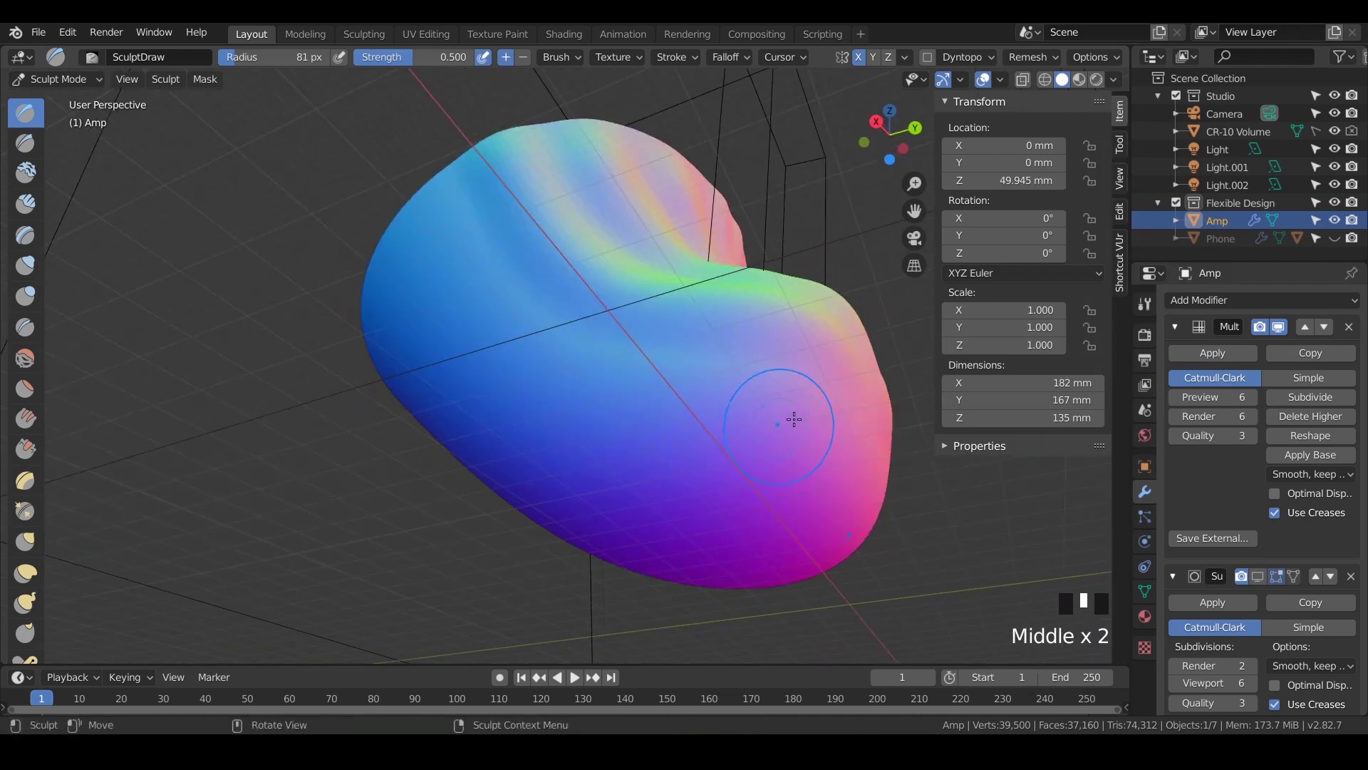
# Step: Sculpt long Draw strokes along the Amp's lower side from the rear bulge toward the rim, adding further ridges
pyautogui.moveTo(834, 413)
pyautogui.mouseDown()
pyautogui.moveTo(644, 384)
pyautogui.moveTo(475, 278)
pyautogui.moveTo(374, 175)
pyautogui.mouseUp()
pyautogui.moveTo(492, 300)
pyautogui.mouseDown(button='middle')
pyautogui.moveTo(745, 452)
pyautogui.moveTo(631, 537)
pyautogui.mouseUp(button='middle')
pyautogui.moveTo(643, 547)
pyautogui.mouseDown()
pyautogui.moveTo(513, 434)
pyautogui.moveTo(324, 214)
pyautogui.mouseUp()
pyautogui.moveTo(324, 214)
pyautogui.mouseDown(button='middle')
pyautogui.moveTo(370, 354)
pyautogui.moveTo(425, 406)
pyautogui.moveTo(473, 391)
pyautogui.mouseUp(button='middle')
pyautogui.moveTo(528, 567)
pyautogui.mouseDown()
pyautogui.moveTo(480, 204)
pyautogui.moveTo(498, 62)
pyautogui.mouseUp()
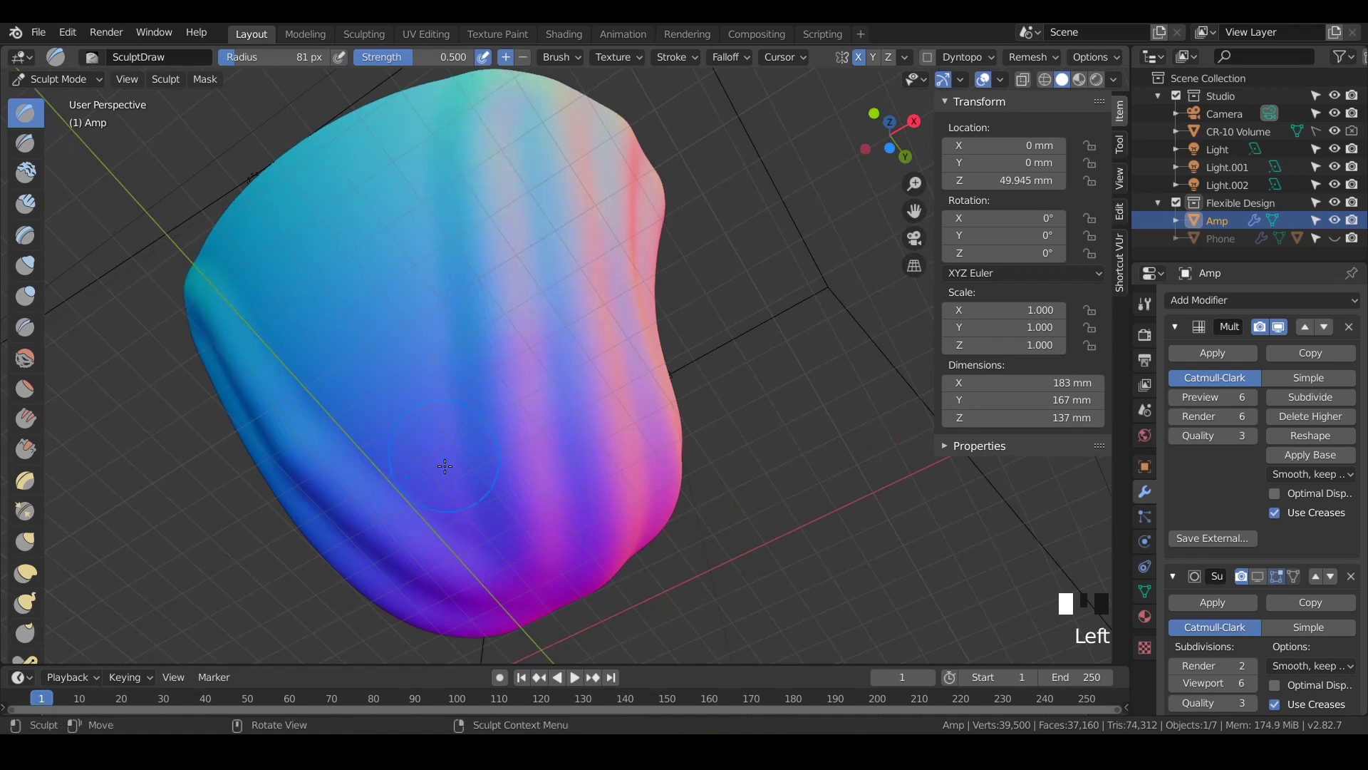
# Step: Sculpt additional ridges across the middle of the Amp's underside up to the front rim
pyautogui.moveTo(445, 466); pyautogui.dragTo(525, 463, button='middle')
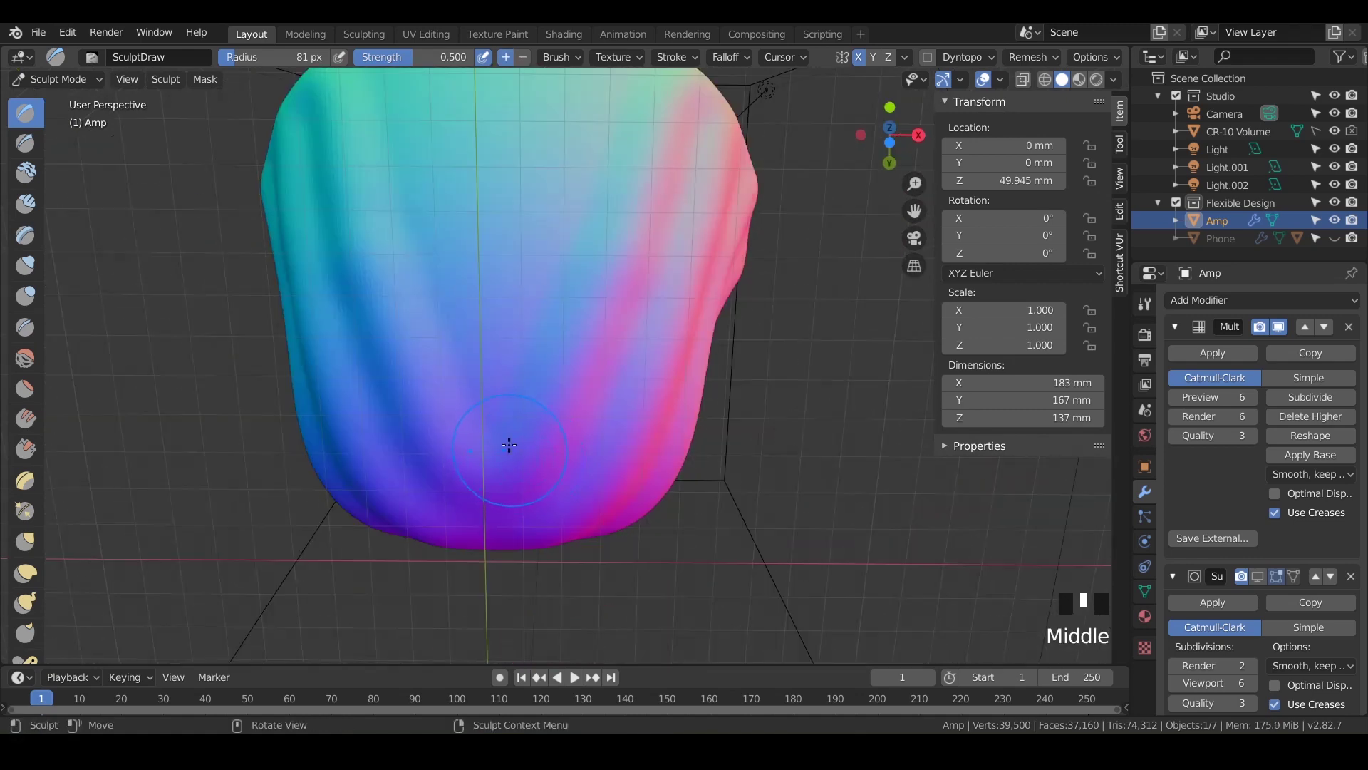
pyautogui.moveTo(509, 446)
pyautogui.mouseDown()
pyautogui.moveTo(504, 399)
pyautogui.moveTo(421, 210)
pyautogui.moveTo(331, 78)
pyautogui.mouseUp()
pyautogui.moveTo(581, 256)
pyautogui.keyDown('shift'); pyautogui.mouseDown(button='middle')
pyautogui.moveTo(580, 298)
pyautogui.moveTo(550, 360)
pyautogui.mouseUp(button='middle'); pyautogui.keyUp('shift')
pyautogui.moveTo(537, 357)
pyautogui.mouseDown()
pyautogui.moveTo(596, 272)
pyautogui.moveTo(513, 246)
pyautogui.moveTo(518, 223)
pyautogui.mouseUp()
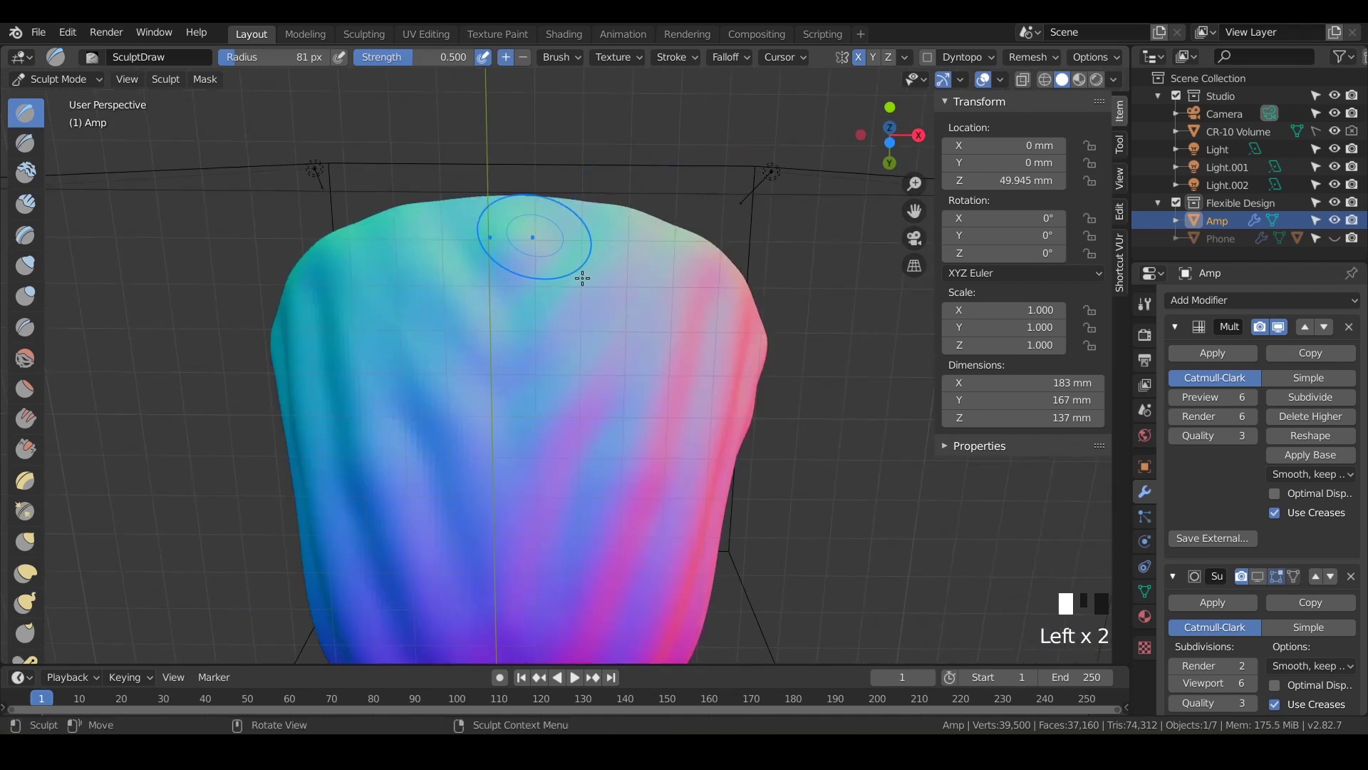
pyautogui.moveTo(583, 277)
pyautogui.mouseDown(button='middle')
pyautogui.moveTo(544, 330)
pyautogui.moveTo(580, 467)
pyautogui.moveTo(531, 471)
pyautogui.moveTo(556, 431)
pyautogui.moveTo(625, 483)
pyautogui.moveTo(470, 484)
pyautogui.mouseUp(button='middle')
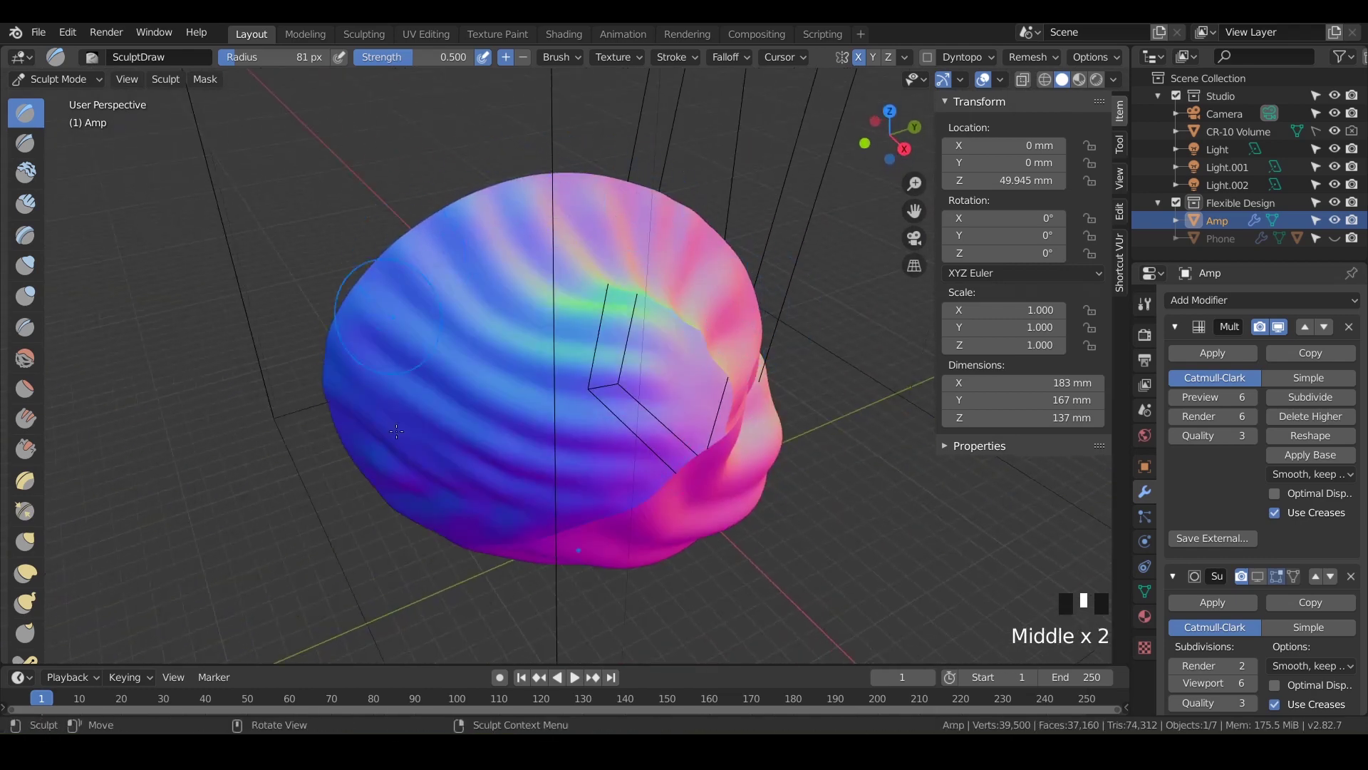
# Step: Return the Amp to Object Mode and collapse the settings of its Multiresolution and Subdivision modifiers
pyautogui.click(83, 86)
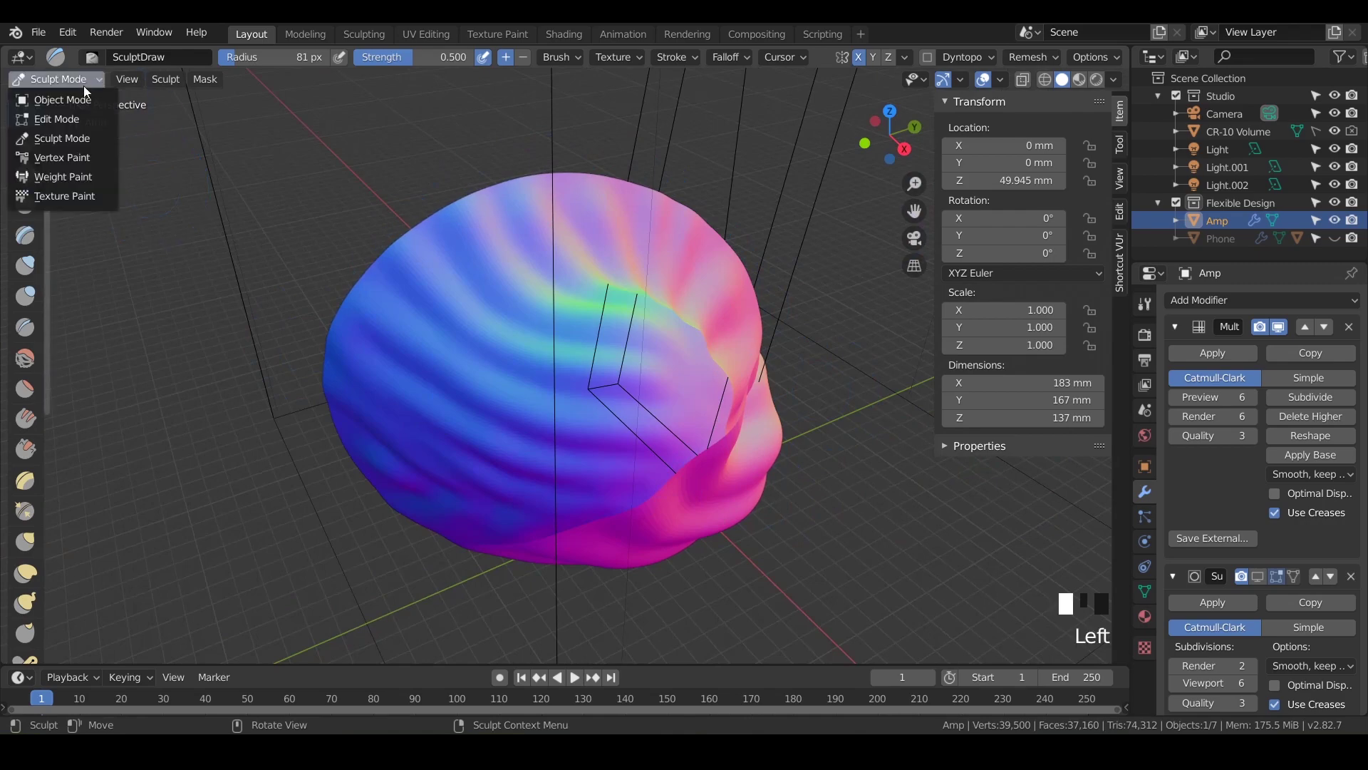
pyautogui.click(64, 100)
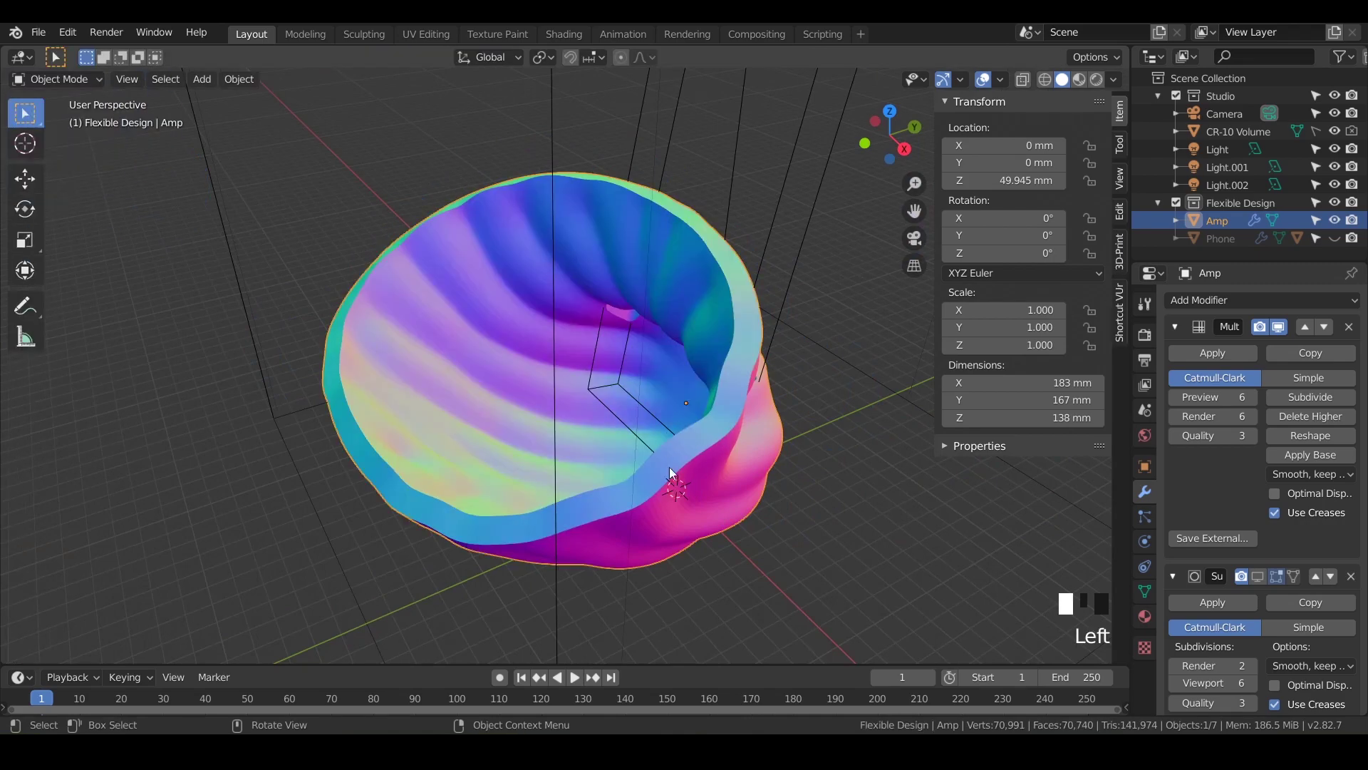
pyautogui.moveTo(617, 468); pyautogui.dragTo(507, 477, button='middle')
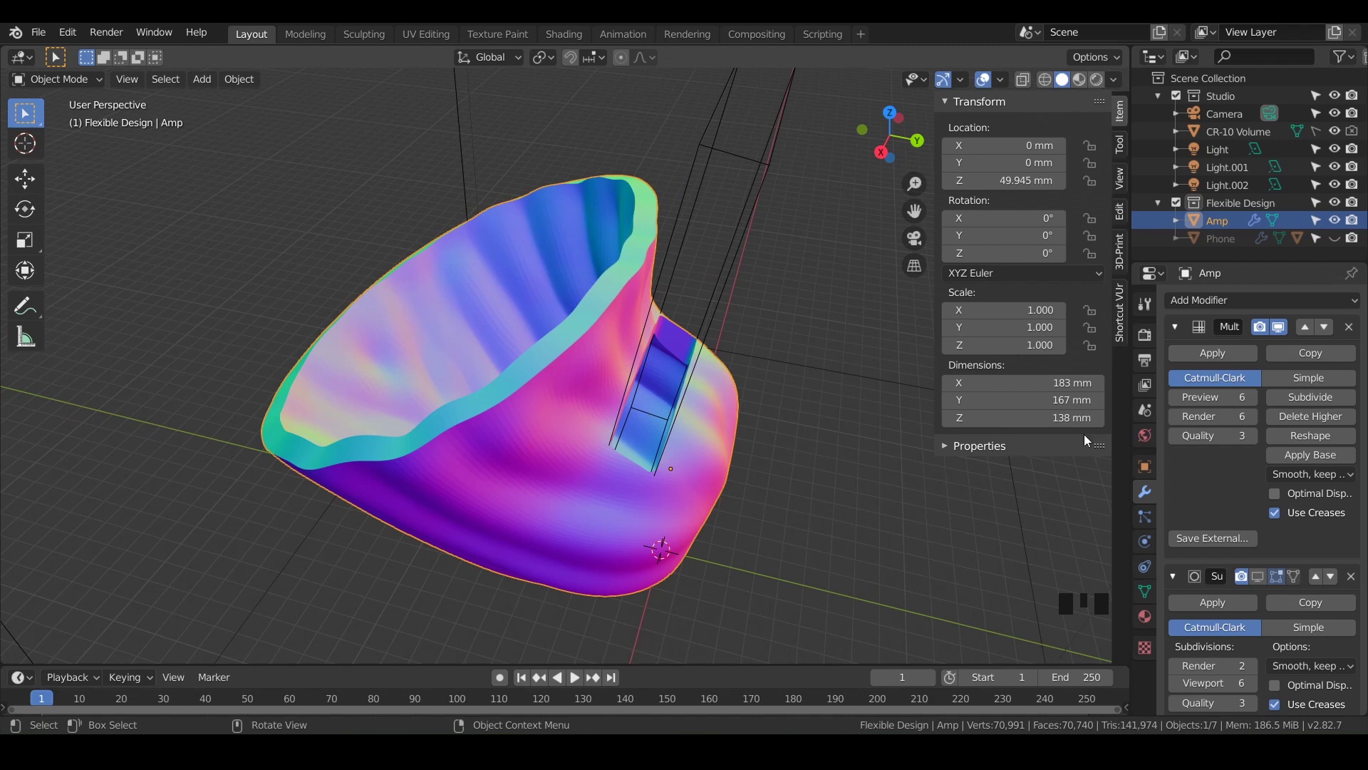
pyautogui.click(1202, 326)
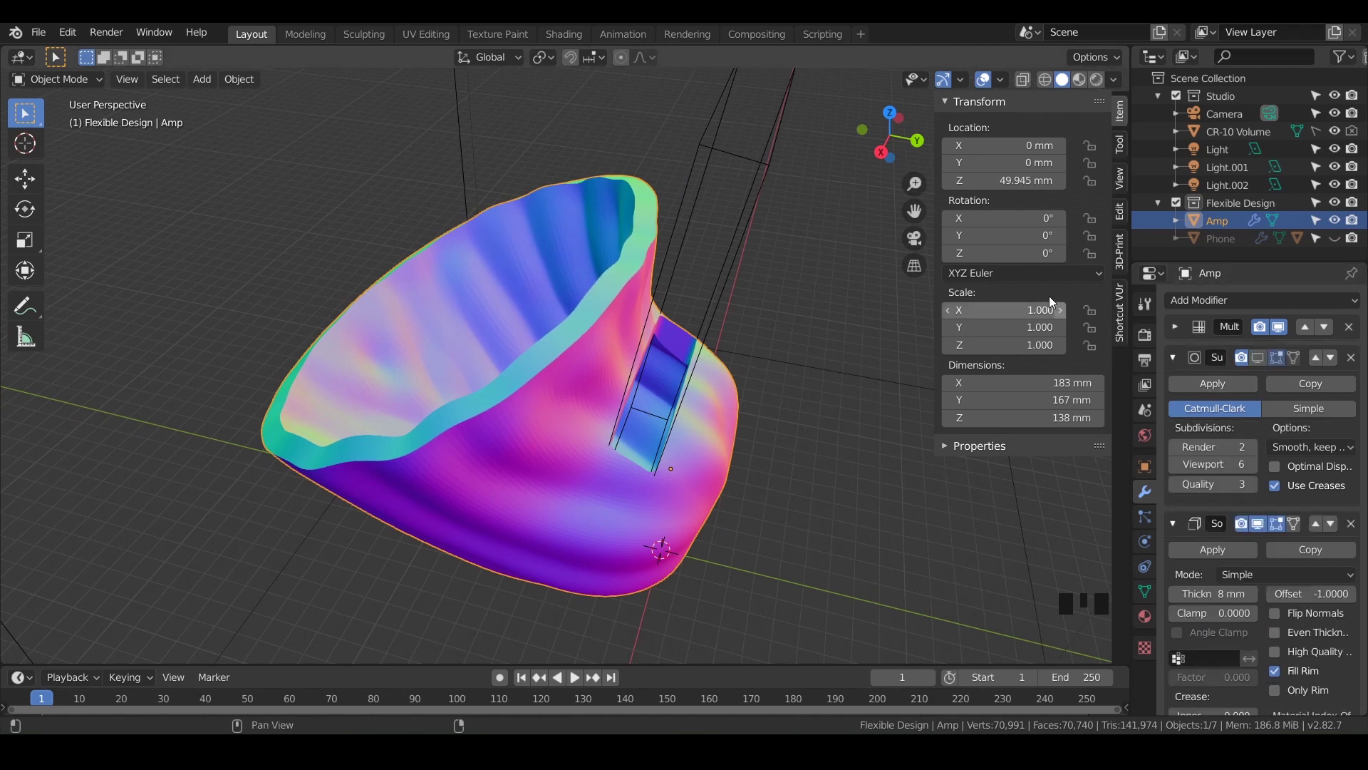
pyautogui.click(1174, 360)
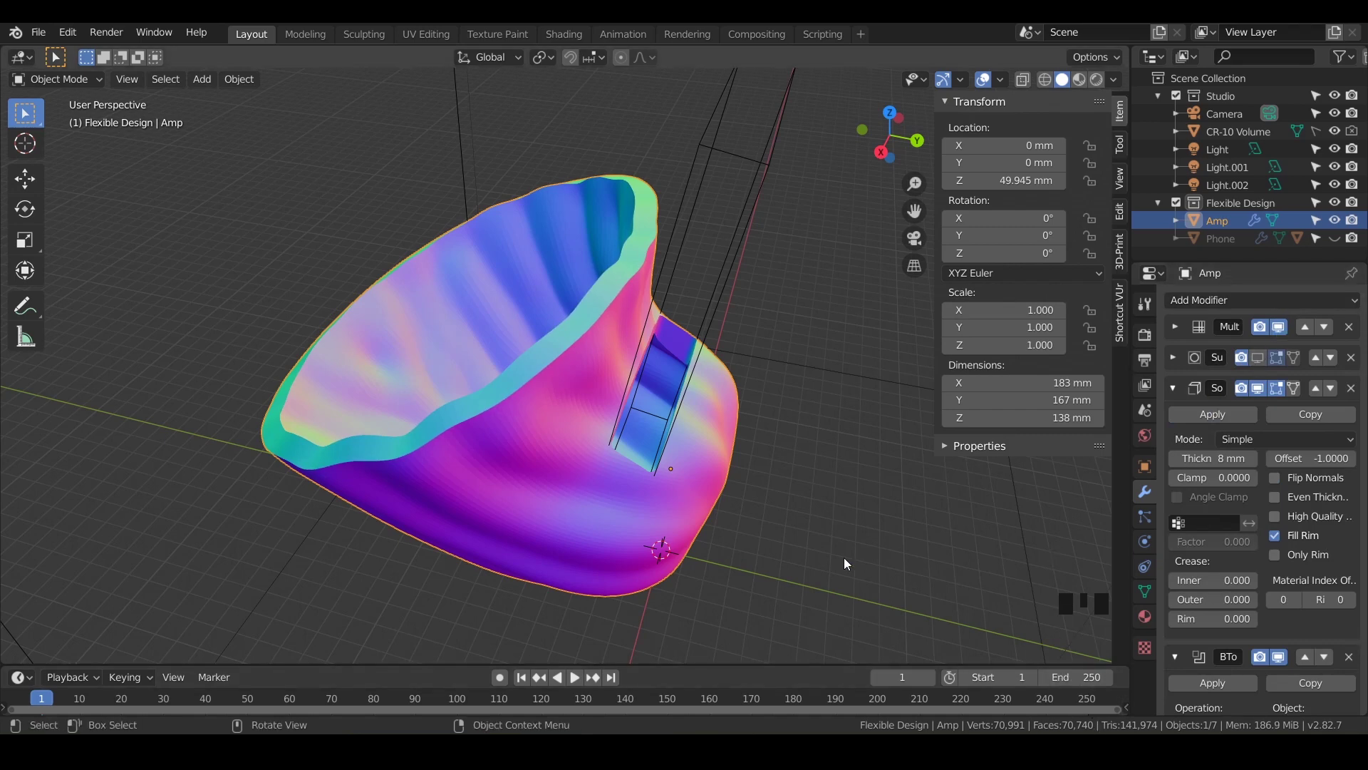
pyautogui.moveTo(799, 557); pyautogui.dragTo(794, 527, button='middle')
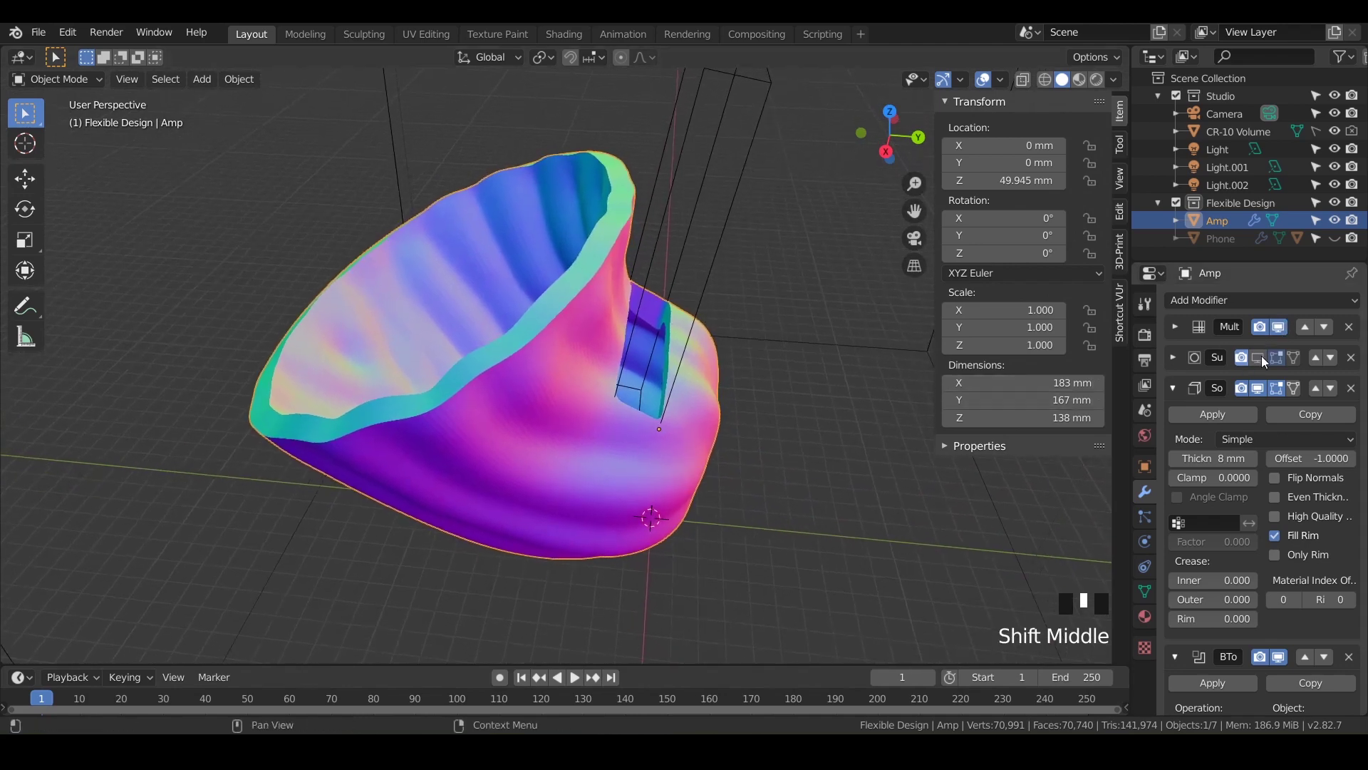
# Step: Compare the sculpted Amp with its smooth form by swapping viewport display from Multiresolution to Subdivision, then restore both display settings
pyautogui.click(1279, 328)
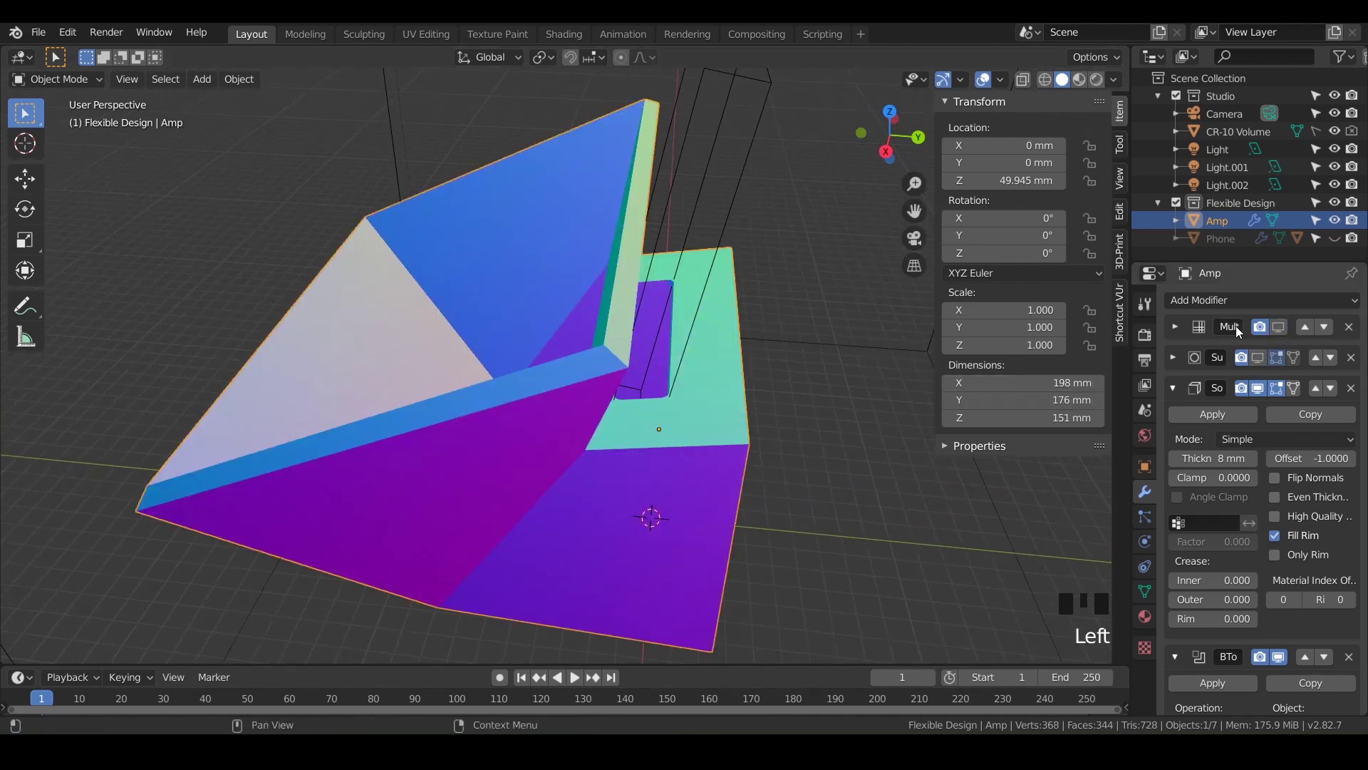
pyautogui.click(1259, 358)
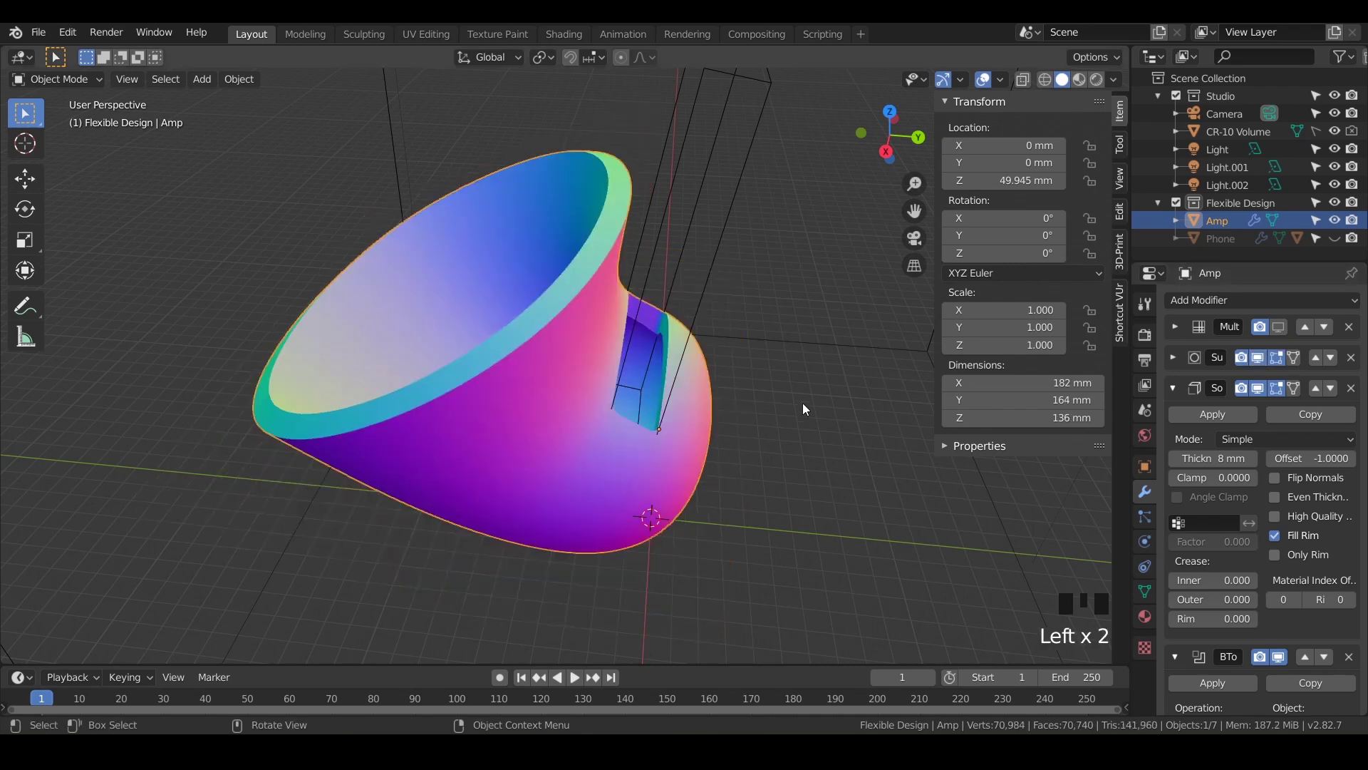
pyautogui.click(1259, 357)
pyautogui.click(1278, 327)
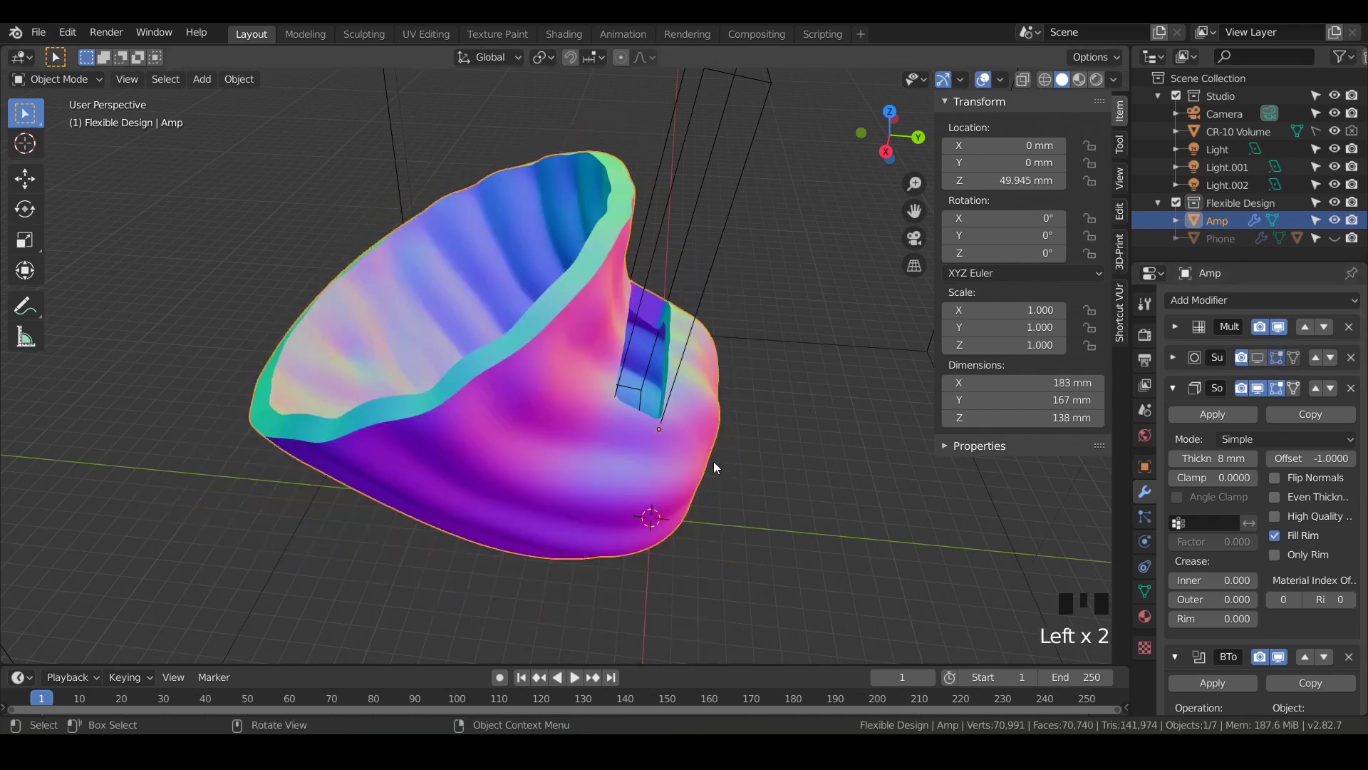
pyautogui.moveTo(713, 460); pyautogui.dragTo(699, 499, button='middle')
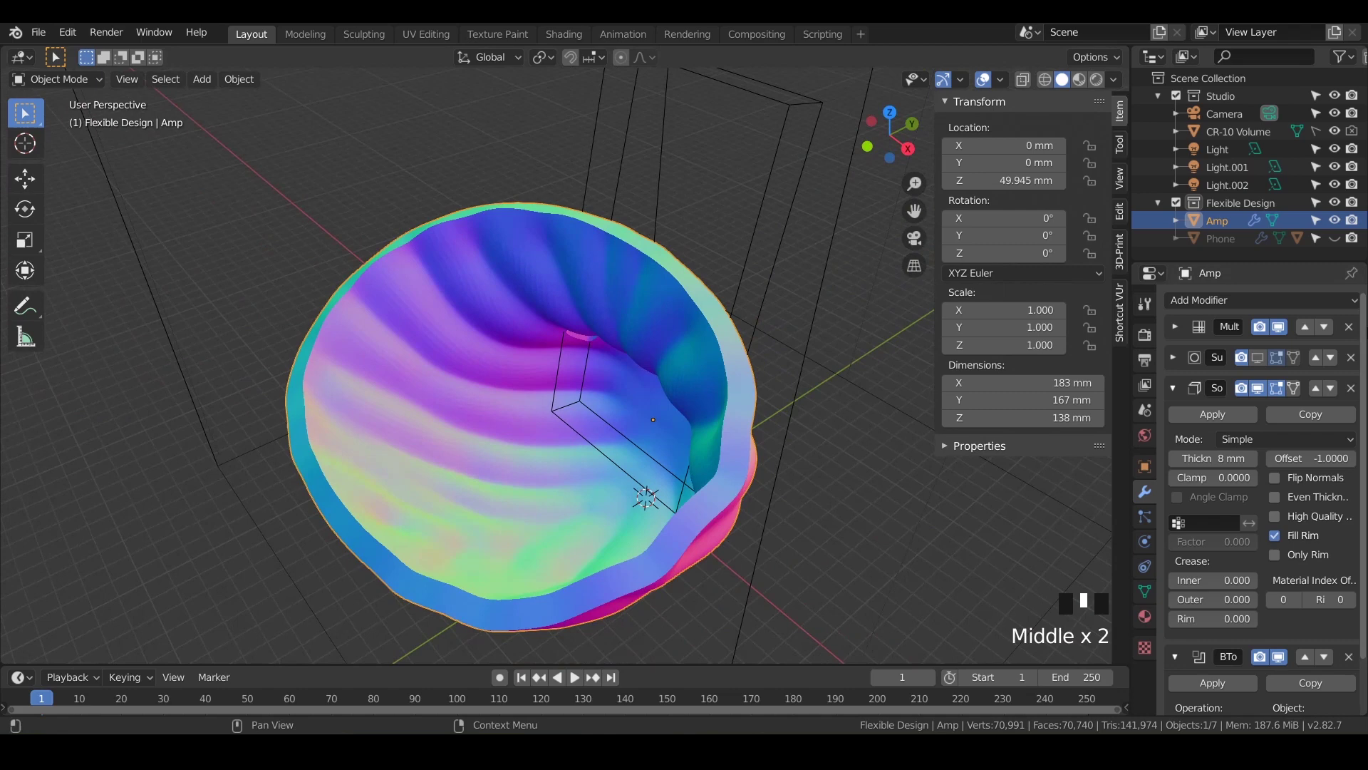
# Step: Try replacing the Amp's Multiresolution modifier with a fresh one, then undo the modifier changes
pyautogui.click(1349, 328)
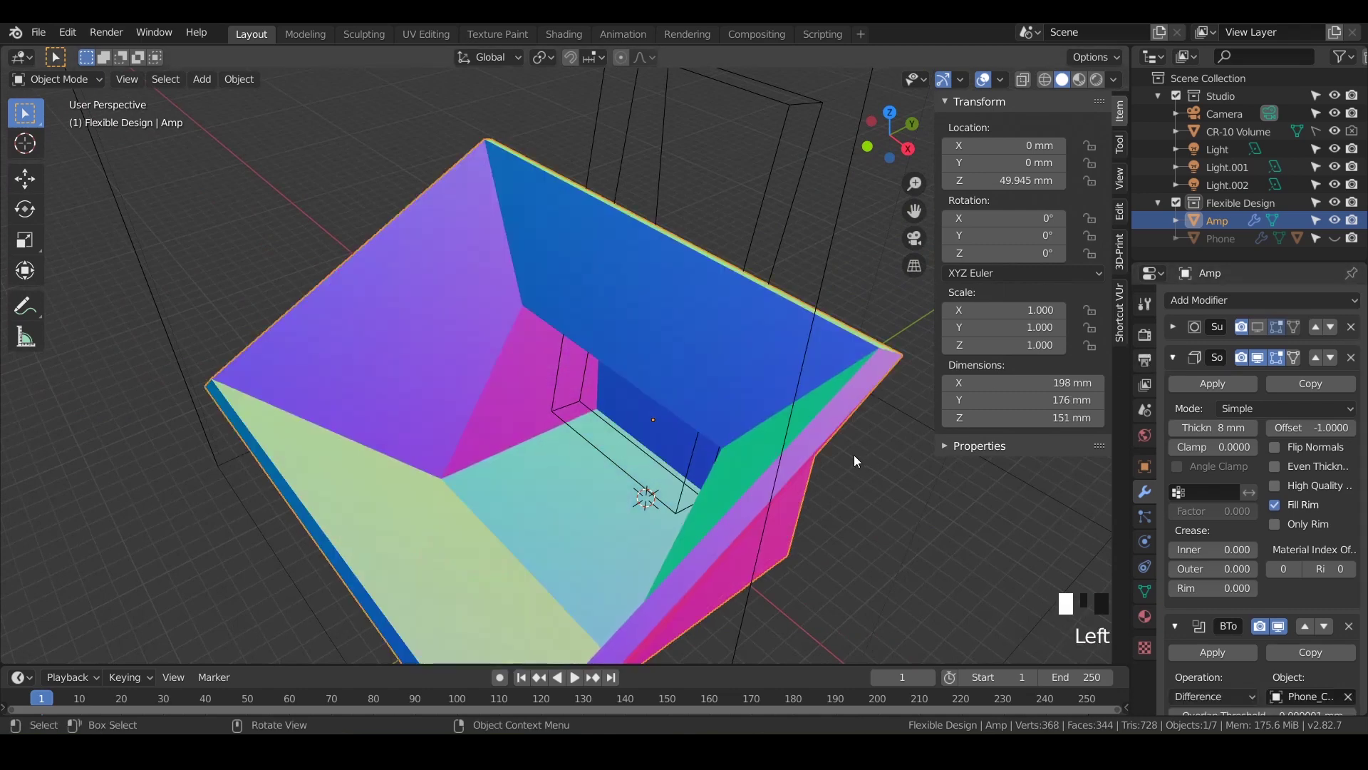
pyautogui.click(1230, 299)
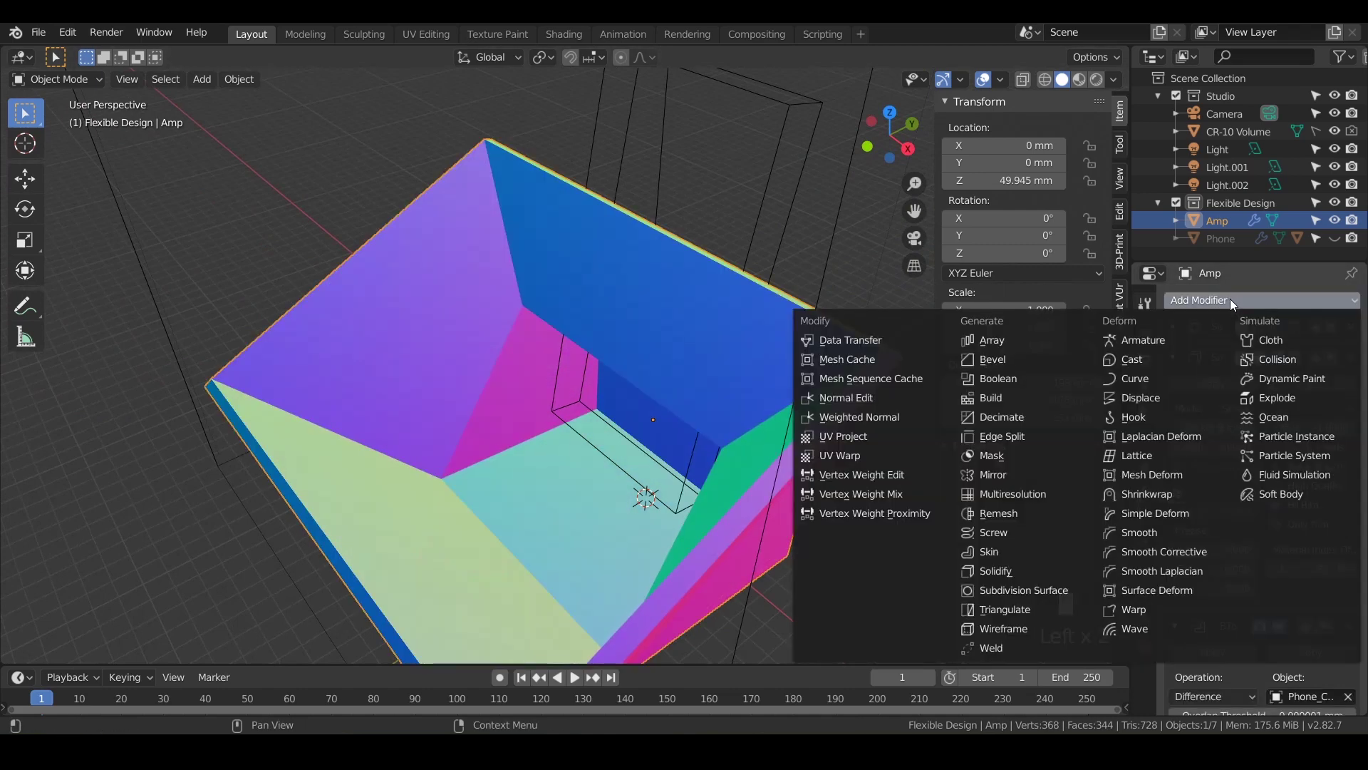
pyautogui.click(1047, 498)
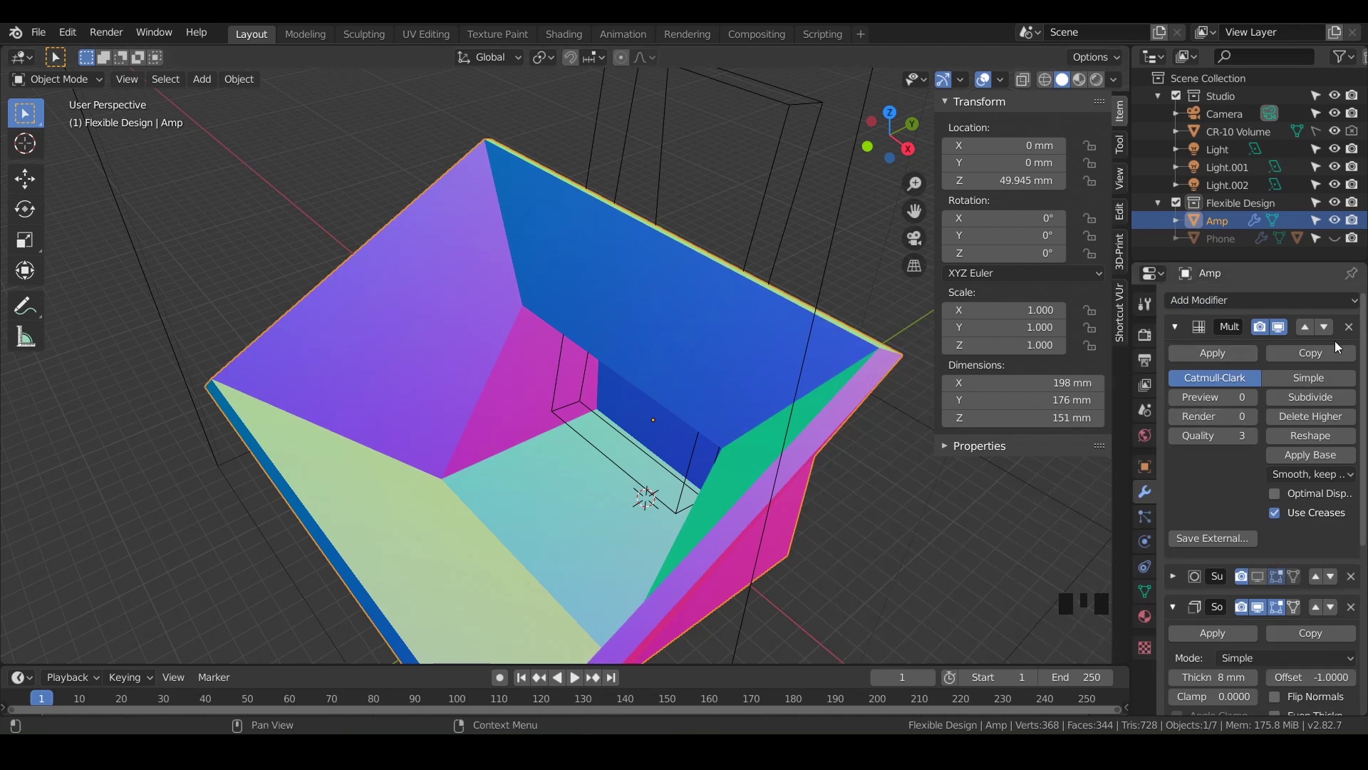
pyautogui.click(1348, 327)
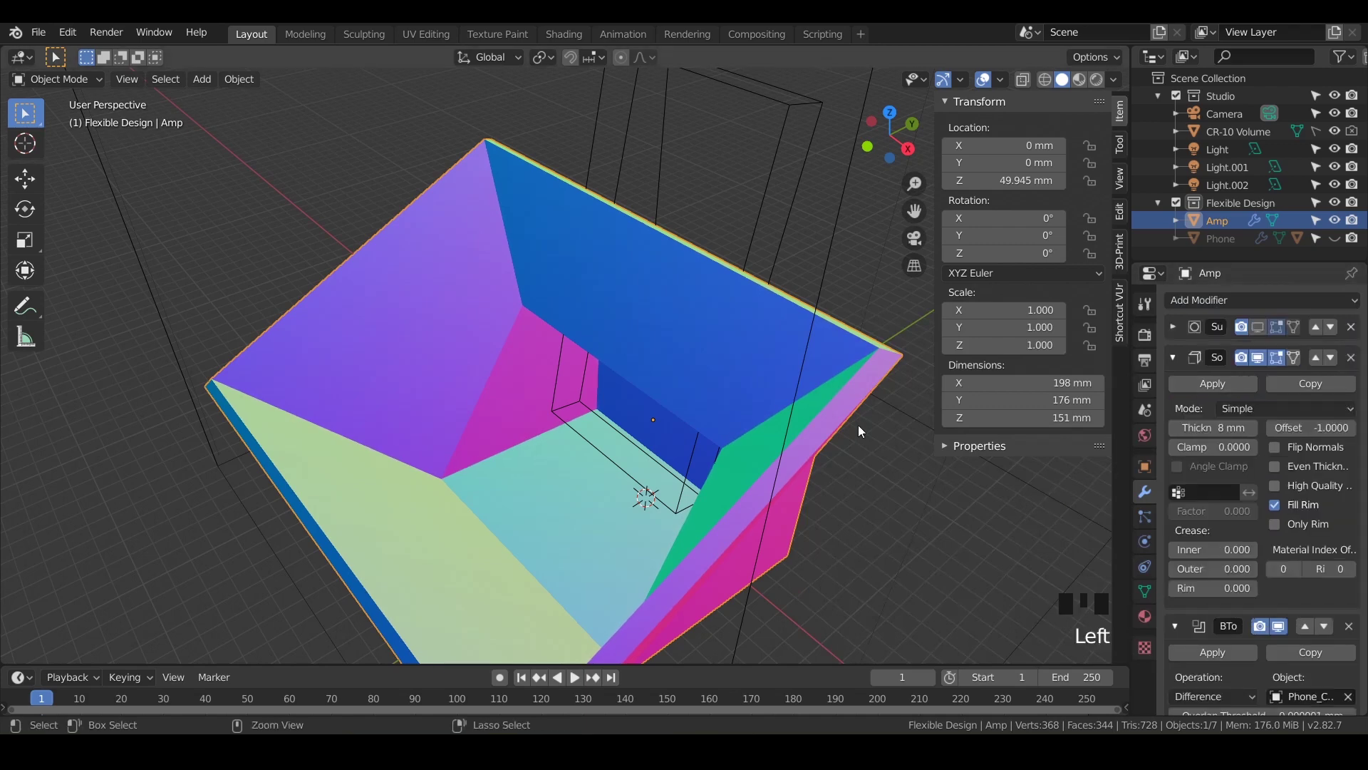
pyautogui.hotkey('ctrl', 'z')
pyautogui.hotkey('ctrl', 'z')
pyautogui.hotkey('ctrl', 'z')
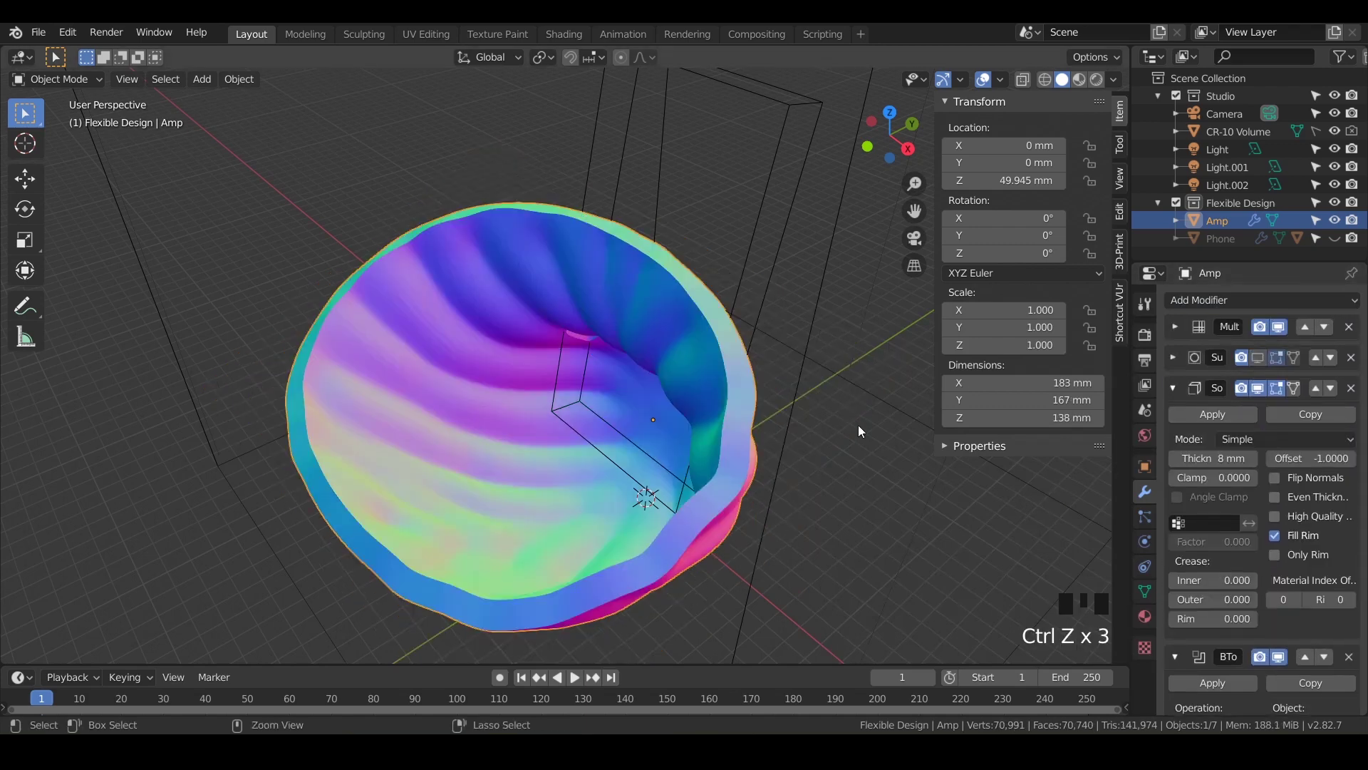
# Step: Review the settings of the Amp's Boolean, Solidify, Subdivision and Multiresolution modifiers, leaving the whole stack collapsed
pyautogui.moveTo(1173, 387); pyautogui.dragTo(1169, 493)
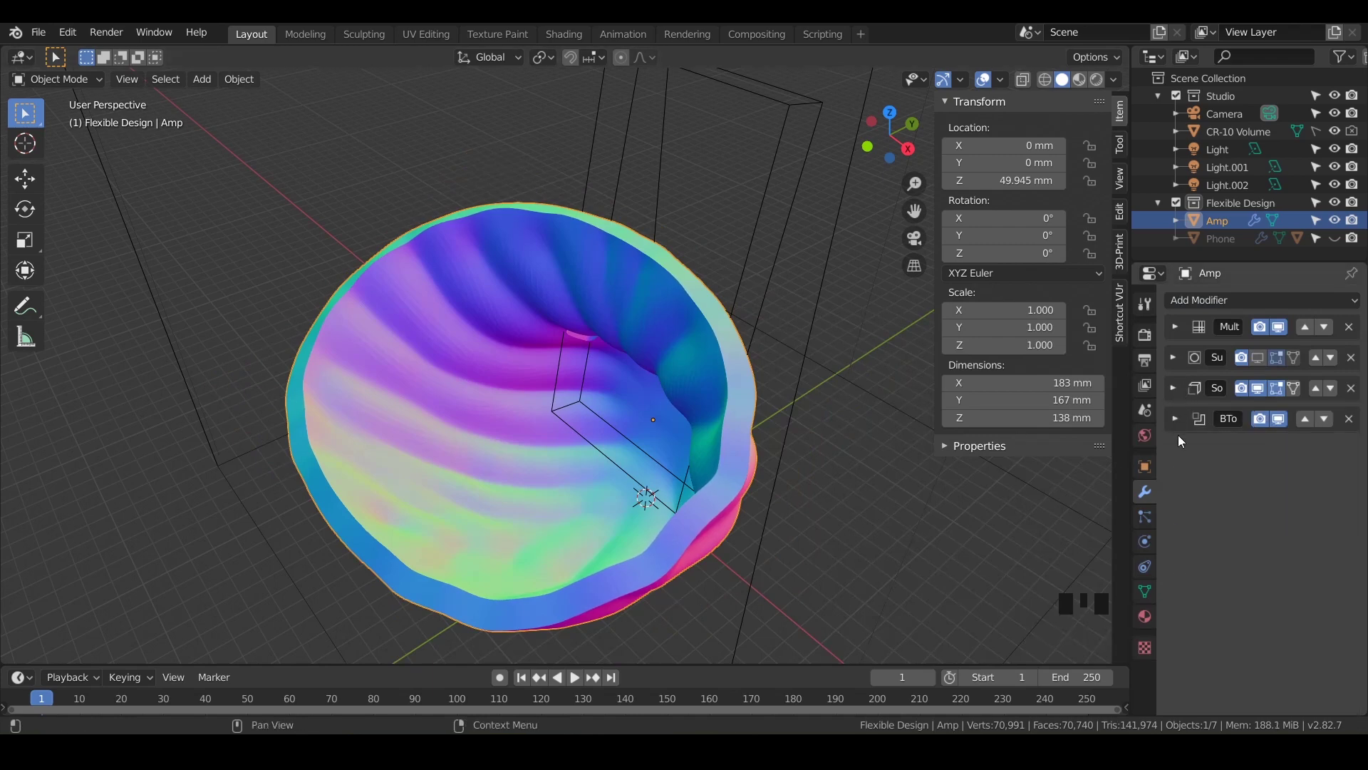
pyautogui.click(1177, 413)
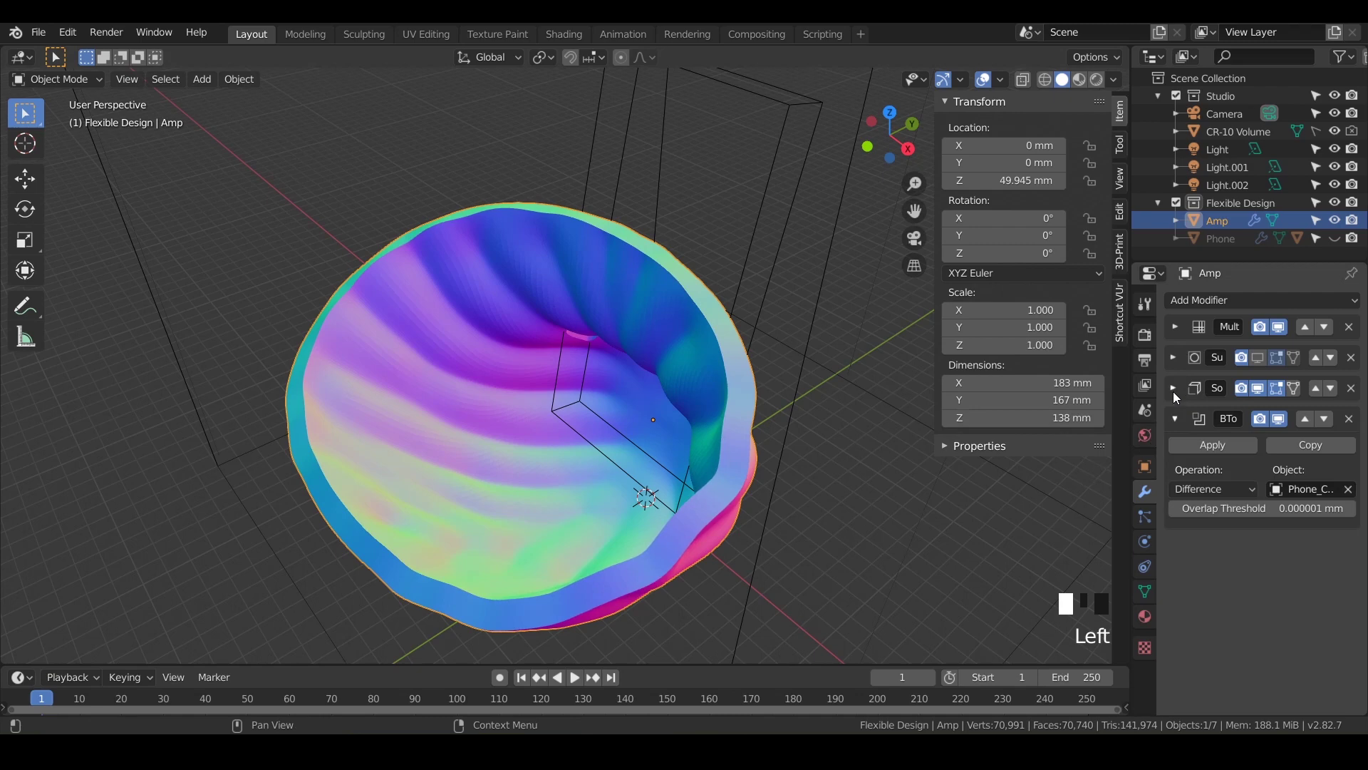
pyautogui.click(1173, 386)
pyautogui.click(1173, 358)
pyautogui.click(1174, 327)
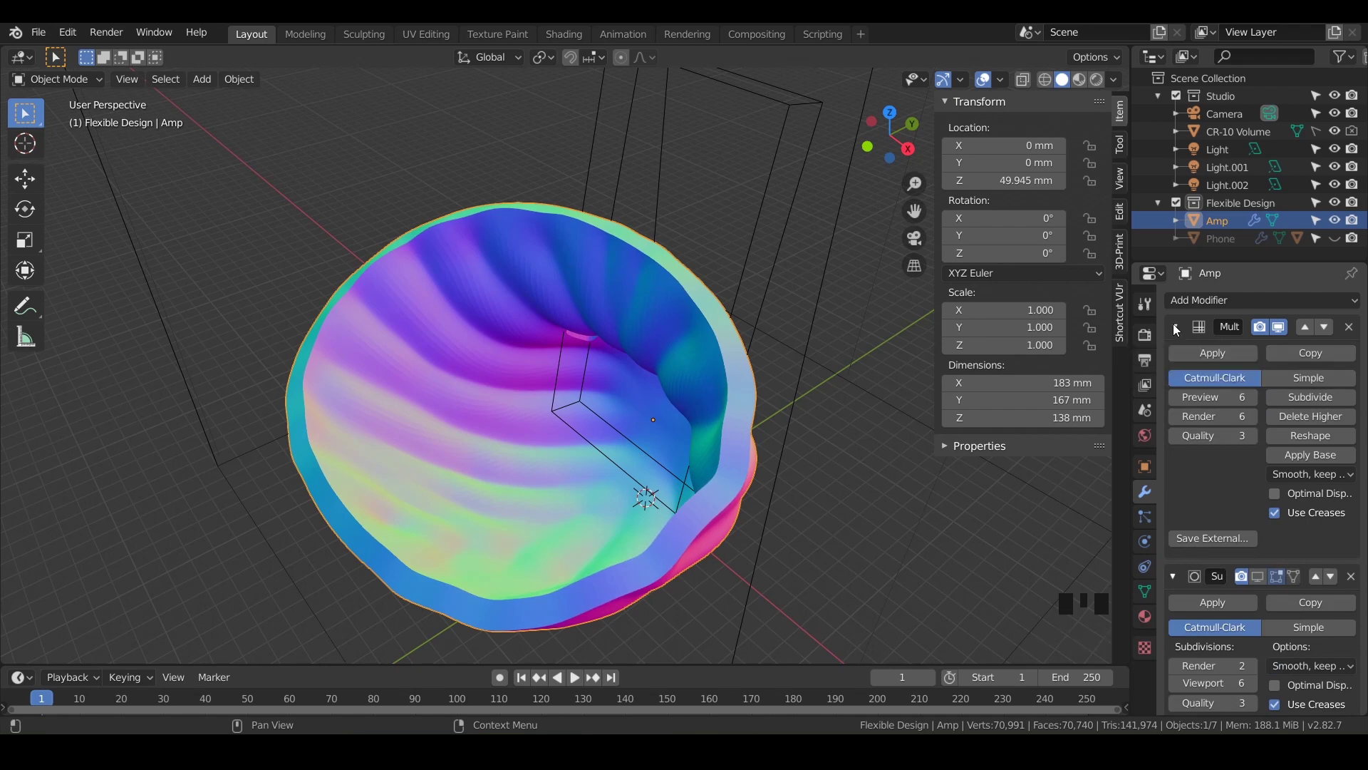
pyautogui.moveTo(1174, 326); pyautogui.dragTo(1147, 600)
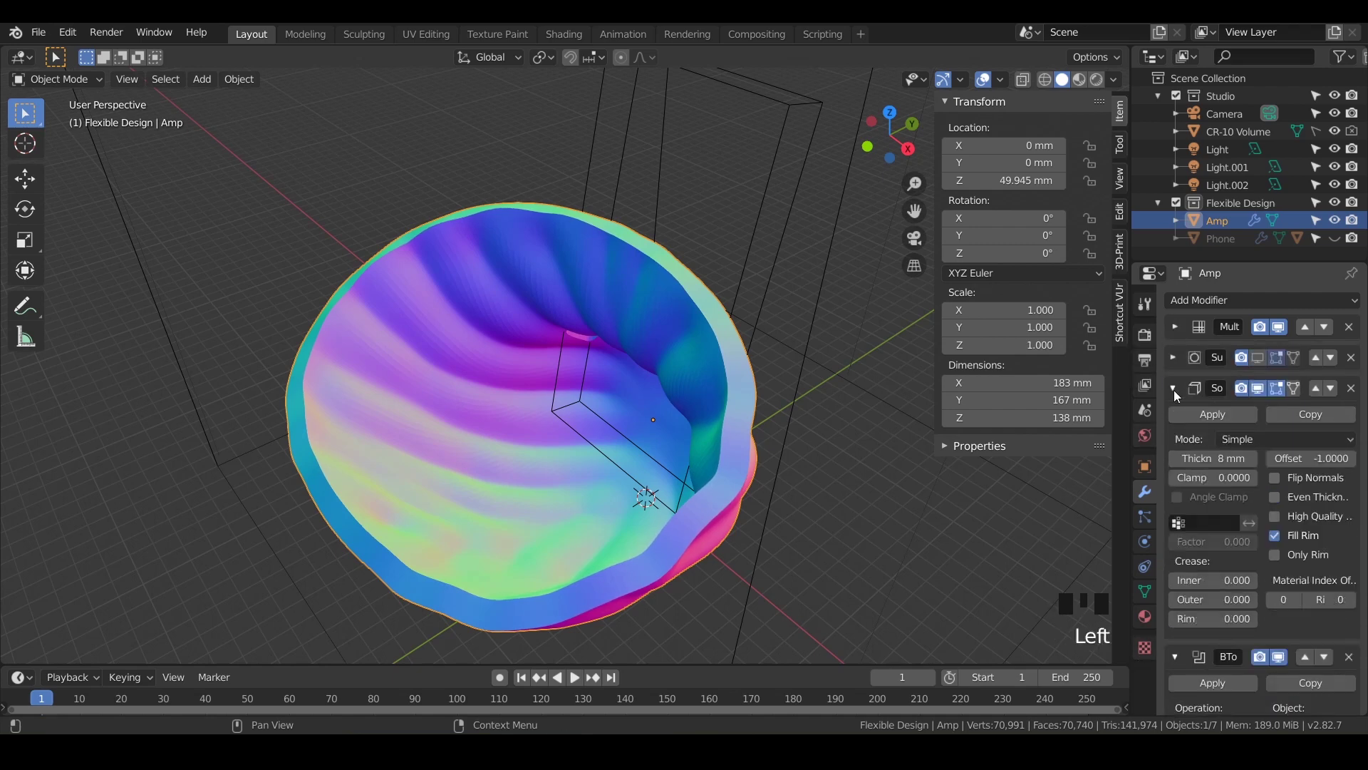
pyautogui.moveTo(1174, 388); pyautogui.dragTo(1179, 575)
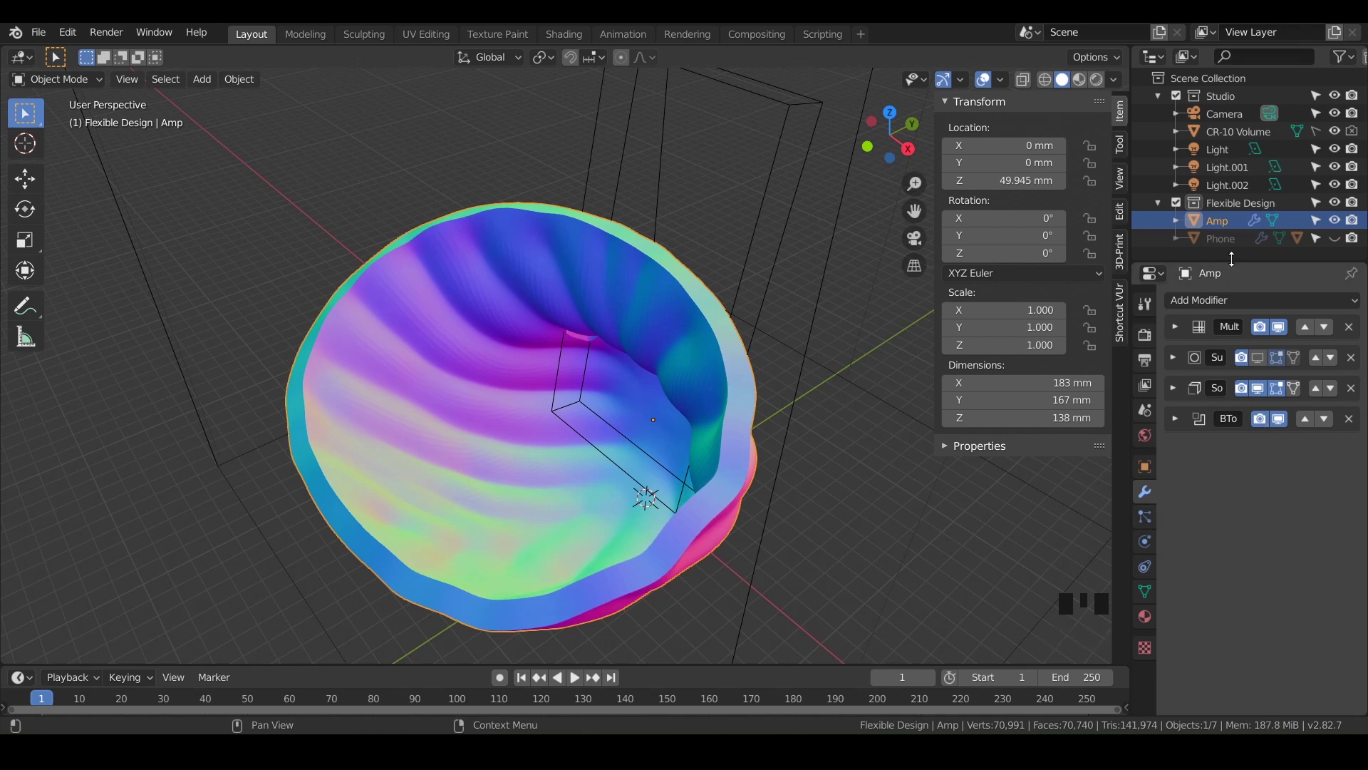
# Step: Unhide the Phone and parent it to the Amp
pyautogui.click(1216, 243)
pyautogui.click(1335, 238)
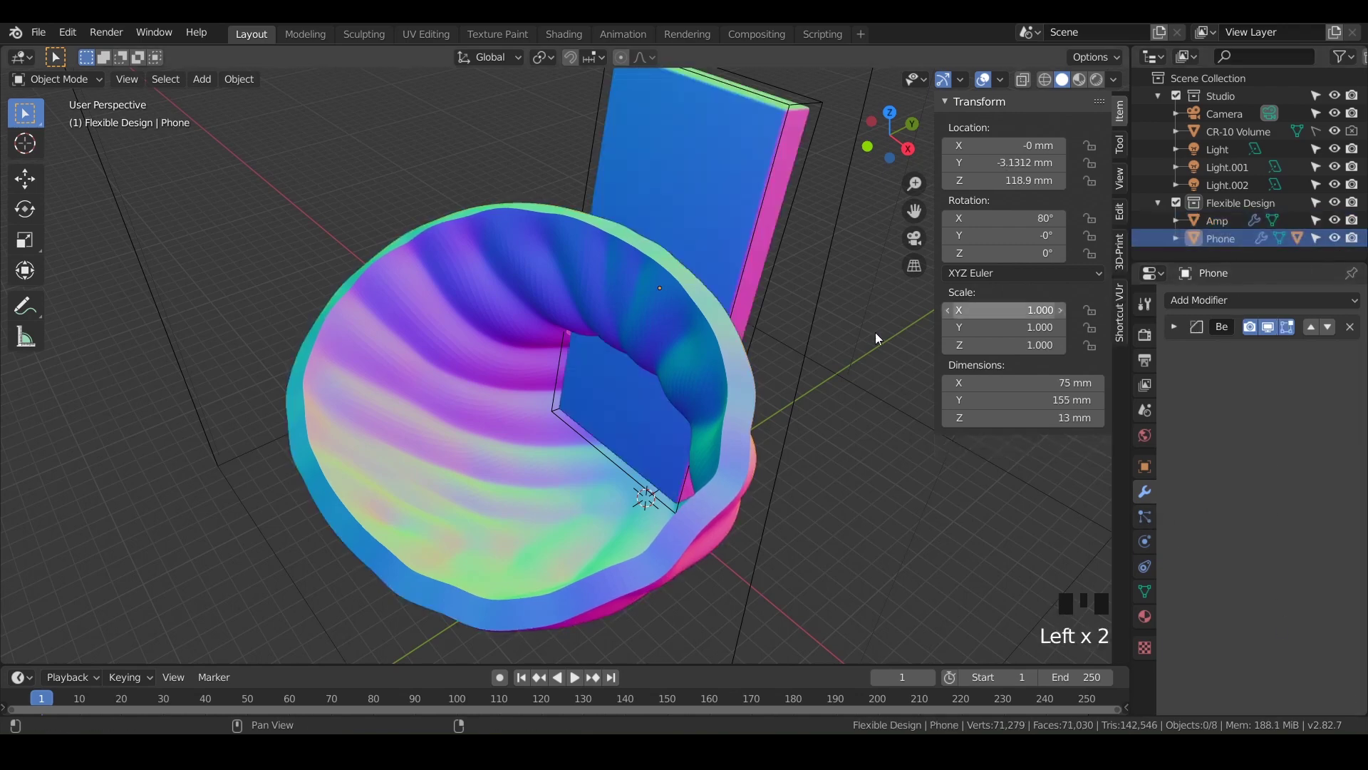
pyautogui.moveTo(801, 340); pyautogui.dragTo(749, 318, button='middle')
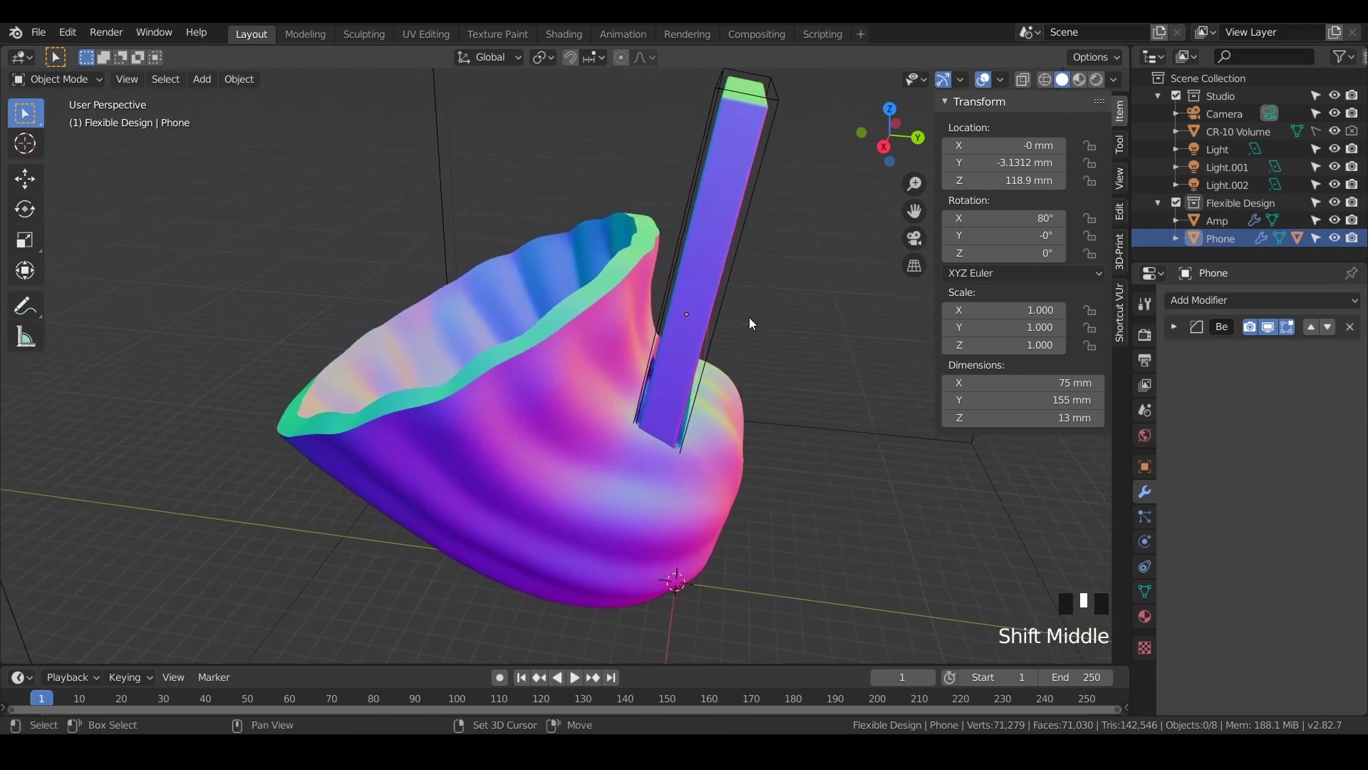
pyautogui.moveTo(1221, 241); pyautogui.dragTo(1218, 219)
# Step: Select the Amp and test-move it together with its parented Phone, then cancel the move
pyautogui.click(1217, 220)
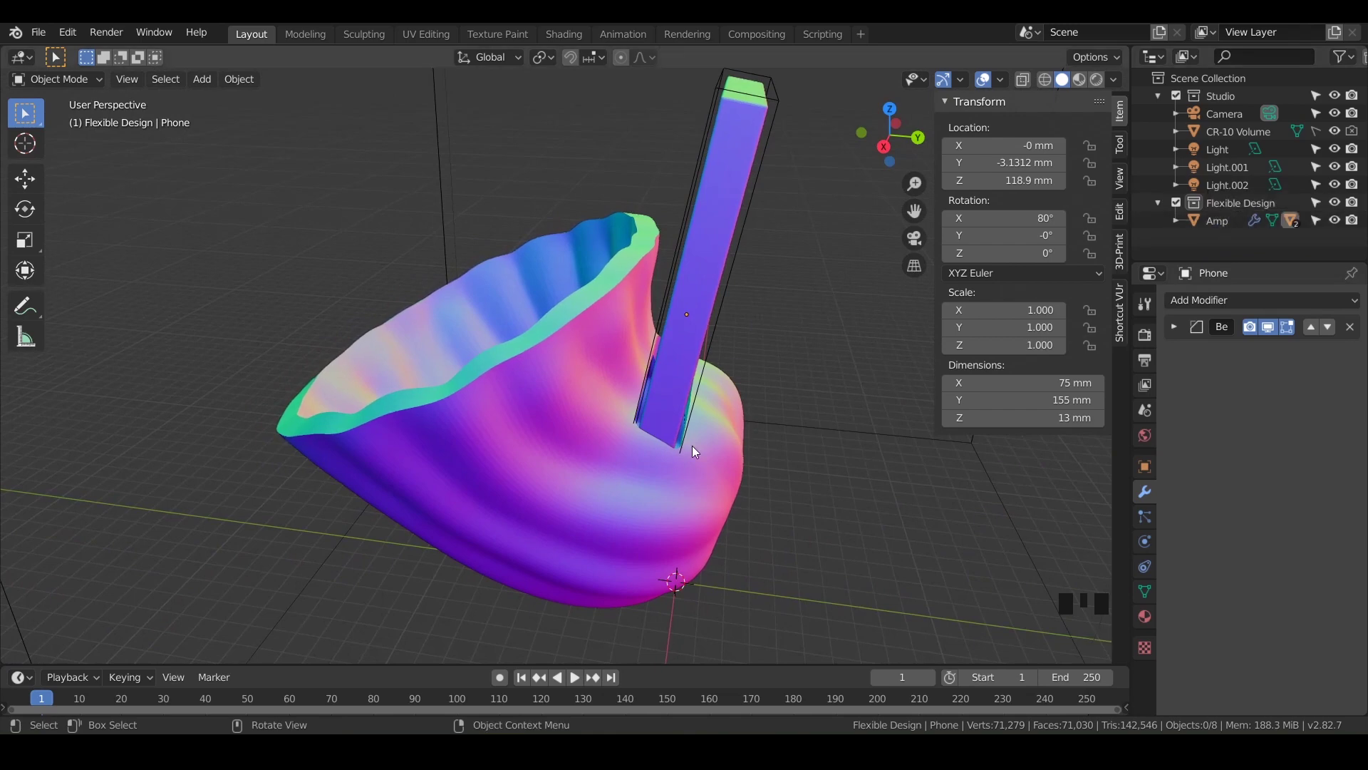
pyautogui.press('g')
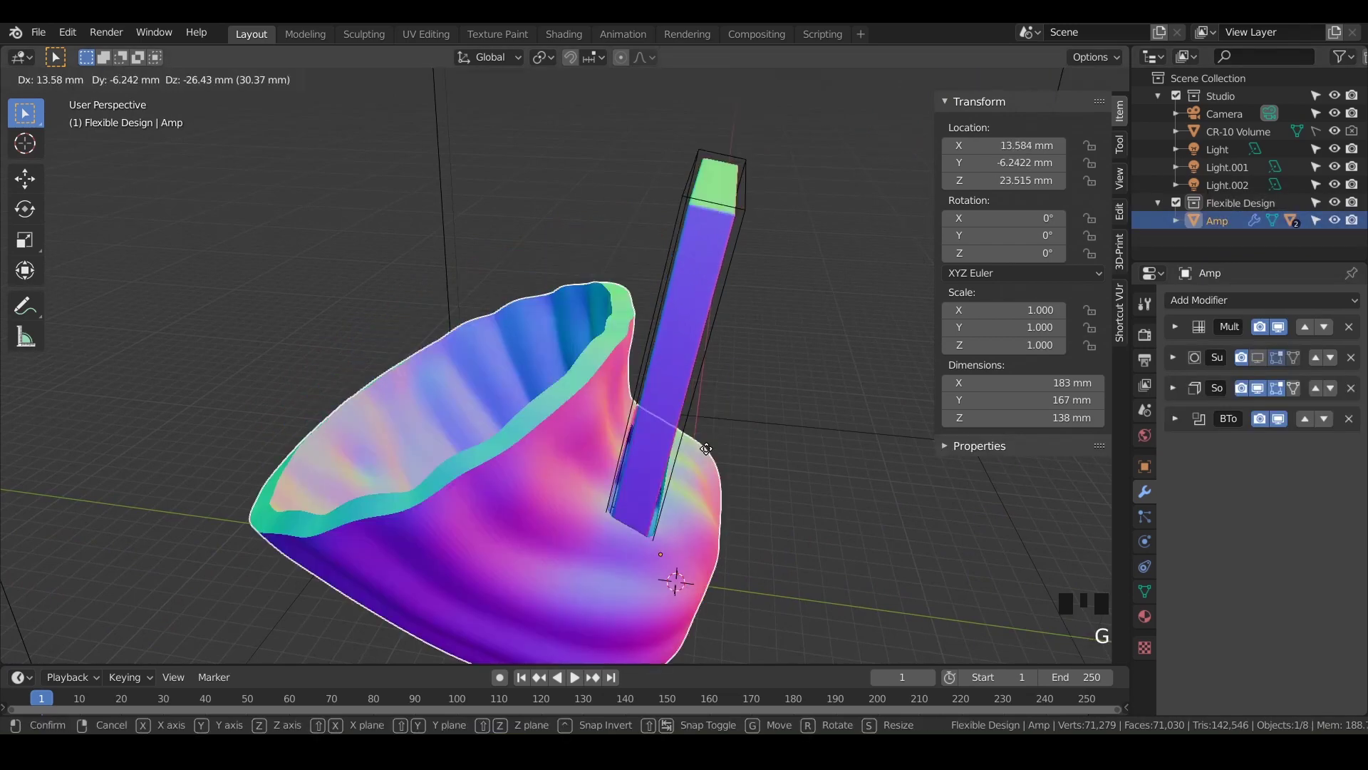
pyautogui.press('Escape')
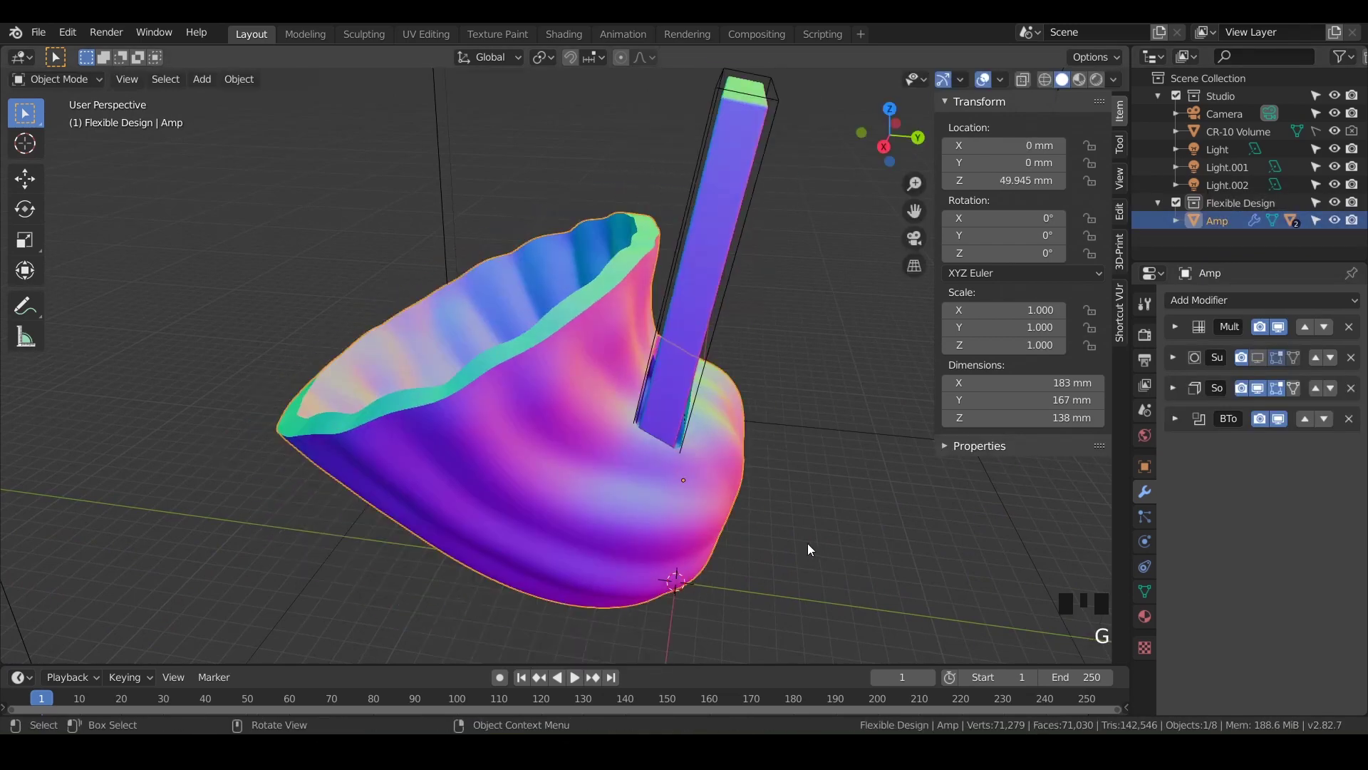
# Step: Switch the viewport to Rendered shading and inspect the Amp with the Phone from the side
pyautogui.click(1096, 79)
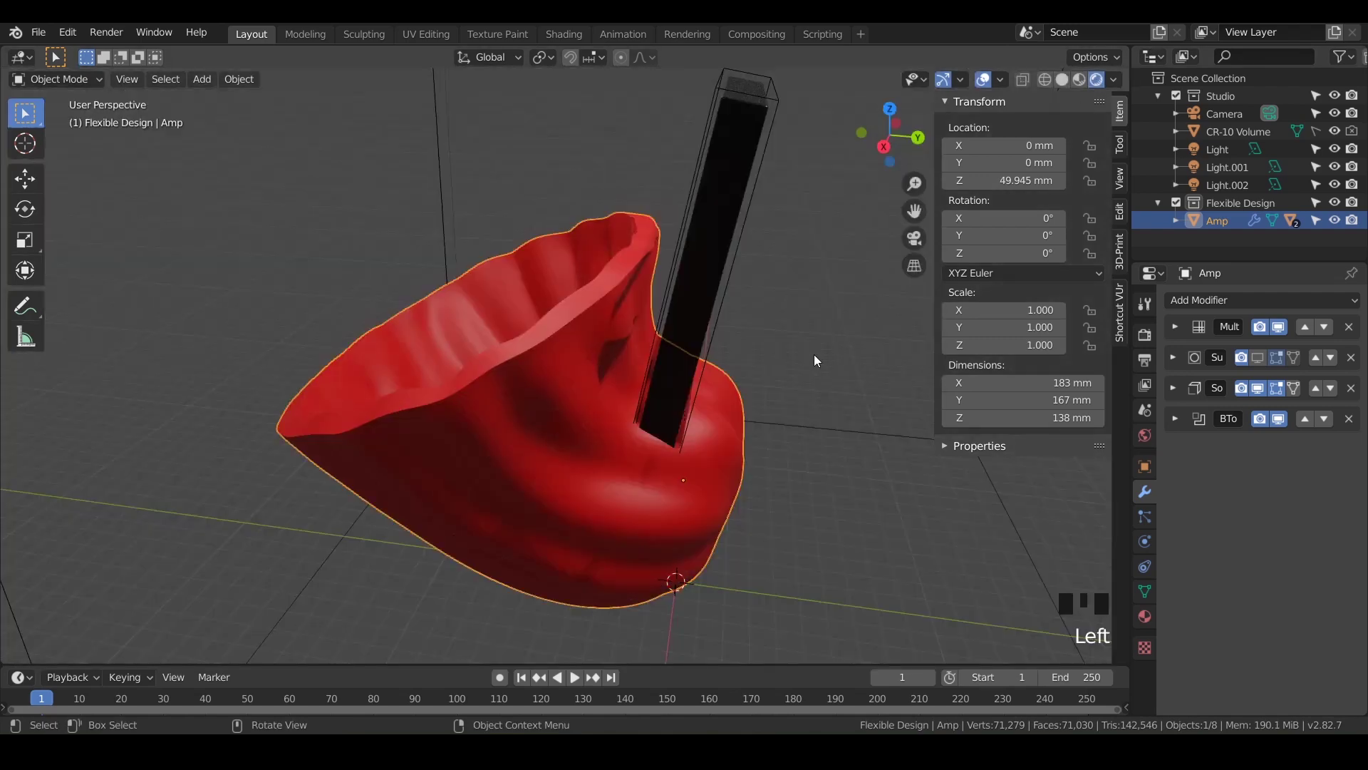
pyautogui.scroll(-1, 816, 364)
pyautogui.moveTo(818, 378)
pyautogui.keyDown('shift'); pyautogui.mouseDown(button='middle')
pyautogui.moveTo(868, 340)
pyautogui.moveTo(683, 459)
pyautogui.moveTo(734, 450)
pyautogui.moveTo(687, 433)
pyautogui.moveTo(694, 425)
pyautogui.mouseUp(button='middle'); pyautogui.keyUp('shift')
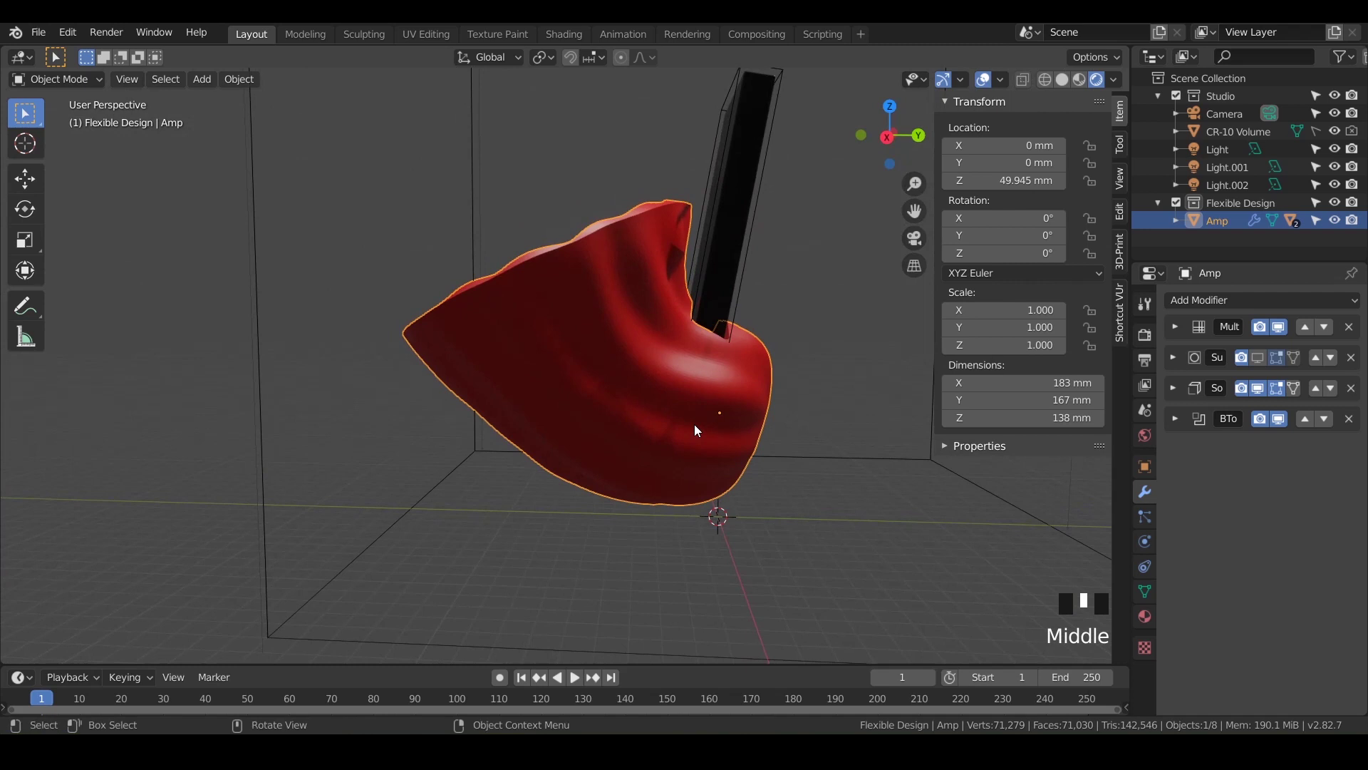
# Step: Move the Amp with its parented Phone about 30.6 mm along the global Y axis
pyautogui.press('g')
pyautogui.press('y')
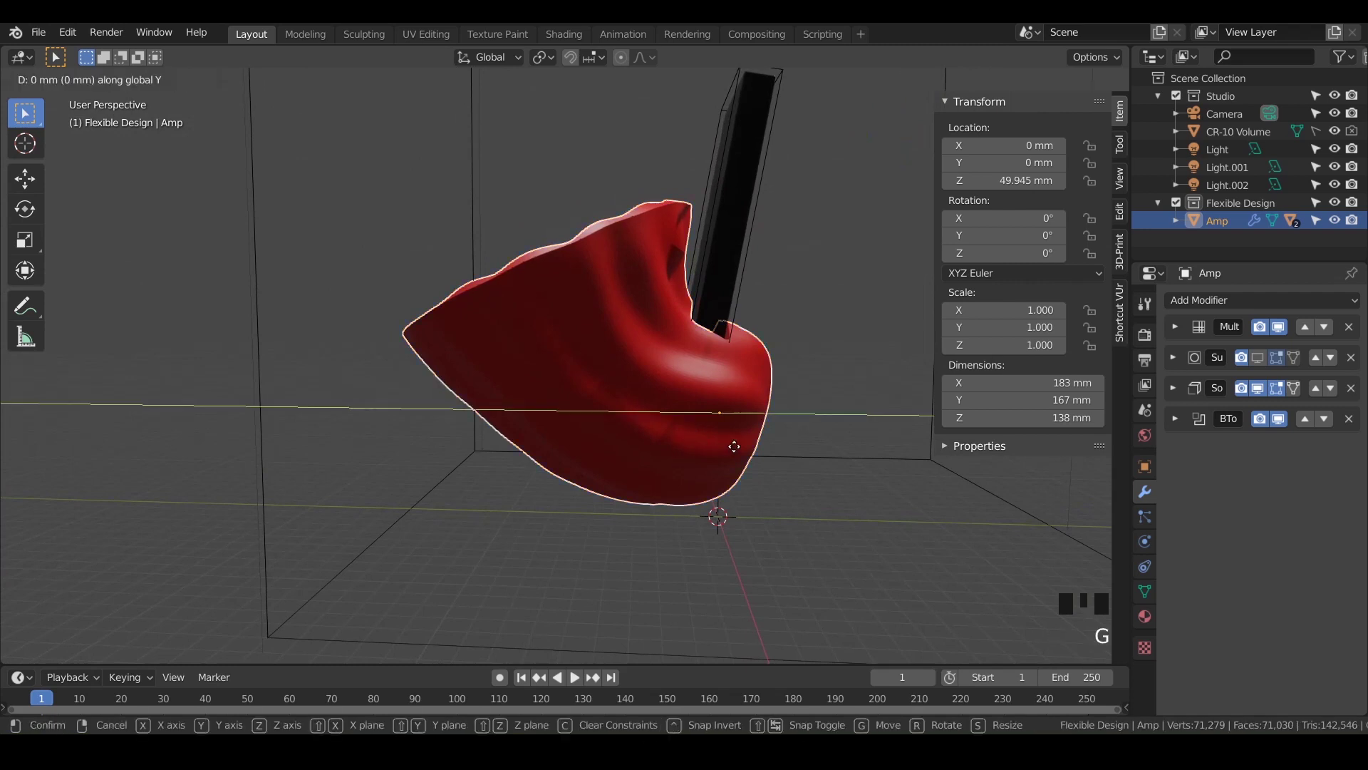
pyautogui.click(746, 446)
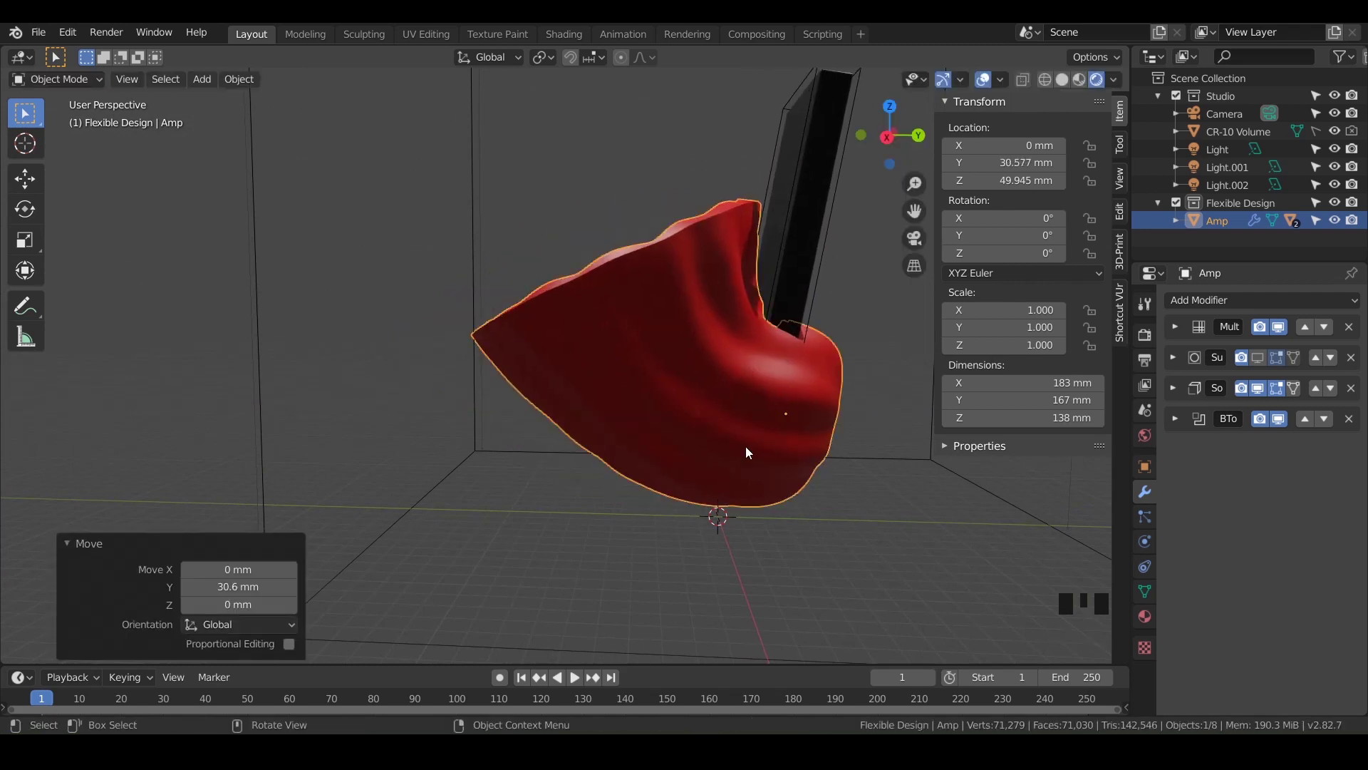
pyautogui.scroll(-1, 746, 446)
pyautogui.moveTo(745, 446); pyautogui.dragTo(487, 387, button='middle')
pyautogui.scroll(-1, 595, 498)
pyautogui.scroll(2, 512, 429)
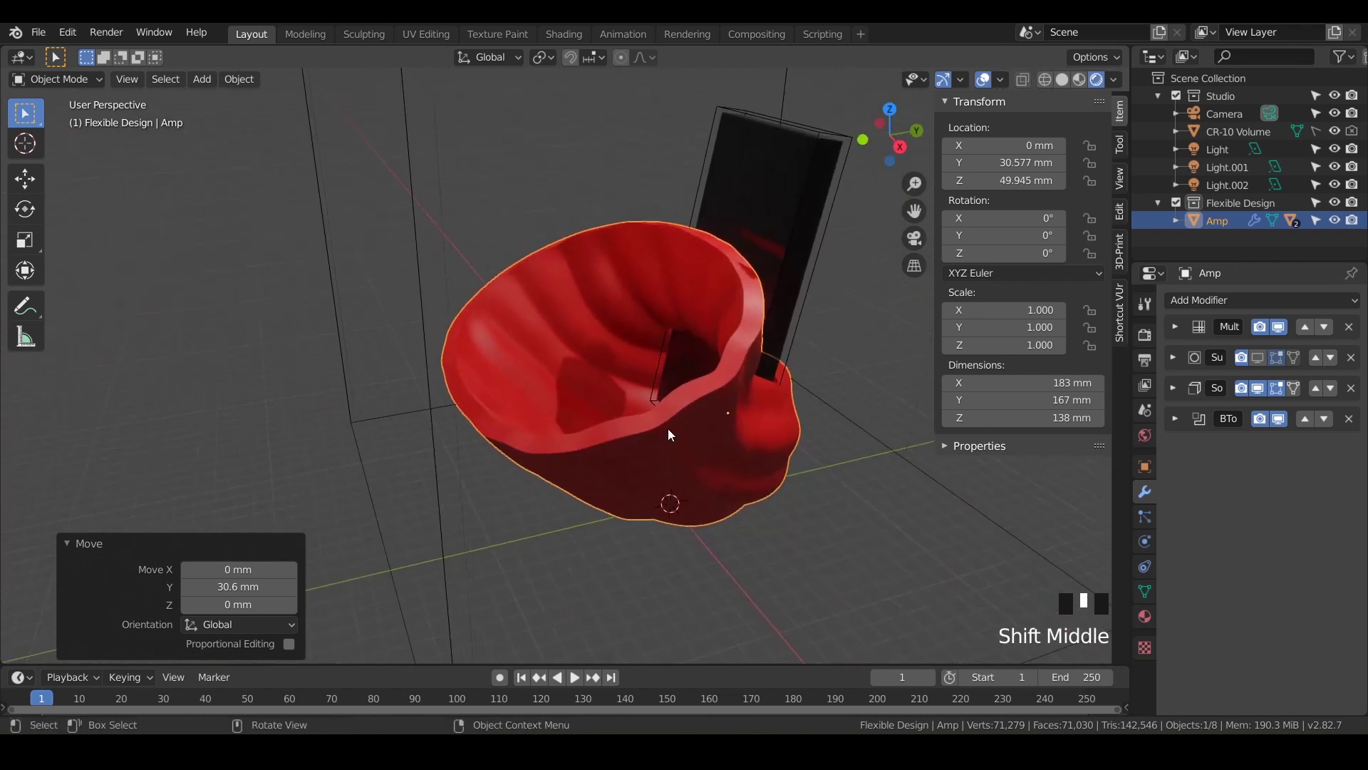
pyautogui.keyDown('shift'); pyautogui.moveTo(703, 440); pyautogui.dragTo(742, 376, button='middle'); pyautogui.keyUp('shift')
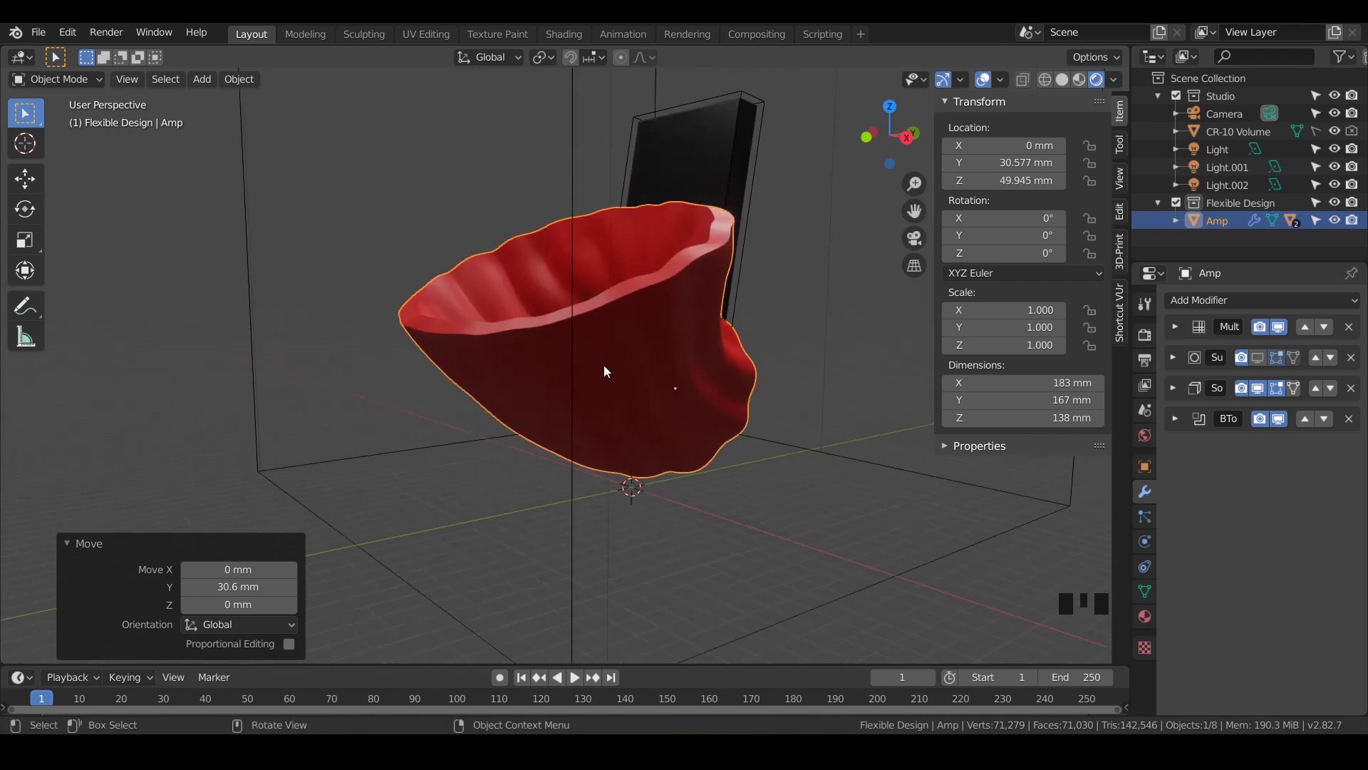
# Step: Add a cube mesh at the 3D cursor and rename it Cut_Cube
pyautogui.hotkey('shift', 'a')
pyautogui.moveTo(622, 353)
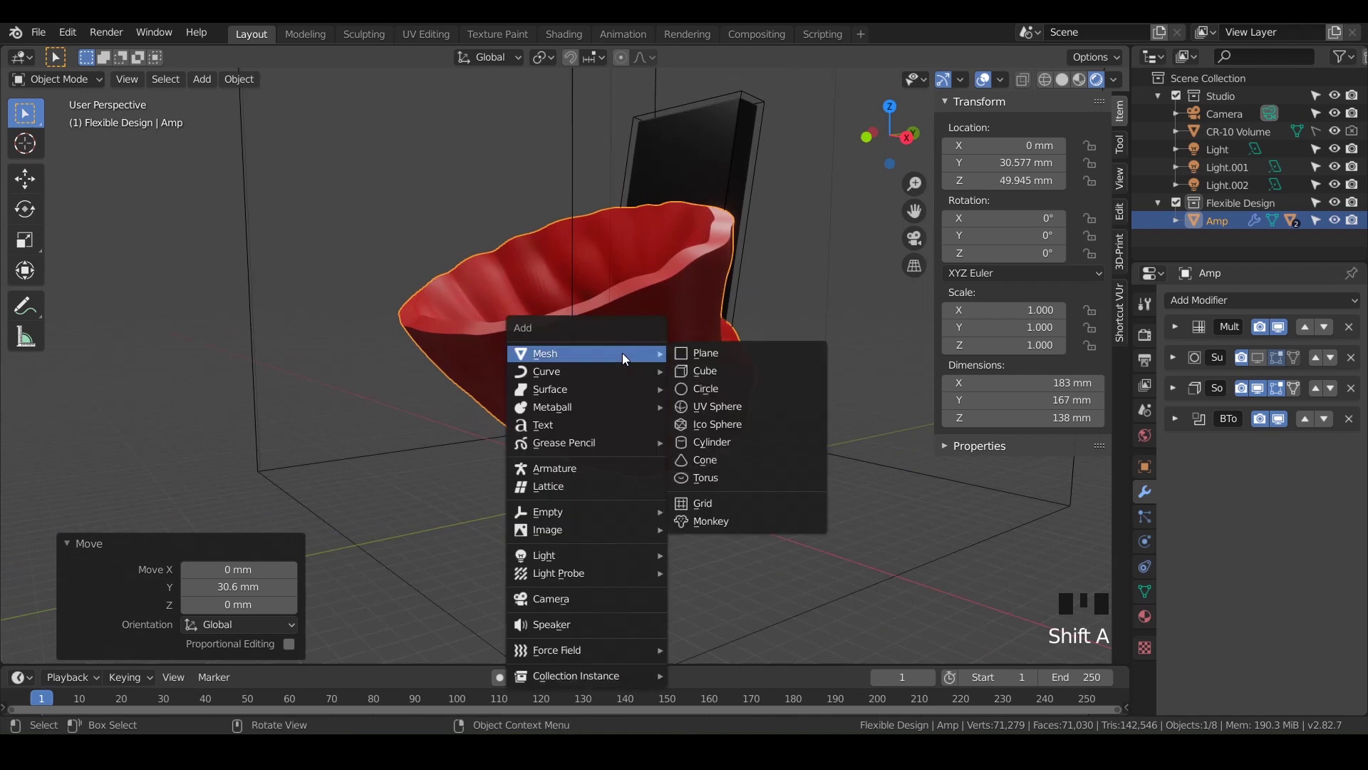
pyautogui.click(700, 373)
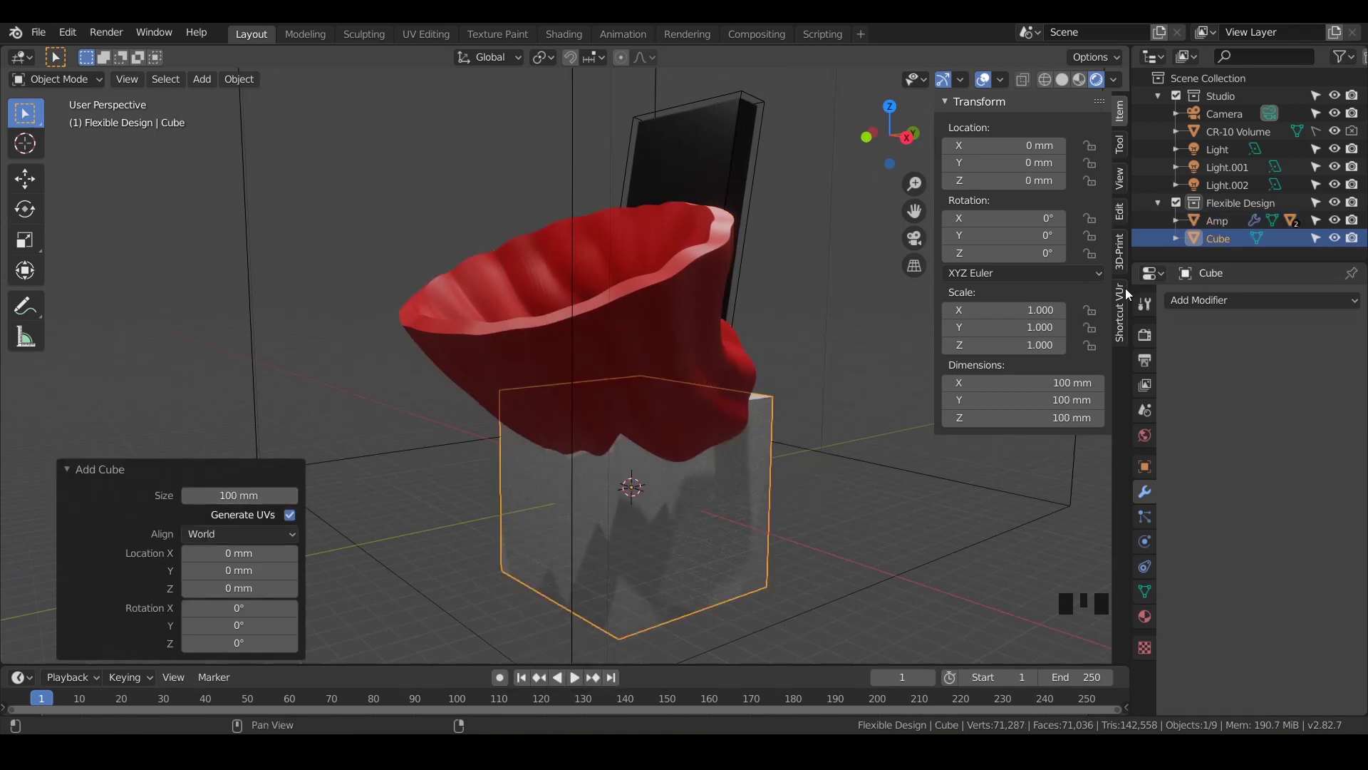
pyautogui.doubleClick(1220, 237)
pyautogui.press('BackSpace')
pyautogui.write('Cut Cube')
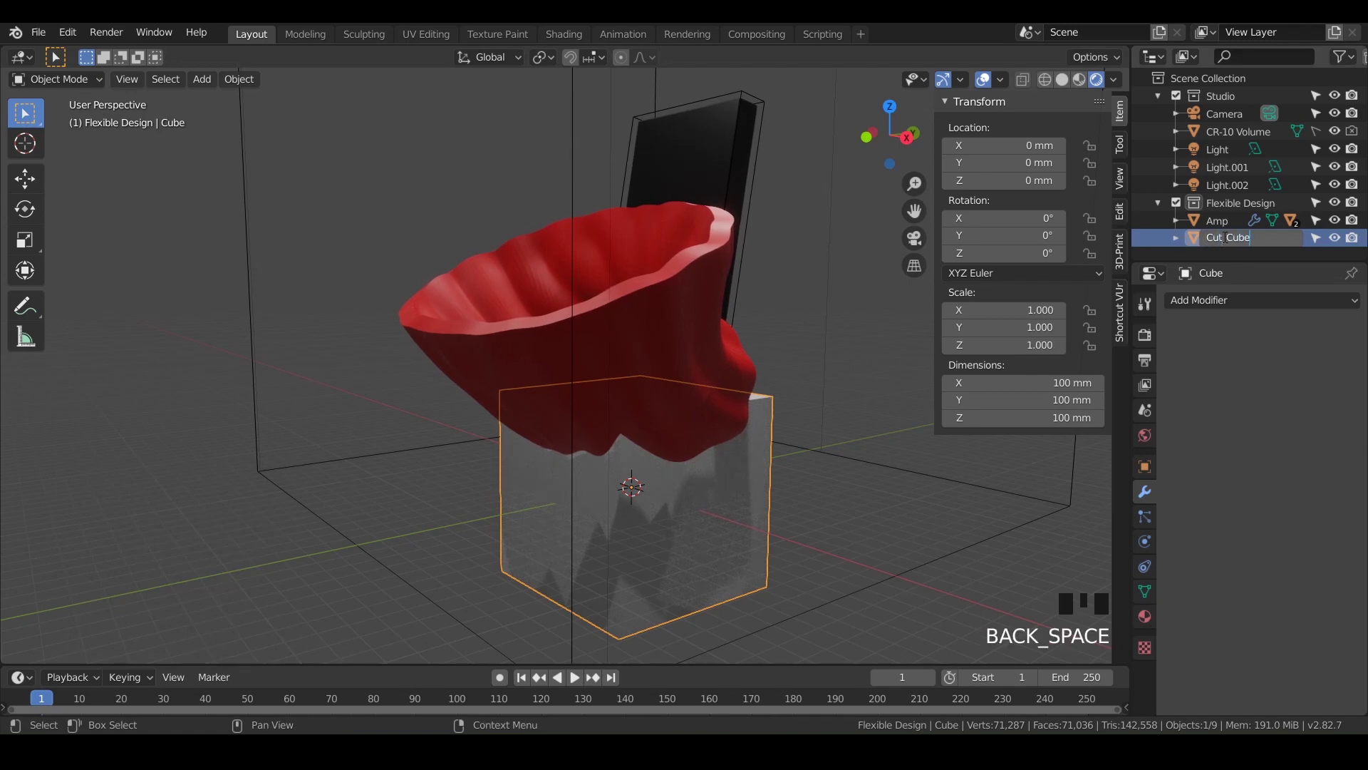
pyautogui.press('Return')
# Step: In the right orthographic view, lower Cut_Cube about 31.6 mm along Z beneath the Amp
pyautogui.press('KP_3')
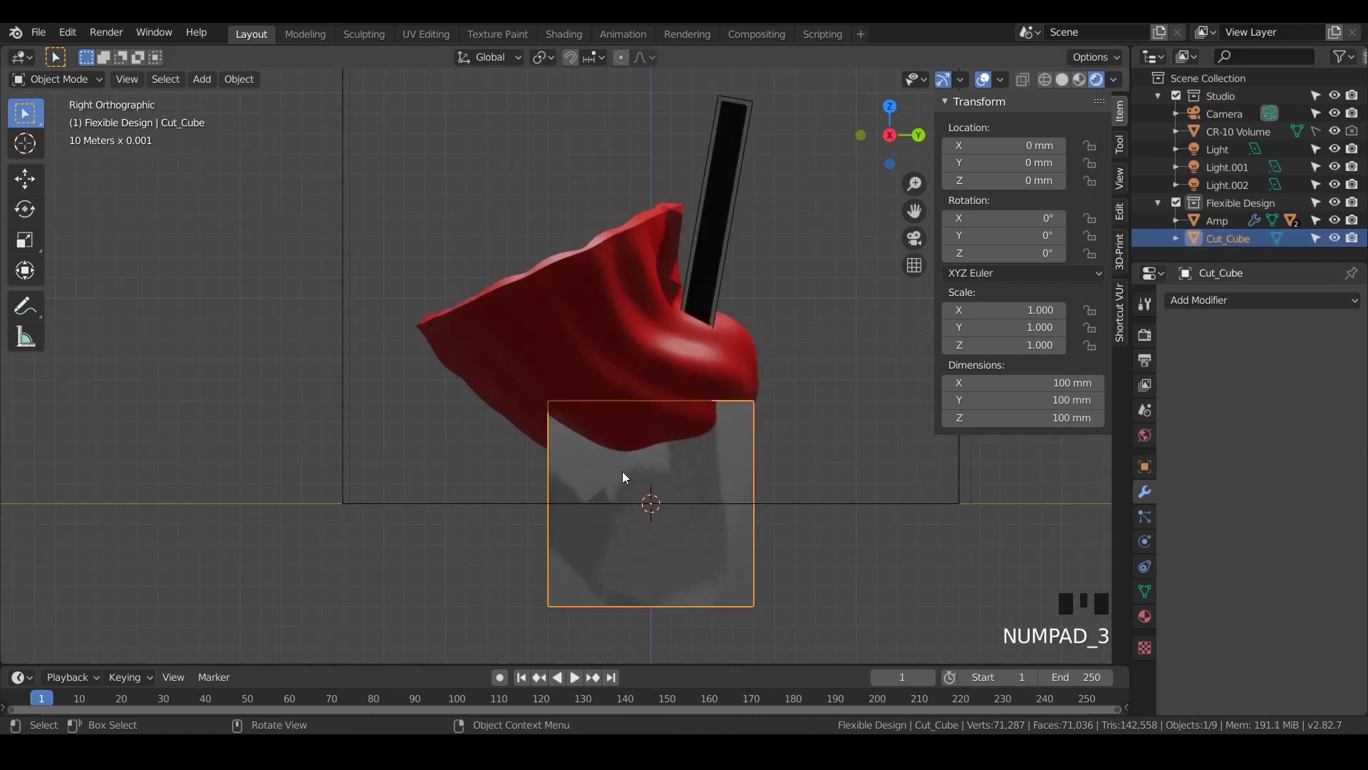
pyautogui.press('g')
pyautogui.press('z')
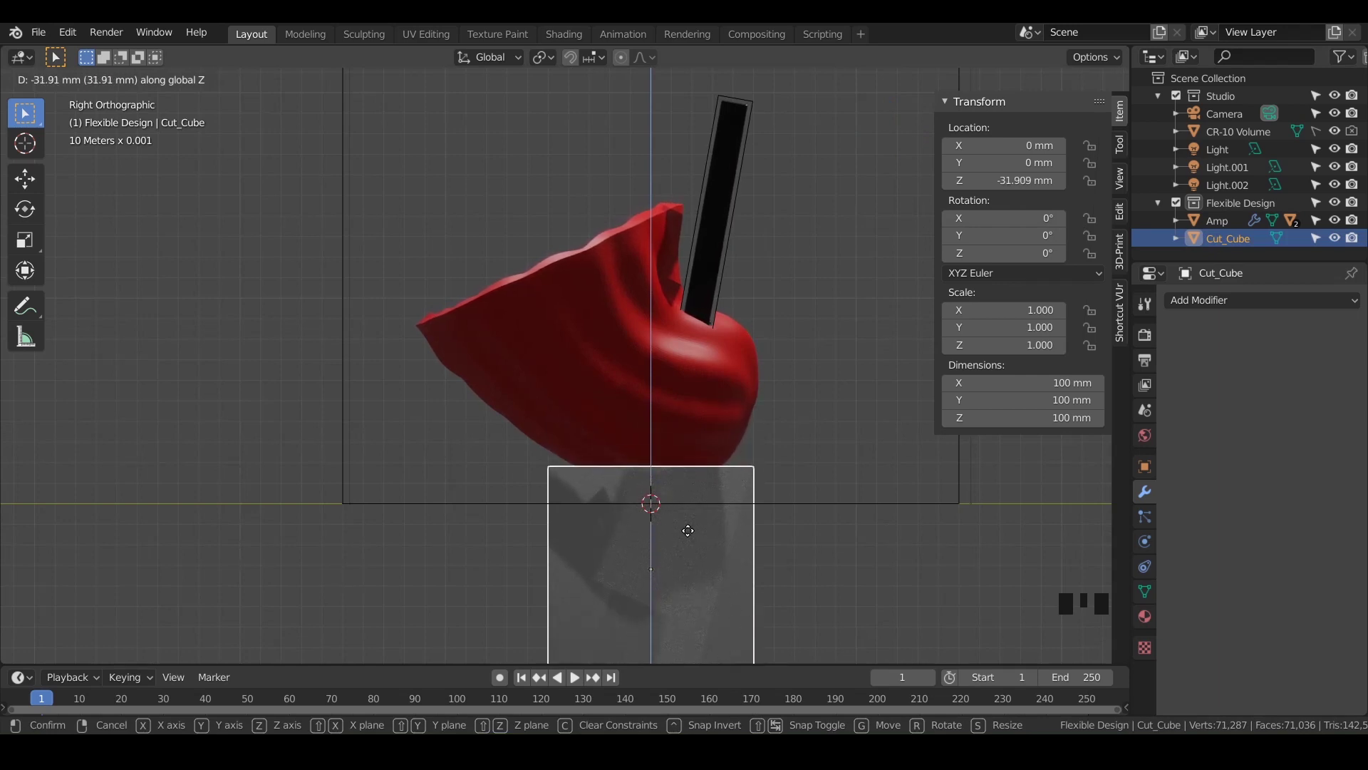
pyautogui.click(687, 529)
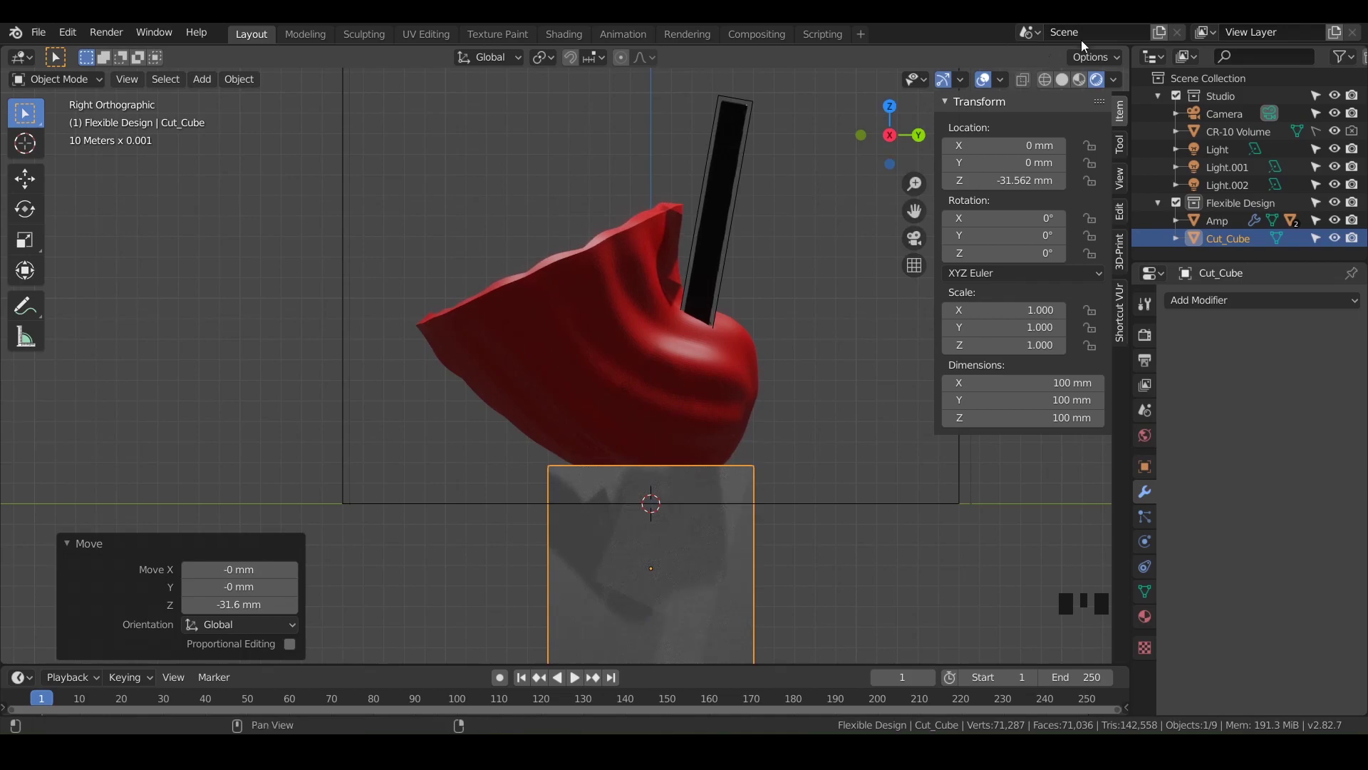
# Step: In wireframe shading, lower Cut_Cube about another 3.8 mm along Z so its top face crosses only the Amp's outer bottom wall
pyautogui.click(1045, 79)
pyautogui.scroll(4, 708, 421)
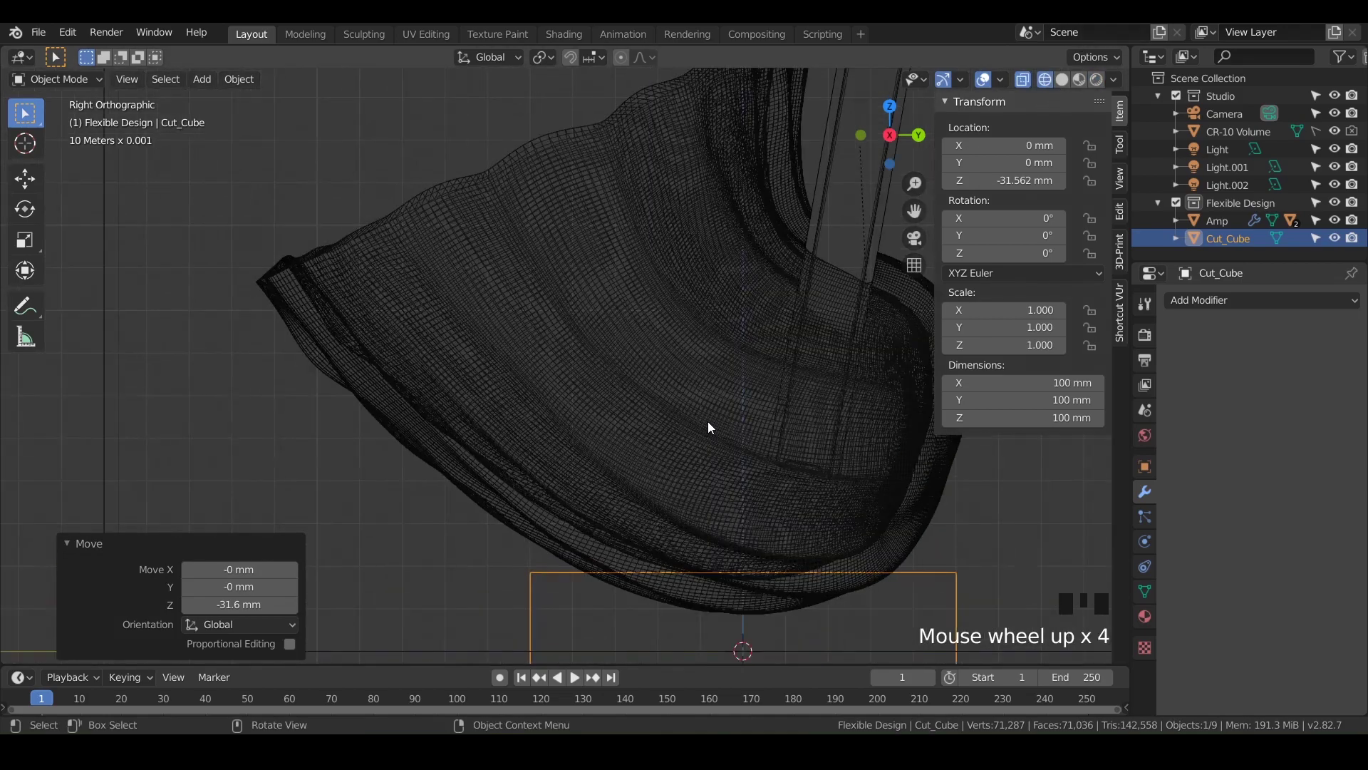
pyautogui.keyDown('shift'); pyautogui.moveTo(708, 421); pyautogui.dragTo(640, 314, button='middle'); pyautogui.keyUp('shift')
pyautogui.scroll(3, 644, 371)
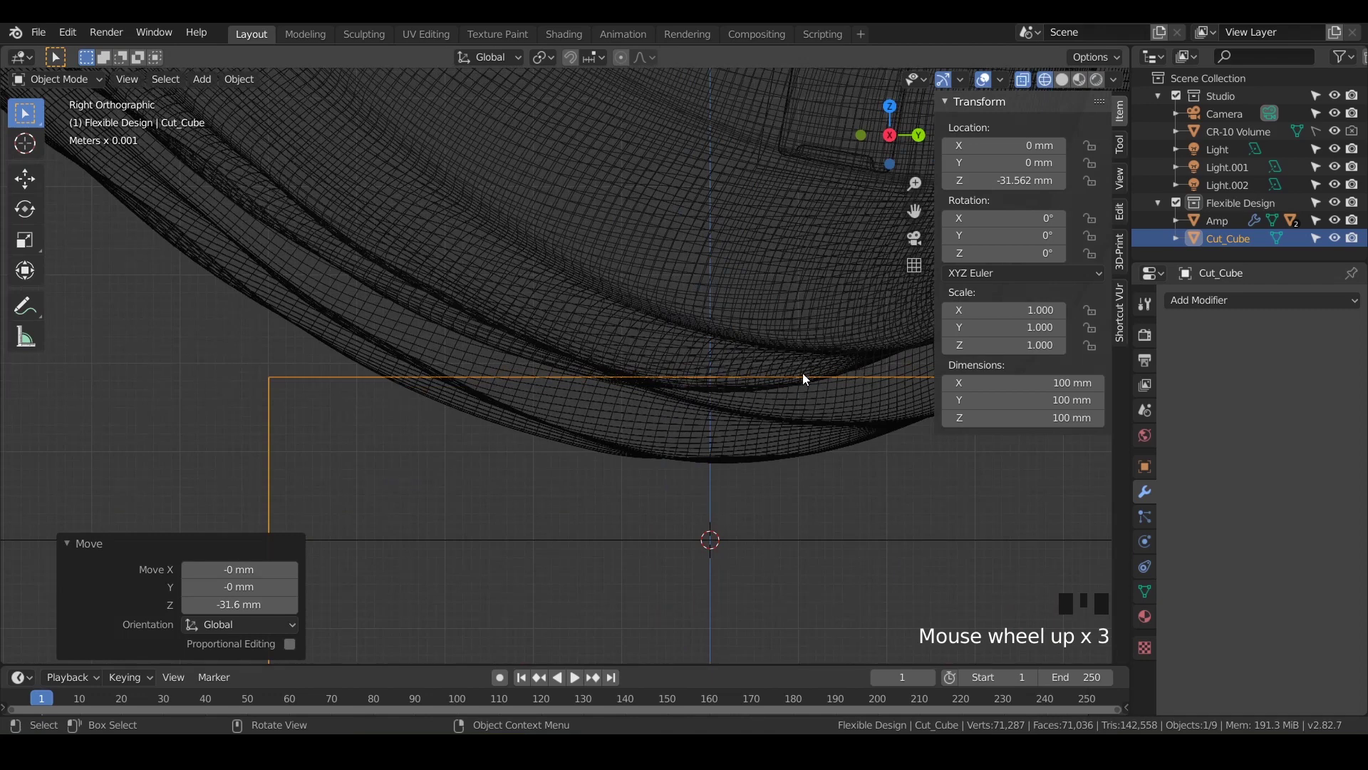
pyautogui.press('g')
pyautogui.press('z')
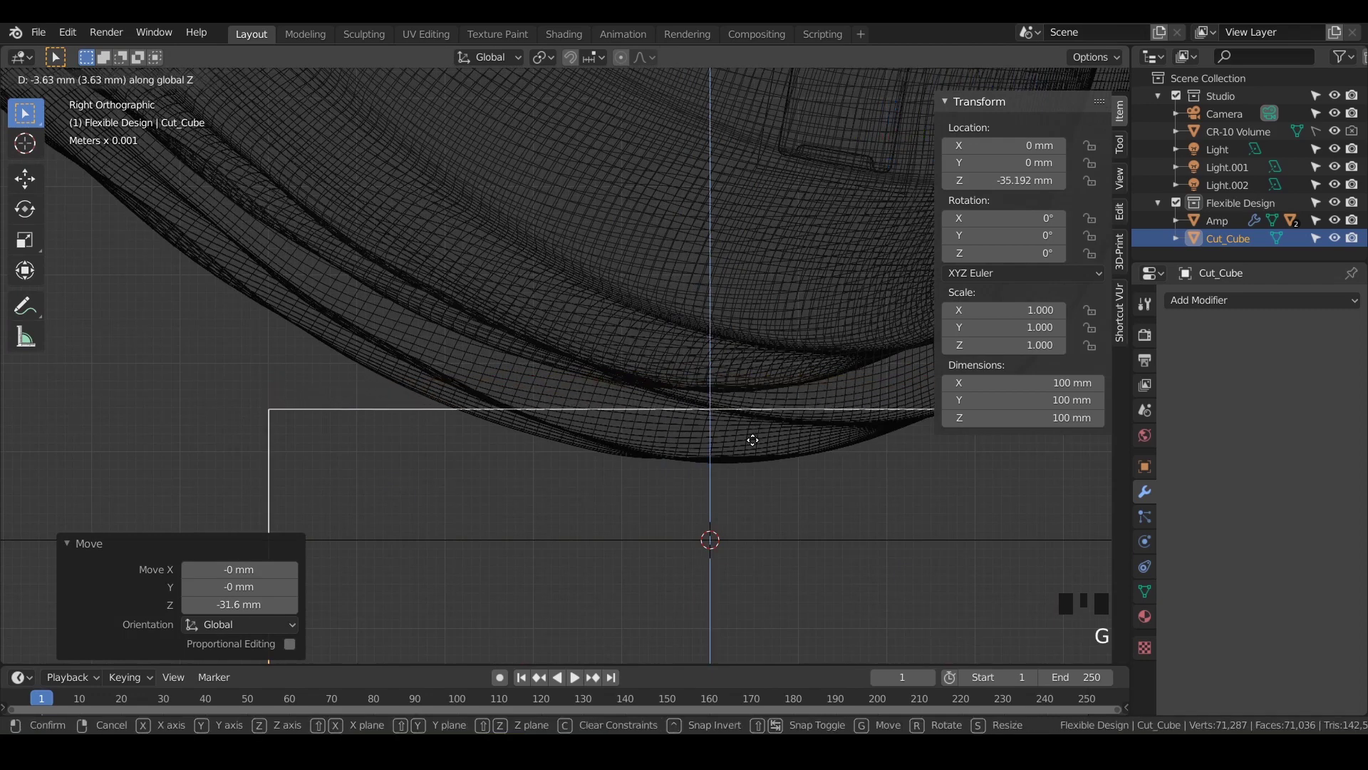
pyautogui.click(751, 441)
pyautogui.scroll(-1, 677, 463)
pyautogui.scroll(-4, 677, 470)
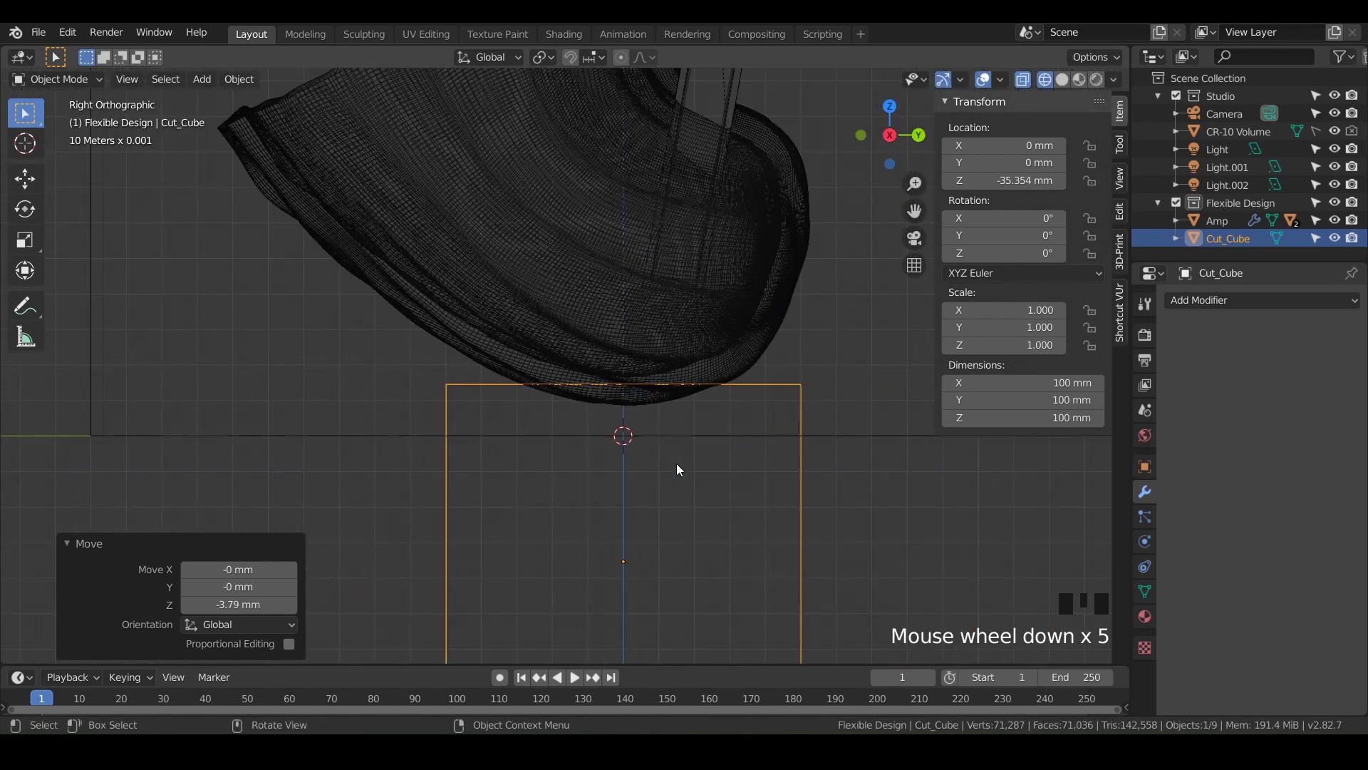
pyautogui.keyDown('shift'); pyautogui.moveTo(677, 470); pyautogui.dragTo(680, 504, button='middle'); pyautogui.keyUp('shift')
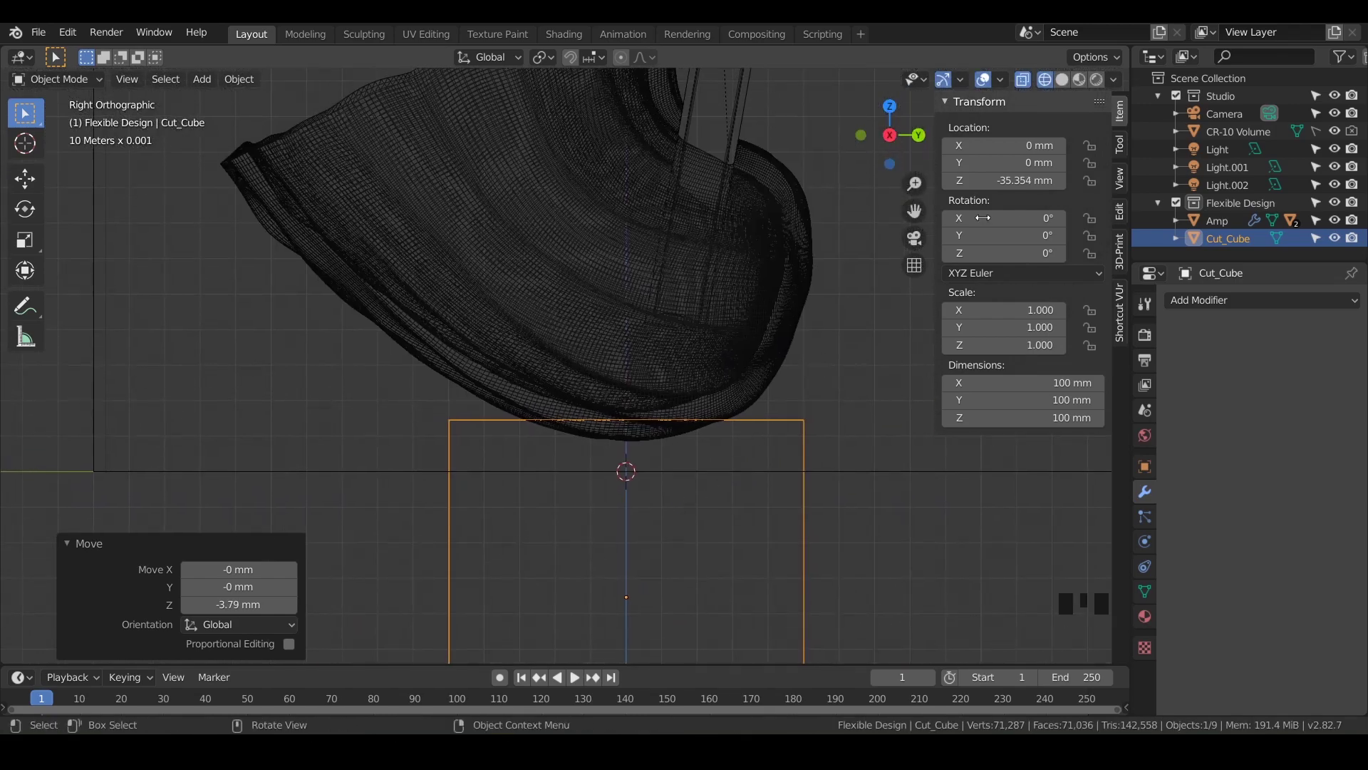
# Step: Return to Rendered shading, subtract Cut_Cube from the Amp with a Bool Tool Difference brush, and inspect the flattened base
pyautogui.click(1096, 80)
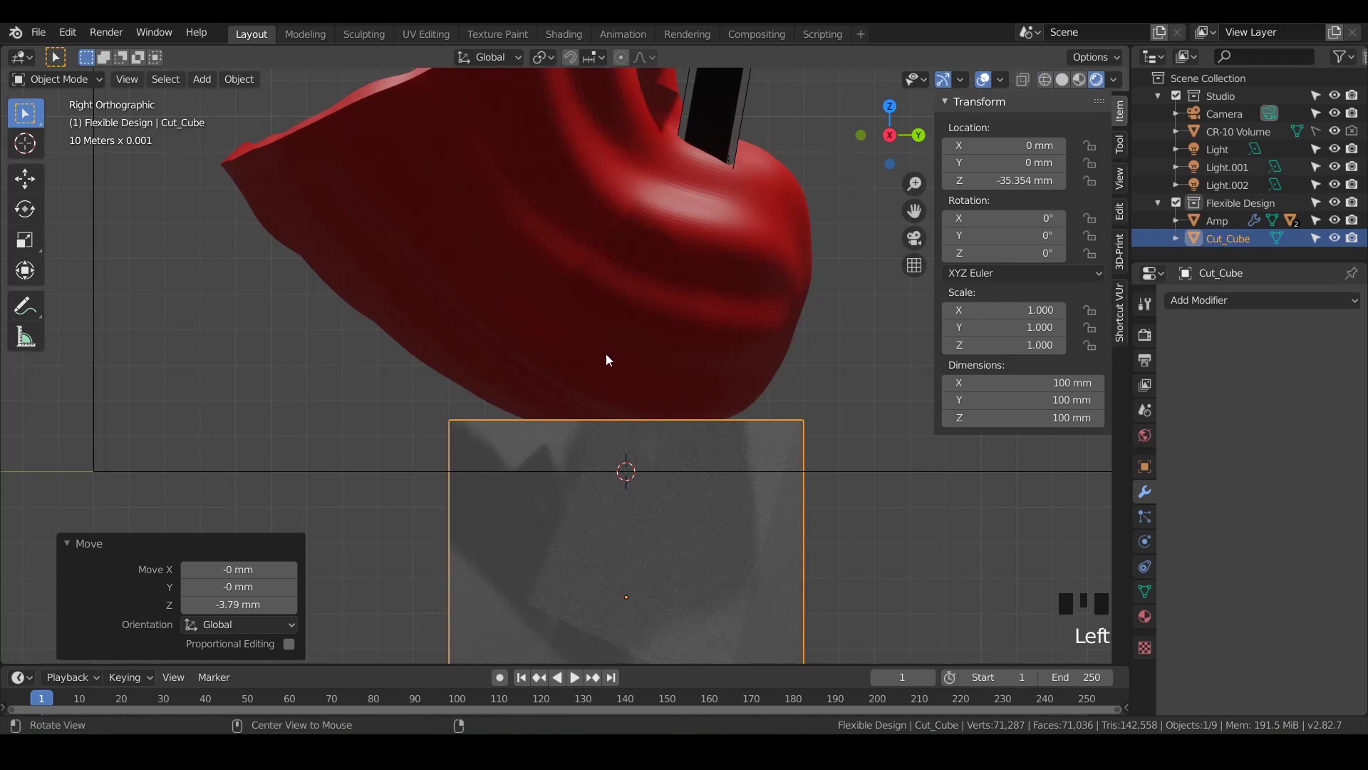
pyautogui.moveTo(606, 353); pyautogui.dragTo(632, 365, button='middle')
pyautogui.scroll(-1, 630, 364)
pyautogui.scroll(-2, 631, 365)
pyautogui.click(670, 490)
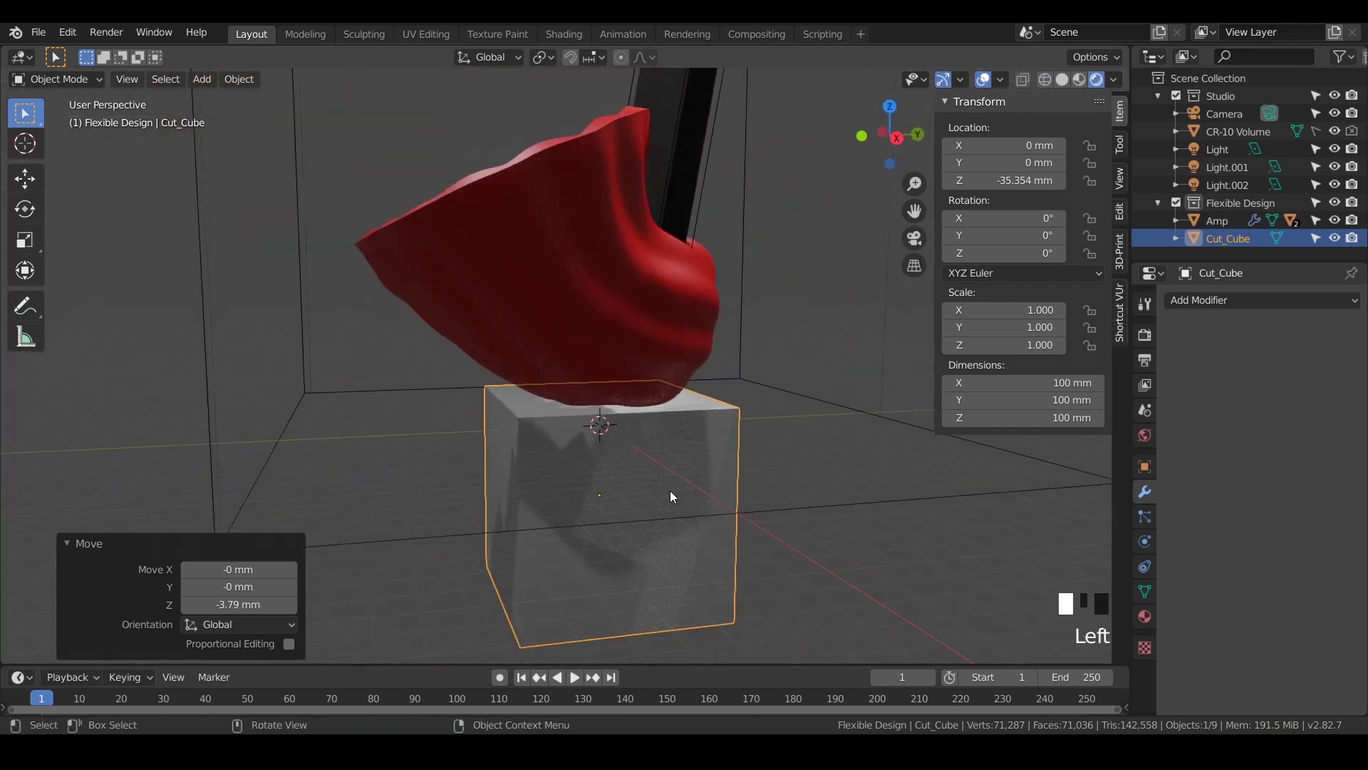
pyautogui.keyDown('shift'); pyautogui.click(652, 345); pyautogui.keyUp('shift')
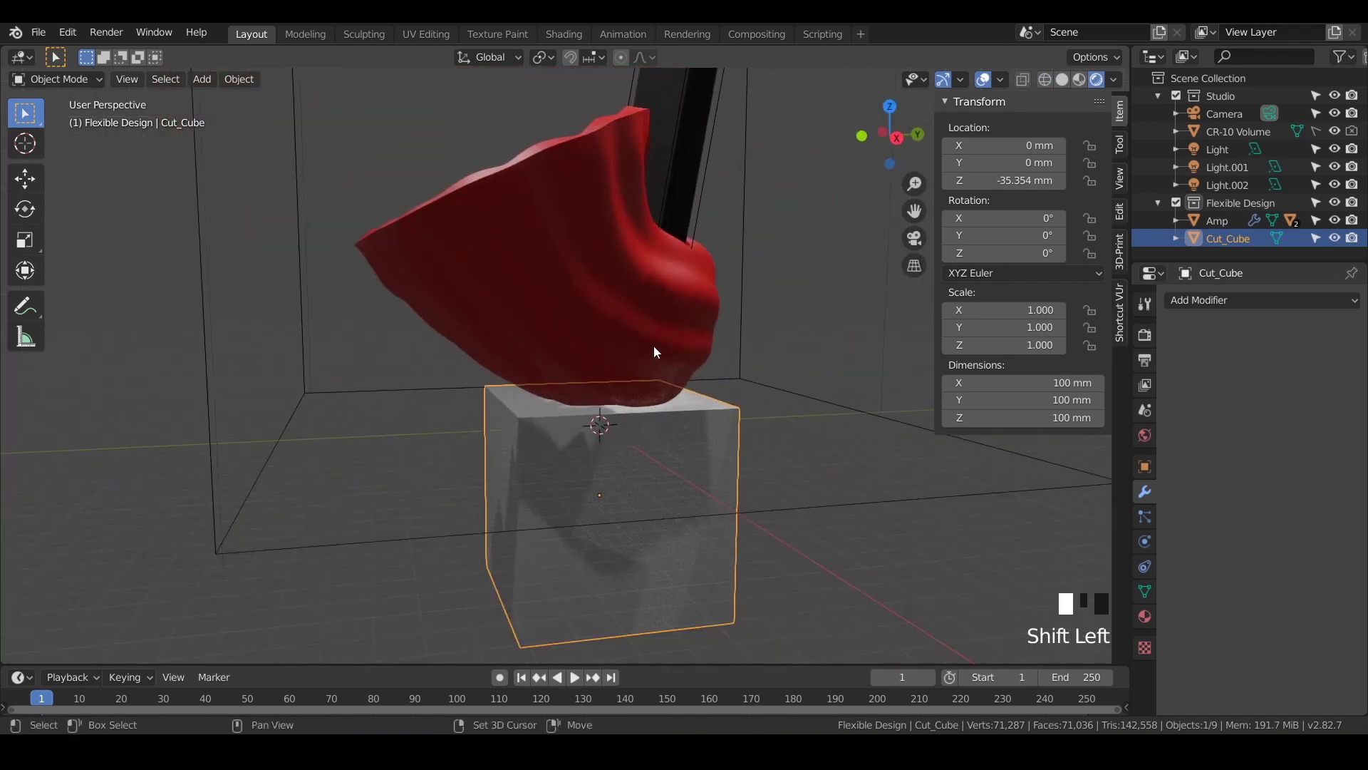
pyautogui.press('ctrl')
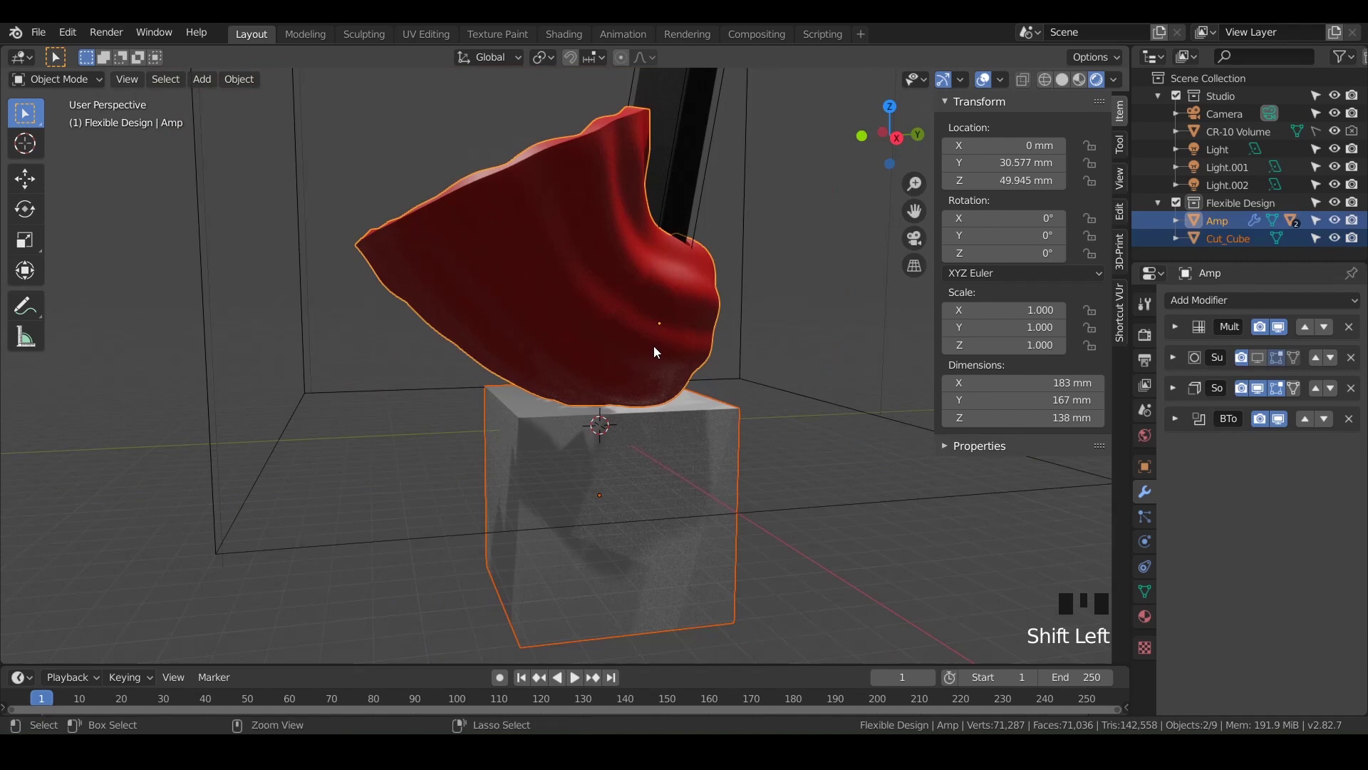
pyautogui.press('ctrl+KP_Subtract')
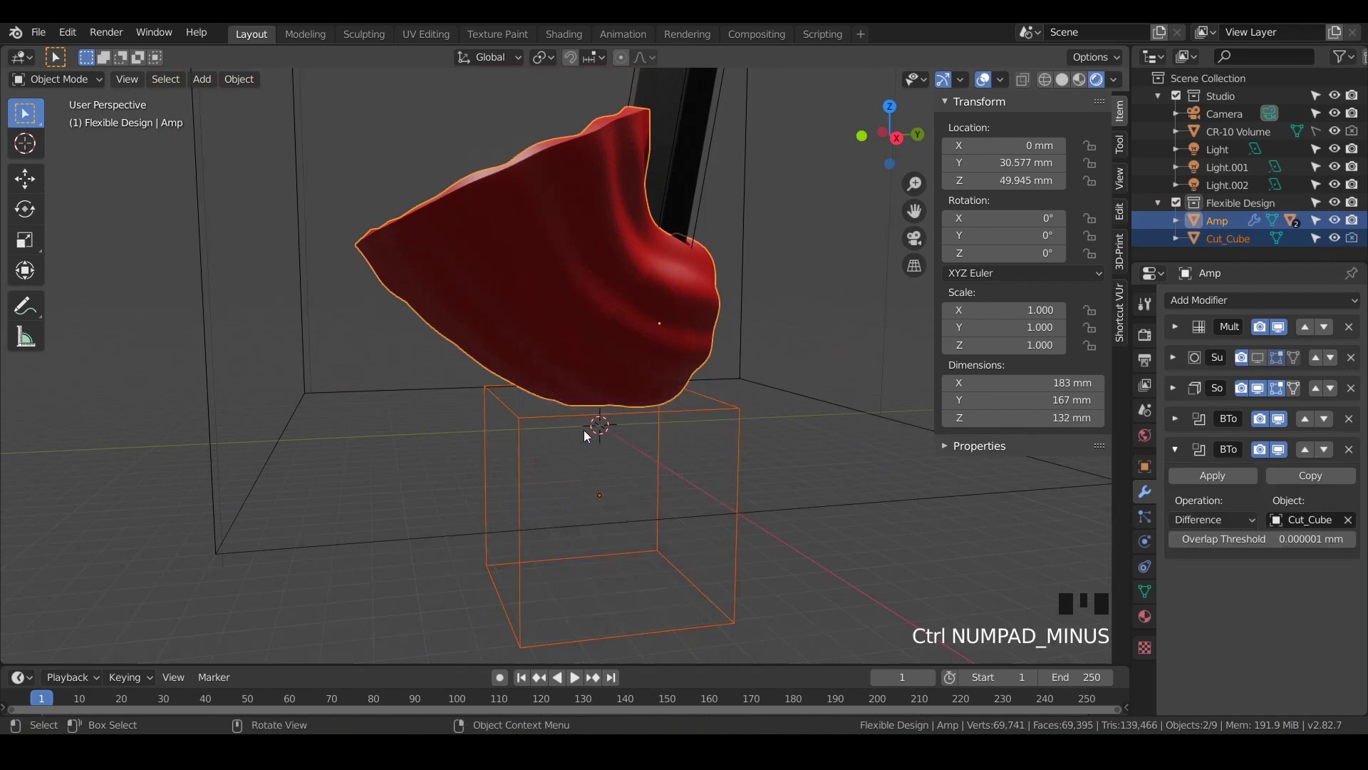
pyautogui.moveTo(583, 429); pyautogui.dragTo(687, 418, button='middle')
pyautogui.press('KP_3')
pyautogui.scroll(6, 551, 412)
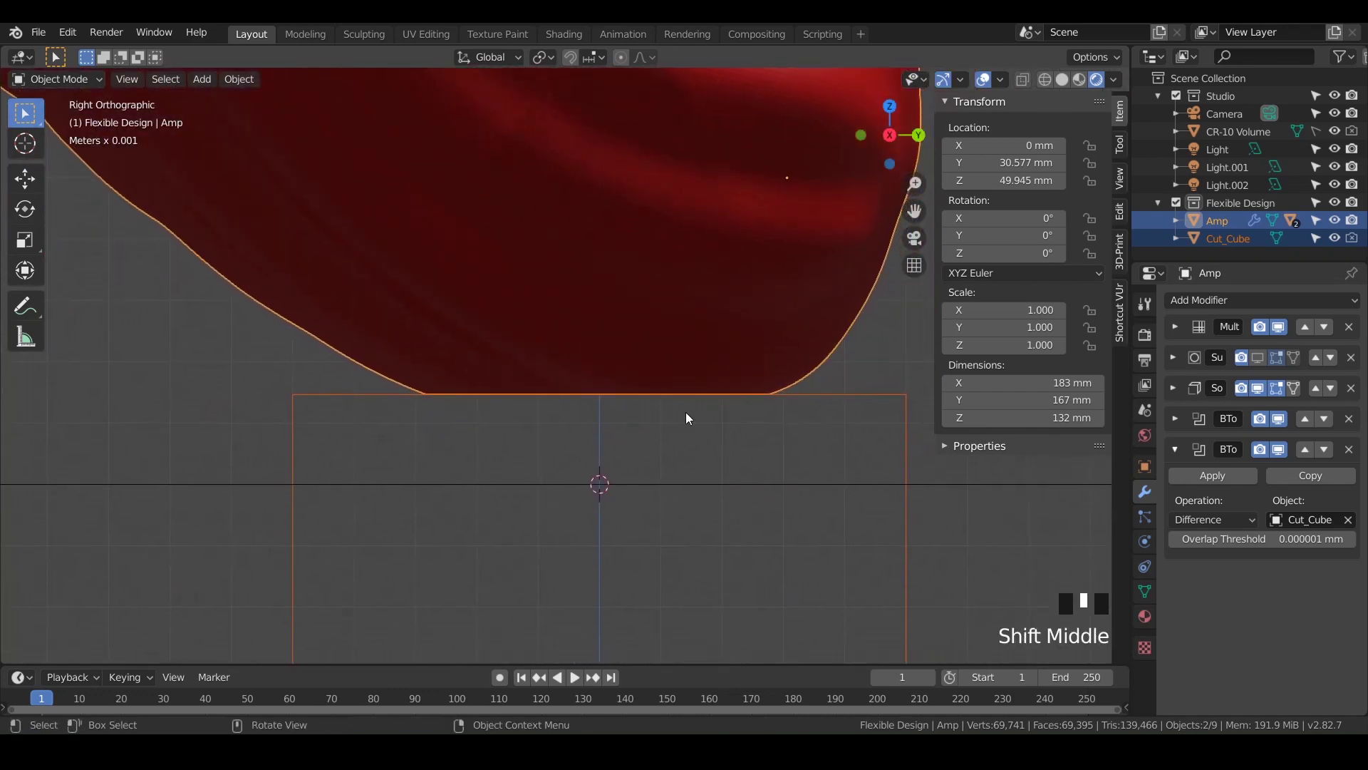
pyautogui.moveTo(717, 352); pyautogui.dragTo(738, 429, button='middle')
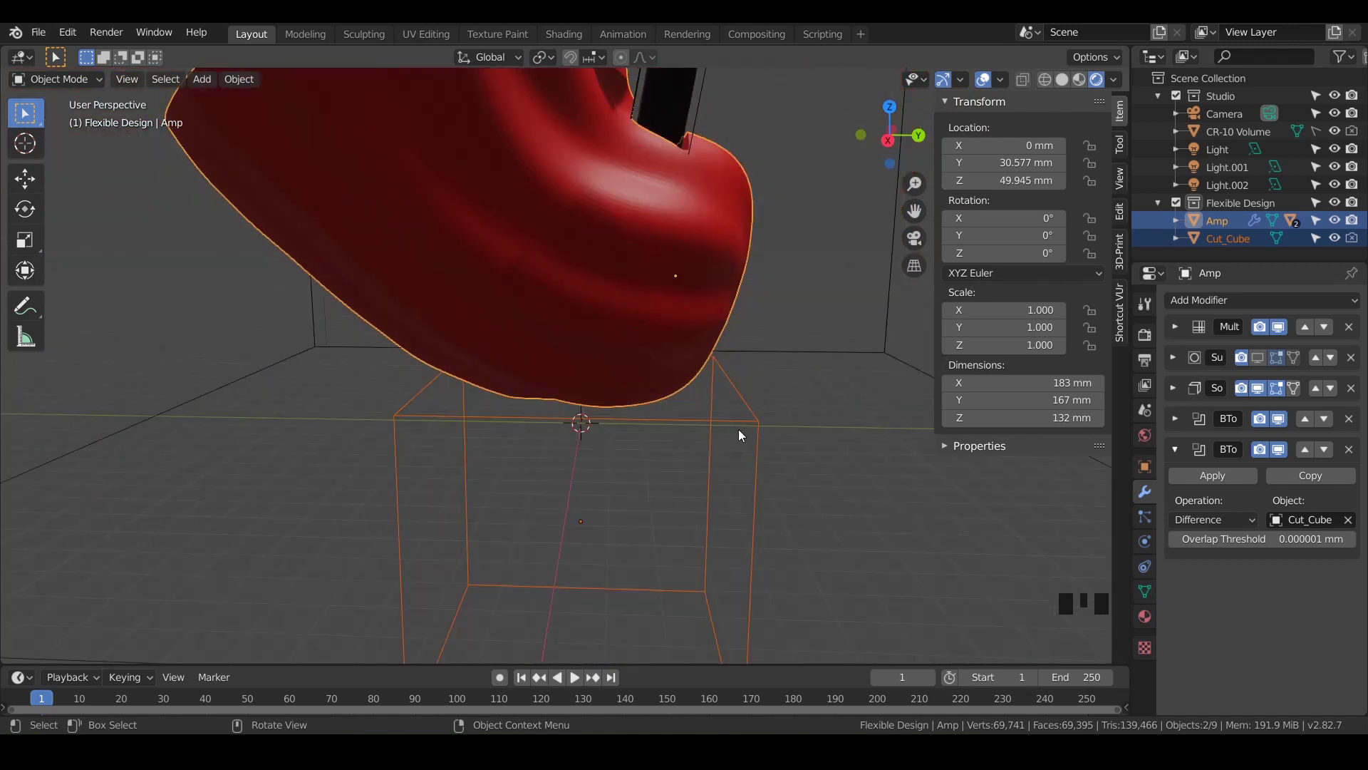
# Step: Parent Cut_Cube to the Amp using the Object option
pyautogui.click(758, 443)
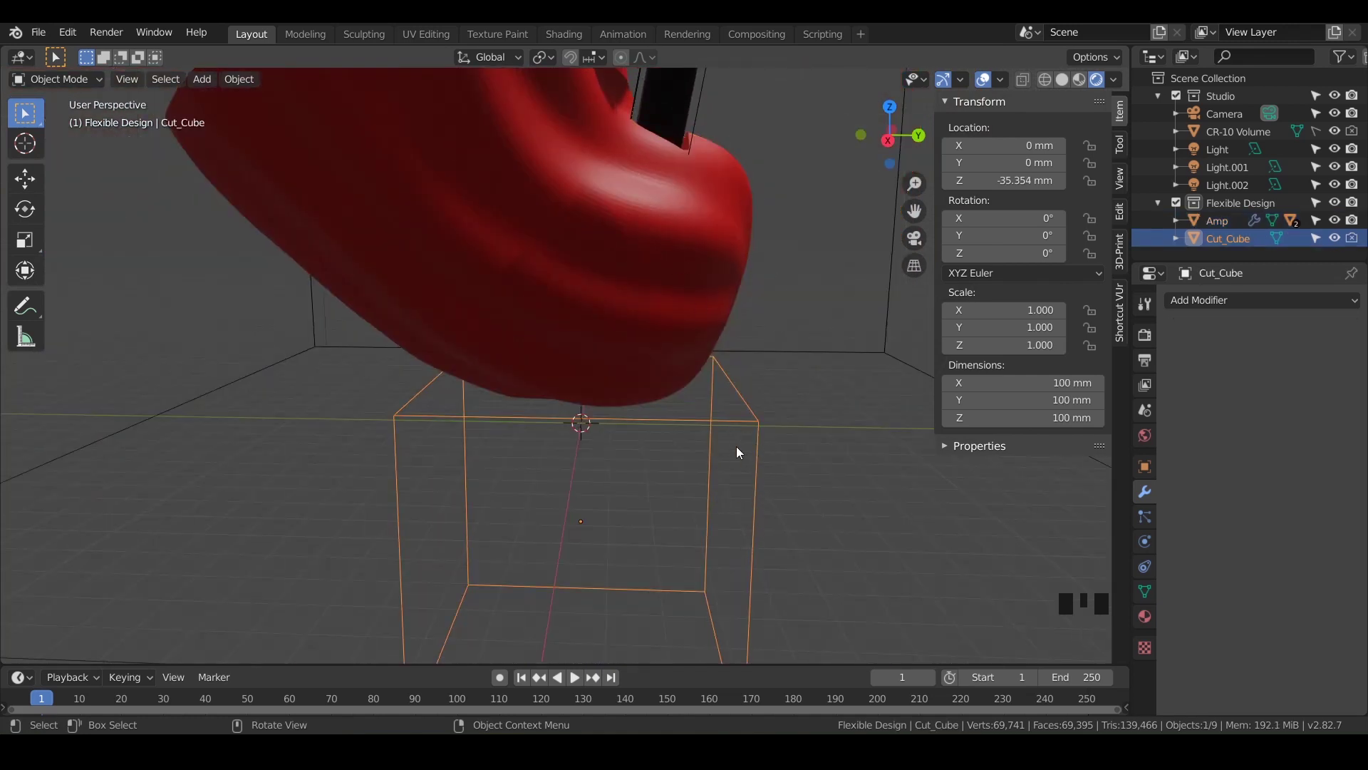
pyautogui.keyDown('shift'); pyautogui.click(630, 313); pyautogui.keyUp('shift')
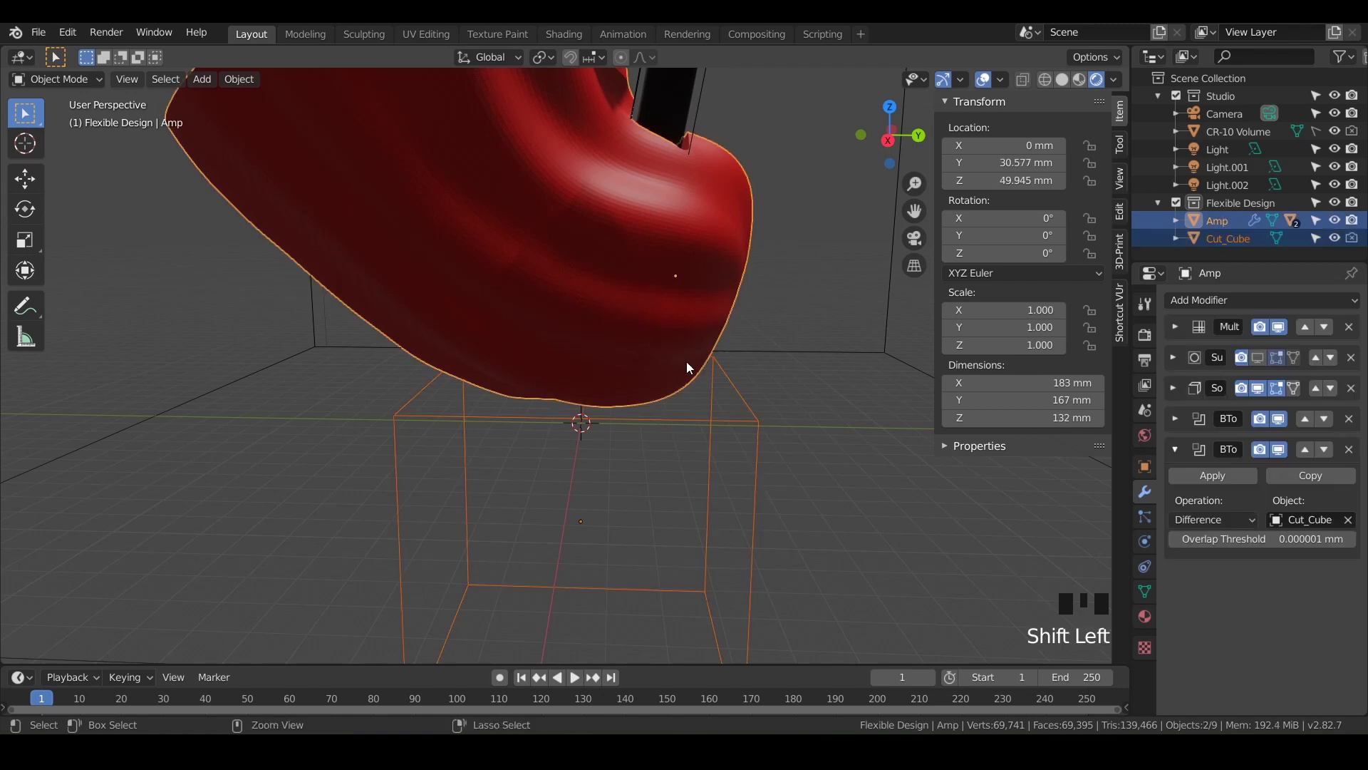
pyautogui.hotkey('ctrl', 'p')
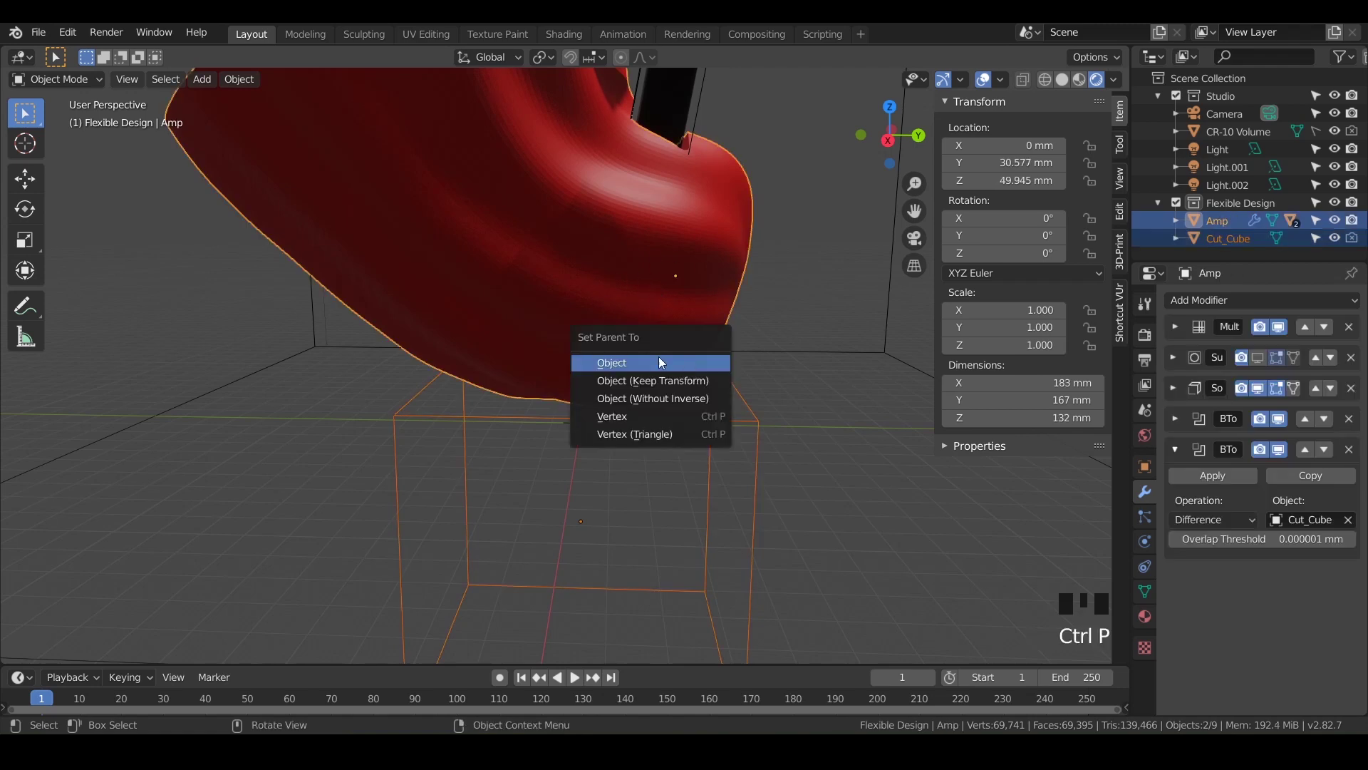
pyautogui.press('Return')
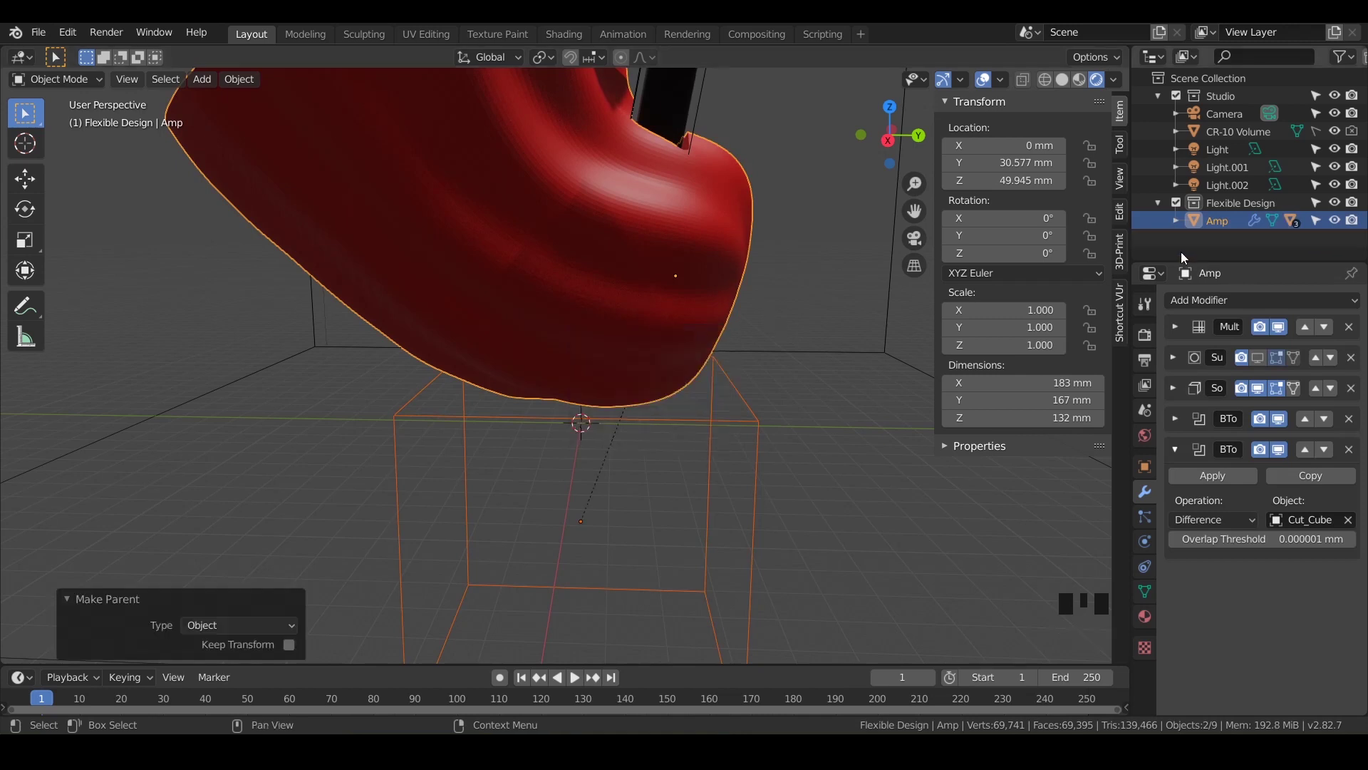
pyautogui.click(1176, 221)
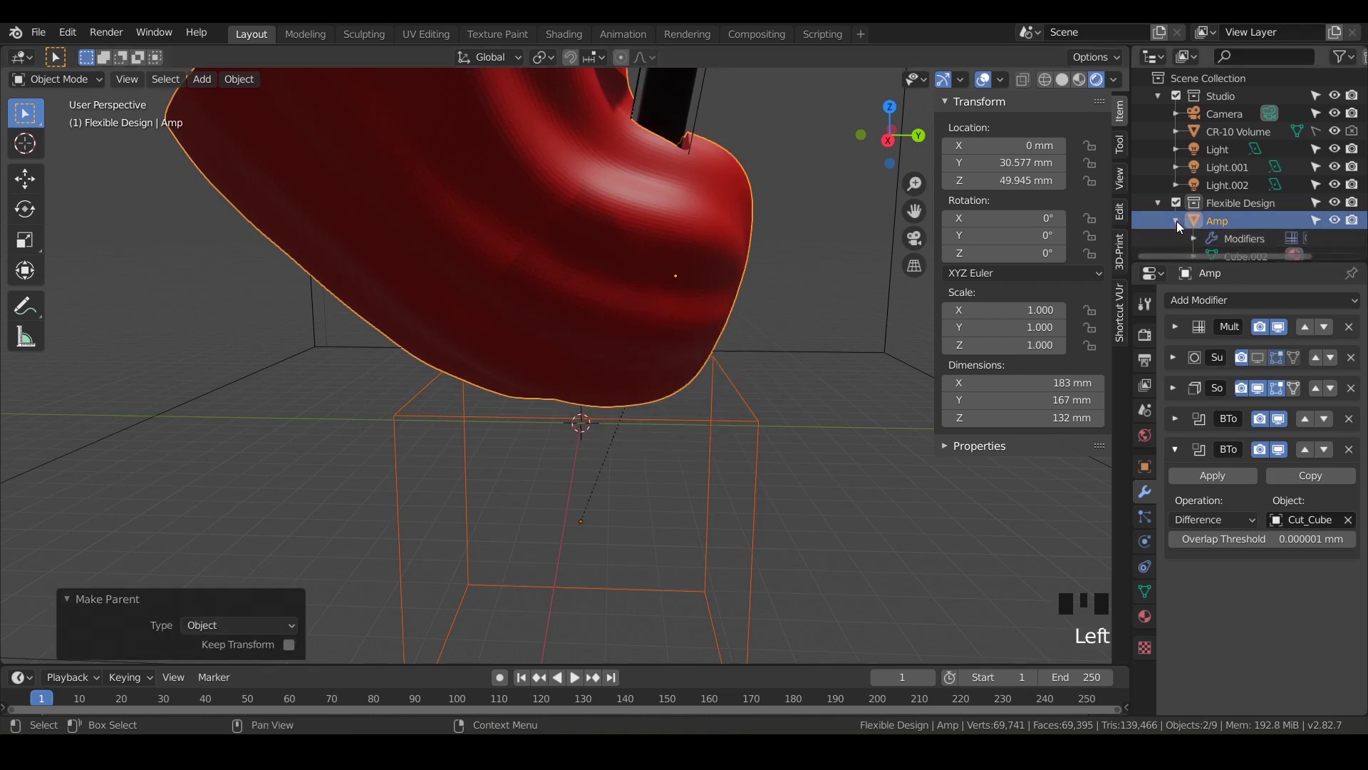
pyautogui.click(1176, 220)
# Step: Switch the viewport to Material Preview shading and view the Amp's interior from above
pyautogui.scroll(-5, 1177, 220)
pyautogui.keyDown('shift'); pyautogui.moveTo(580, 272); pyautogui.dragTo(670, 371, button='middle'); pyautogui.keyUp('shift')
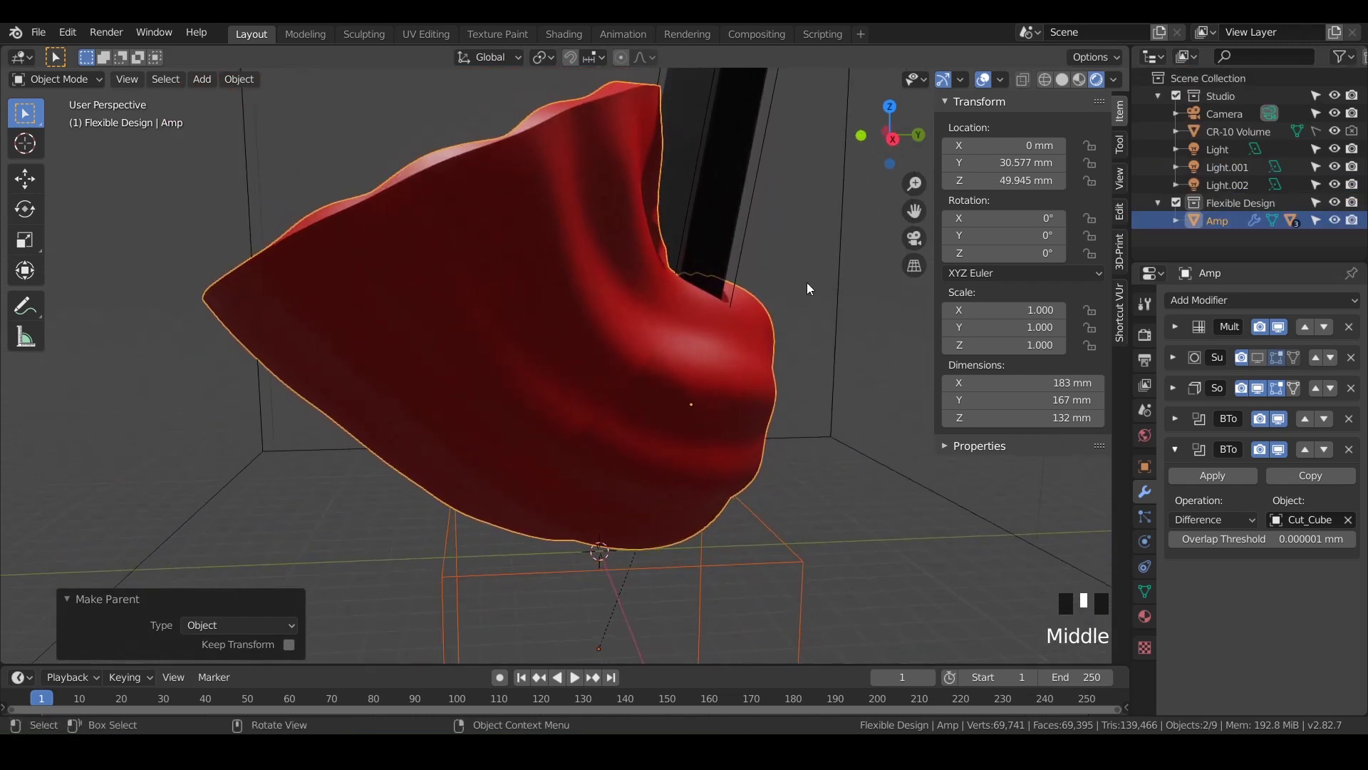
pyautogui.click(1079, 79)
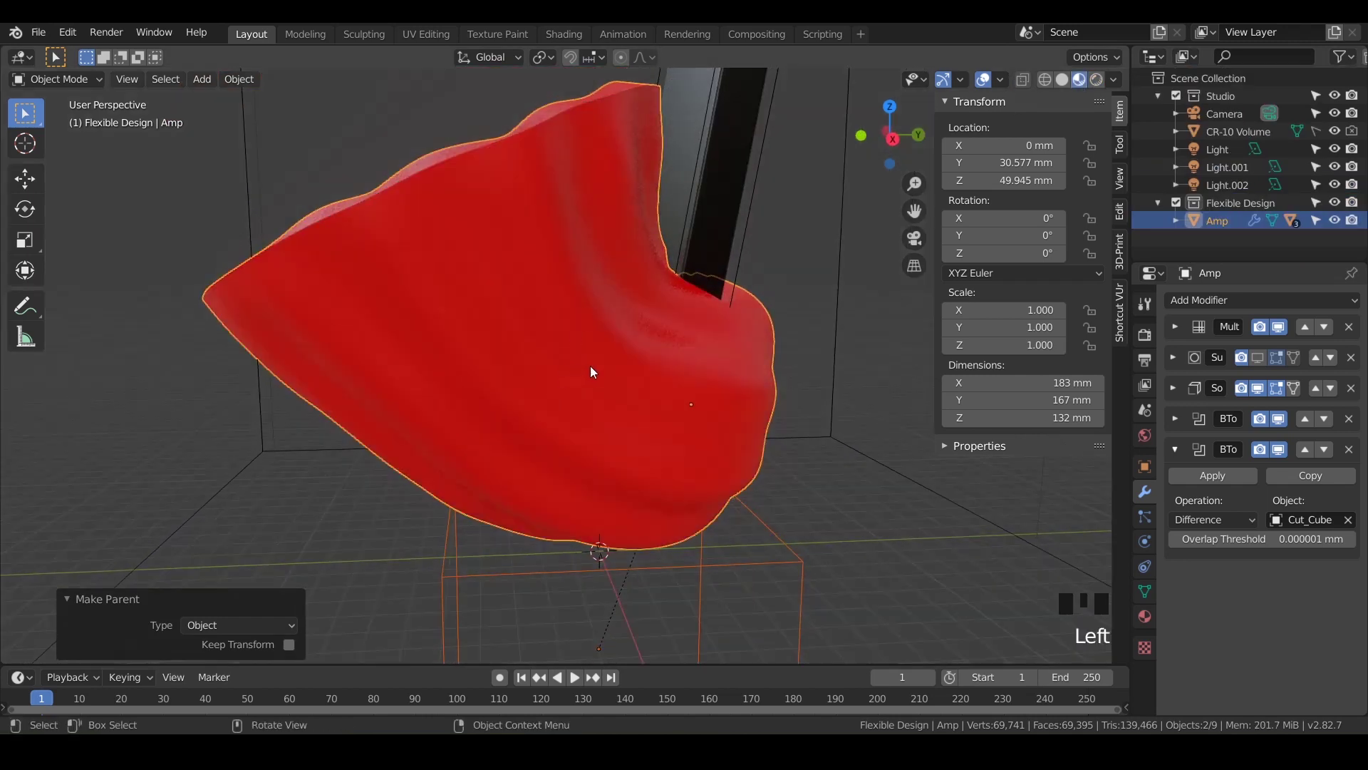
pyautogui.keyDown('shift'); pyautogui.moveTo(693, 367); pyautogui.dragTo(709, 501, button='middle'); pyautogui.keyUp('shift')
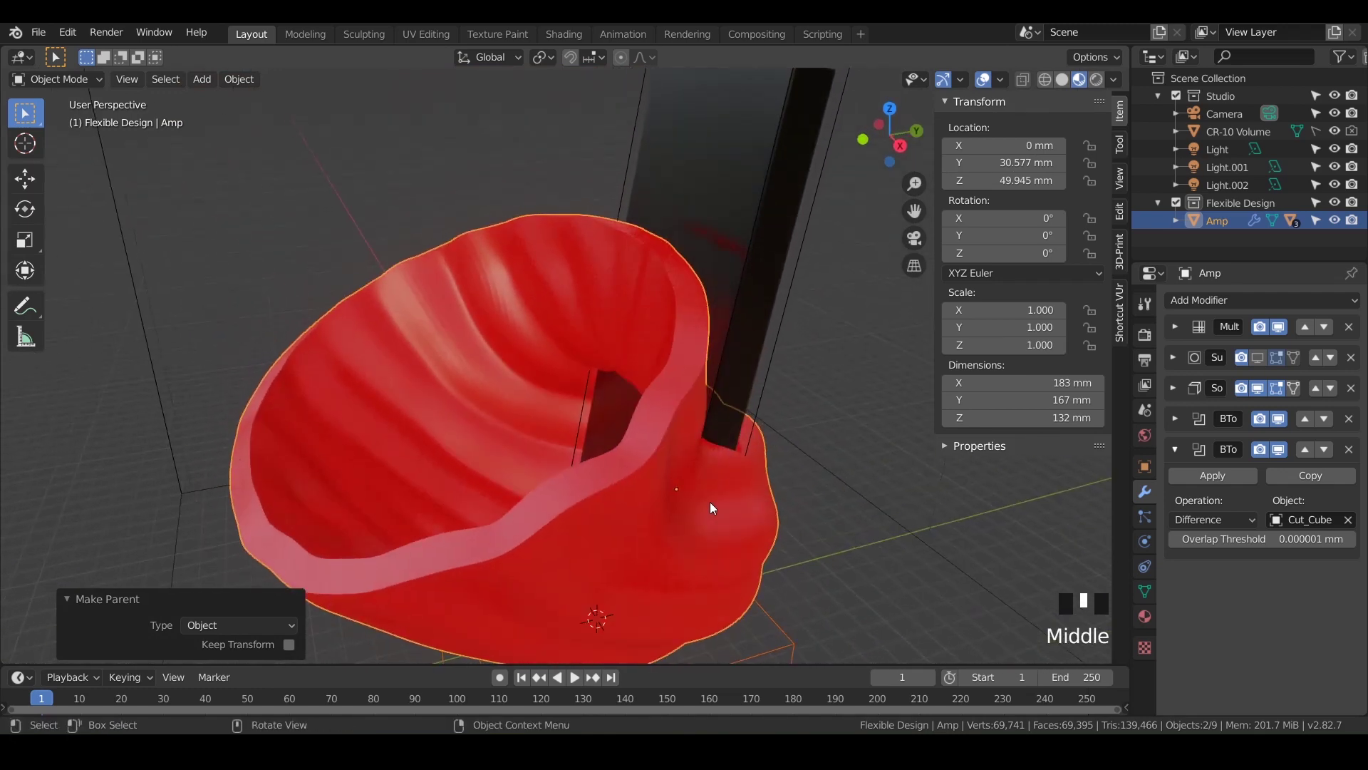
# Step: In the bottom view, place the 3D cursor on the Amp's flat base at about X -29.2, Y 18, Z 14.6 mm and add a text object
pyautogui.press('ctrl+KP_7')
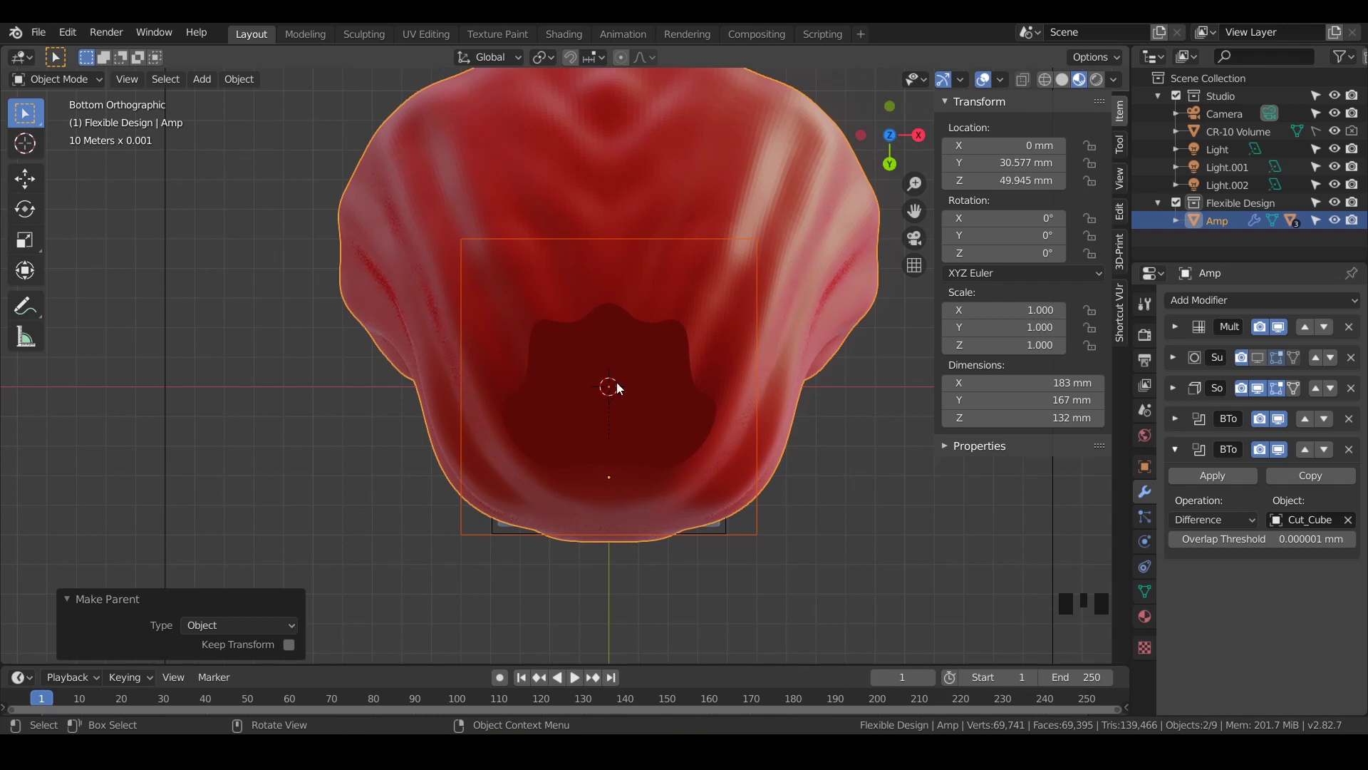
pyautogui.keyDown('shift'); pyautogui.rightClick(523, 439); pyautogui.keyUp('shift')
pyautogui.hotkey('shift', 'a')
pyautogui.moveTo(550, 387)
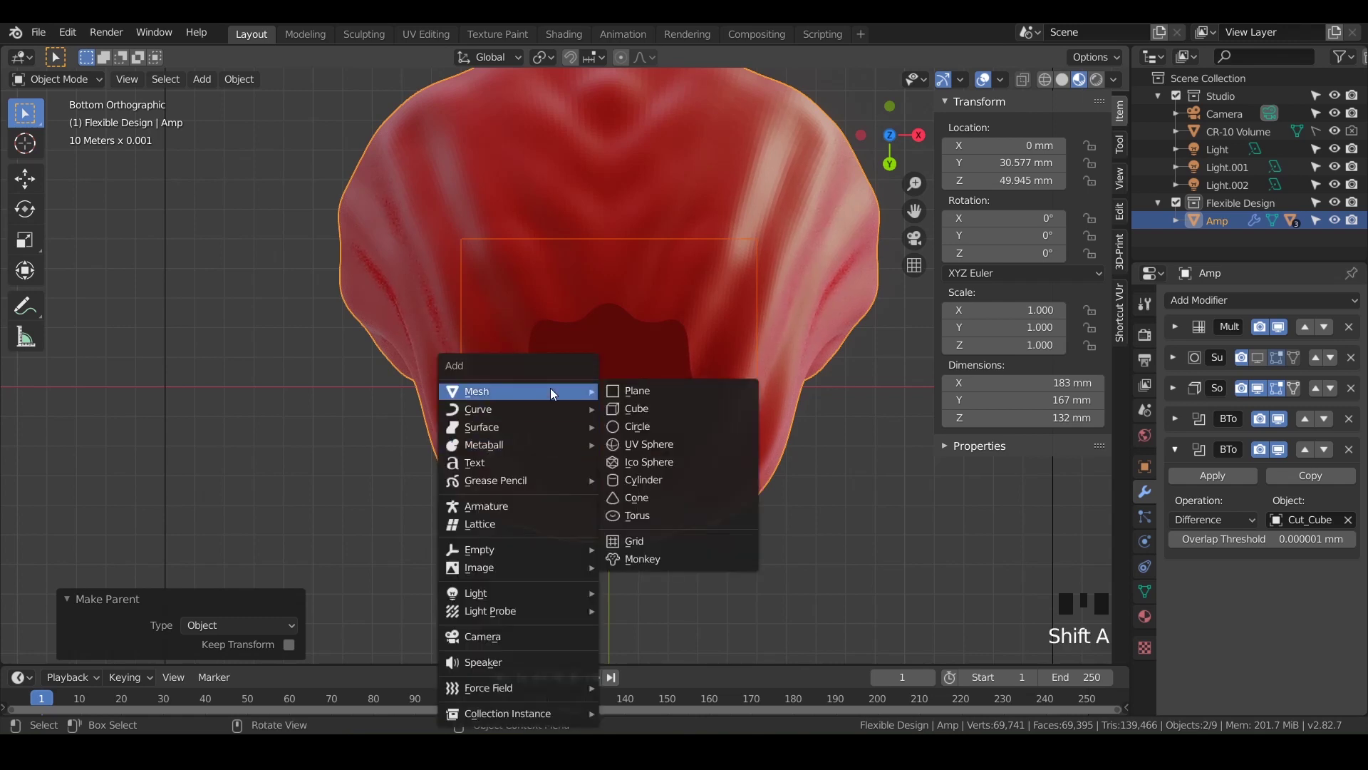
pyautogui.click(478, 460)
# Step: Try a 50 mm radius for the new text on the Amp's underside
pyautogui.scroll(3, 566, 411)
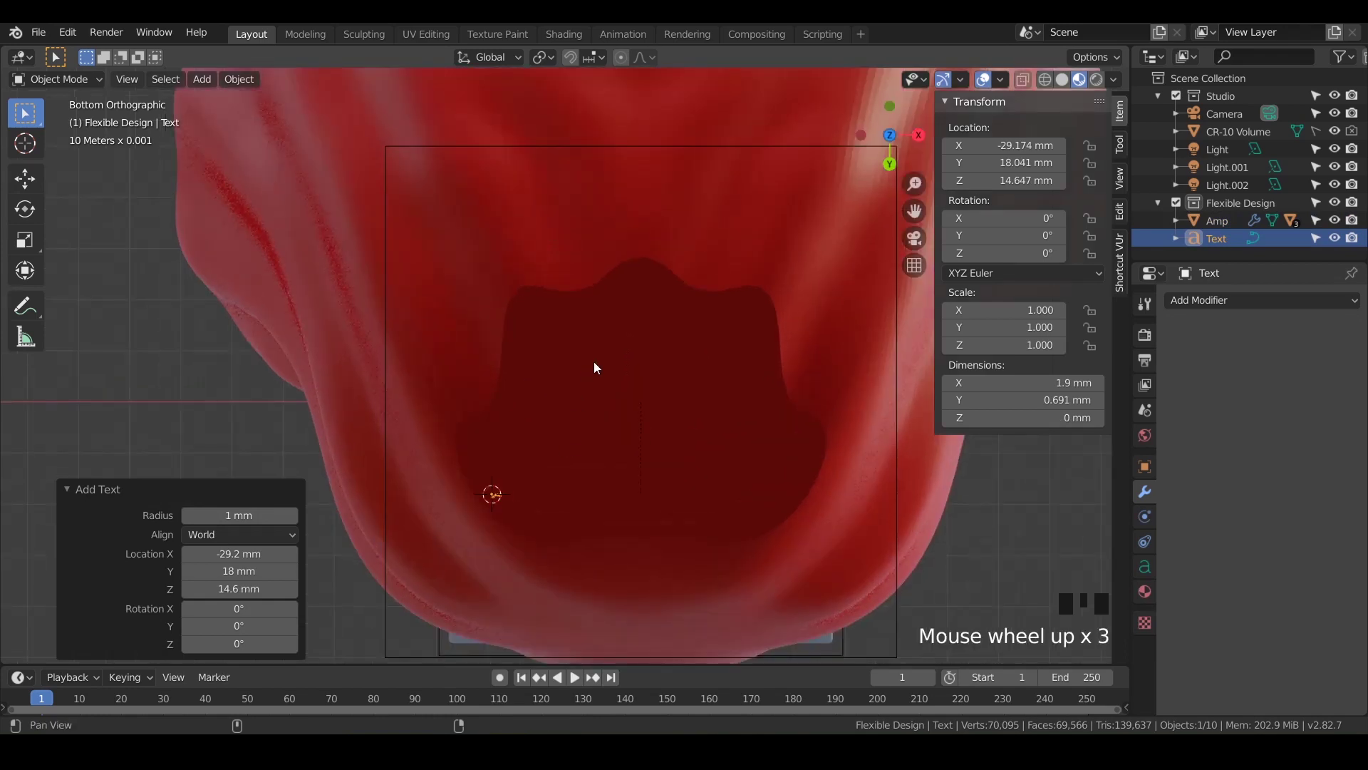
pyautogui.keyDown('shift'); pyautogui.moveTo(593, 362); pyautogui.dragTo(660, 279, button='middle'); pyautogui.keyUp('shift')
pyautogui.scroll(4, 660, 279)
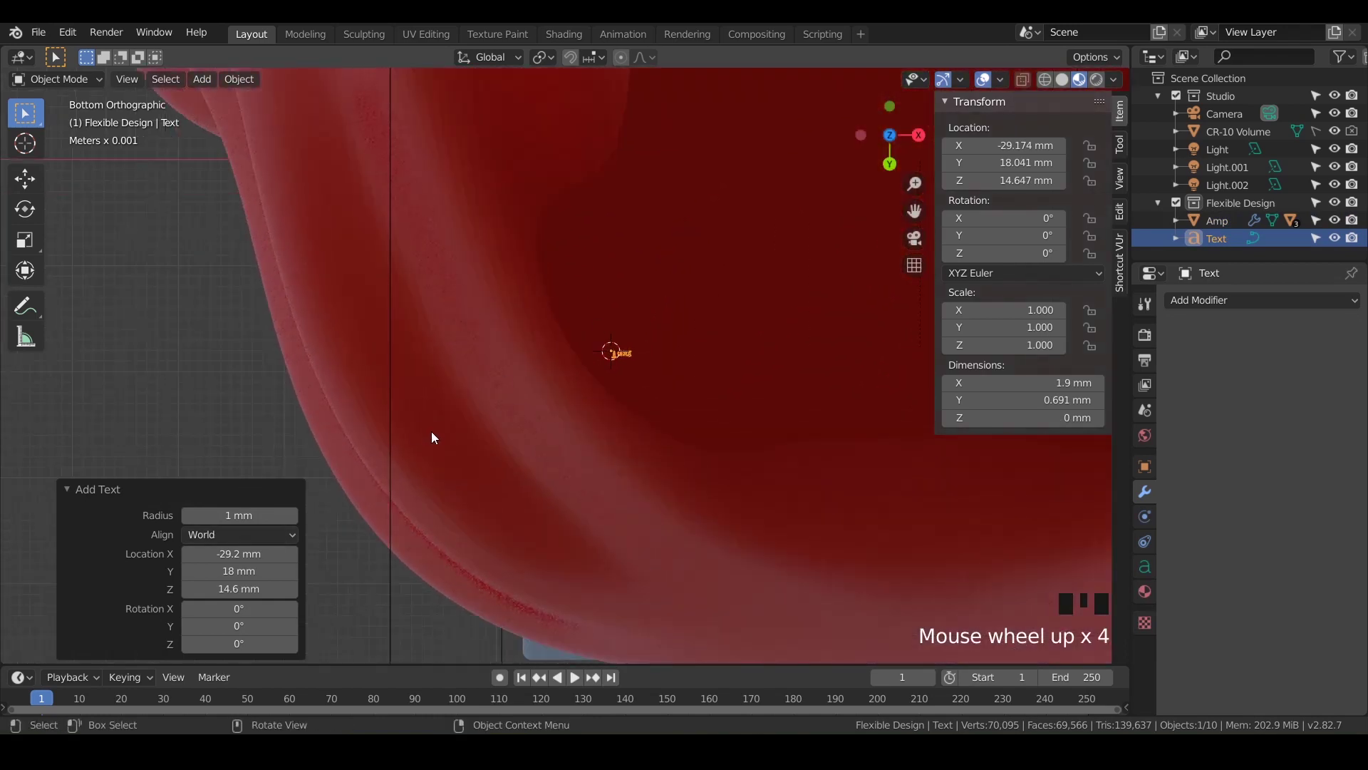
pyautogui.click(240, 514)
pyautogui.write('50')
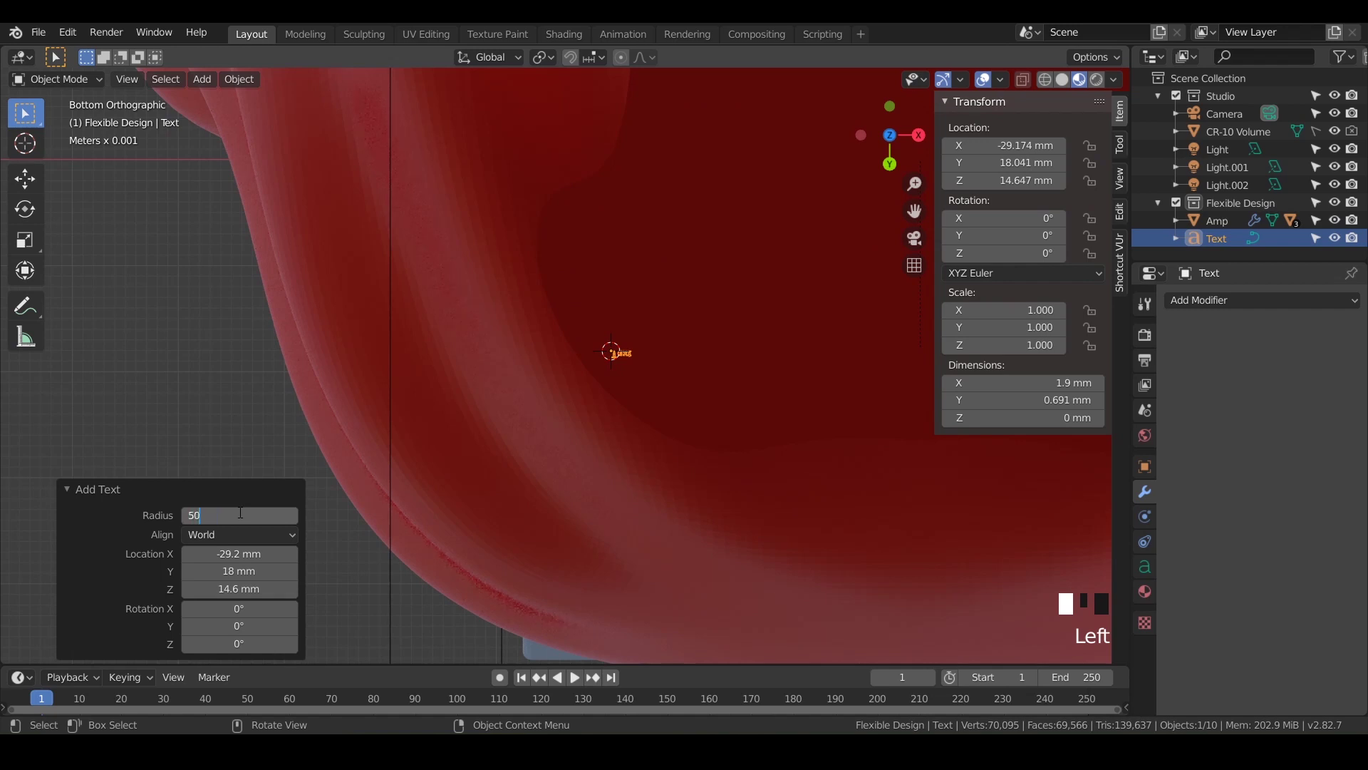
pyautogui.press('Return')
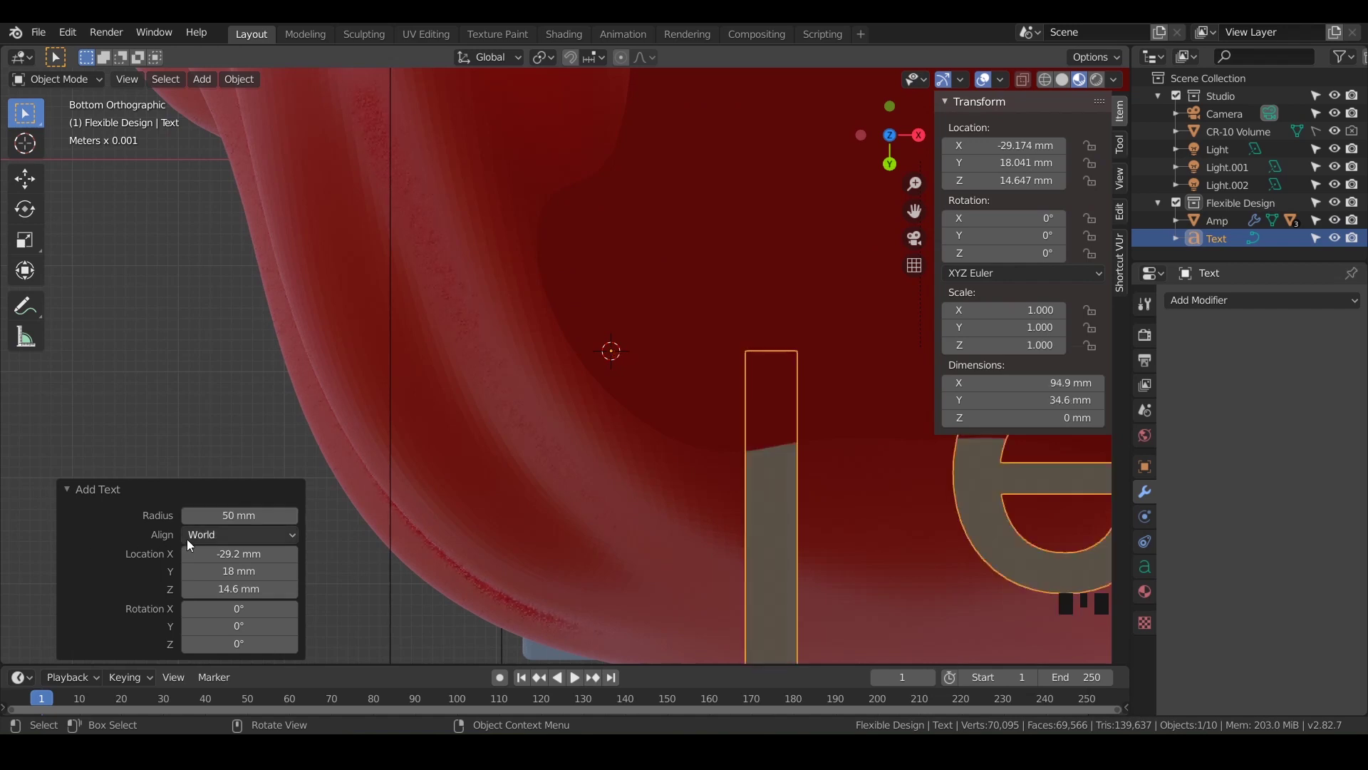
# Step: Set the new text's radius to 10 mm and its X rotation to 180° so it reads correctly from below
pyautogui.click(224, 516)
pyautogui.write('10')
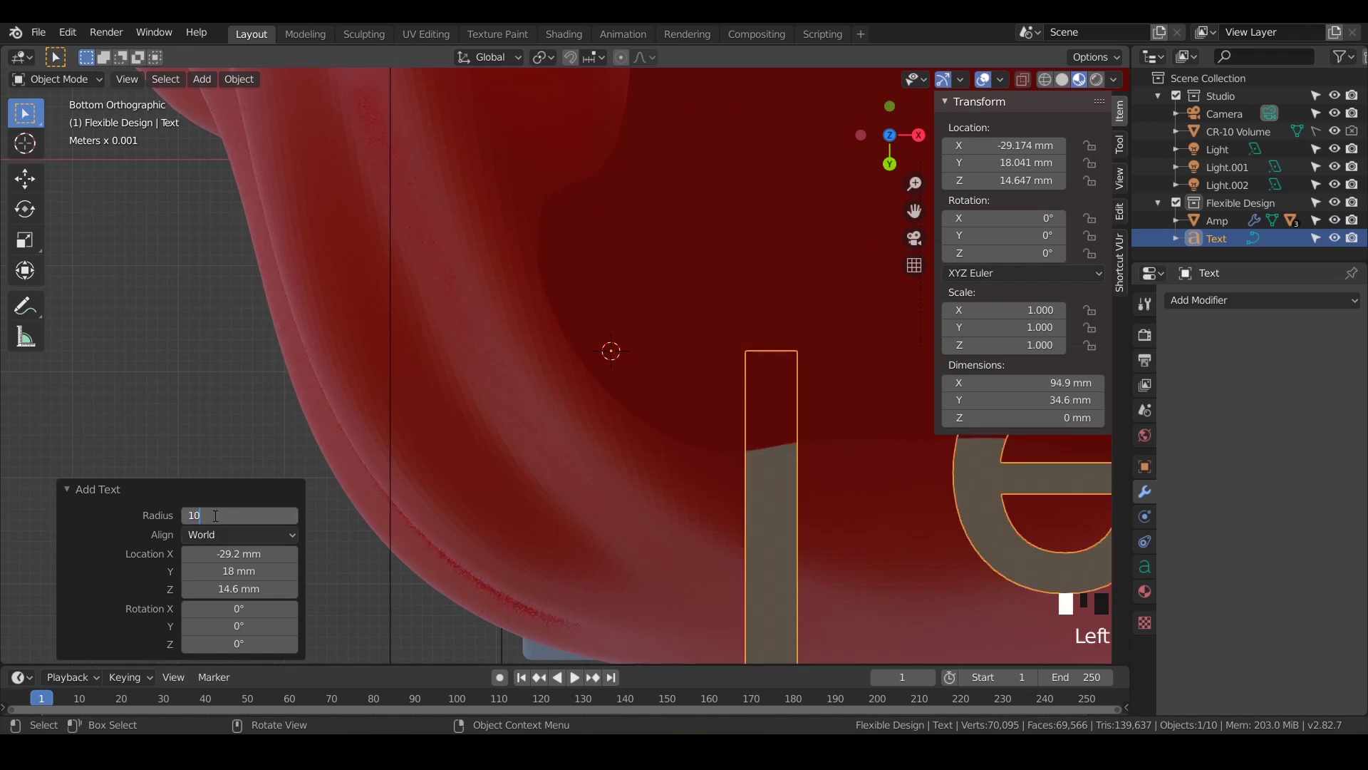
pyautogui.press('Return')
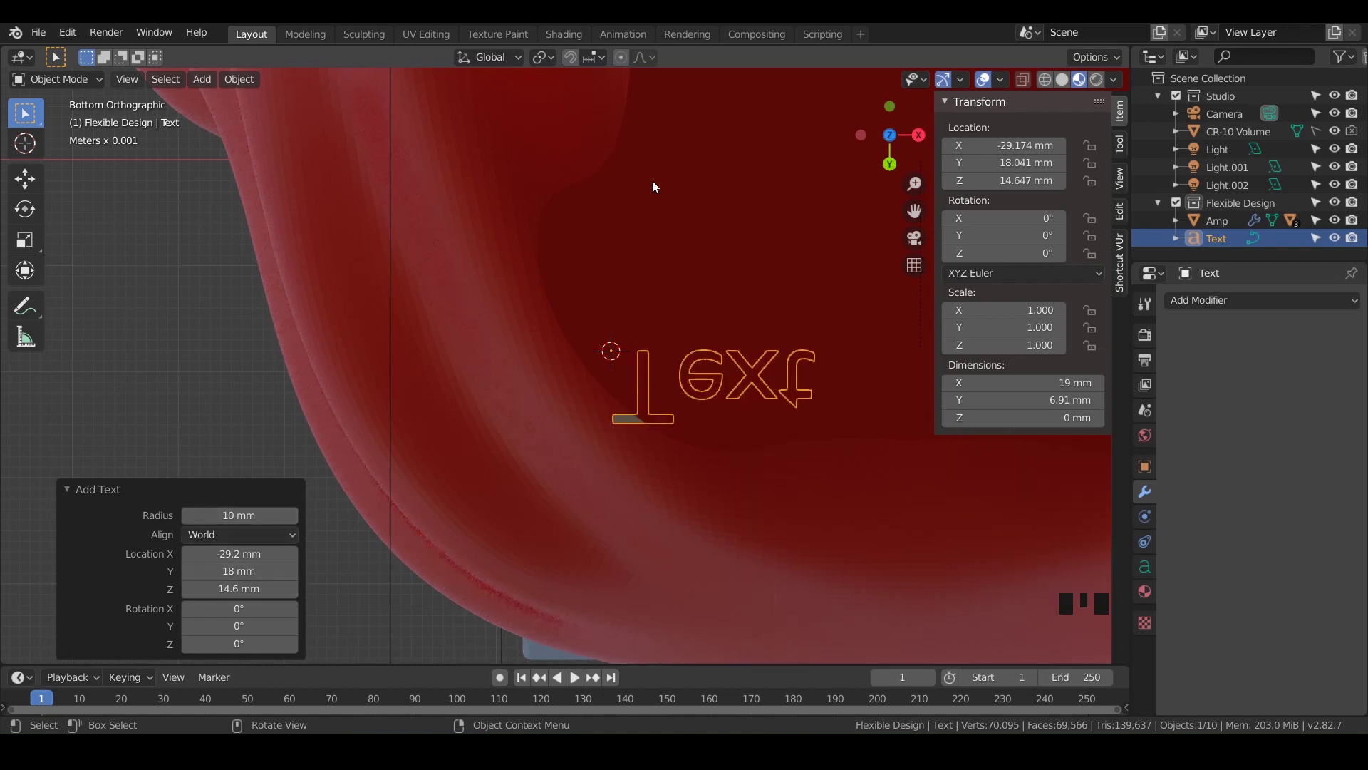
pyautogui.click(228, 610)
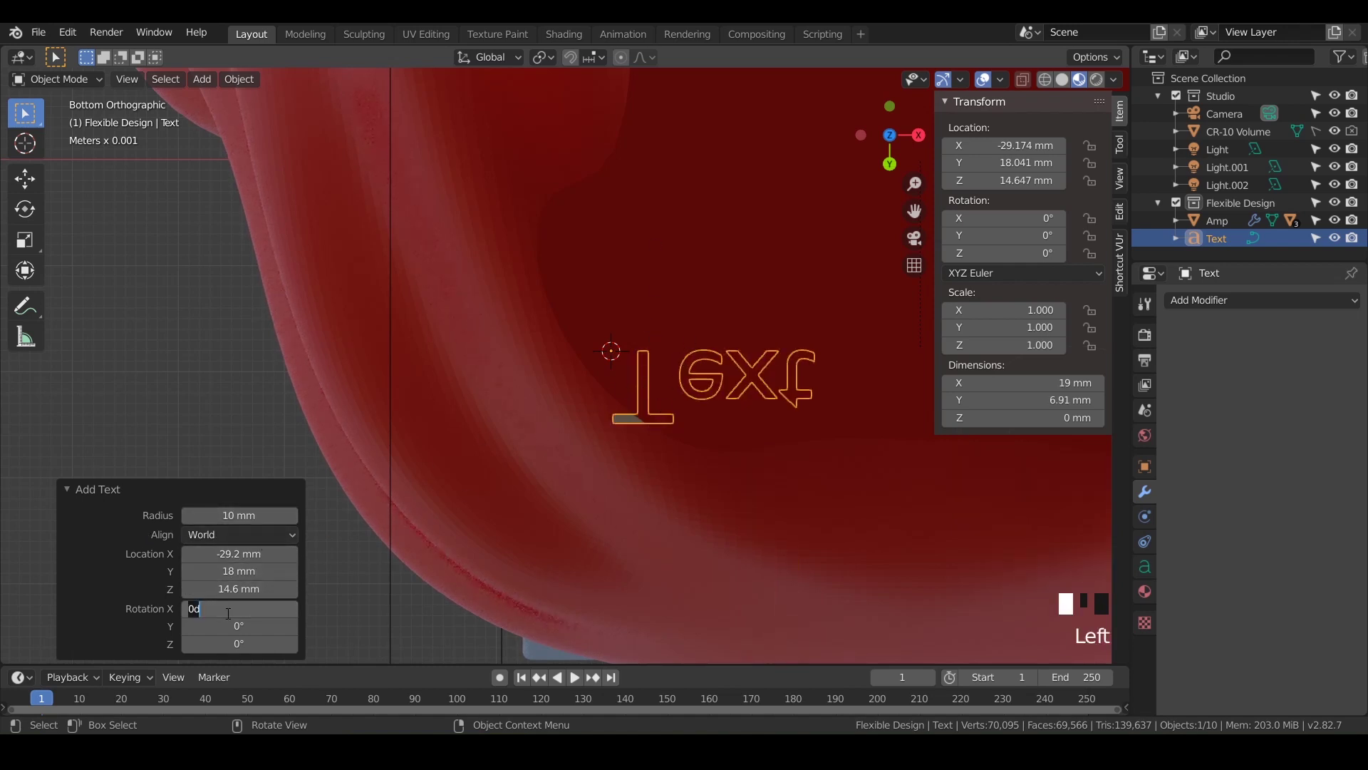
pyautogui.write('180')
pyautogui.press('Return')
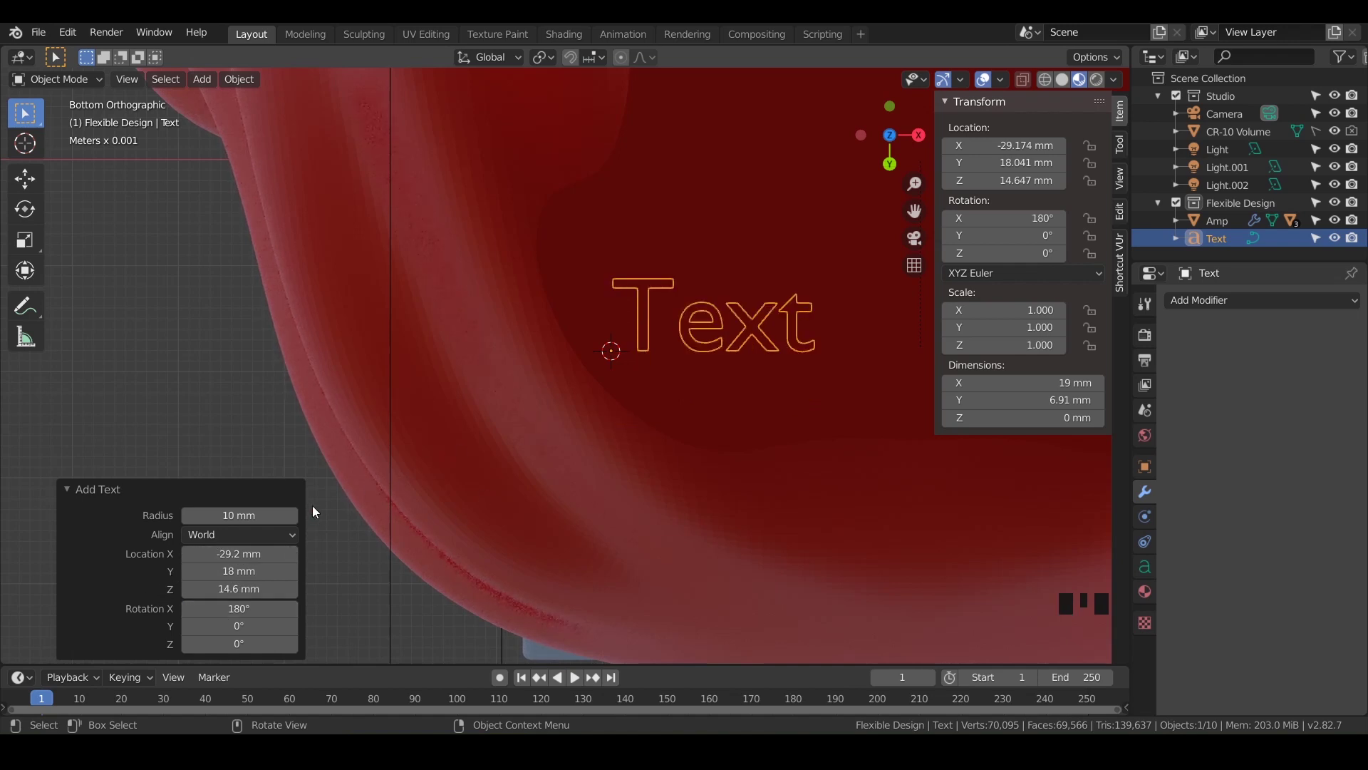
# Step: Replace the text object's default content with "PTT.LIVE" and return to Object Mode
pyautogui.press('Tab')
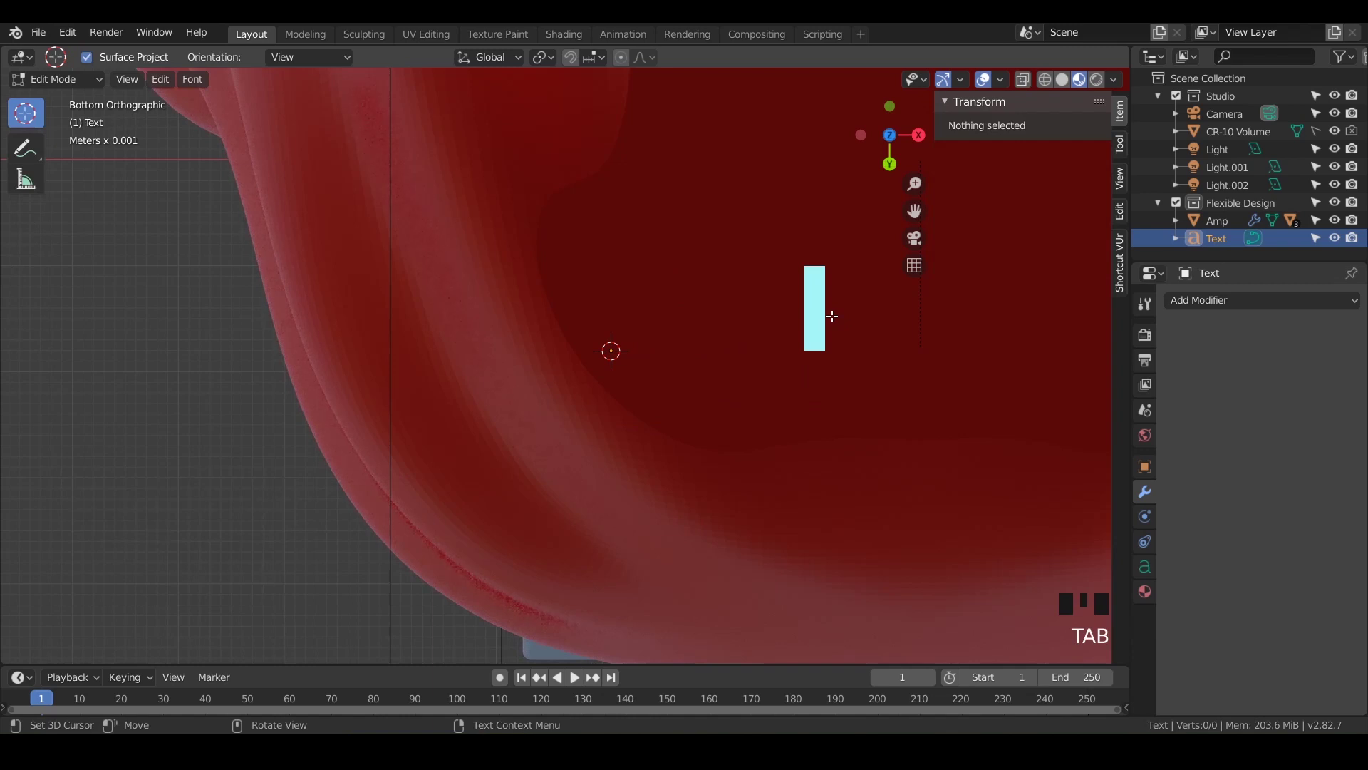
pyautogui.press('BackSpace')
pyautogui.press('BackSpace')
pyautogui.press('BackSpace')
pyautogui.press('BackSpace')
pyautogui.press('BackSpace')
pyautogui.press('BackSpace')
pyautogui.press('BackSpace')
pyautogui.press('BackSpace')
pyautogui.press('BackSpace')
pyautogui.press('BackSpace')
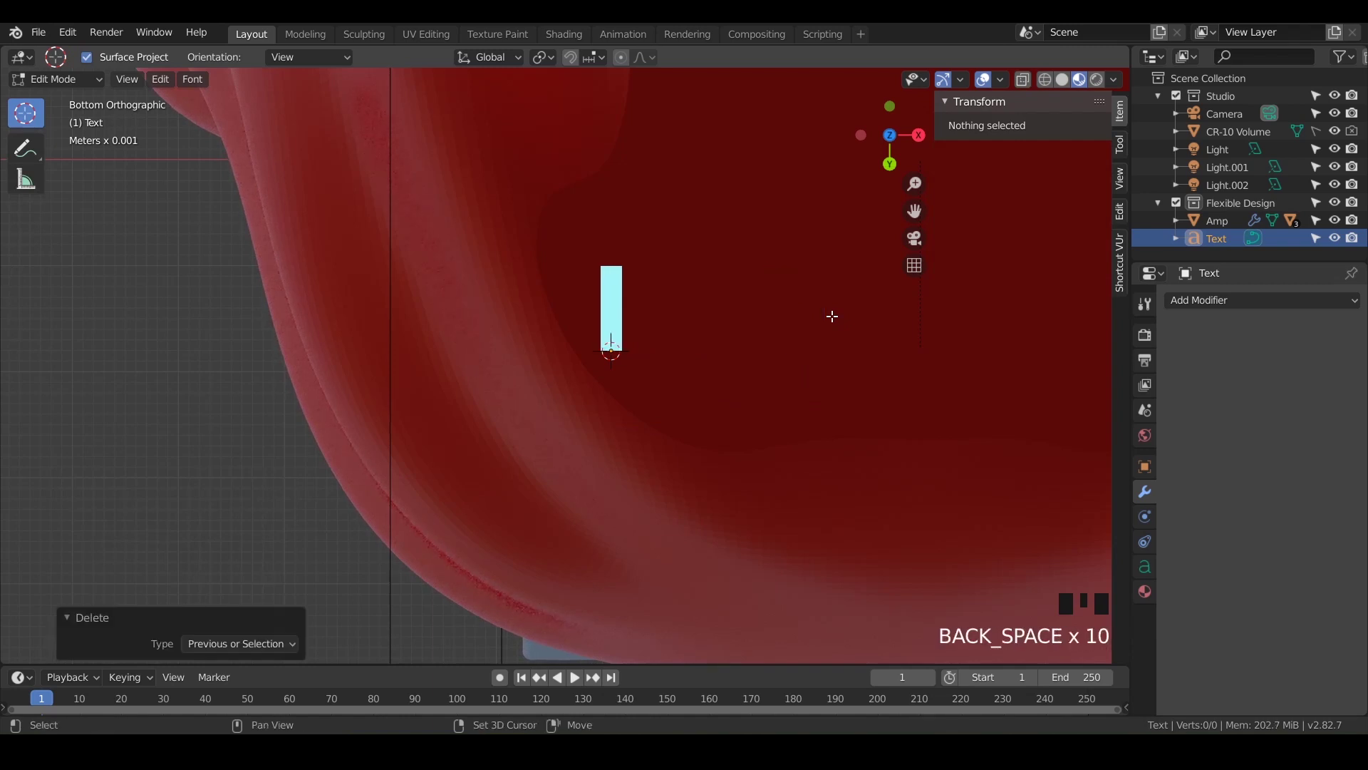
pyautogui.write('PTT.')
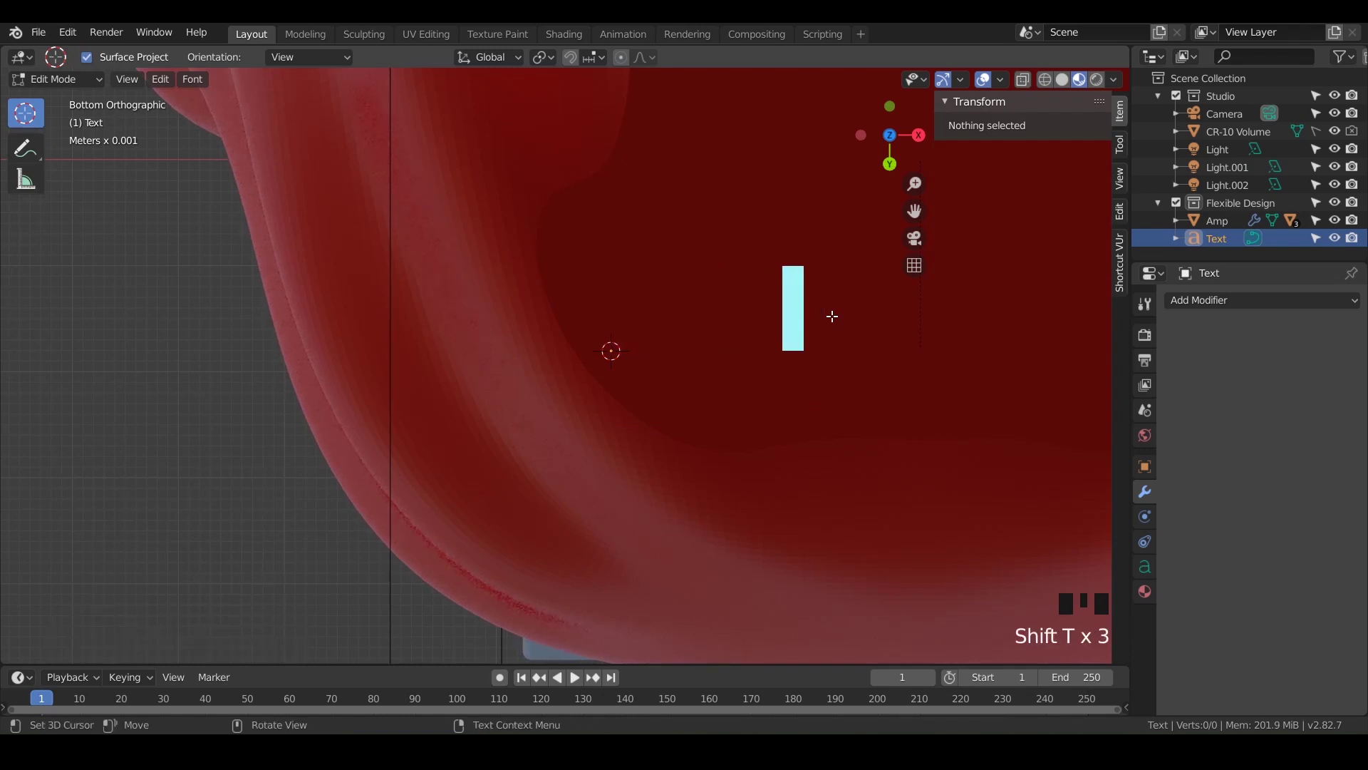
pyautogui.write('E.VE')
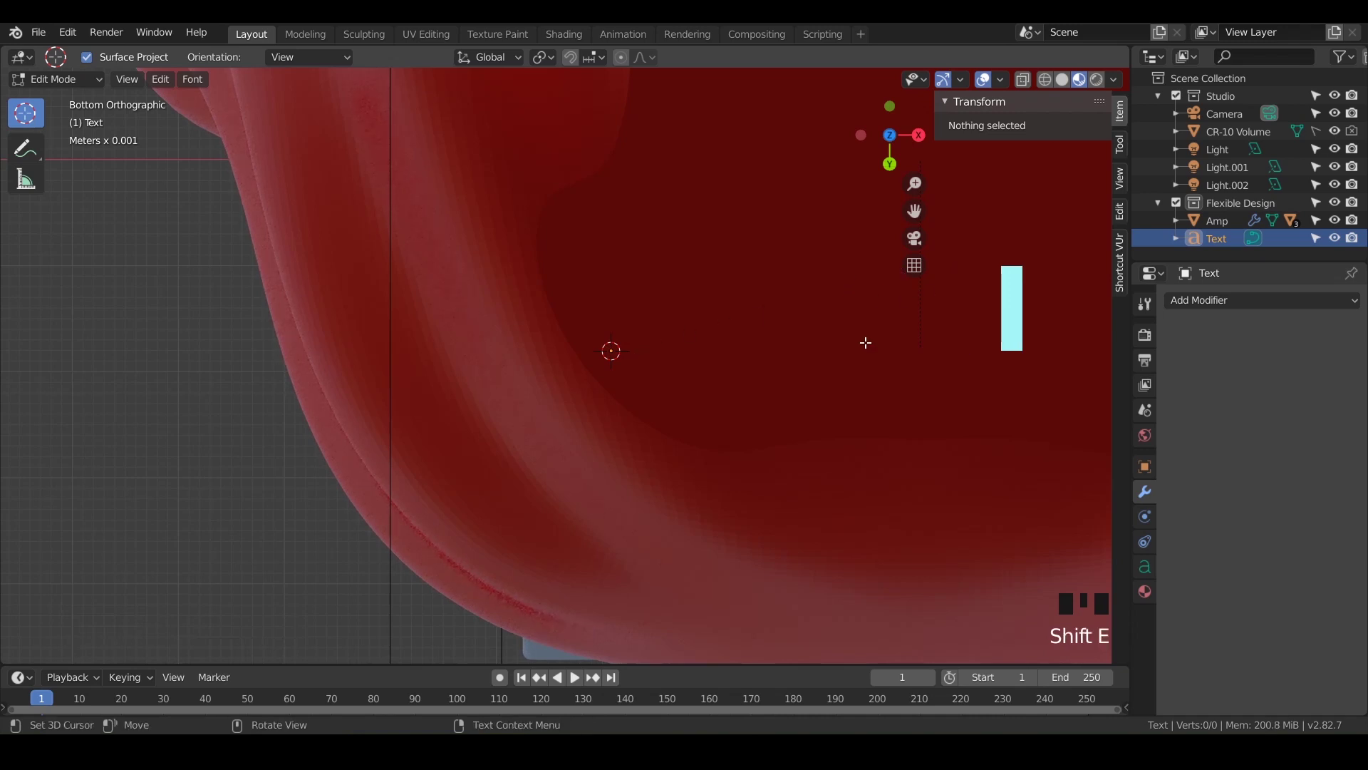
pyautogui.press('Tab')
# Step: Scale the PTT.LIVE text uniformly by about 1.55 so it spans the flat base
pyautogui.keyDown('shift'); pyautogui.moveTo(787, 362); pyautogui.dragTo(411, 493, button='middle'); pyautogui.keyUp('shift')
pyautogui.scroll(-1, 494, 452)
pyautogui.press('s')
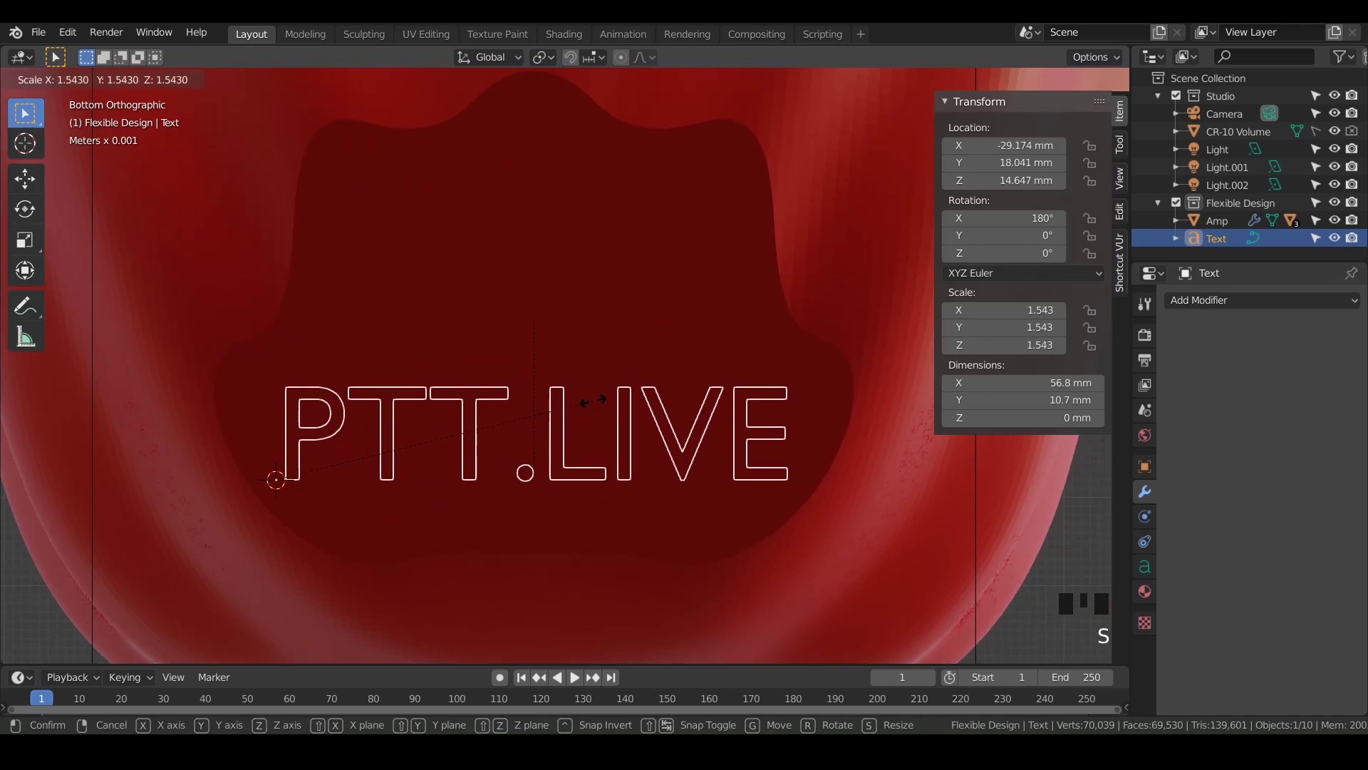
pyautogui.click(593, 399)
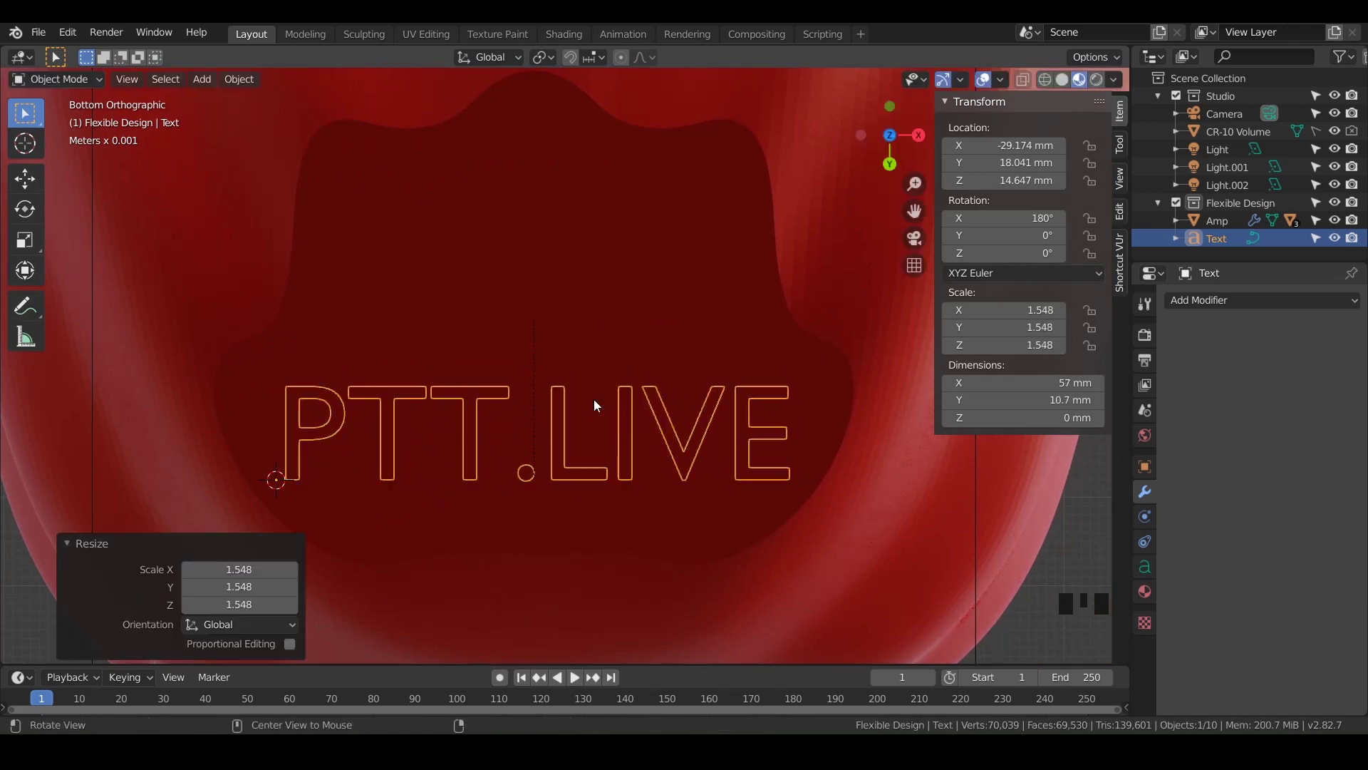
# Step: Add a Solidify modifier to the PTT.LIVE text
pyautogui.moveTo(592, 399); pyautogui.dragTo(578, 340, button='middle')
pyautogui.keyDown('alt'); pyautogui.scroll(-1, 590, 438); pyautogui.keyUp('alt')
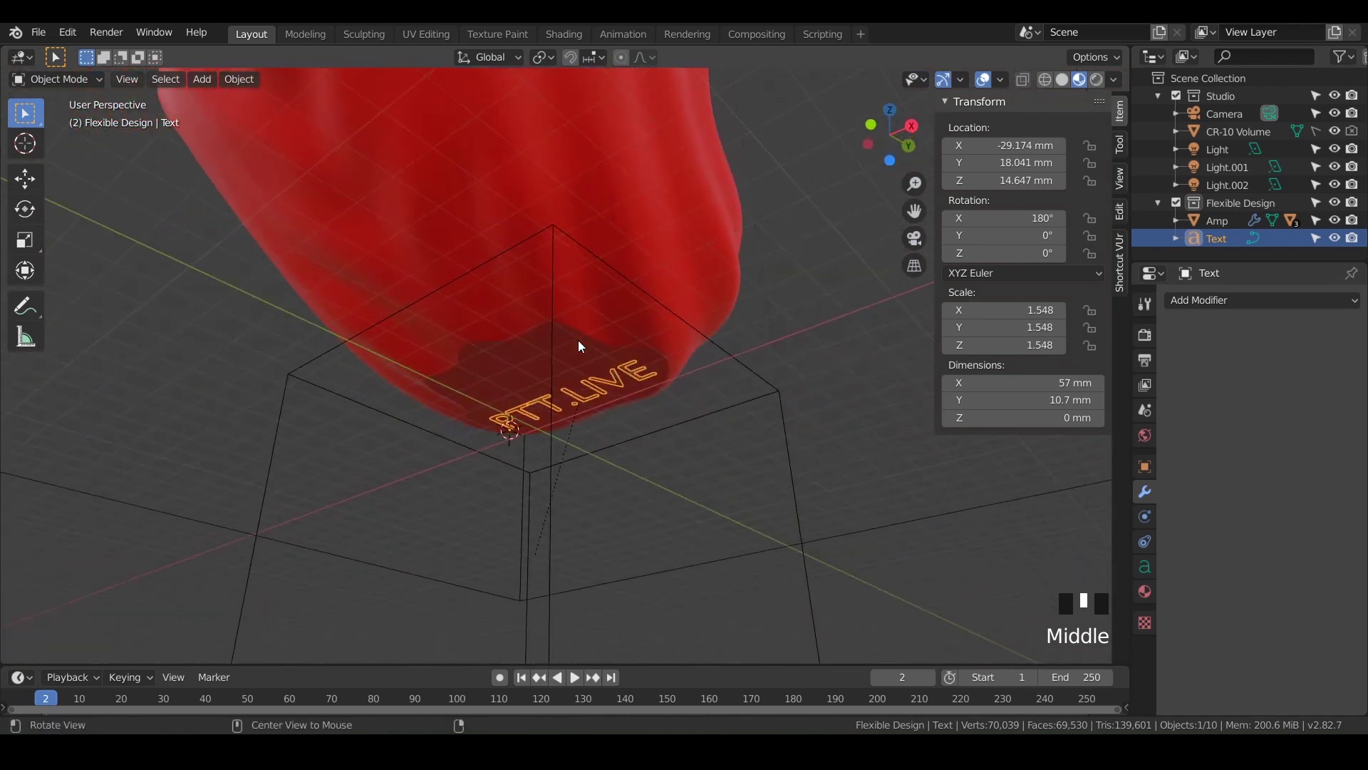
pyautogui.click(1221, 300)
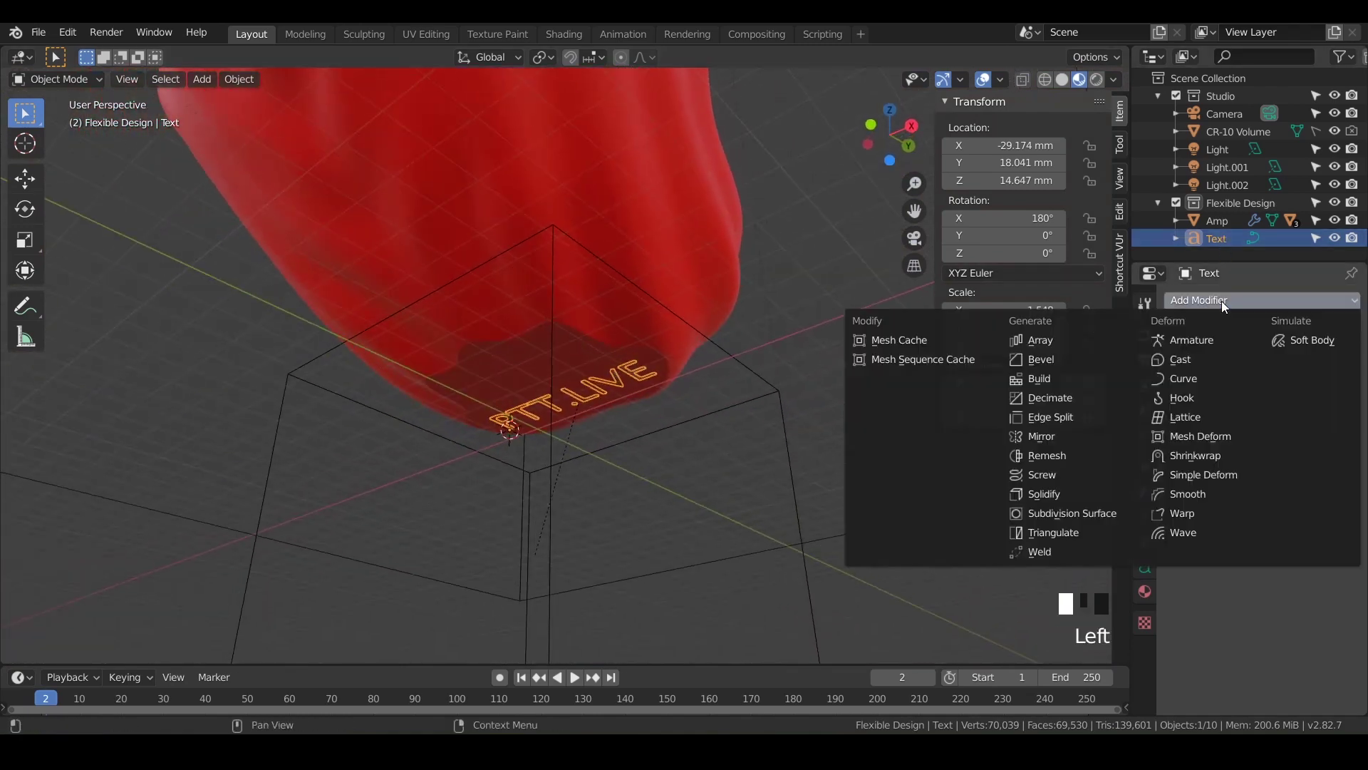
pyautogui.click(1046, 493)
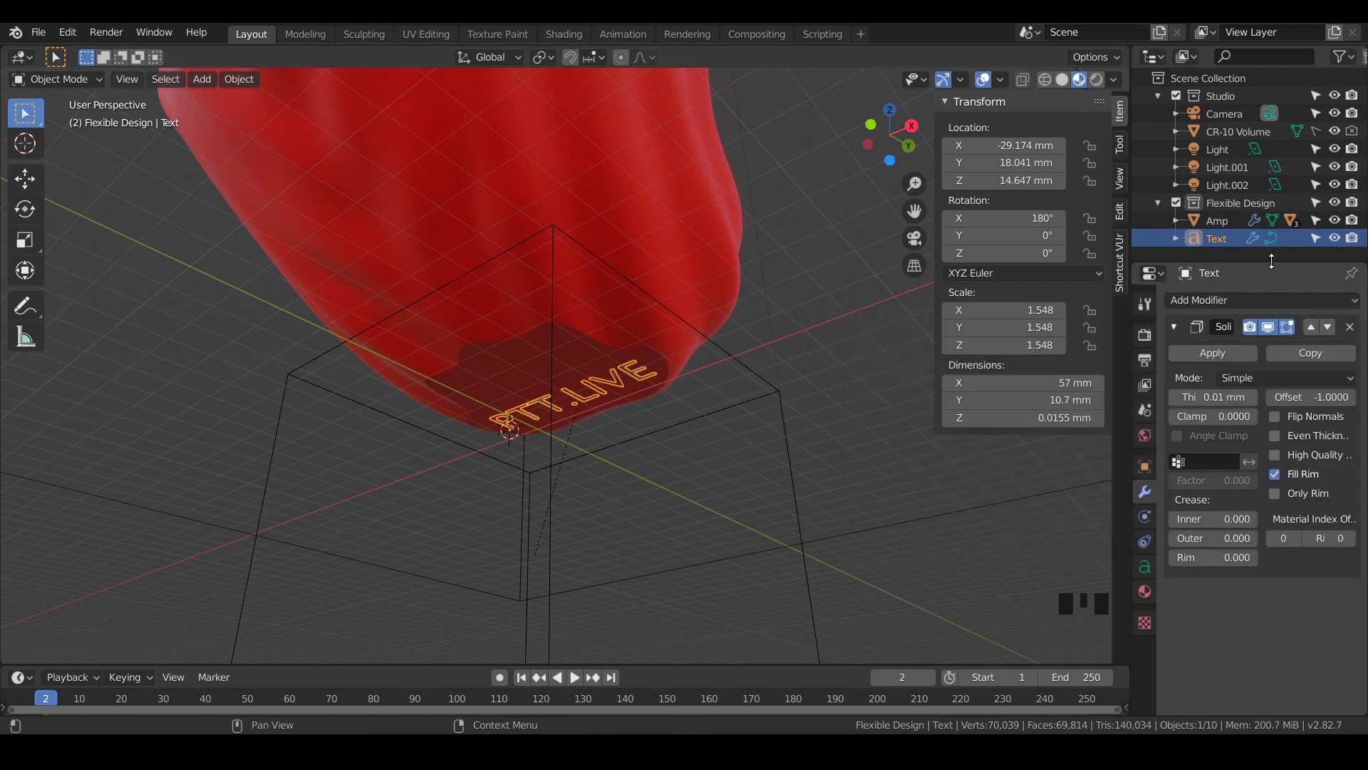
pyautogui.click(1216, 300)
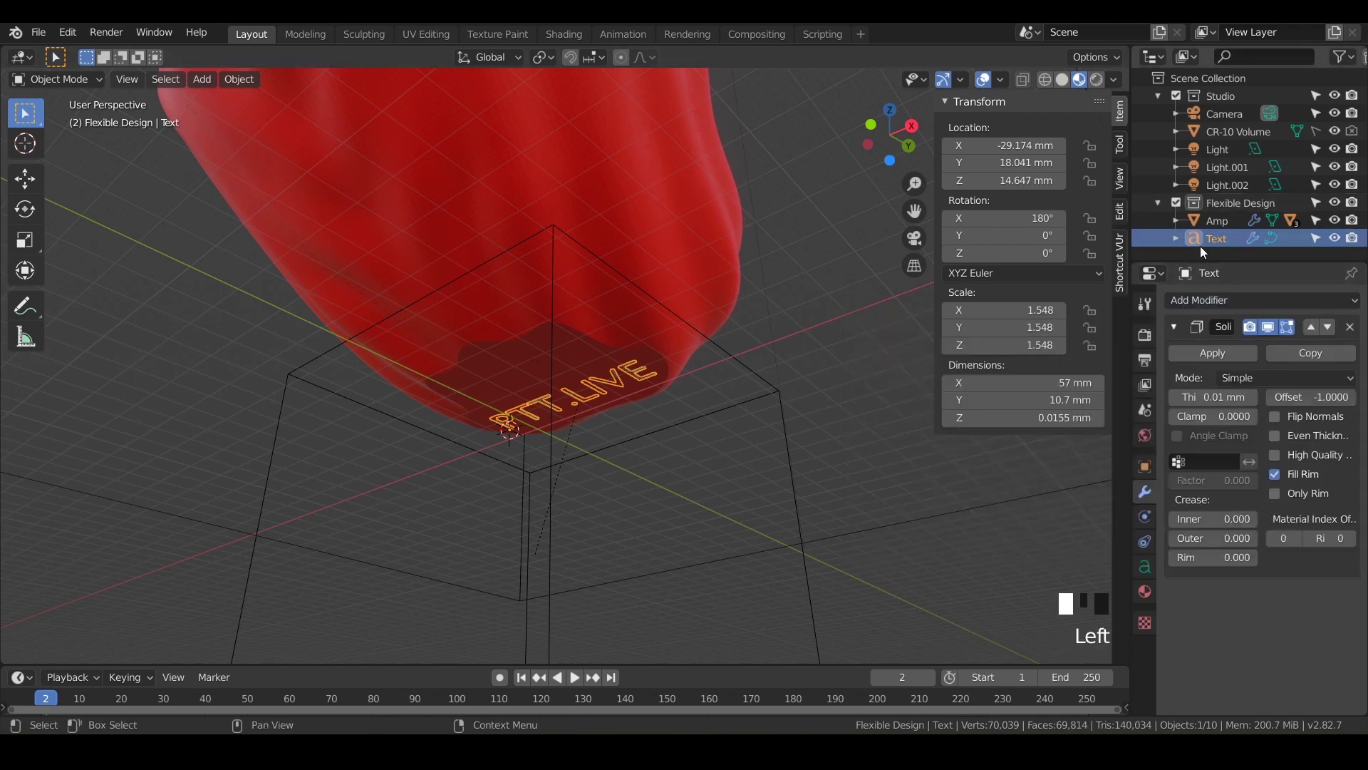
pyautogui.click(1213, 296)
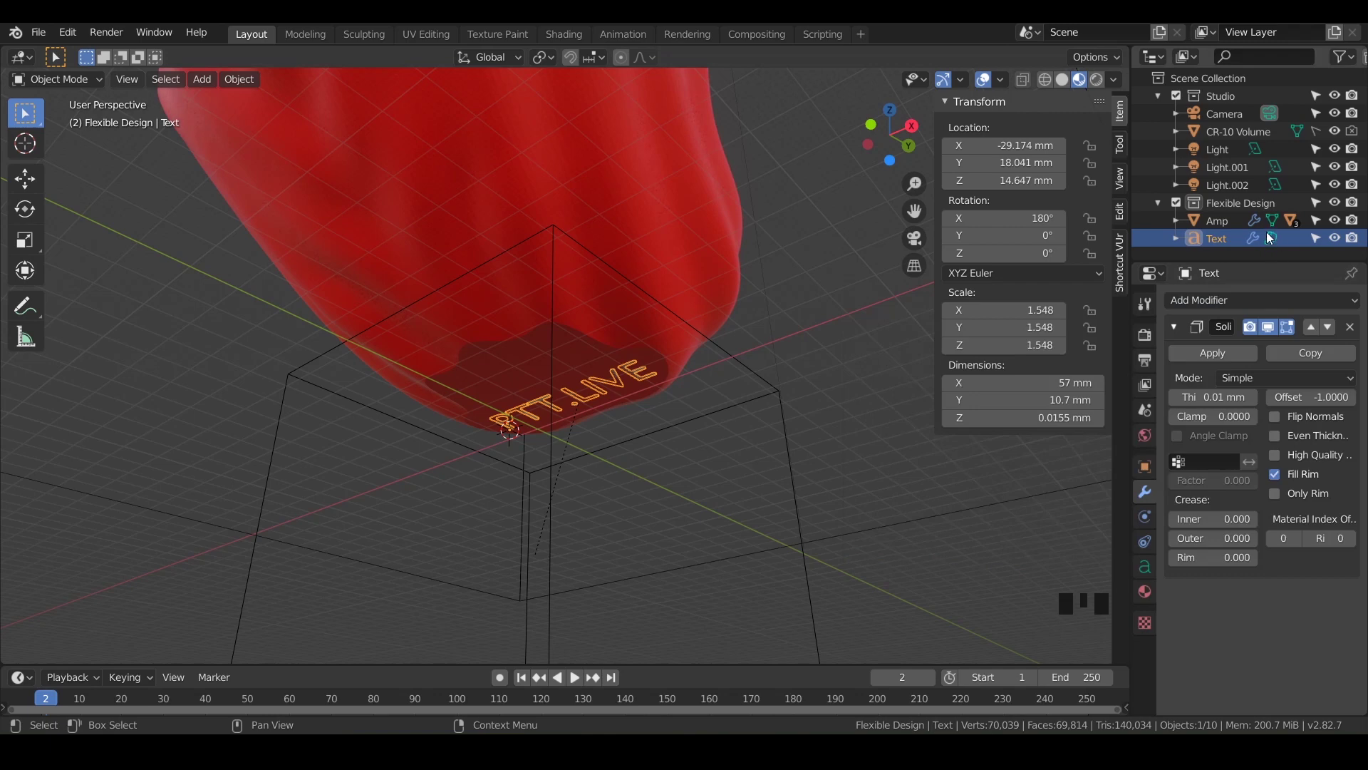
pyautogui.click(1214, 238)
pyautogui.click(1220, 298)
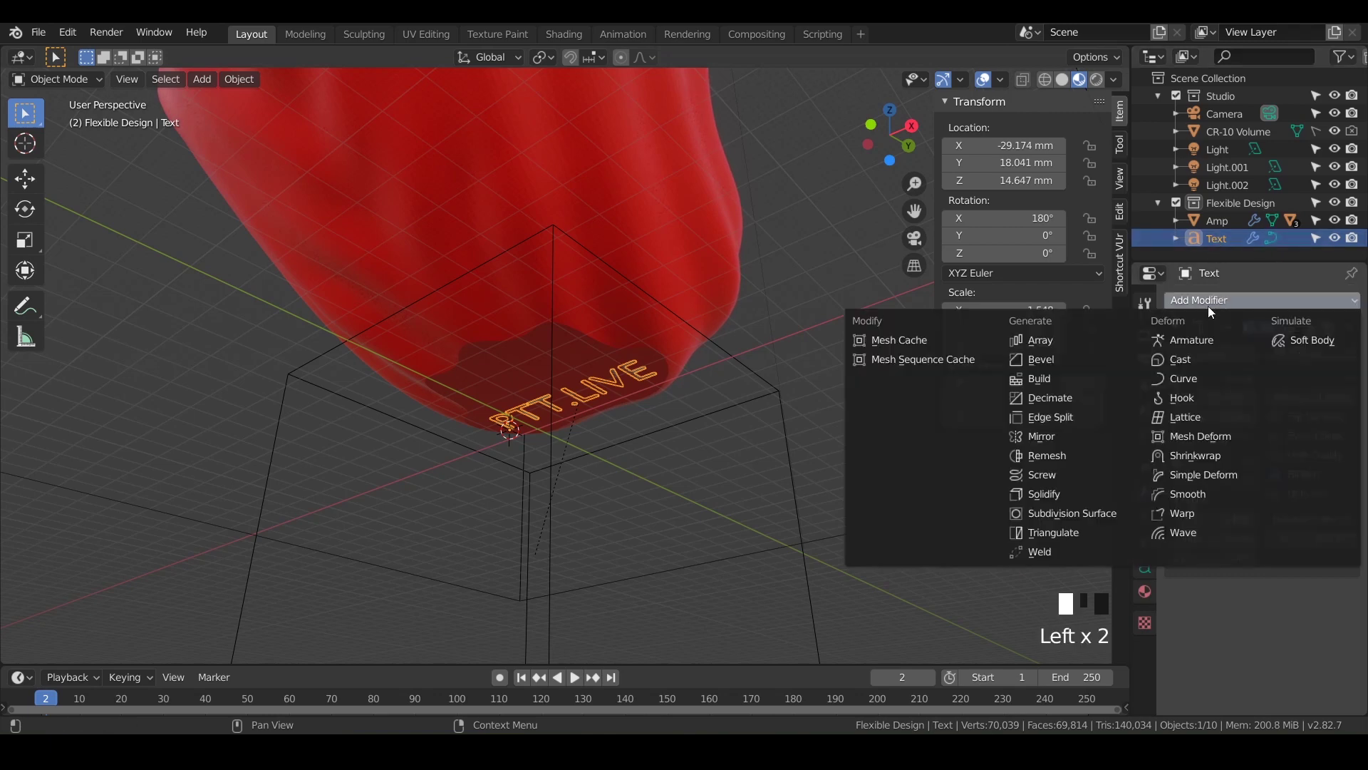
pyautogui.click(1242, 297)
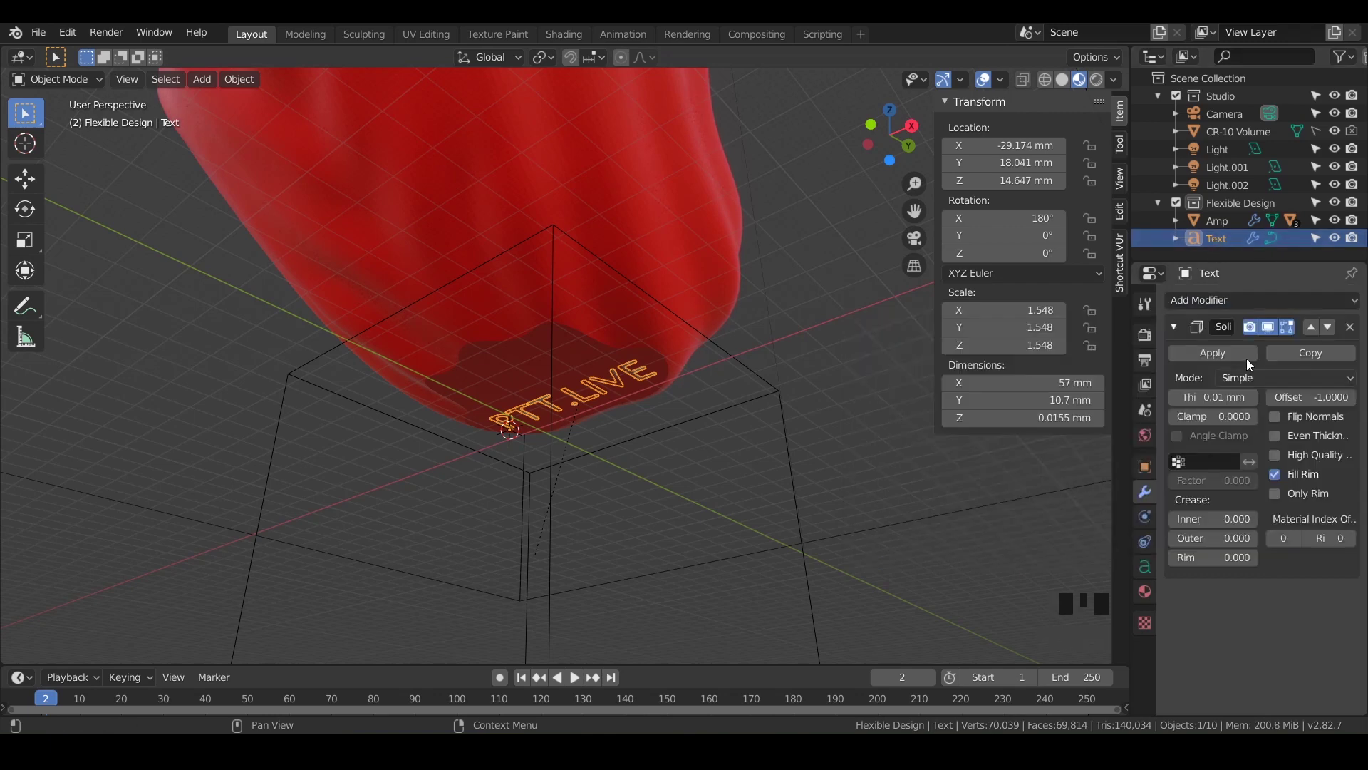
# Step: Set the text's Solidify thickness to 0.5 mm and offset to 0, and enable Even Thickness and High Quality Normals
pyautogui.click(1197, 404)
pyautogui.write('.')
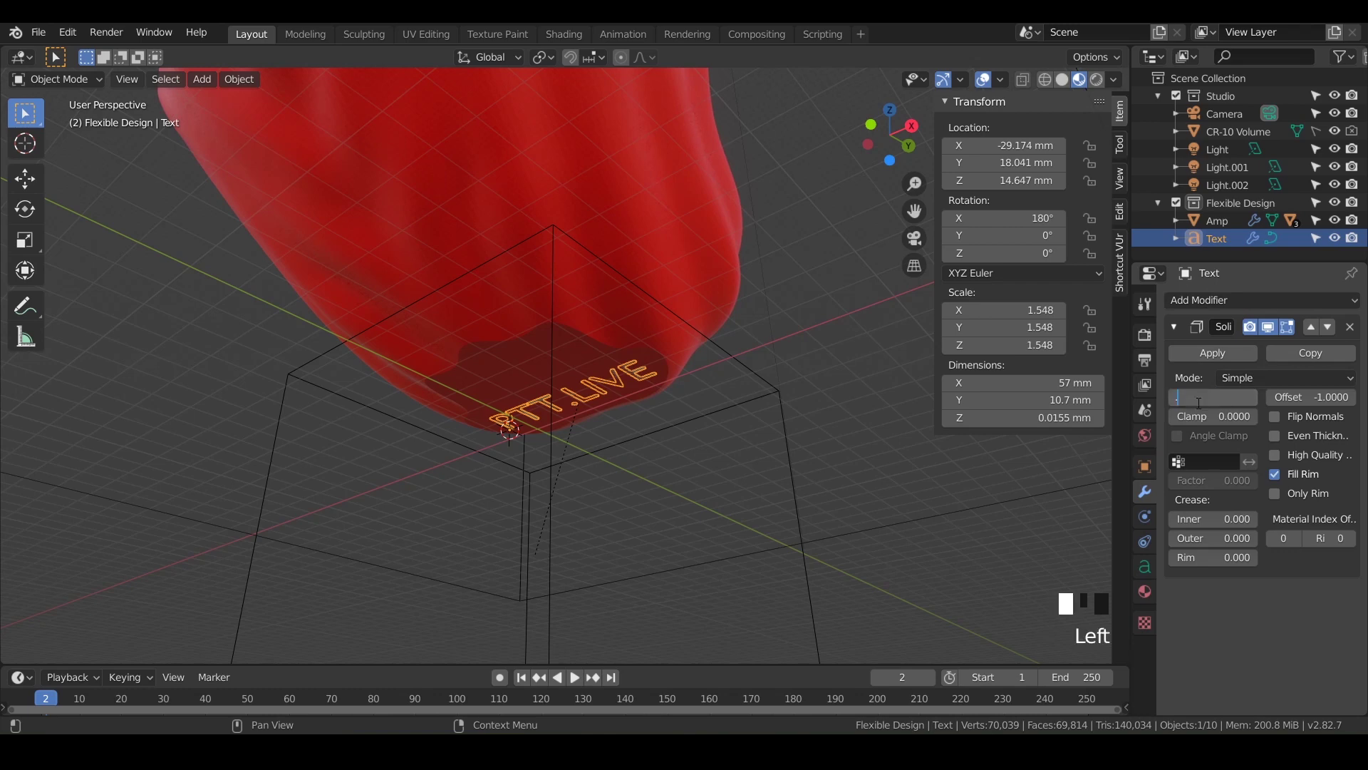
pyautogui.write('5')
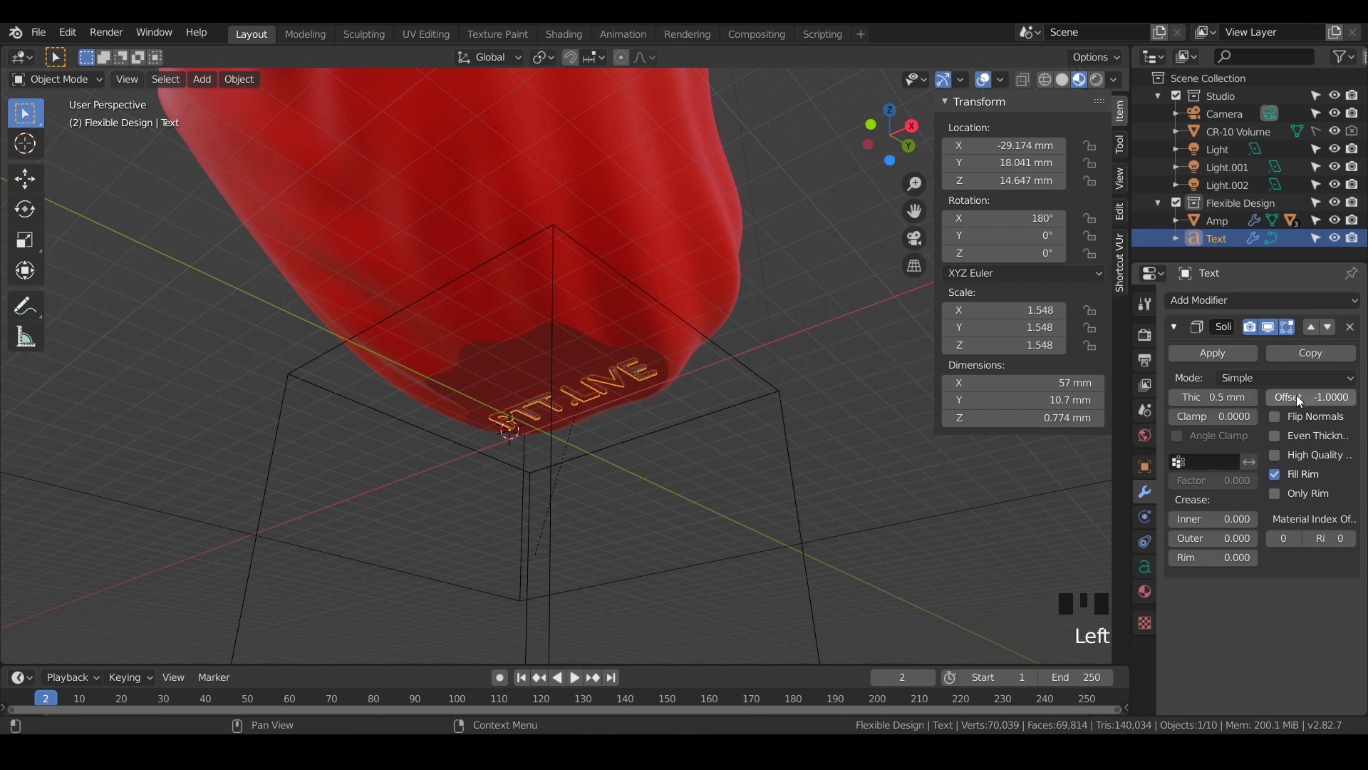
pyautogui.click(1297, 396)
pyautogui.write('0')
pyautogui.press('Return')
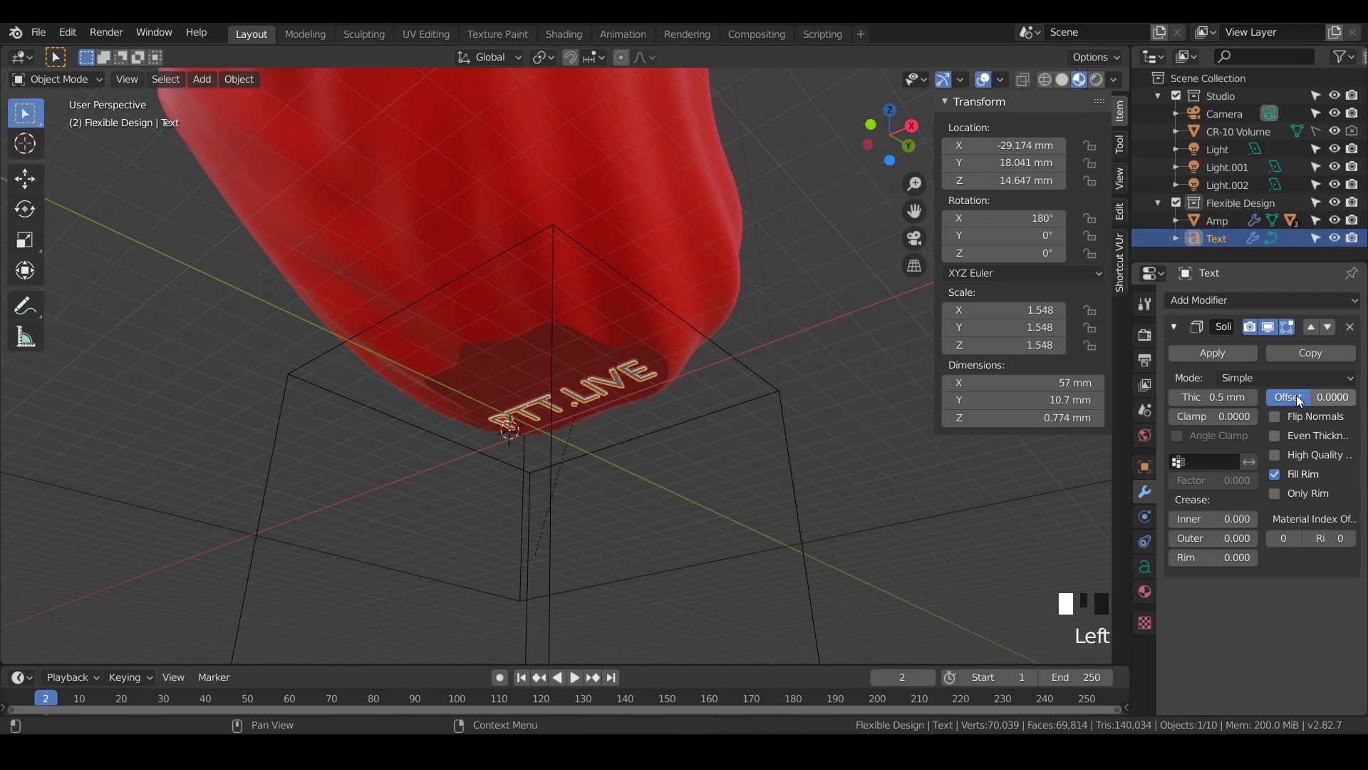
pyautogui.click(1278, 435)
pyautogui.click(1273, 454)
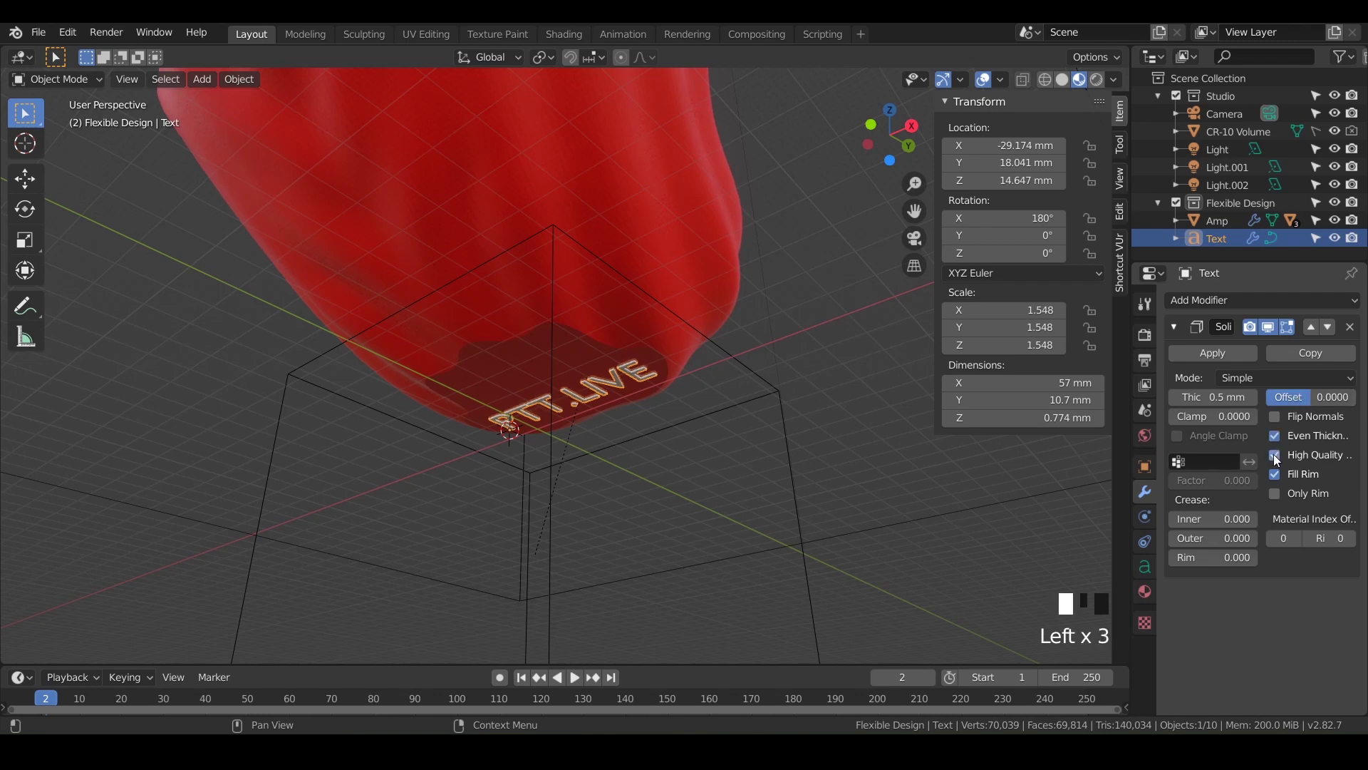
# Step: Switch to a wireframe right-side view of the text and set its Solidify thickness to 1 mm
pyautogui.scroll(5, 575, 377)
pyautogui.keyDown('shift'); pyautogui.moveTo(574, 378); pyautogui.dragTo(491, 365, button='middle'); pyautogui.keyUp('shift')
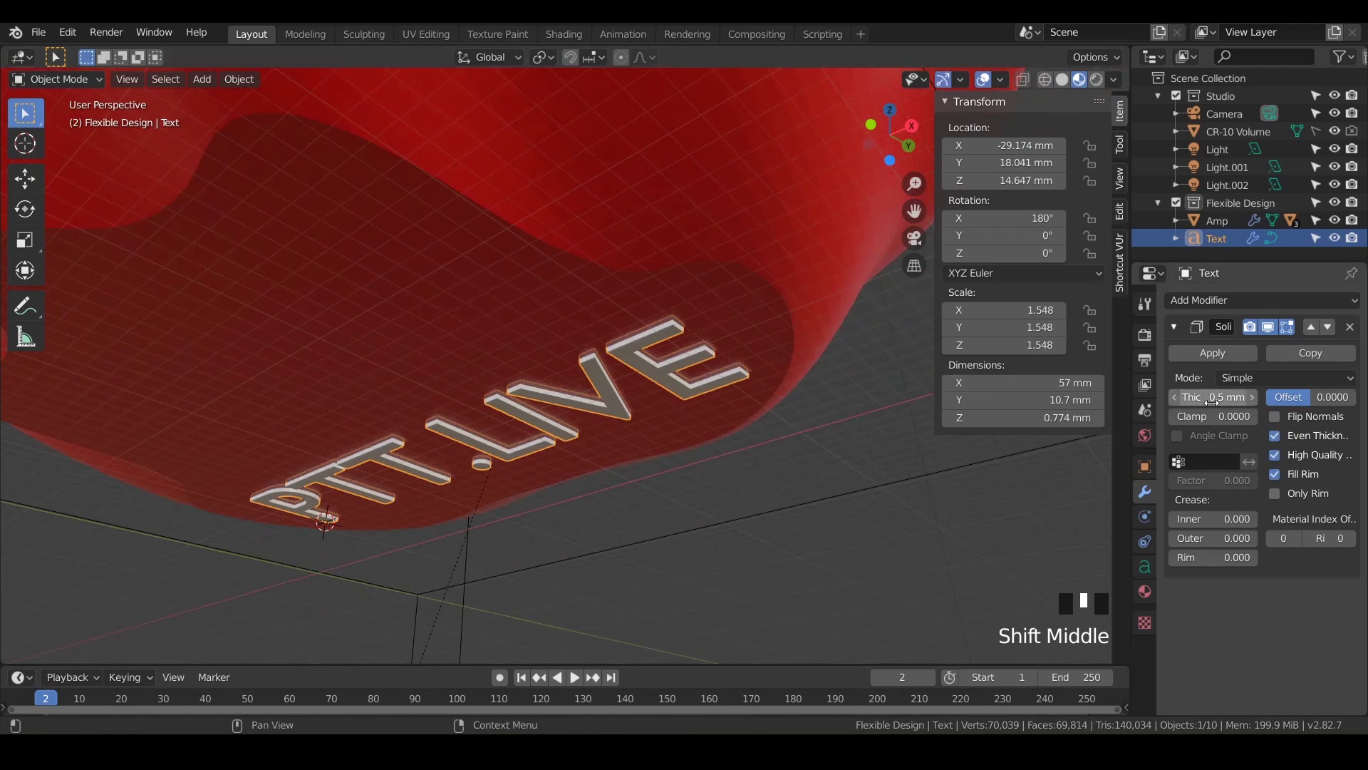
pyautogui.moveTo(570, 464); pyautogui.dragTo(554, 468, button='middle')
pyautogui.press('KP_3')
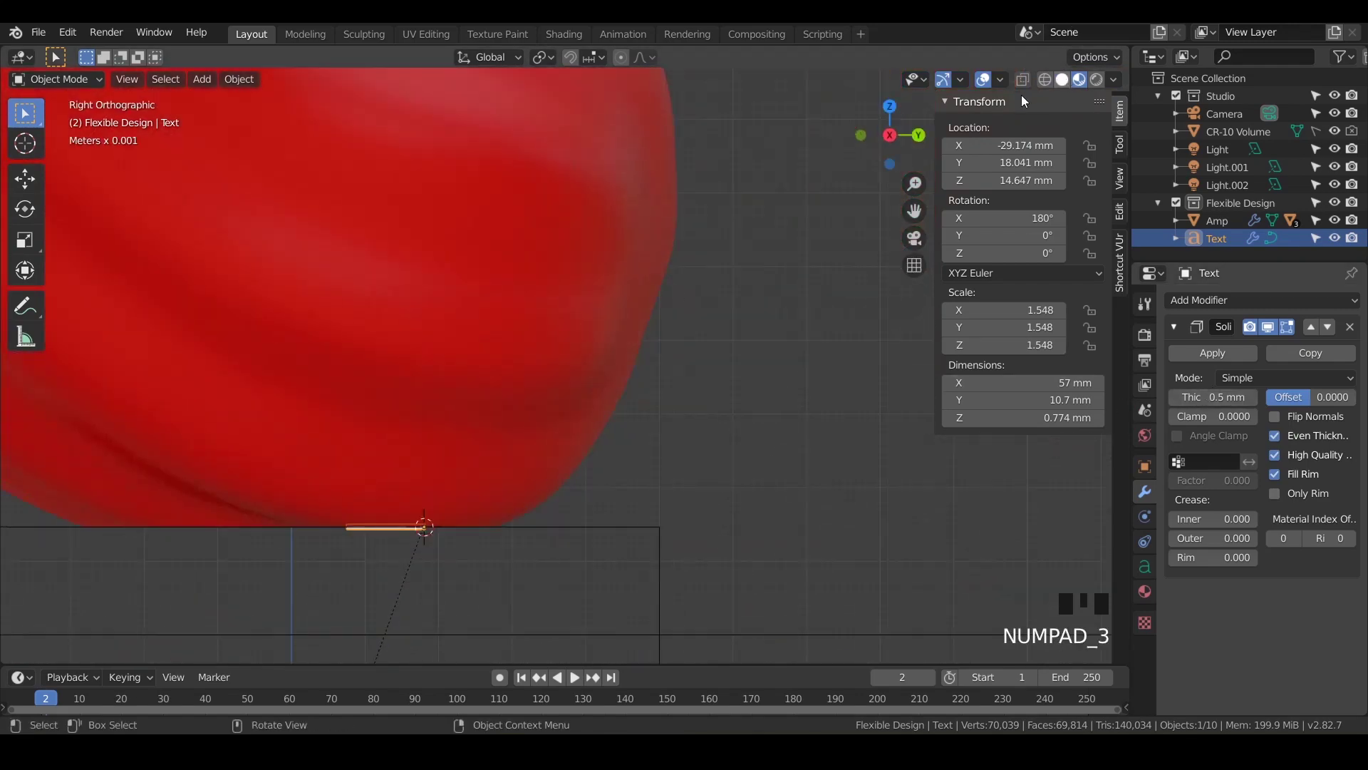
pyautogui.press('z')
pyautogui.keyDown('shift'); pyautogui.moveTo(469, 491); pyautogui.dragTo(646, 248, button='middle'); pyautogui.keyUp('shift')
pyautogui.scroll(5, 694, 327)
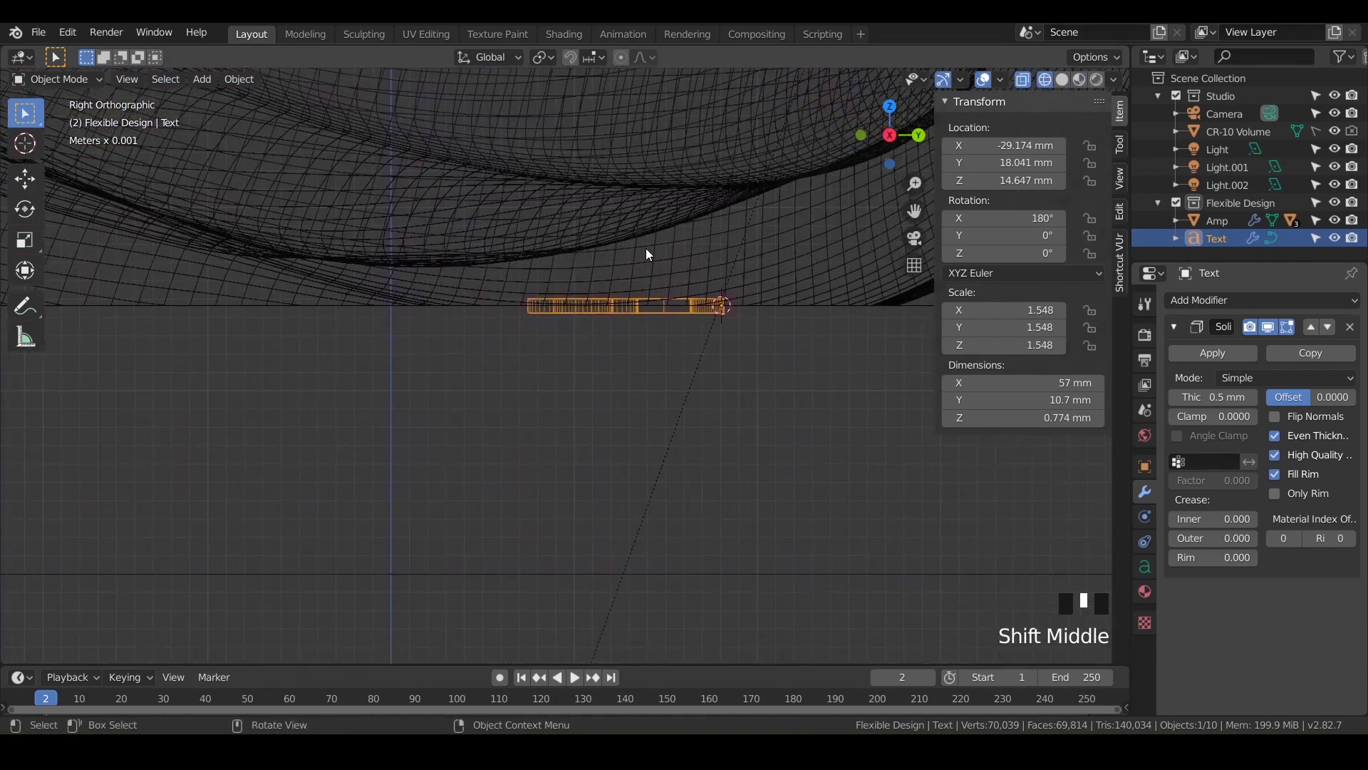
pyautogui.scroll(4, 645, 248)
pyautogui.click(1229, 398)
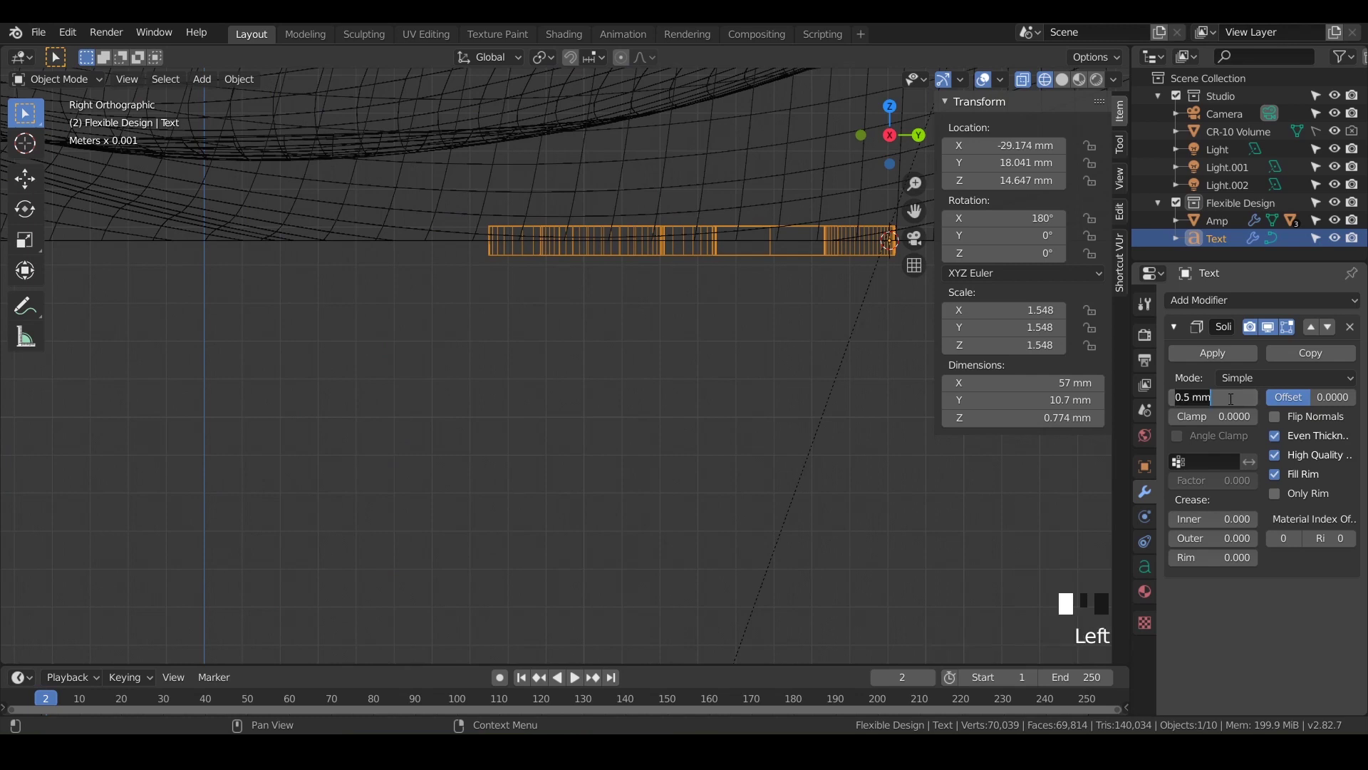
pyautogui.write('1')
pyautogui.press('Return')
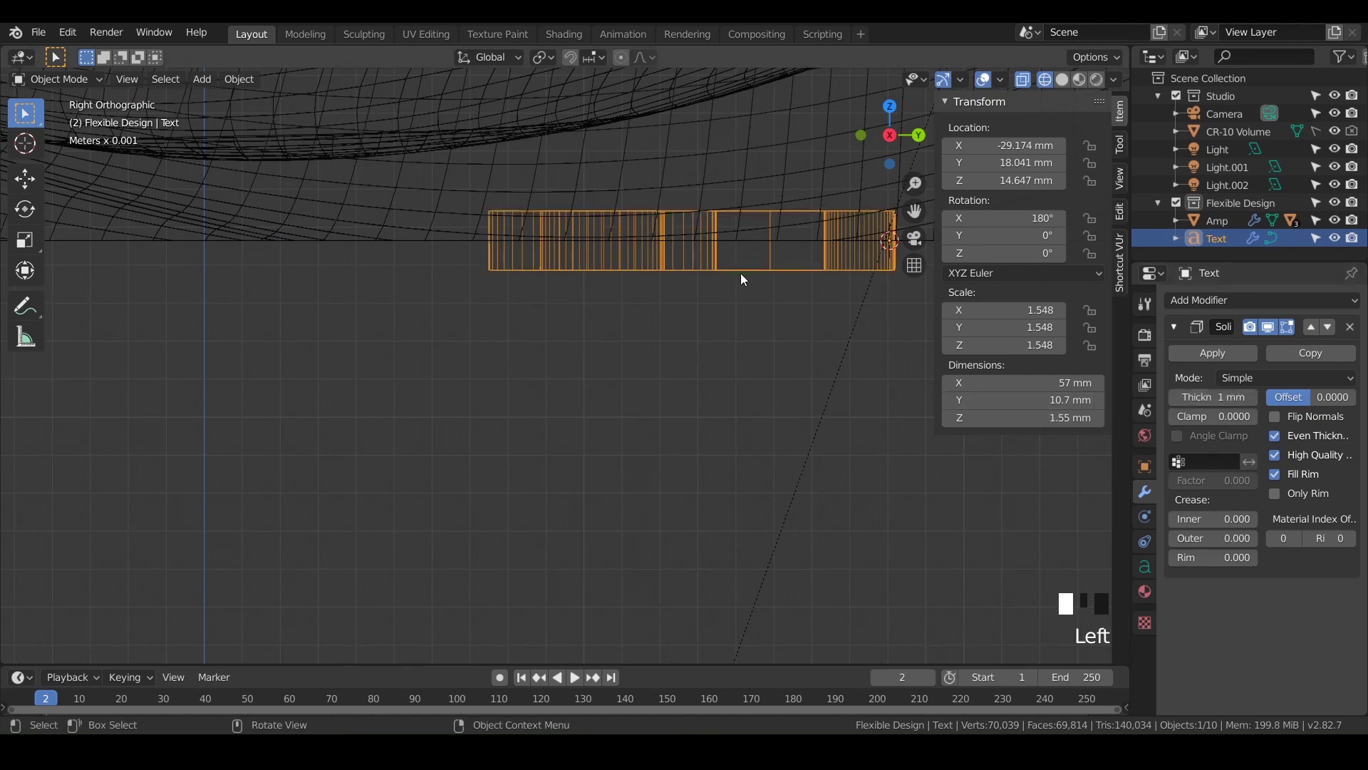
# Step: Examine in wireframe from the right side how the thickened text overlaps the Amp's flat base
pyautogui.press('g')
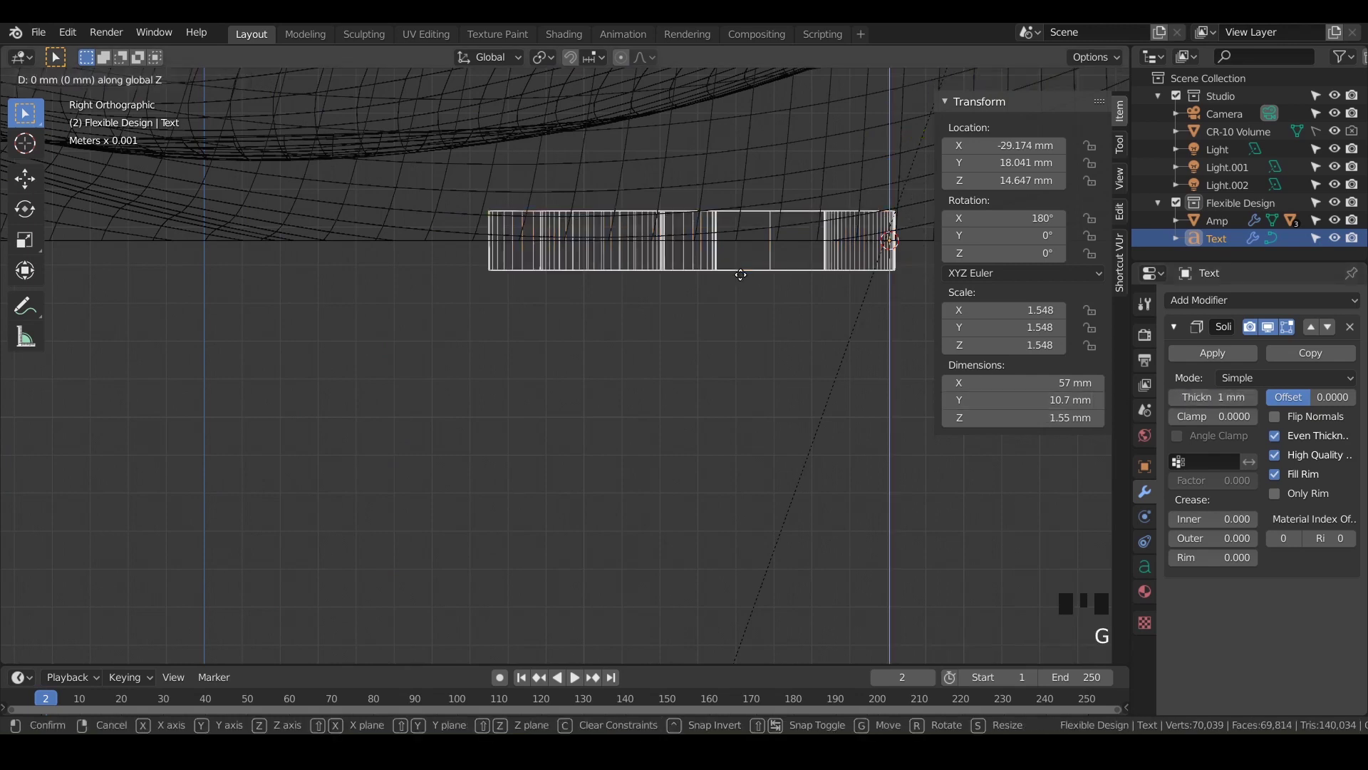
pyautogui.keyDown('shift'); pyautogui.moveTo(743, 226); pyautogui.dragTo(569, 259, button='middle'); pyautogui.keyUp('shift')
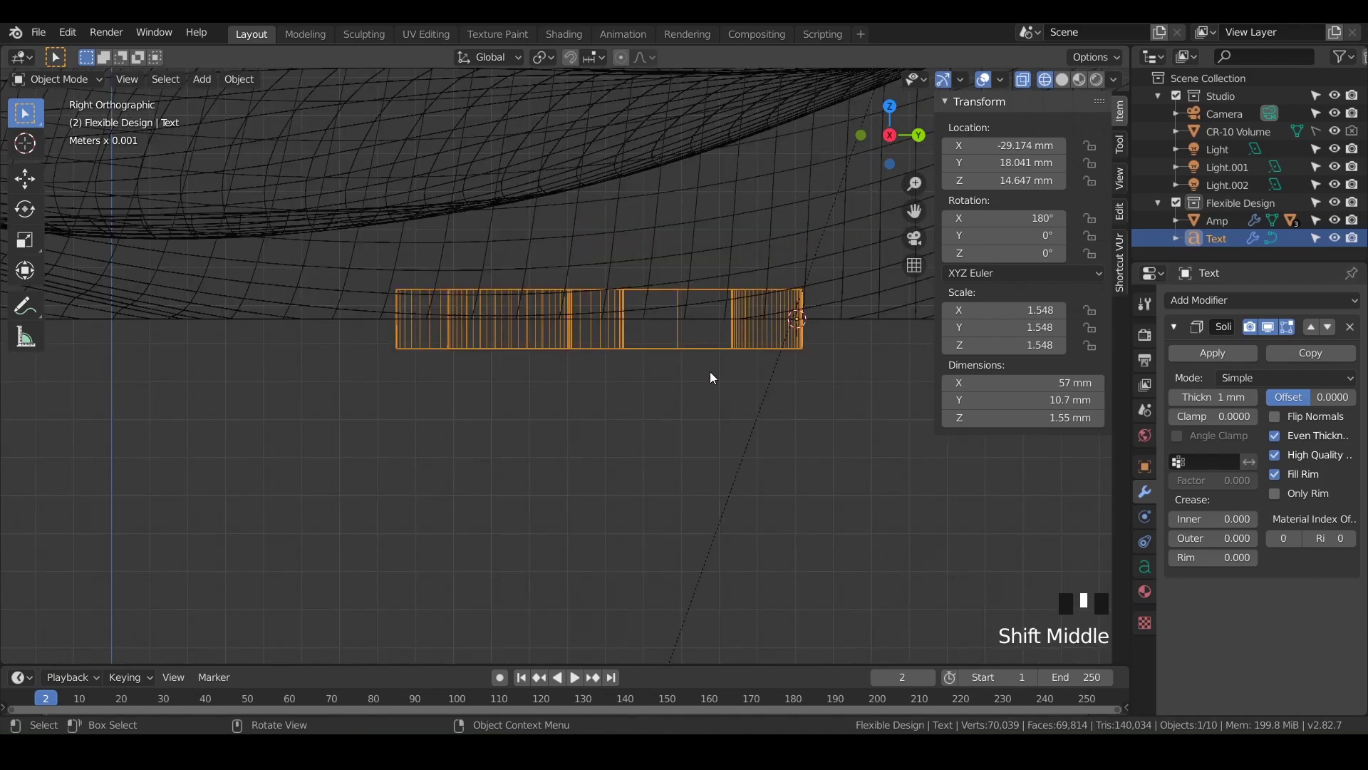
pyautogui.scroll(-7, 563, 347)
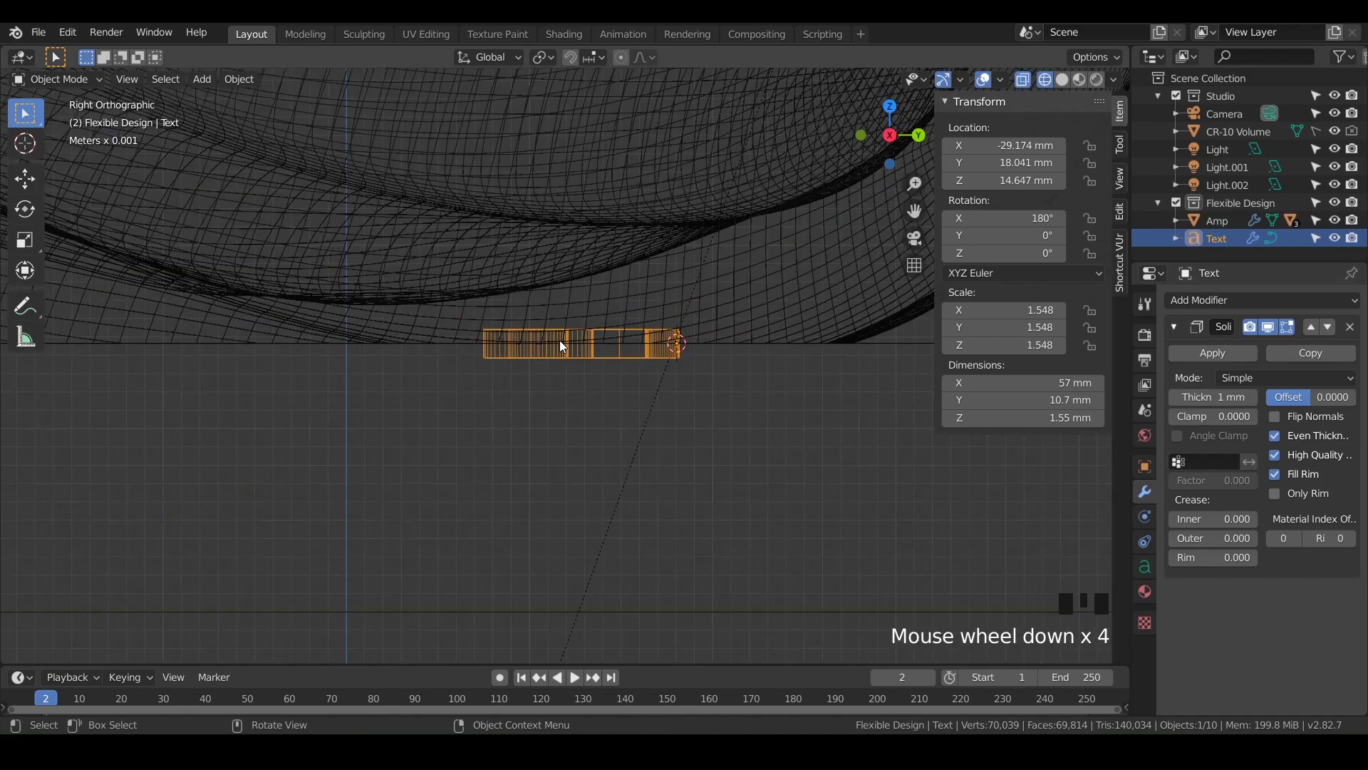
pyautogui.moveTo(563, 347); pyautogui.dragTo(533, 340, button='middle')
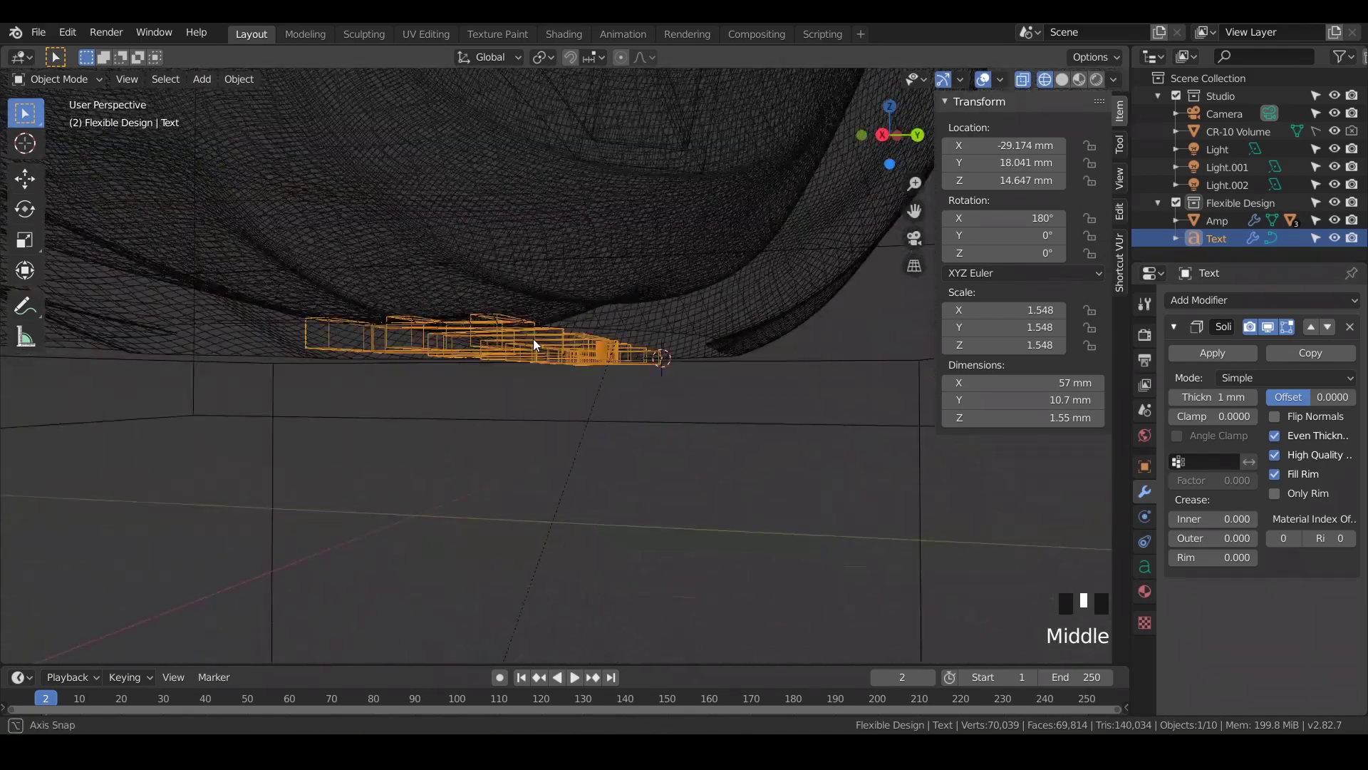
pyautogui.press('KP_3')
pyautogui.scroll(4, 581, 401)
pyautogui.keyDown('shift'); pyautogui.moveTo(583, 407); pyautogui.dragTo(577, 372, button='middle'); pyautogui.keyUp('shift')
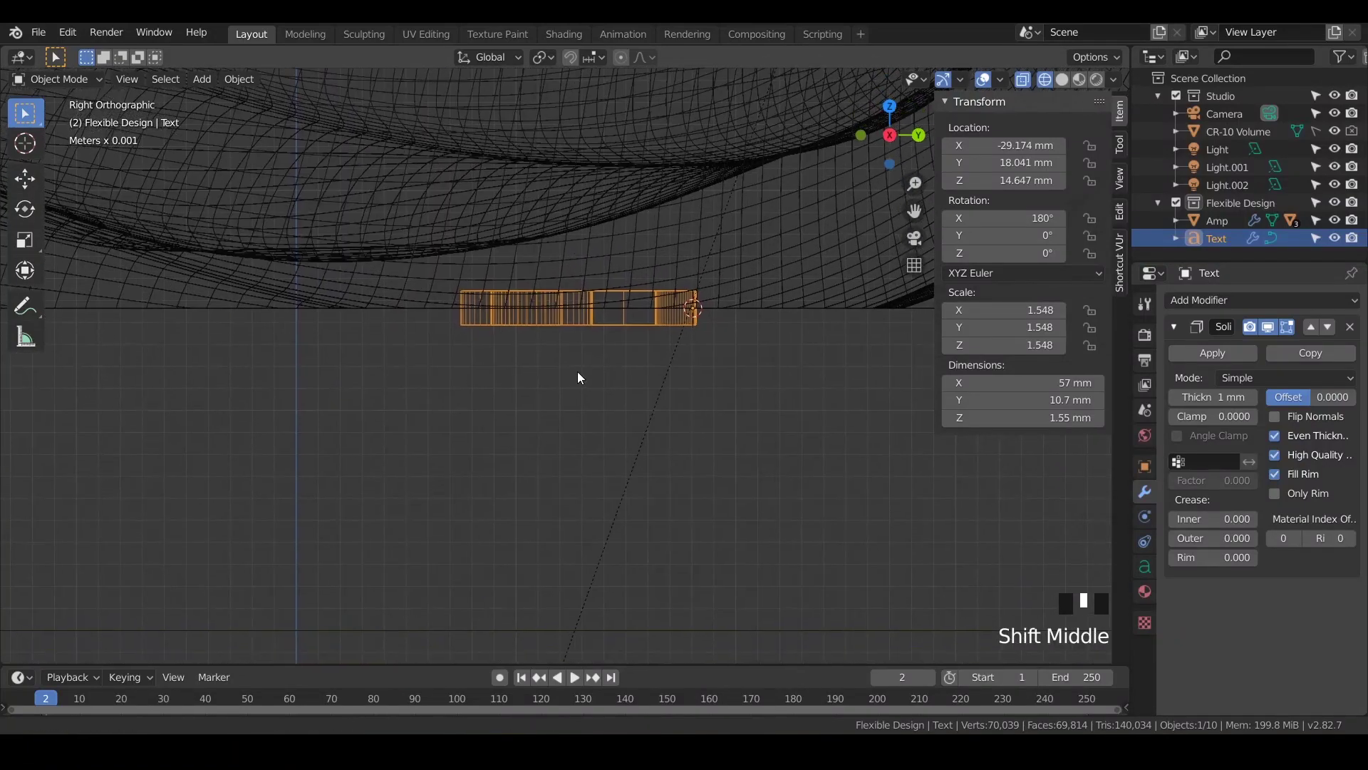
# Step: Raise the PTT.LIVE text about 0.49 mm along Z so it sits further into the Amp's flat base
pyautogui.press('g')
pyautogui.press('z')
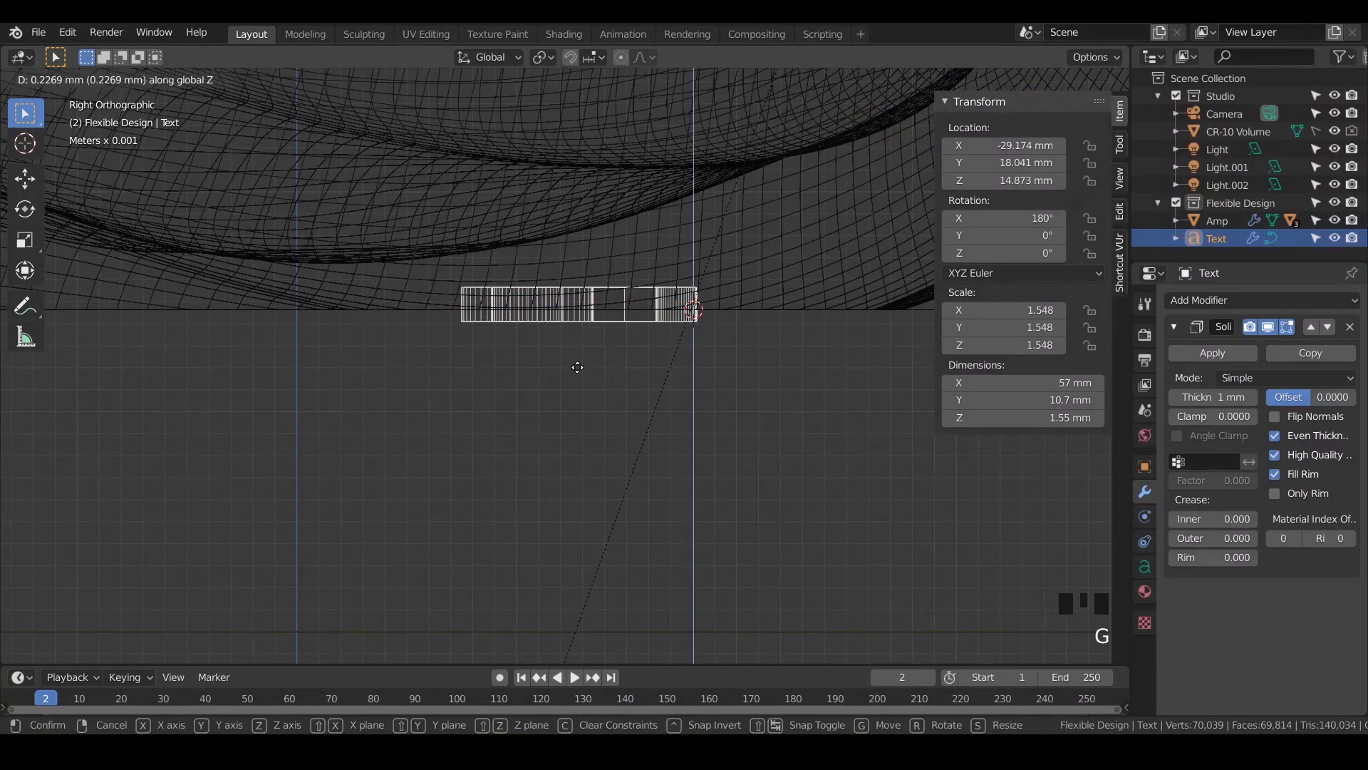
pyautogui.click(580, 369)
pyautogui.scroll(-6, 600, 367)
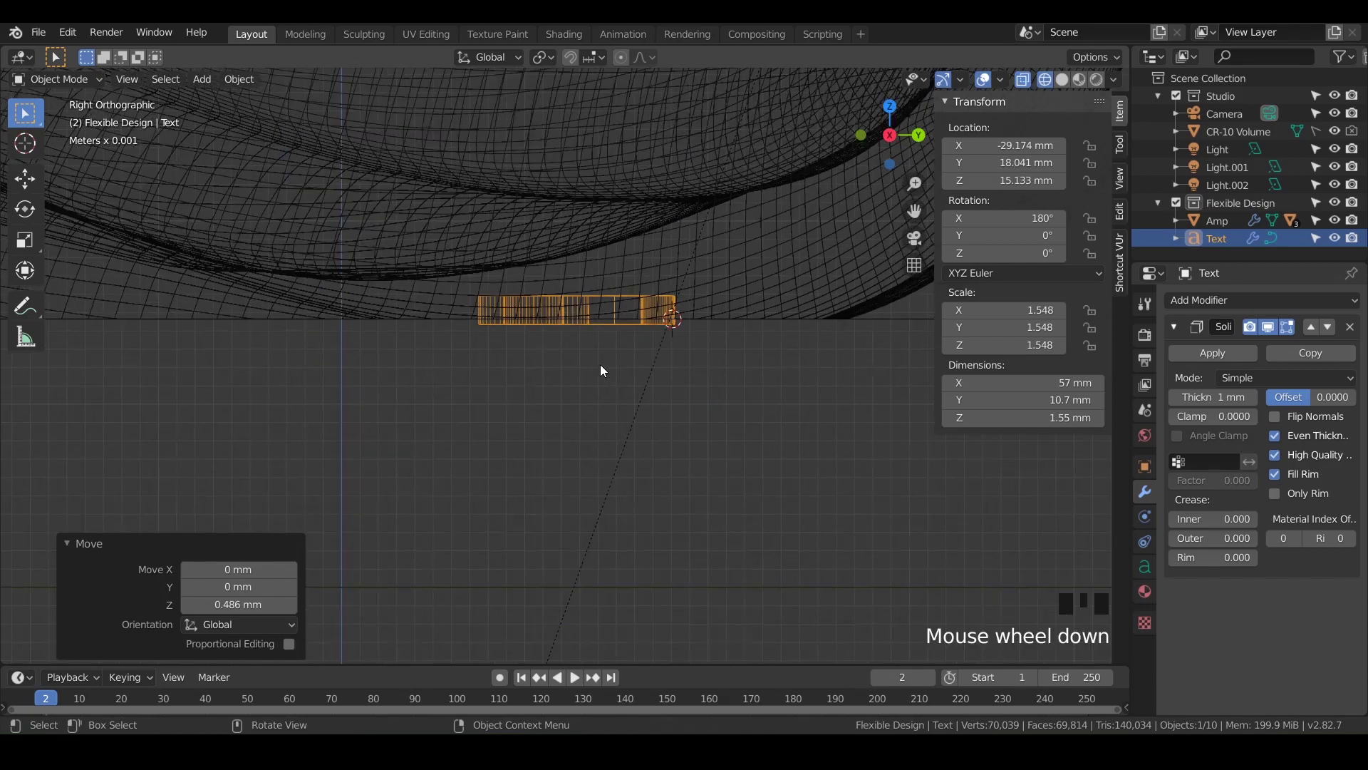
# Step: Switch the viewport to rendered shading and hide the overlays for a clean view of the whole Amp
pyautogui.moveTo(531, 406); pyautogui.dragTo(560, 460, button='middle')
pyautogui.scroll(-3, 541, 417)
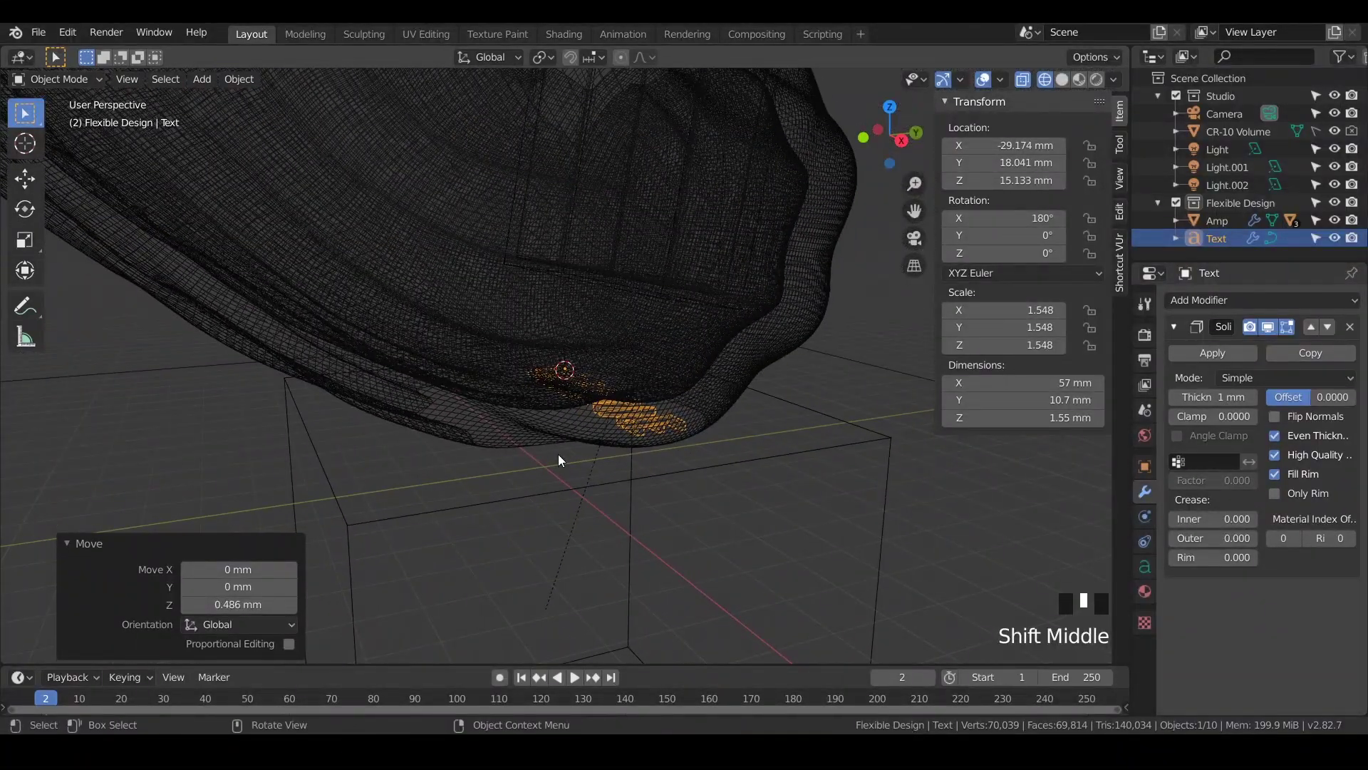
pyautogui.scroll(-6, 670, 443)
pyautogui.keyDown('shift'); pyautogui.moveTo(670, 443); pyautogui.dragTo(712, 456, button='middle'); pyautogui.keyUp('shift')
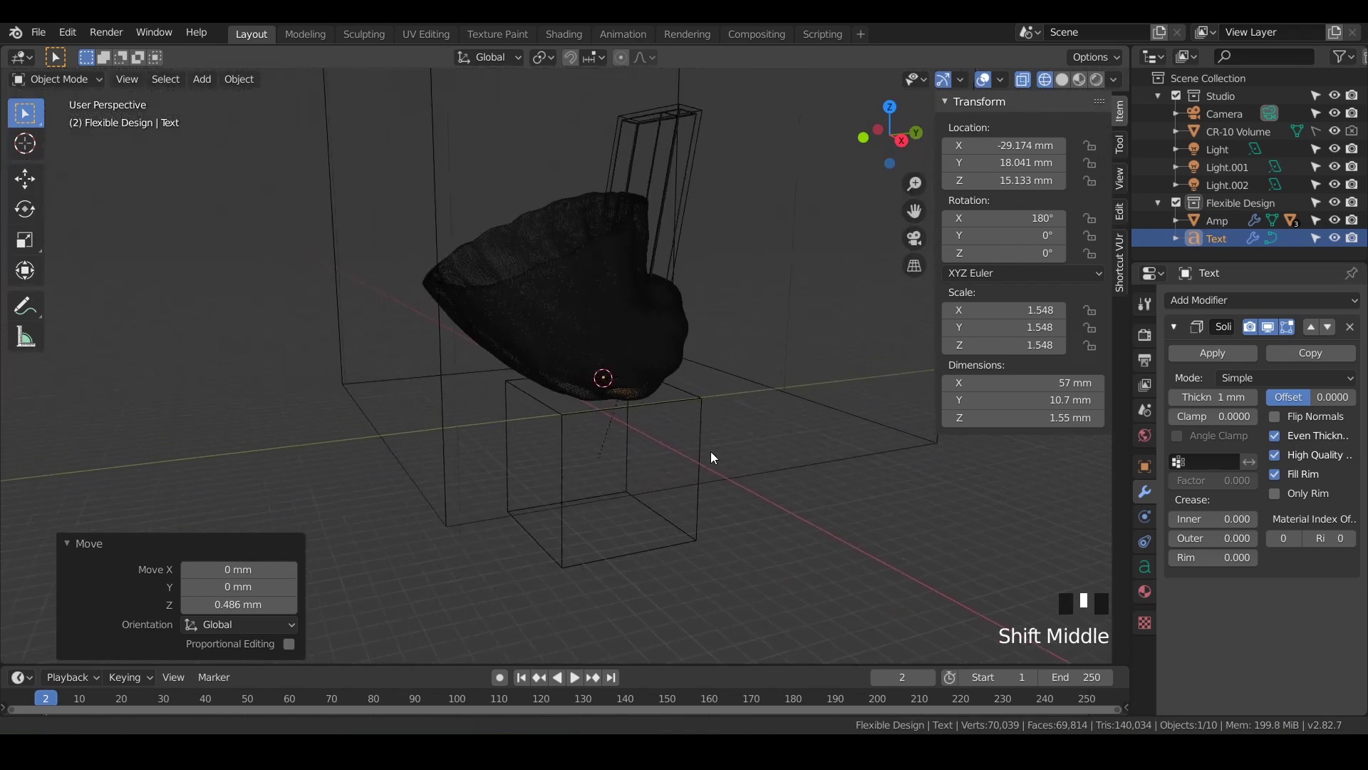
pyautogui.click(1097, 79)
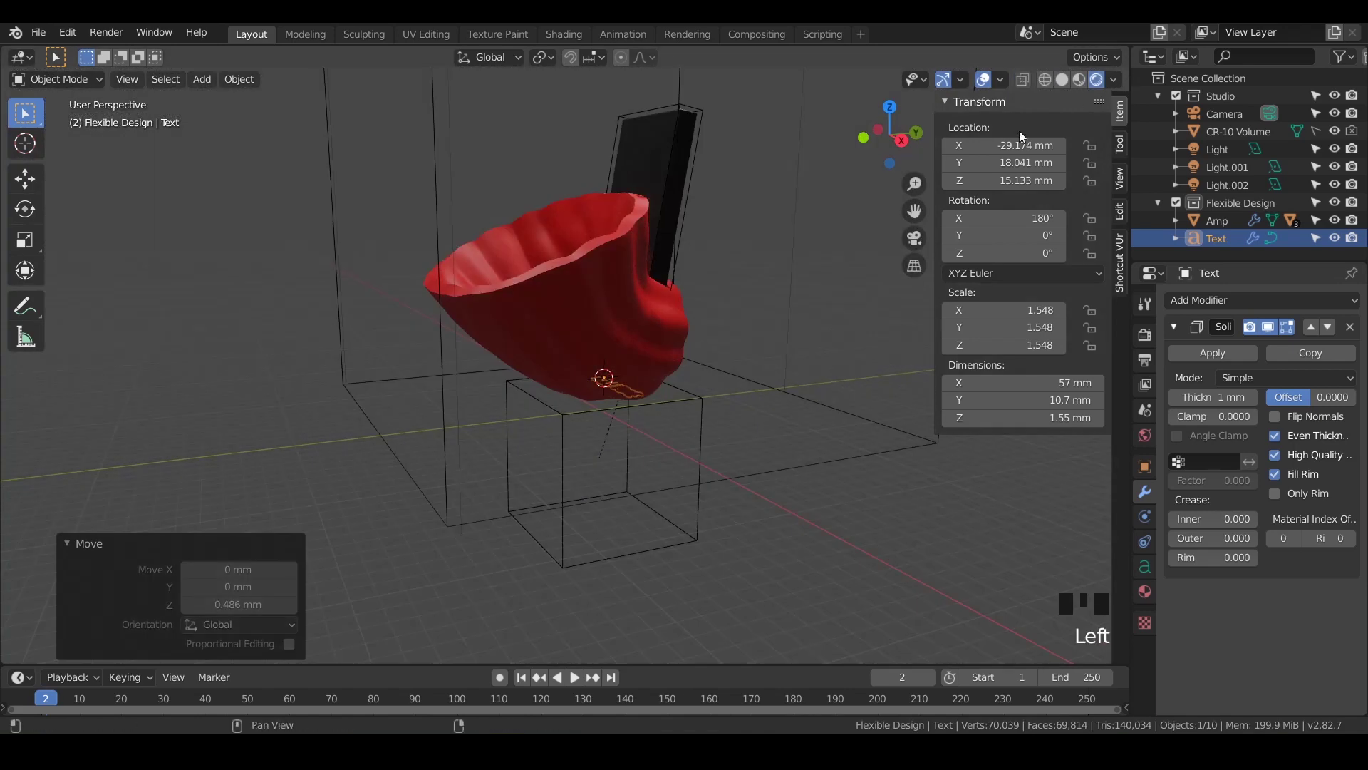
pyautogui.middleClick(614, 309)
pyautogui.moveTo(614, 309); pyautogui.dragTo(661, 305, button='middle')
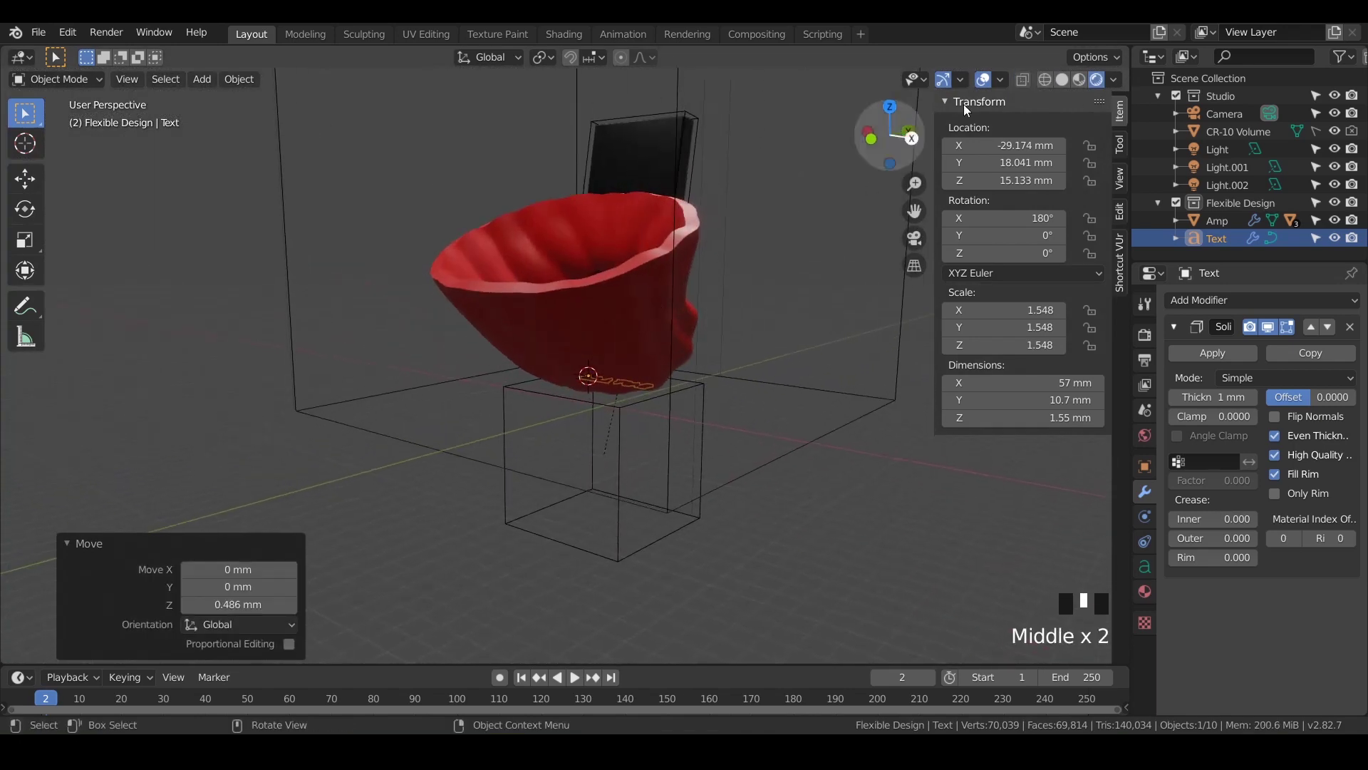
pyautogui.click(983, 79)
pyautogui.keyDown('shift'); pyautogui.moveTo(729, 275); pyautogui.dragTo(607, 398, button='middle'); pyautogui.keyUp('shift')
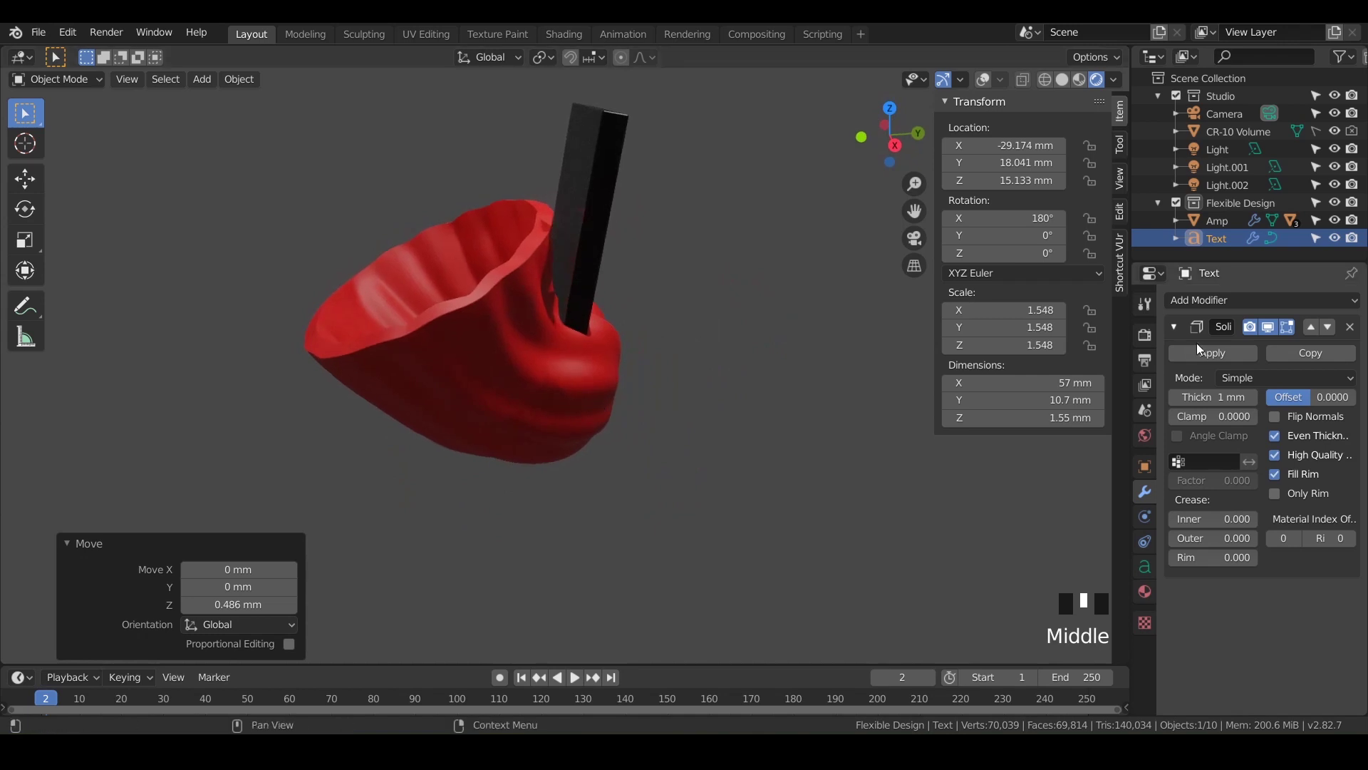
# Step: Toggle the viewport display of the Amp's Multiresolution, Subdivision and Solidify modifiers off and on to compare their effects on the shape
pyautogui.click(1178, 328)
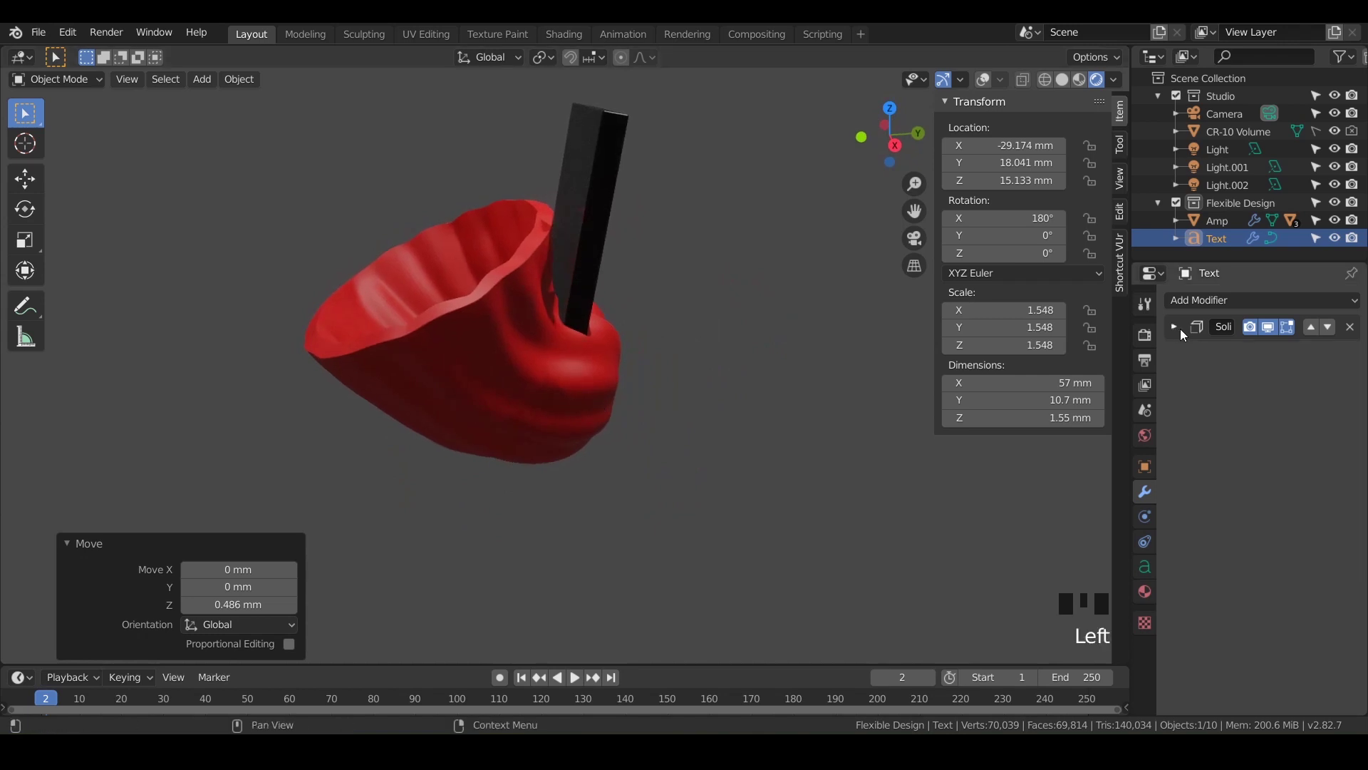
pyautogui.click(1217, 221)
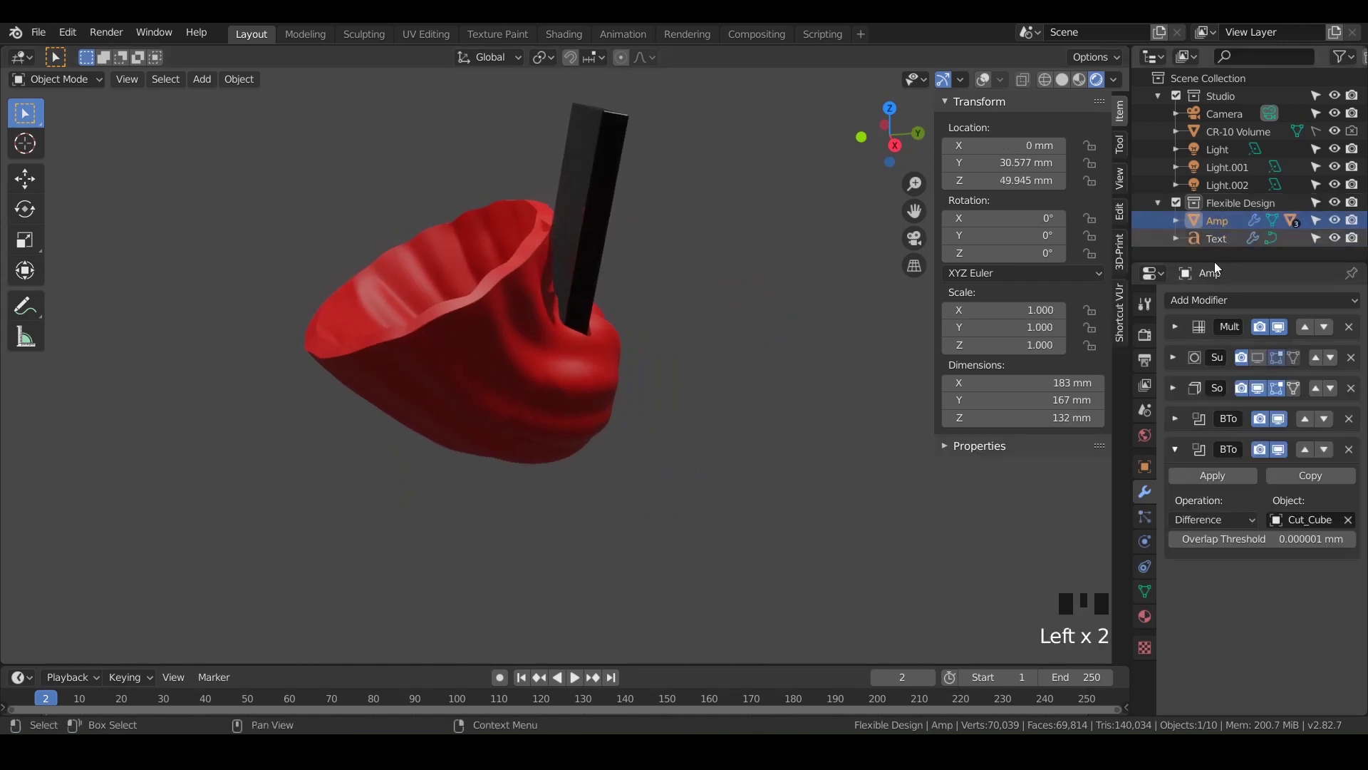
pyautogui.click(1279, 326)
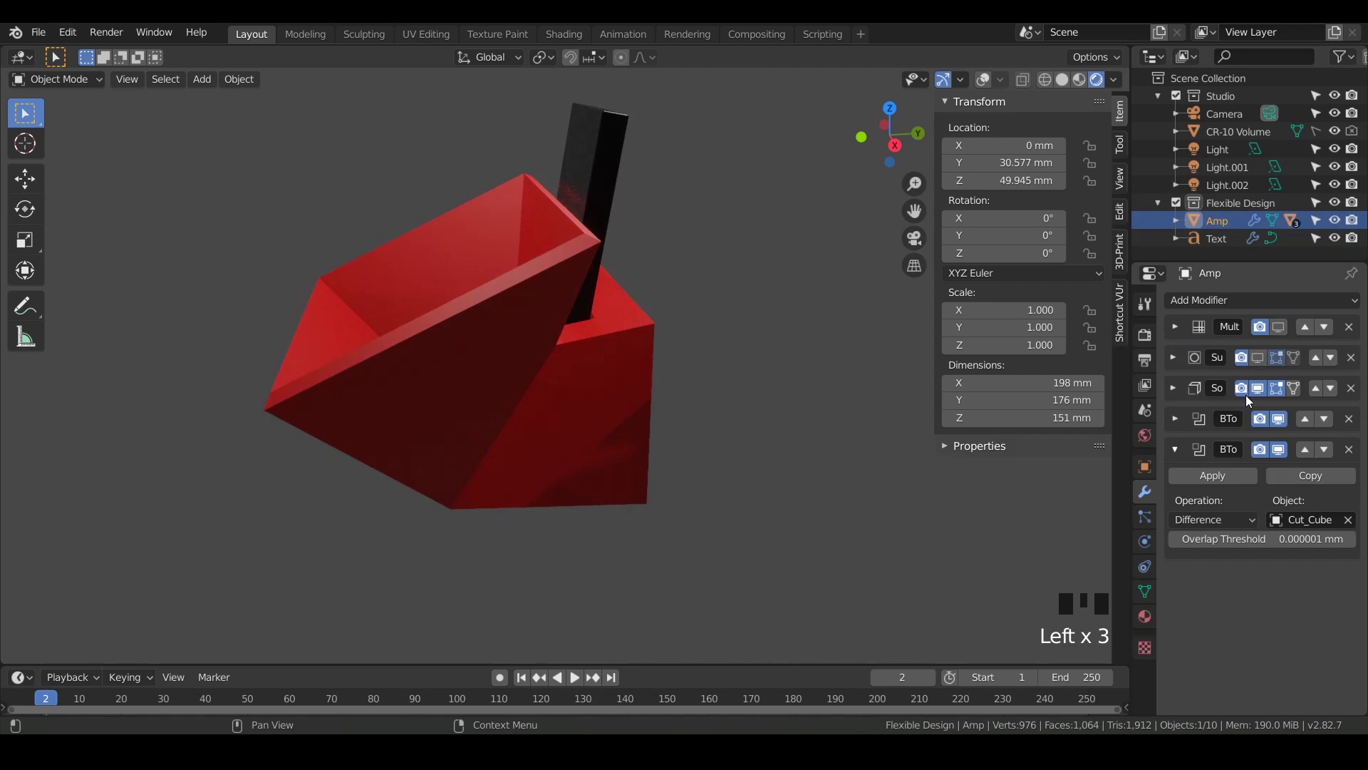
pyautogui.click(1256, 358)
pyautogui.click(1257, 358)
pyautogui.click(1256, 389)
pyautogui.click(1256, 388)
pyautogui.click(1176, 449)
pyautogui.click(1279, 329)
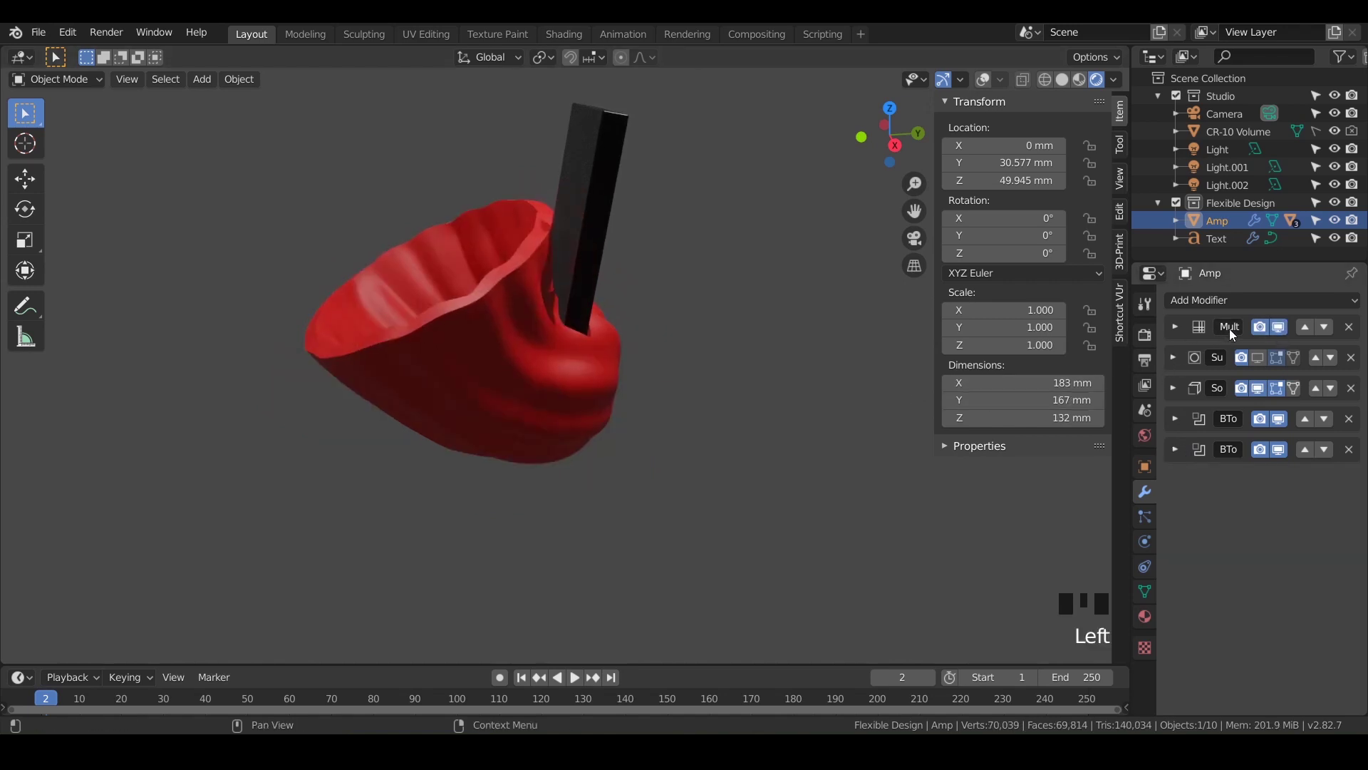
# Step: Show the overlays again, parent the PTT.LIVE text to the Amp in the scene hierarchy, and select the Amp
pyautogui.moveTo(366, 412); pyautogui.dragTo(436, 229, button='middle')
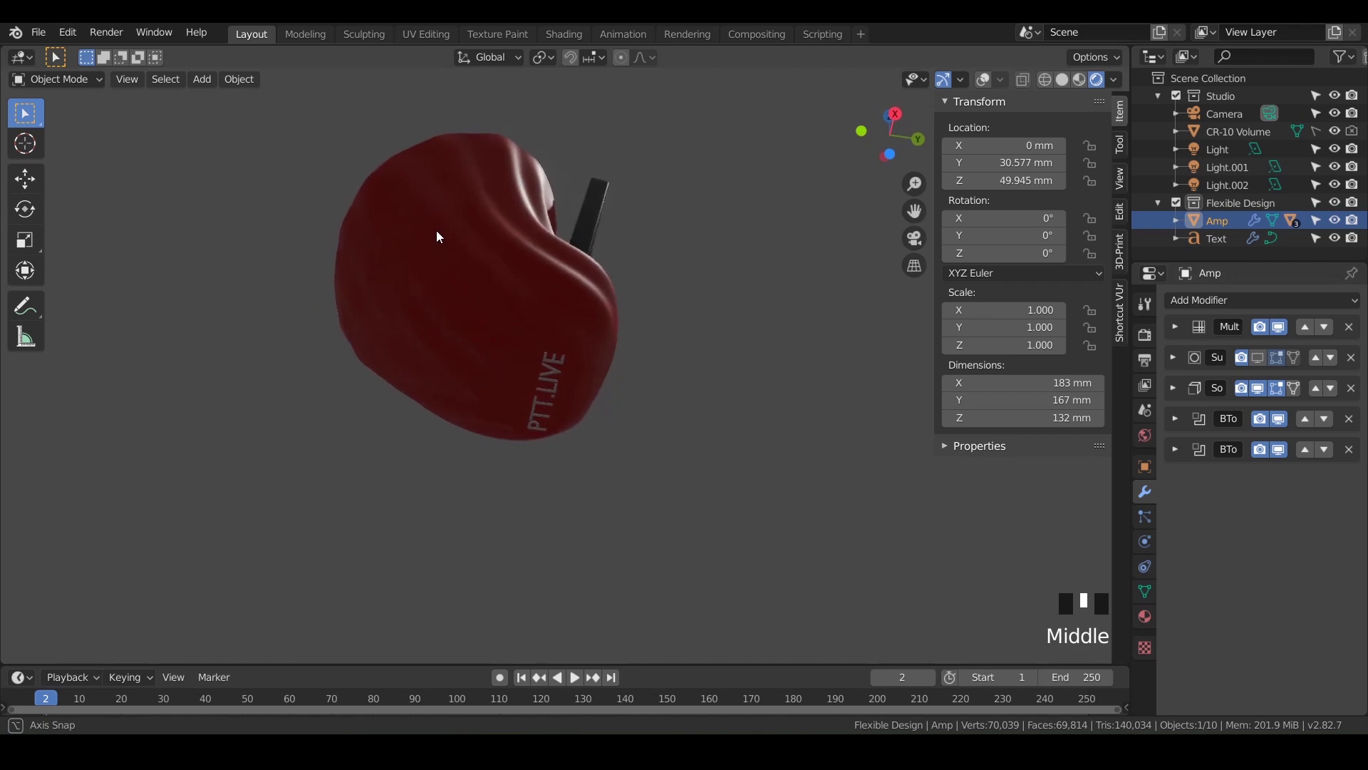
pyautogui.click(549, 376)
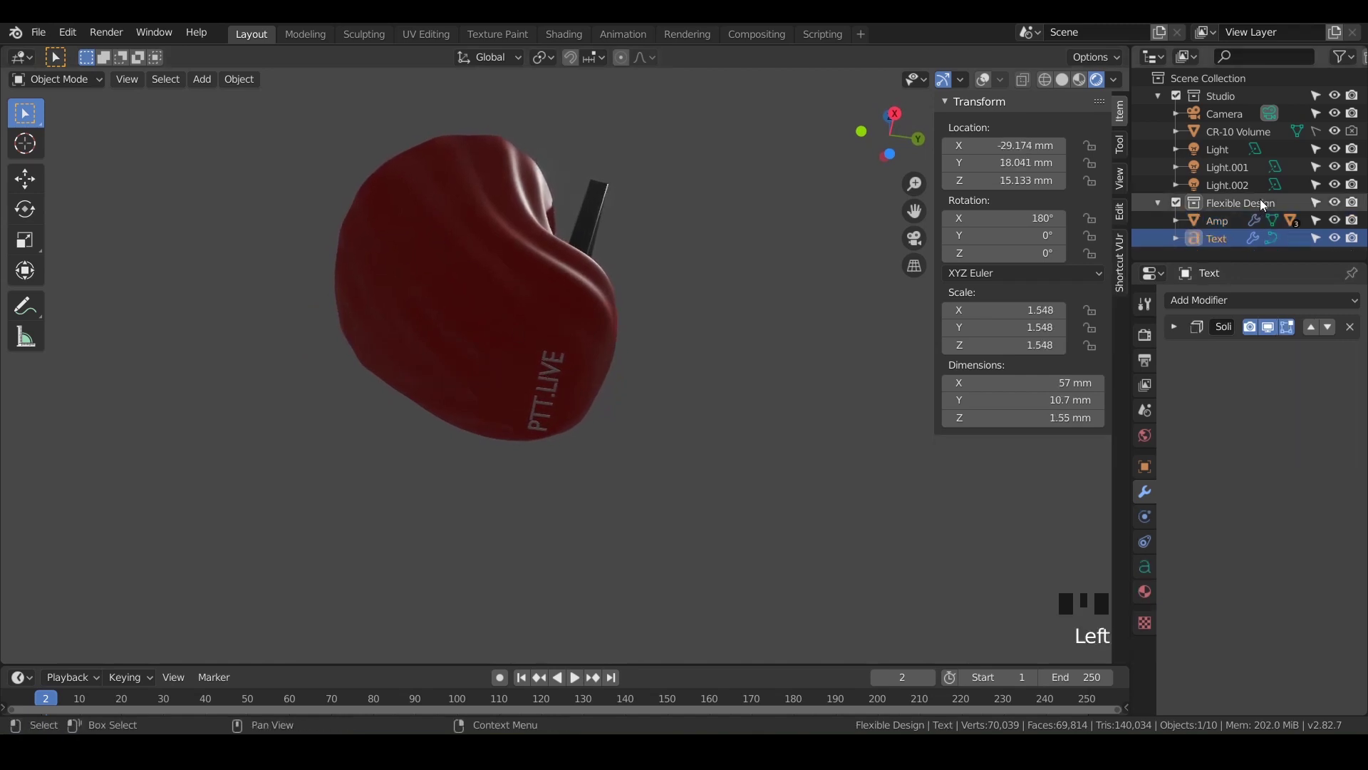
pyautogui.click(986, 80)
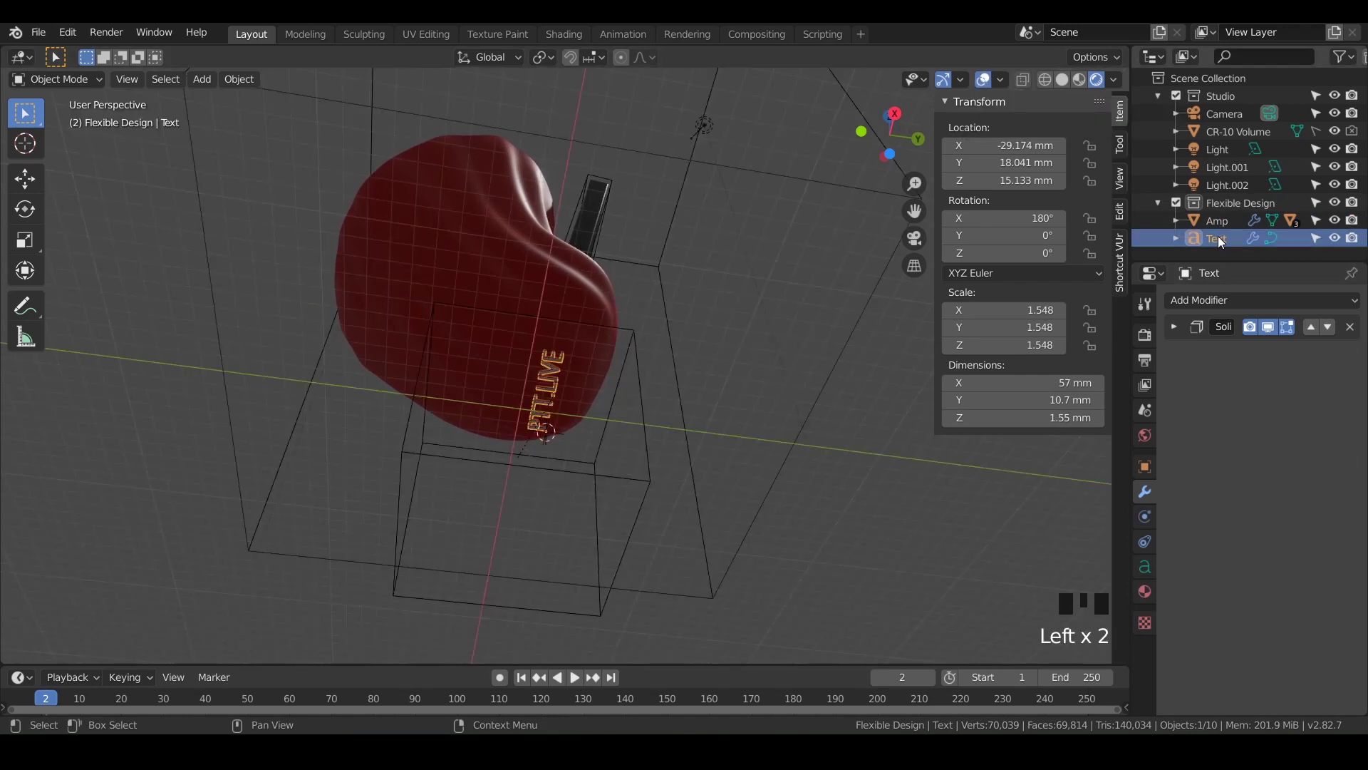
pyautogui.moveTo(1220, 243); pyautogui.dragTo(1227, 227)
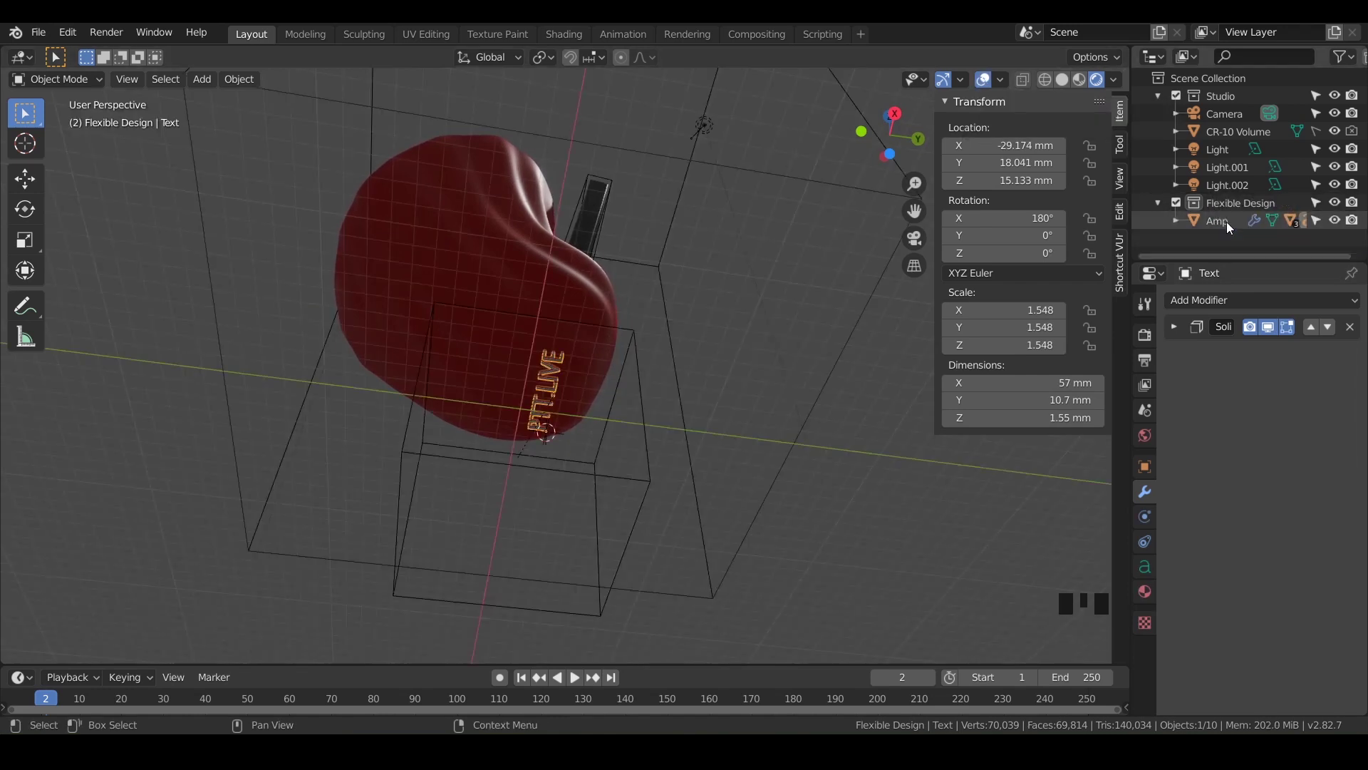
pyautogui.click(1217, 221)
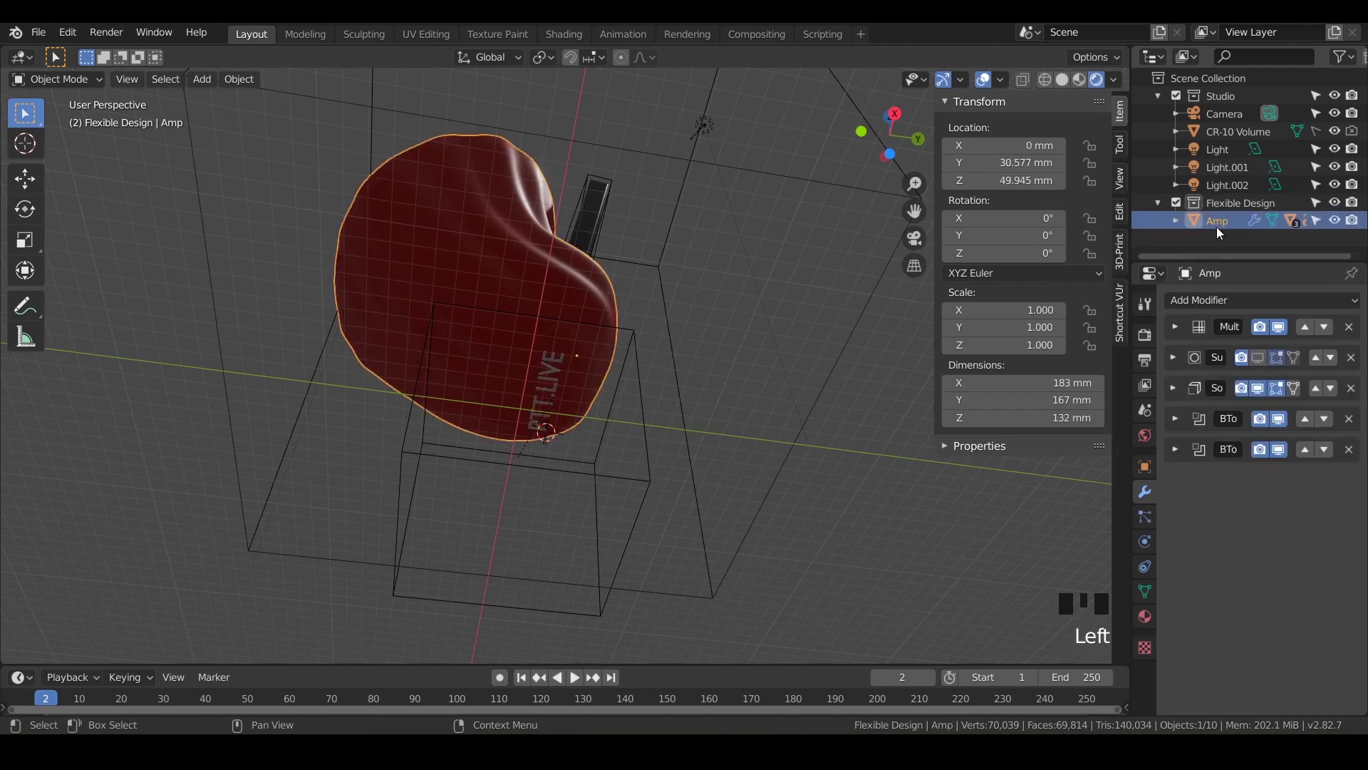